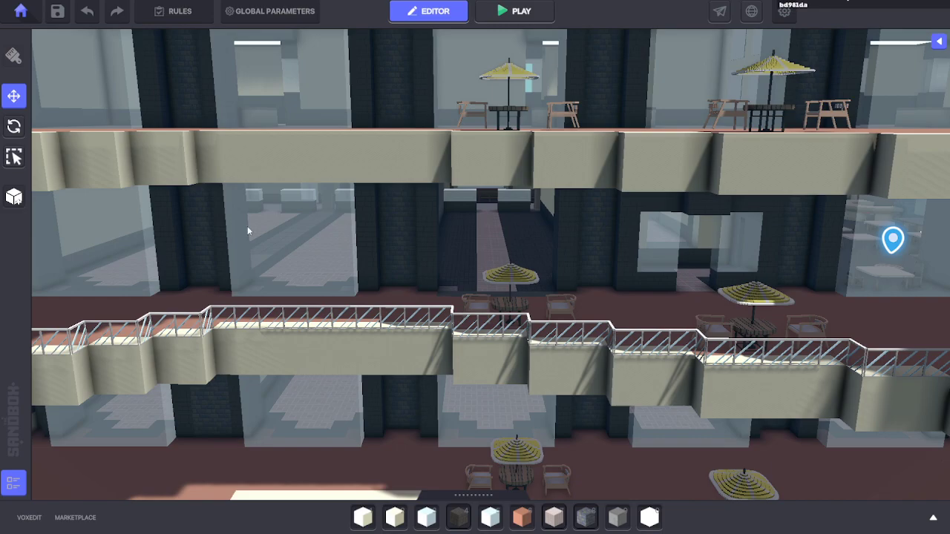
Step: Start a play test from the doorway of the restaurant on the middle floor
key("d")
mouse_move(459, 251)
right_mouse_down()
mouse_move(374, 239)
mouse_move(510, 258)
mouse_move(478, 298)
mouse_move(477, 250)
right_mouse_up()
key("w")
scroll(477, 253, "down", 10)
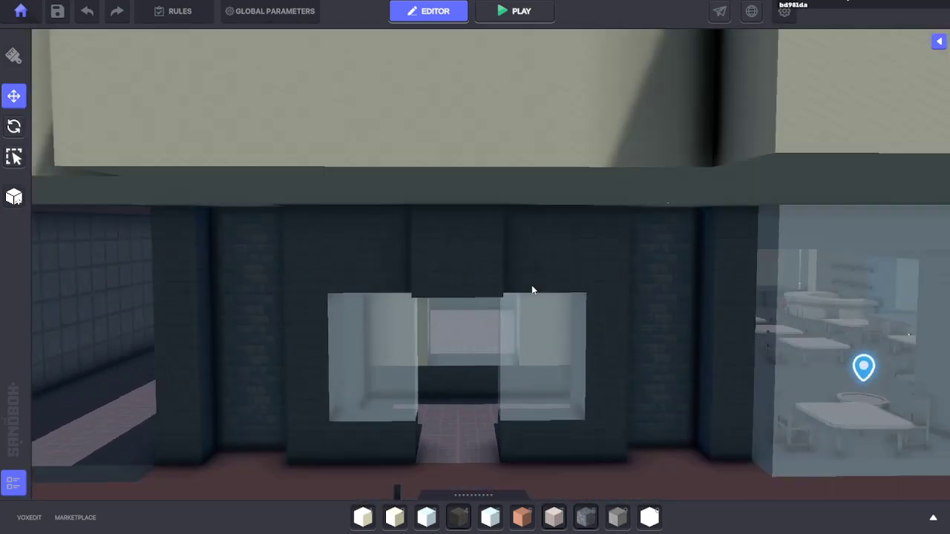
scroll(475, 311, "up", 10)
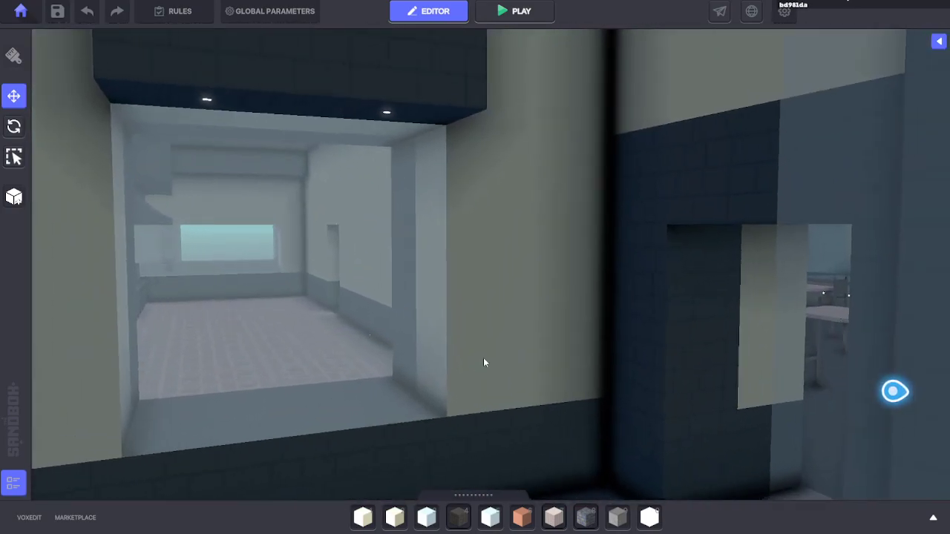
key("w")
right_click_drag(484, 360, 548, 350)
key("ctrl+p")
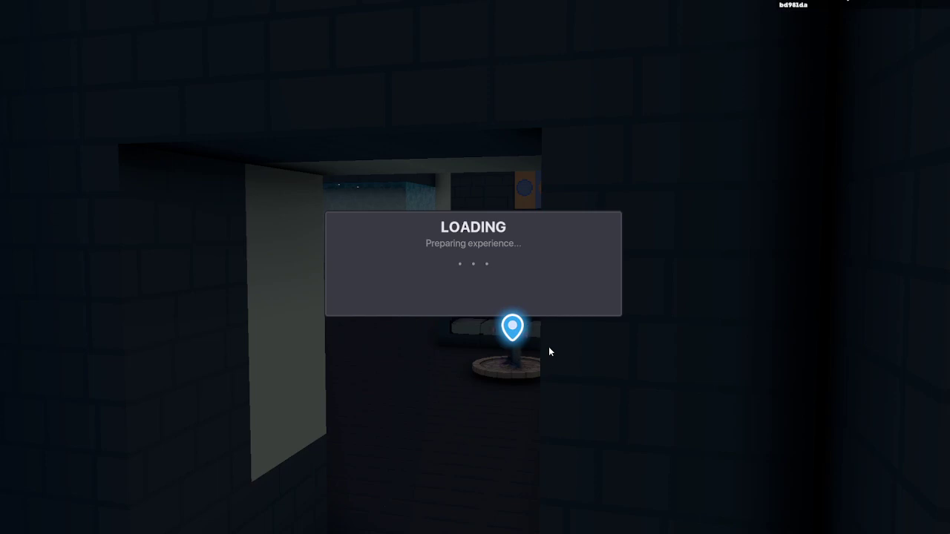
Step: Walk the avatar through the dining area to the lattice racks in the glass-fronted room
key("w")
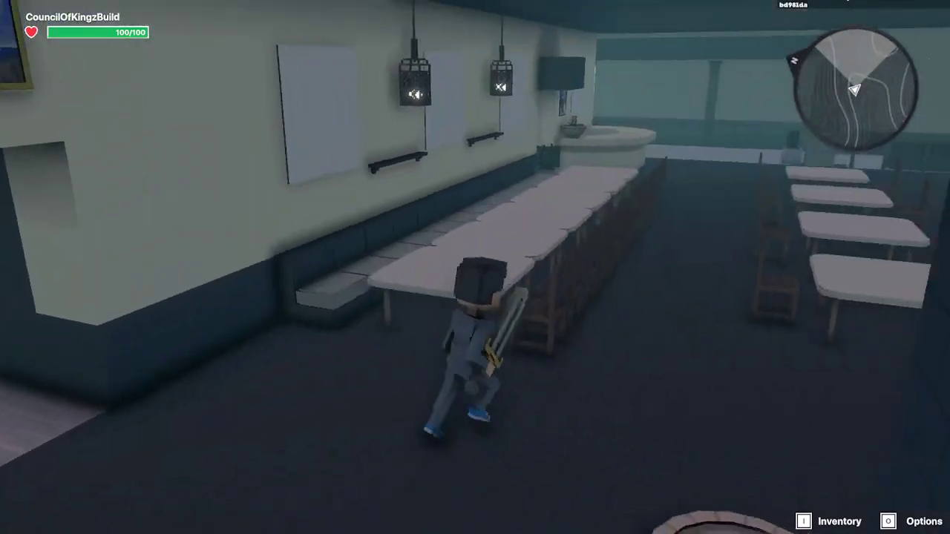
key("w")
key("a")
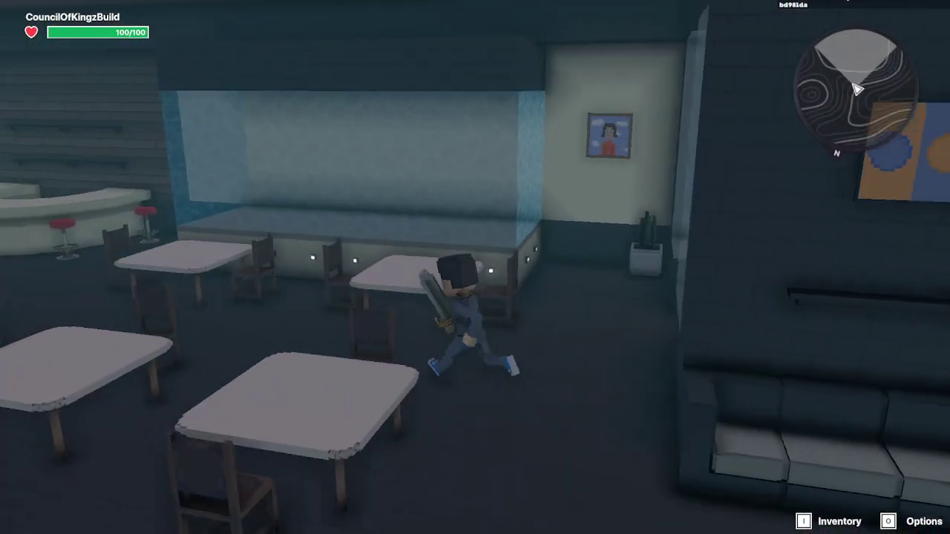
key("a")
key("w")
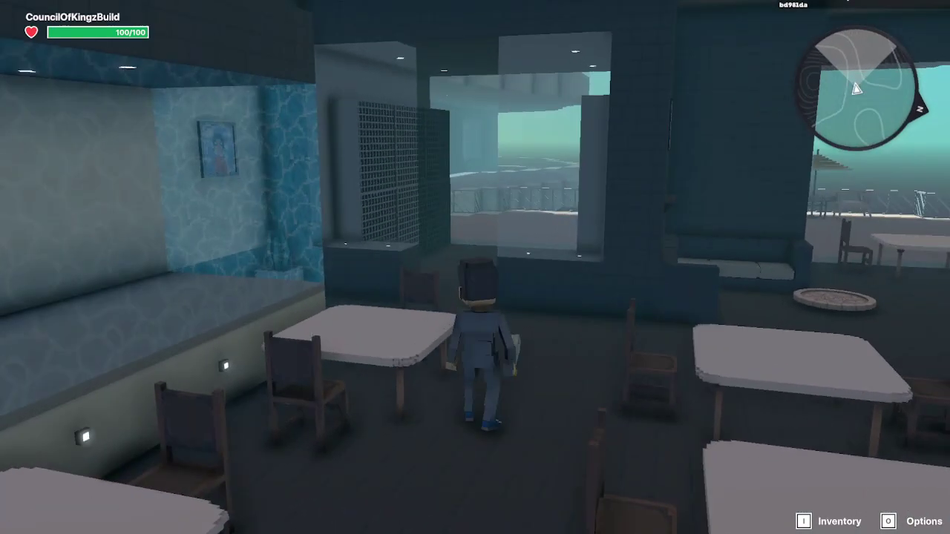
key("w")
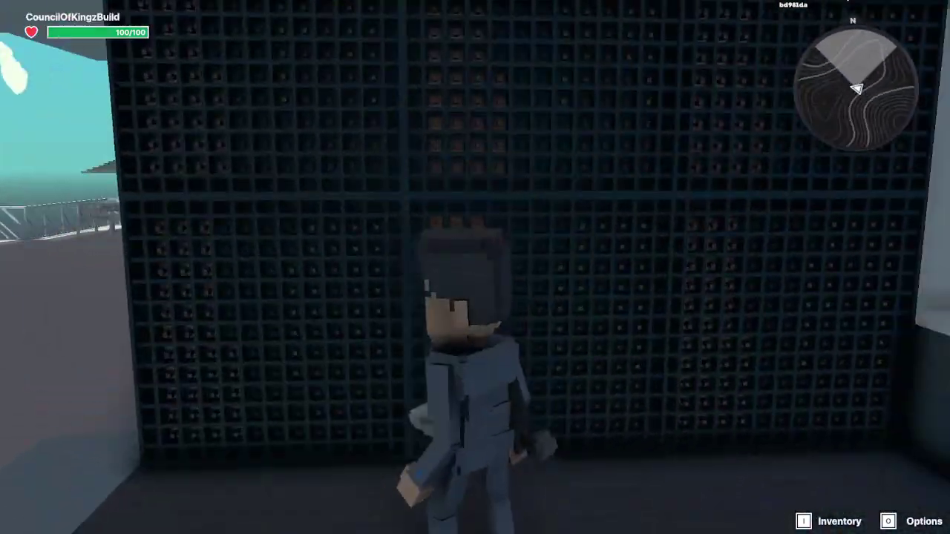
key("w")
key("d")
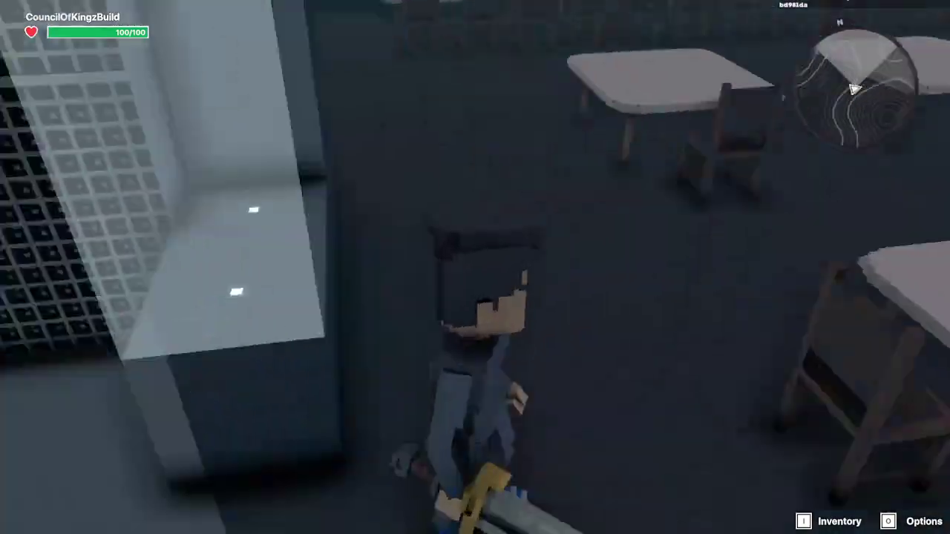
Step: Walk the avatar back across the dining area, through the doorway beneath the painting and past the kitchen window to the entrance
key("s")
key("w")
key("s")
key("d")
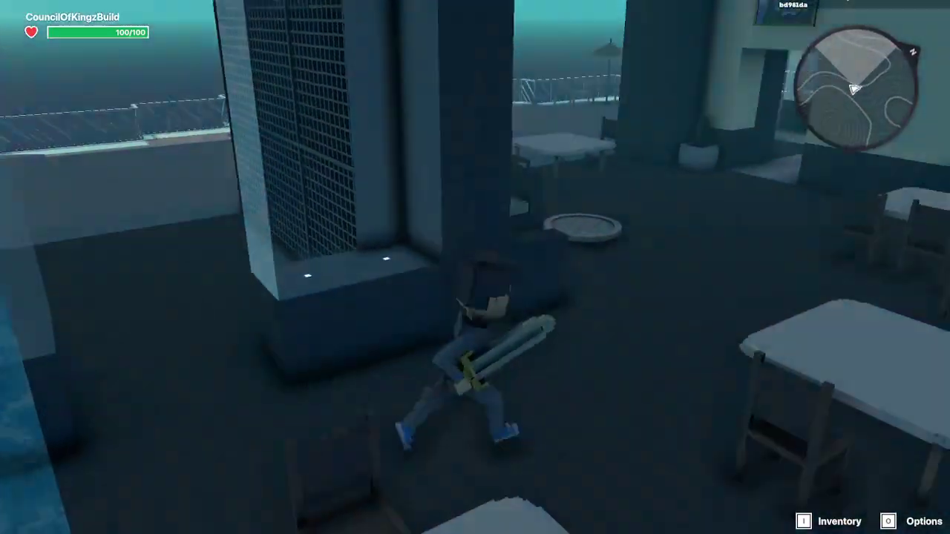
key("w")
key("w")
key("d")
key("w")
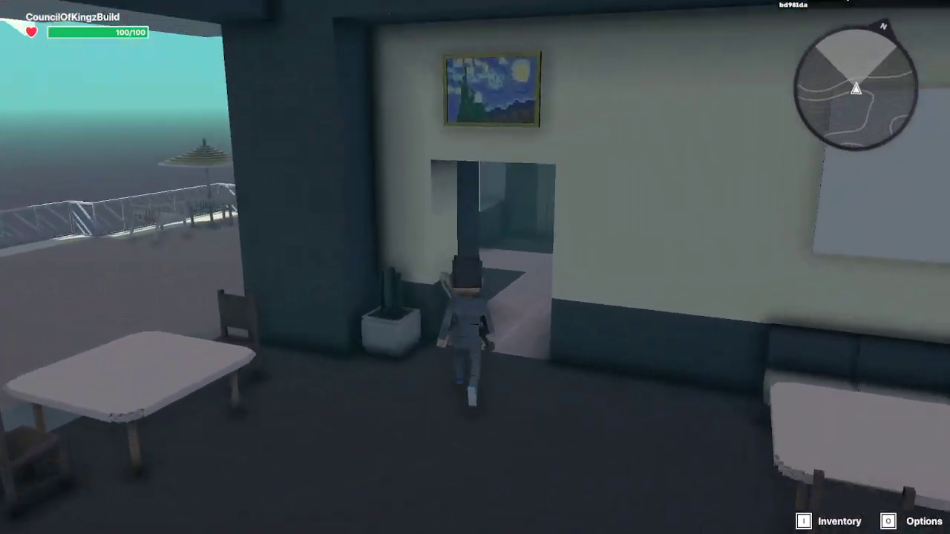
key("a")
key("w")
key("d")
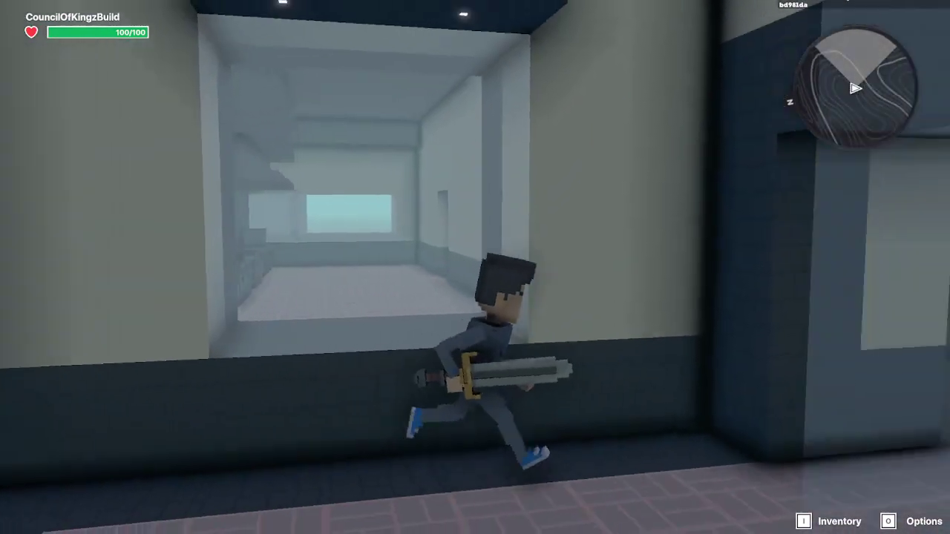
key("w")
key("d")
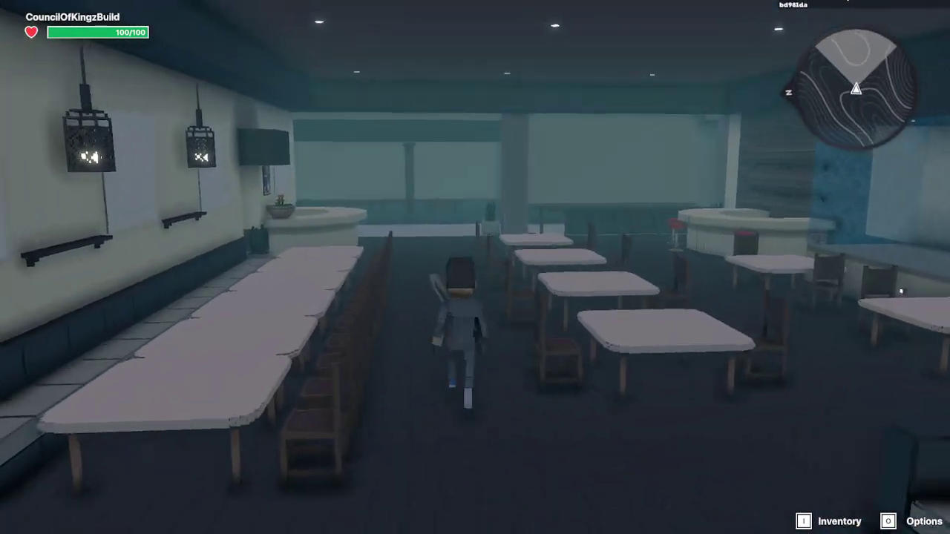
Step: Walk the avatar past the long table into the kitchen to inspect it, and end the play test
key("w")
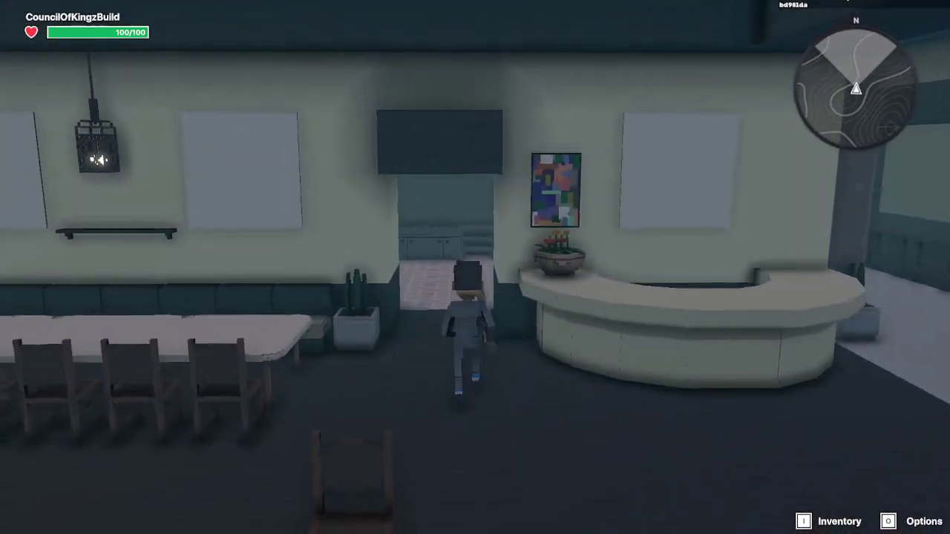
key("w")
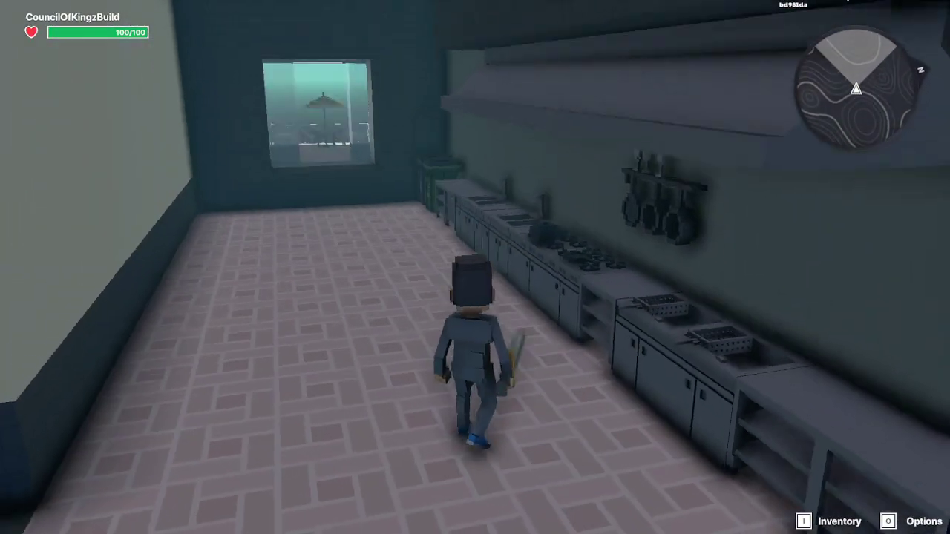
key("w")
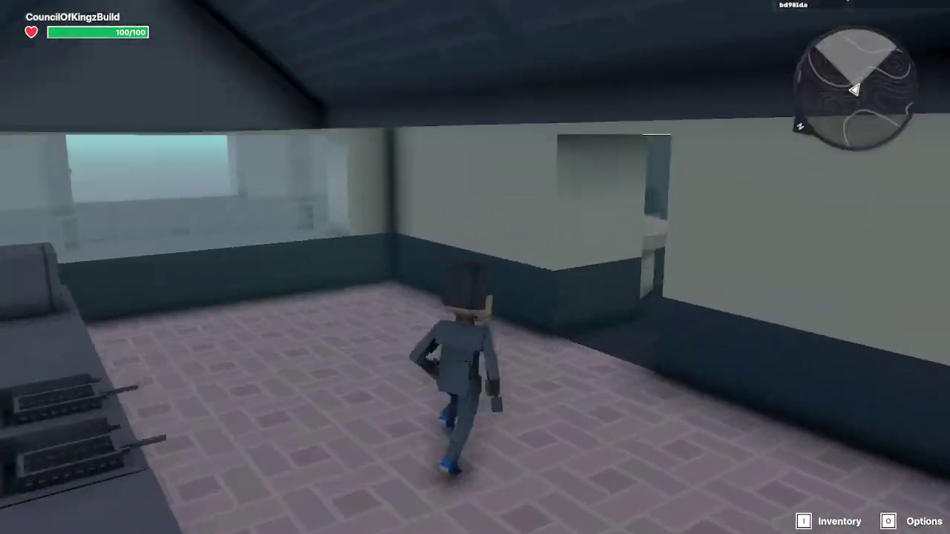
key("w")
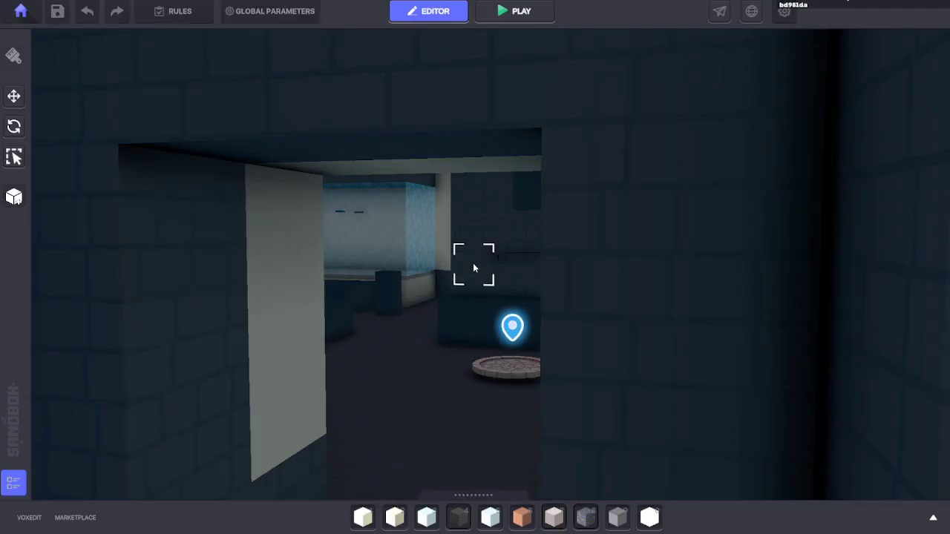
Step: Search the assets for "tiles" and choose the BLOCK Tiles / floor 04 block for the floor of the glass-fronted rack room
key("w")
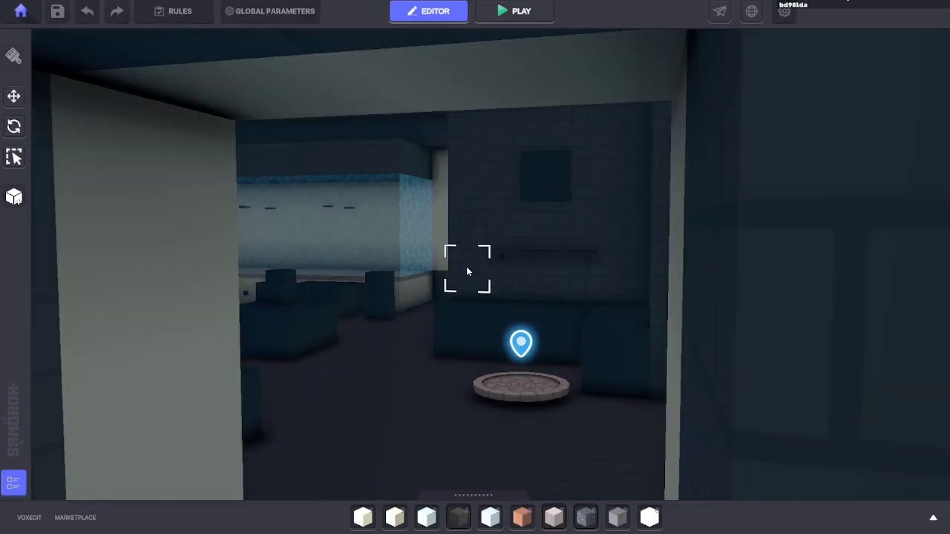
key("s")
mouse_move(454, 279)
right_mouse_down()
mouse_move(601, 303)
mouse_move(462, 269)
mouse_move(507, 272)
mouse_move(402, 272)
mouse_move(466, 265)
mouse_move(408, 269)
mouse_move(447, 273)
mouse_move(373, 303)
mouse_move(399, 296)
right_mouse_up()
key("a")
key("d")
key("a")
key("a")
key("w")
key("w")
right_click_drag(392, 178, 402, 304)
key("s")
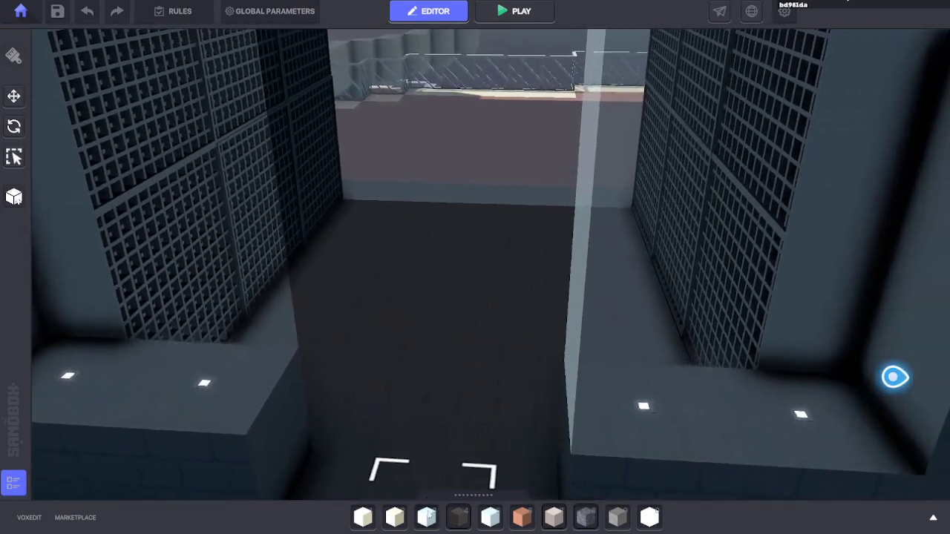
left_click(433, 498)
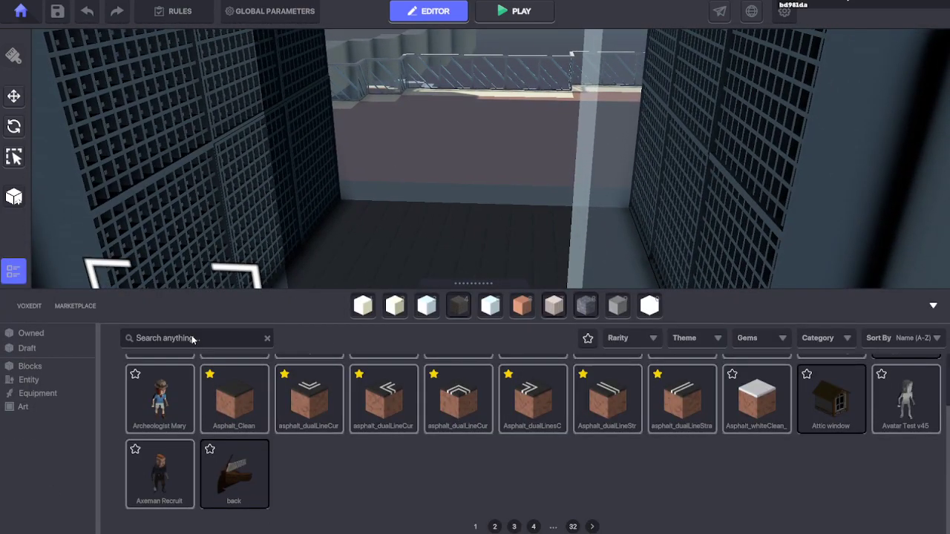
left_click(192, 338)
type("tiles")
left_click(388, 397)
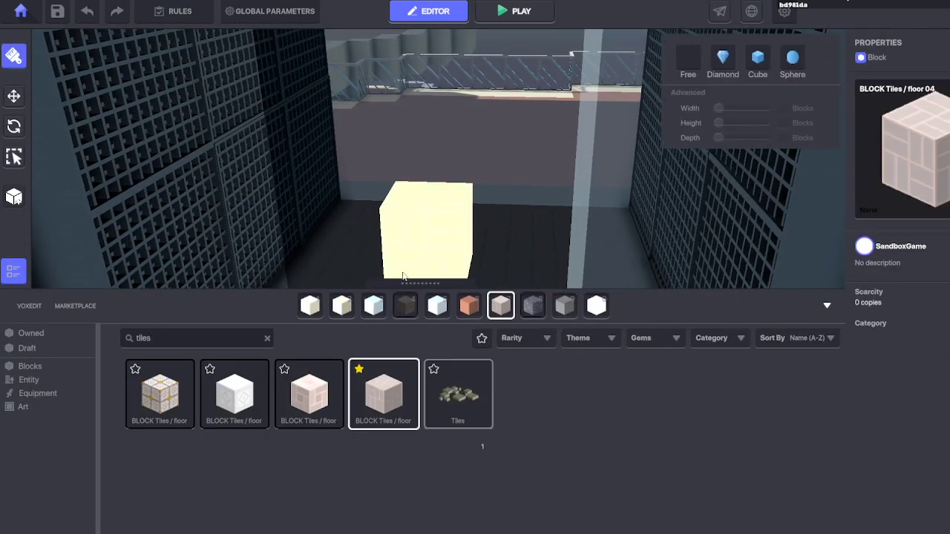
Step: Pave the floor between the two lattice racks, including the entry strip by the glass partitions, with the chosen tile block
left_click_drag(365, 224, 555, 376)
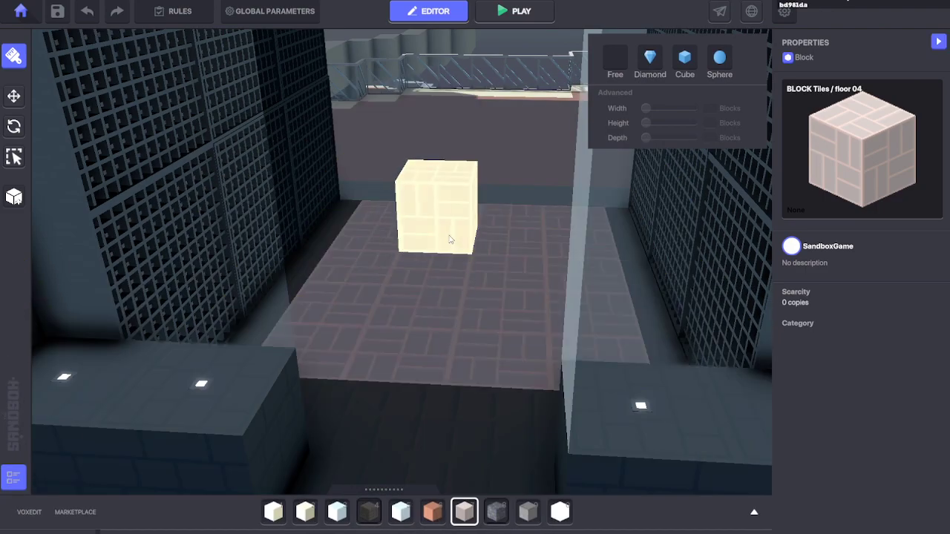
key("w")
right_click_drag(499, 236, 393, 243)
key("s")
key("w")
left_click_drag(382, 340, 477, 391)
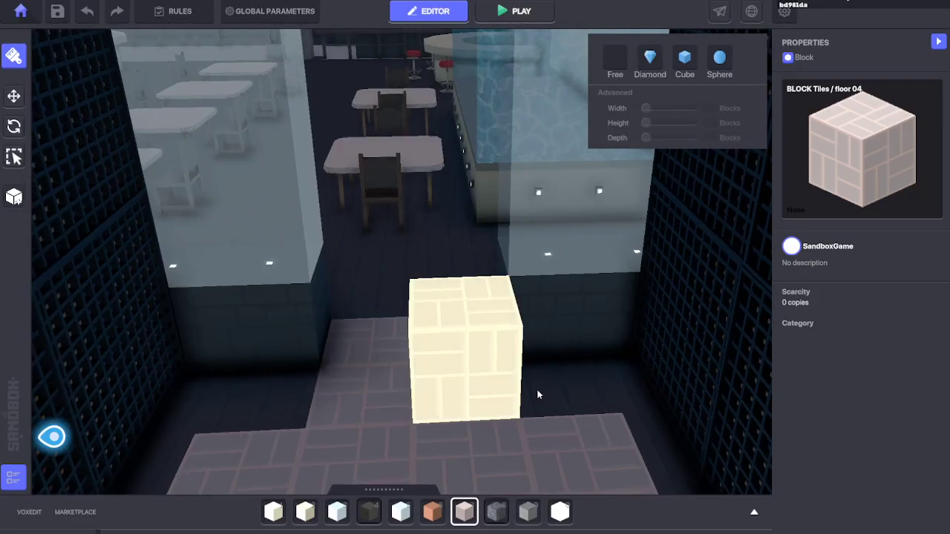
right_click_drag(471, 312, 391, 382)
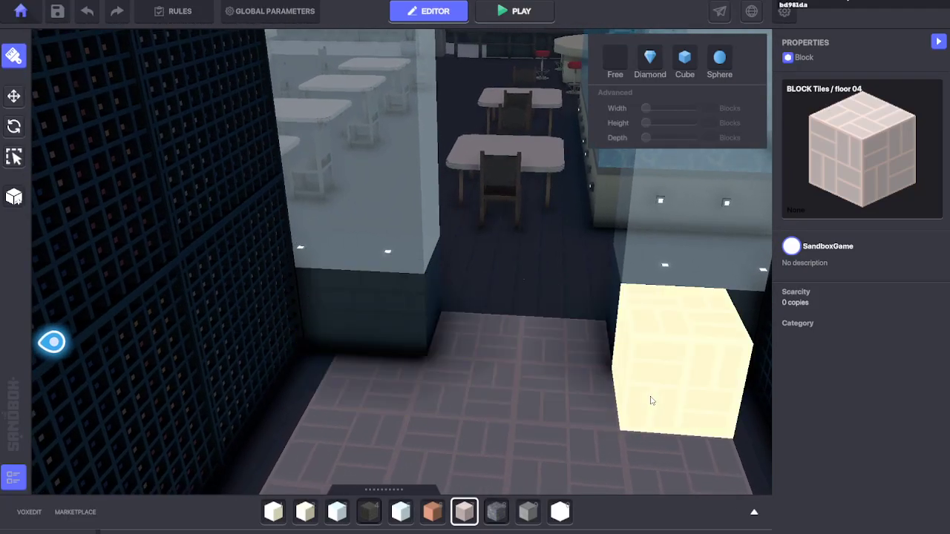
left_click(647, 397)
Step: Search the assets for "ladd" and place a White Ladder at the far end of one lattice rack
right_click_drag(502, 191, 390, 181)
key("s")
right_click_drag(446, 297, 443, 223)
left_click_drag(361, 489, 356, 306)
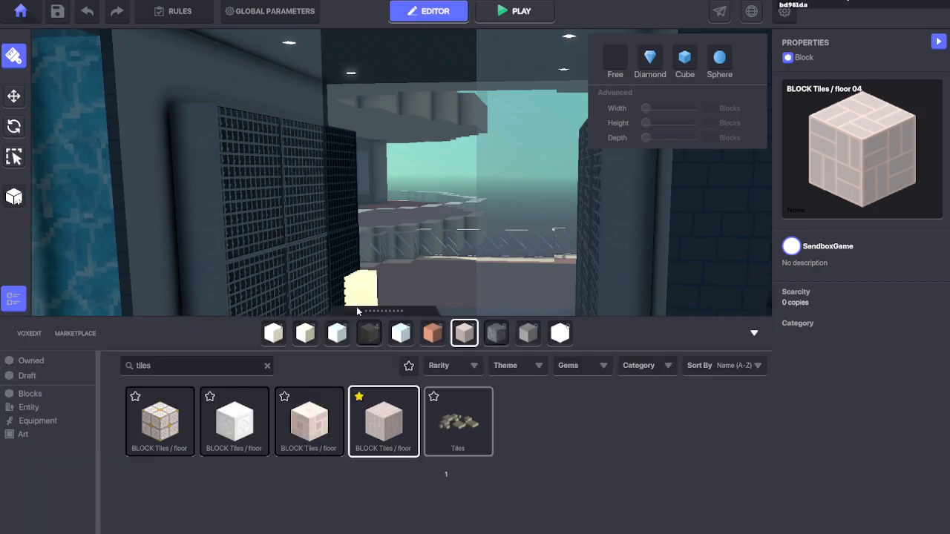
type("ladd")
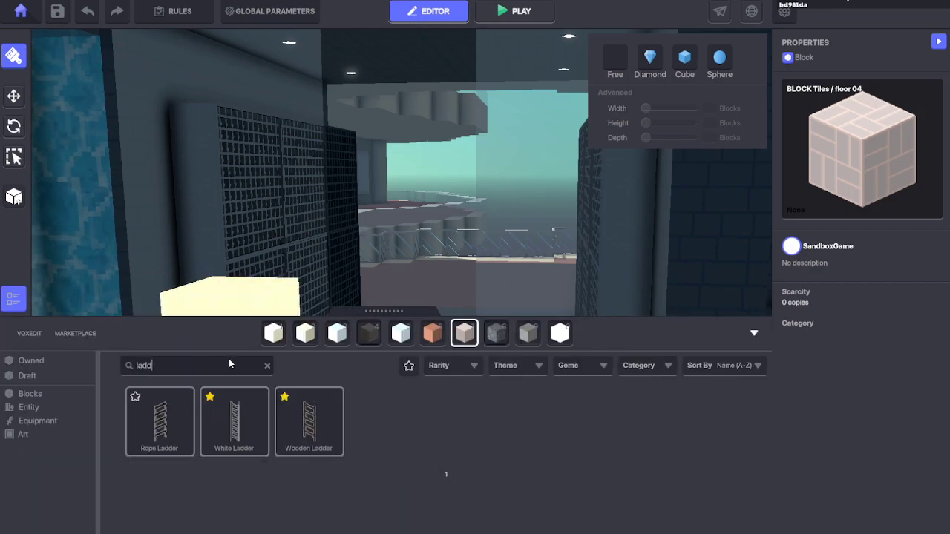
left_click(234, 422)
left_click_drag(362, 310, 358, 496)
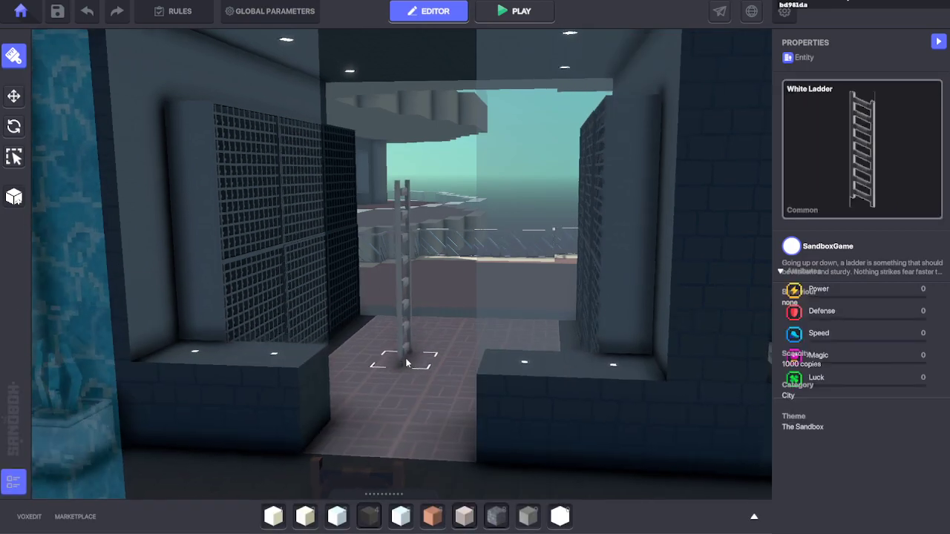
scroll(386, 355, "up", 3)
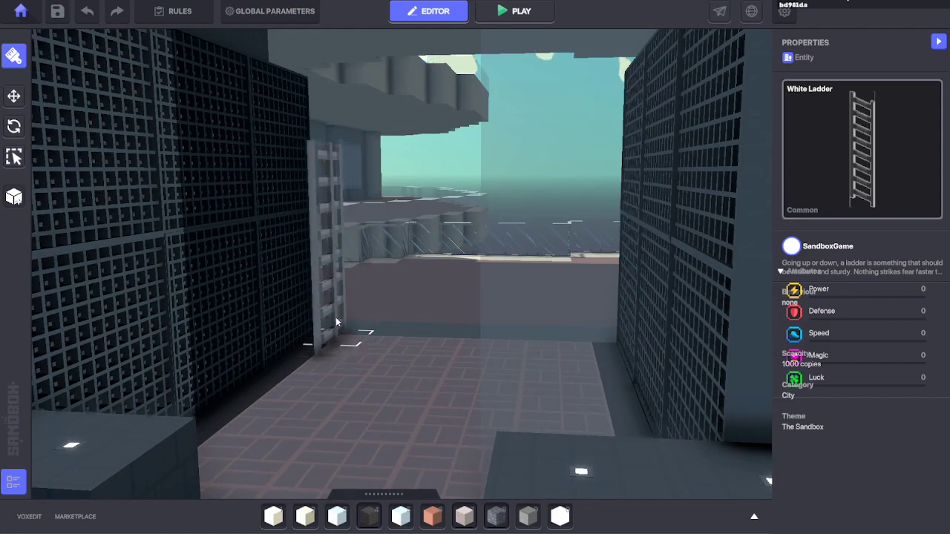
Step: Move the ladder along the rack toward the room's entrance, to X position 60.98
left_click(14, 97)
key("w")
right_click_drag(460, 177, 400, 183)
left_click(419, 283)
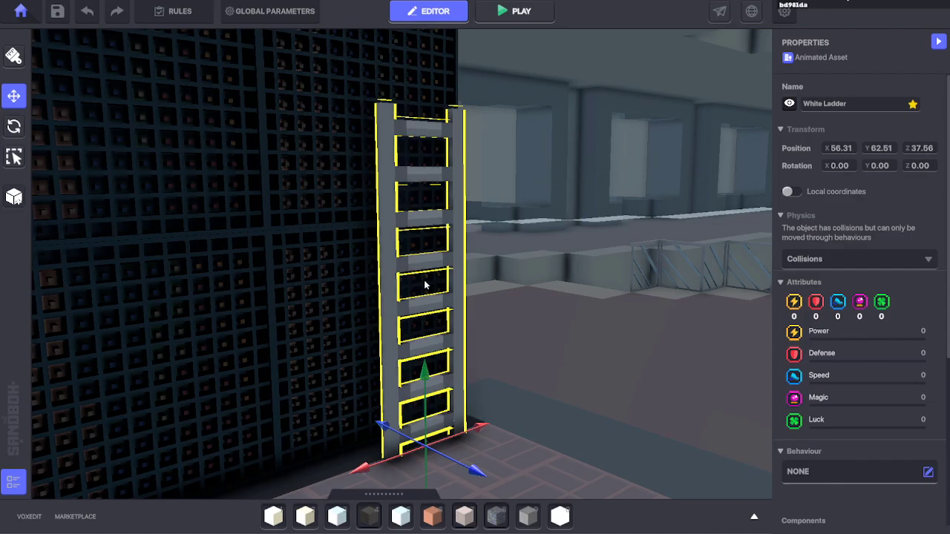
right_click_drag(423, 284, 333, 174)
scroll(345, 351, "down", 2)
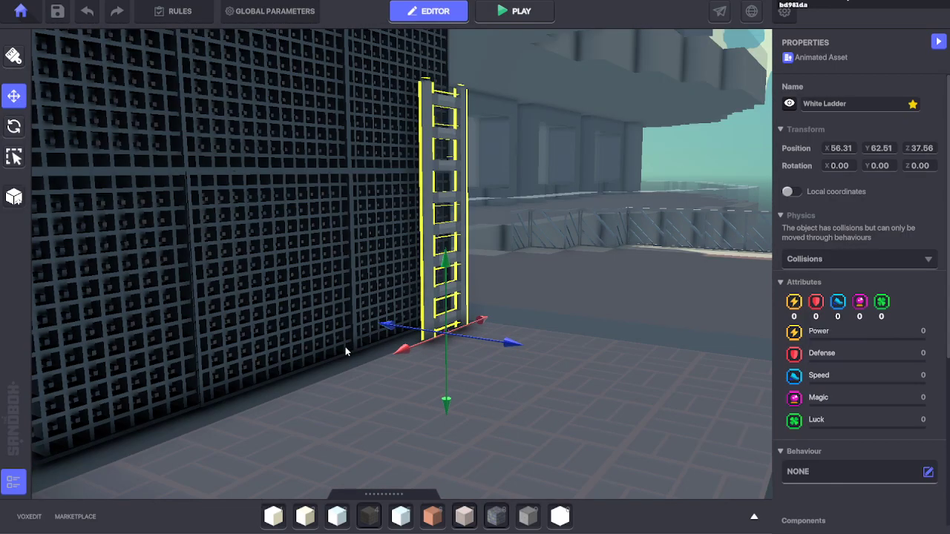
left_click_drag(405, 356, 340, 436)
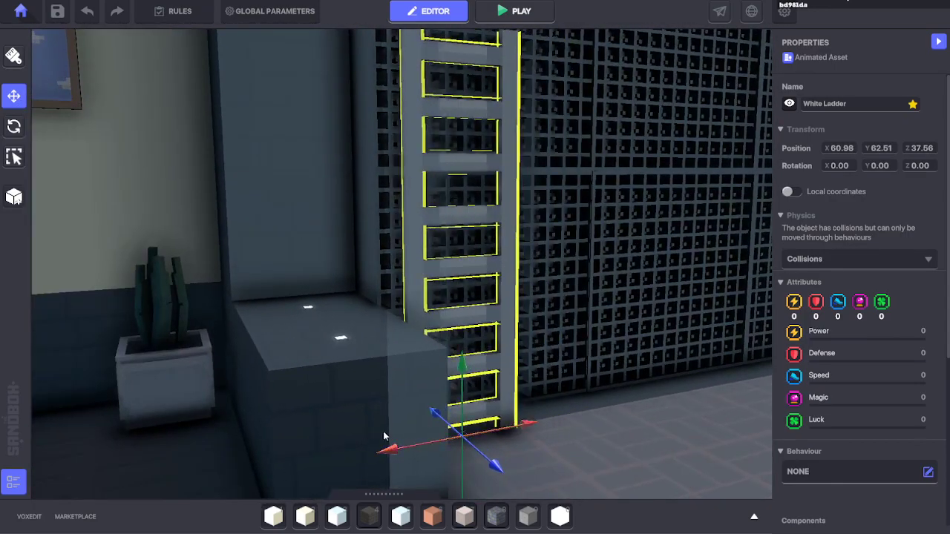
Step: Tilt the ladder to an X rotation of 352.43 so it leans against the rack, and deselect it
right_click_drag(385, 434, 502, 281)
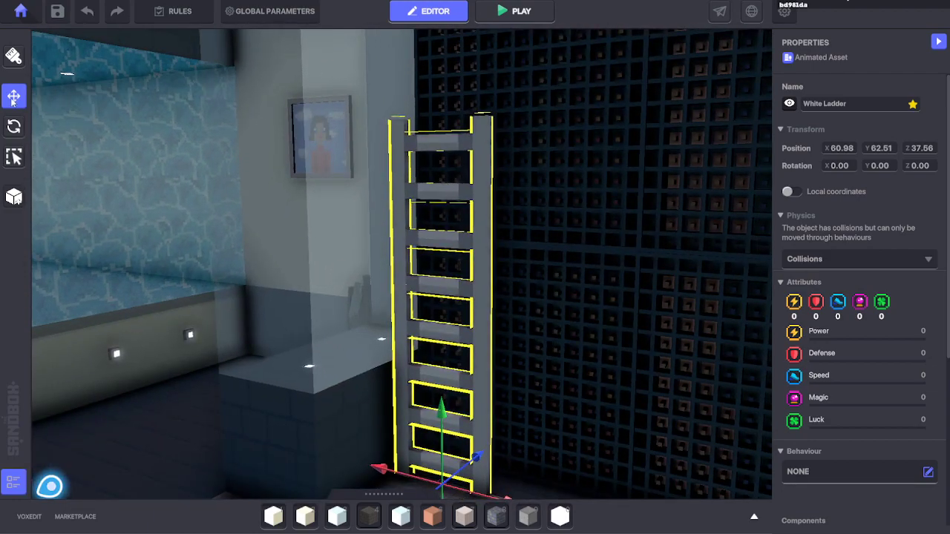
left_click(14, 127)
left_click_drag(435, 421, 448, 416)
right_click_drag(479, 297, 434, 280)
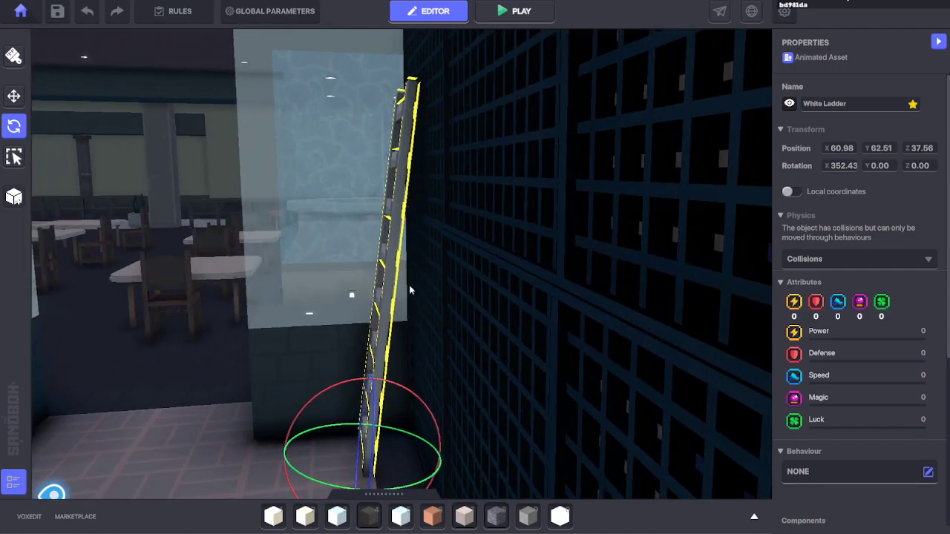
right_click_drag(227, 257, 331, 248)
left_click(231, 250)
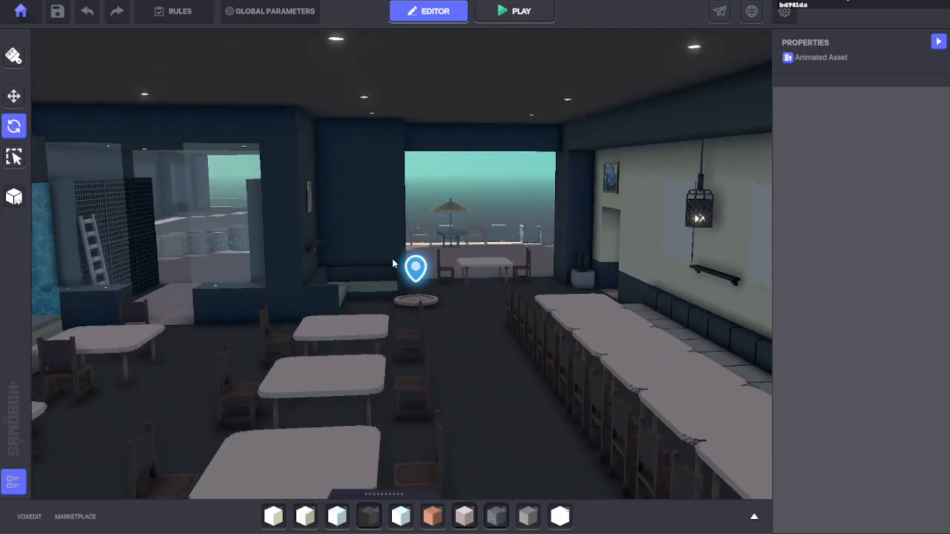
key("d")
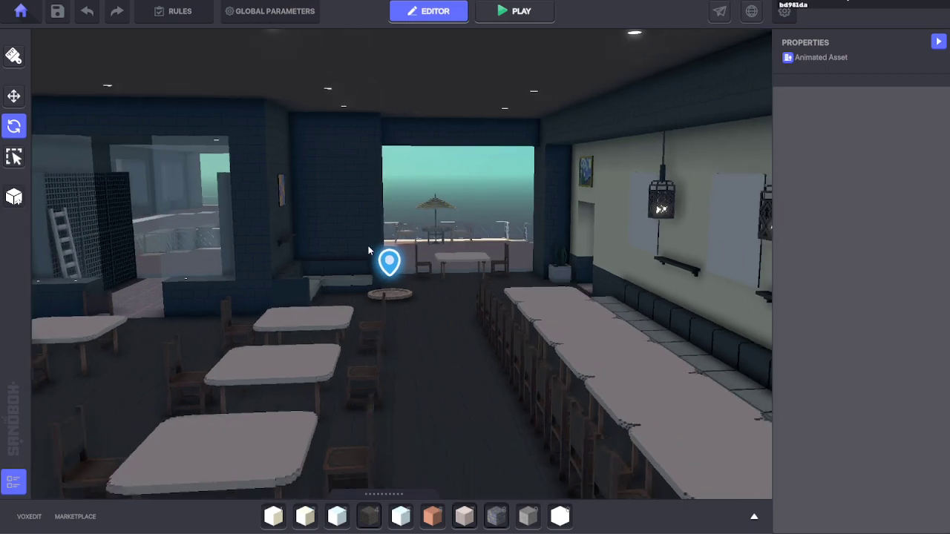
mouse_move(366, 249)
right_mouse_down()
mouse_move(344, 248)
mouse_move(495, 245)
mouse_move(461, 257)
mouse_move(475, 251)
mouse_move(425, 242)
mouse_move(479, 230)
mouse_move(448, 230)
right_mouse_up()
key("d")
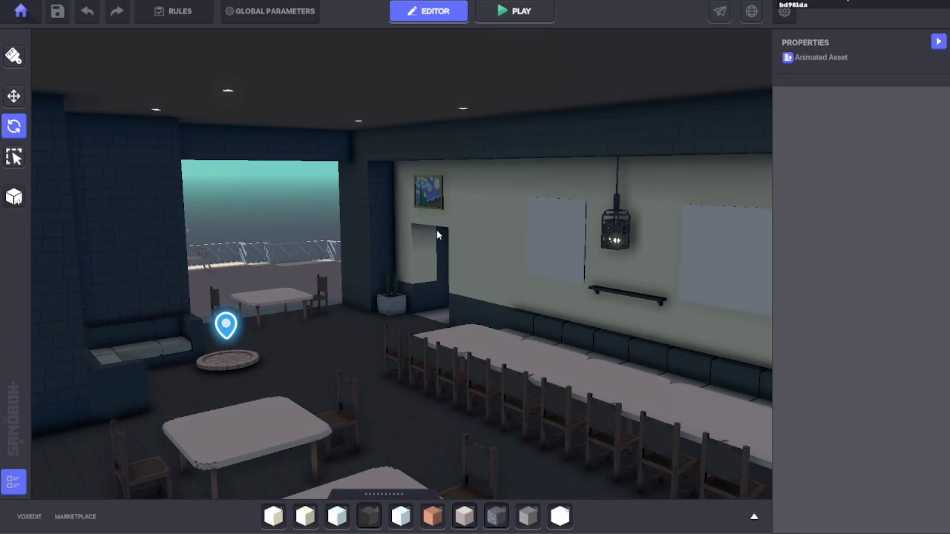
Step: Search the assets for "wood" and place a Dark Wooden Plank high on the brick wall behind the bar
right_click_drag(479, 234, 560, 297)
key("d")
key("a")
key("a")
key("w")
key("w")
key("w")
left_click_drag(346, 495, 360, 236)
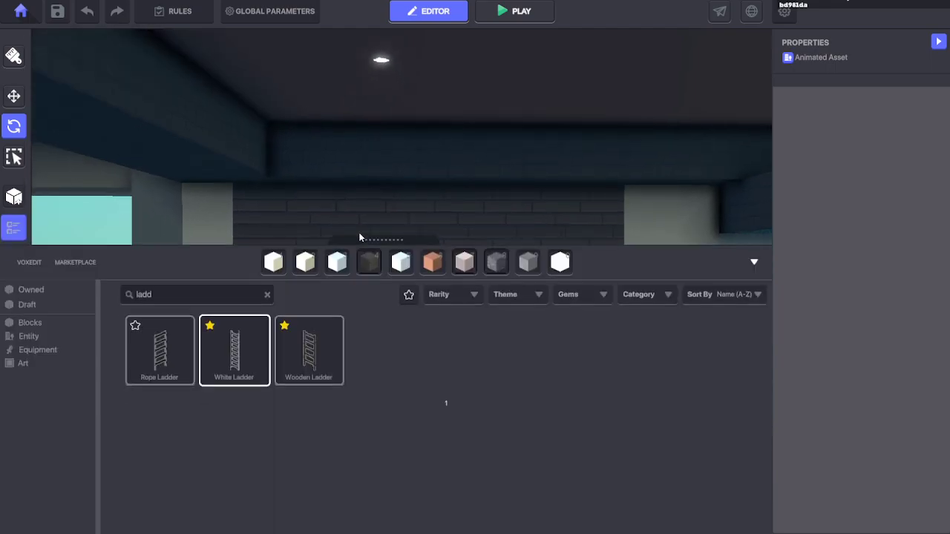
type("wood")
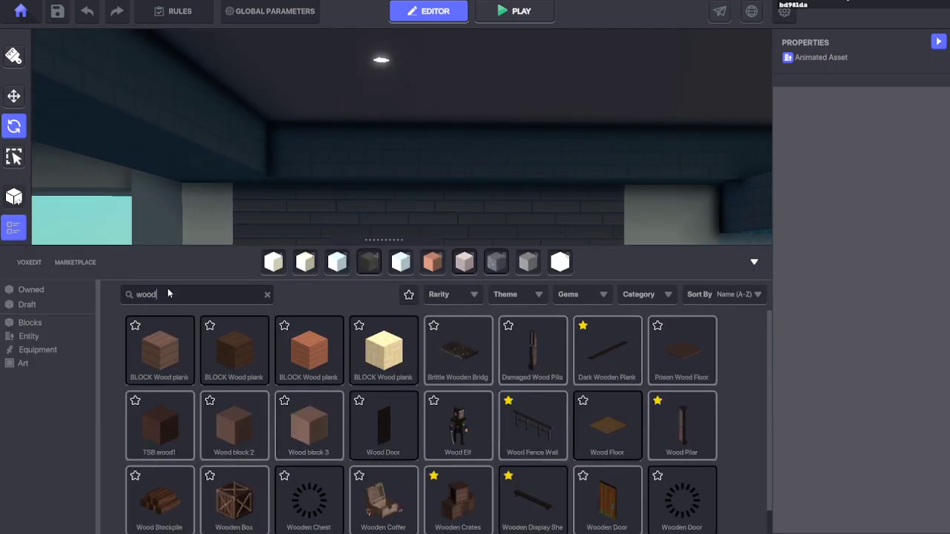
left_click(614, 355)
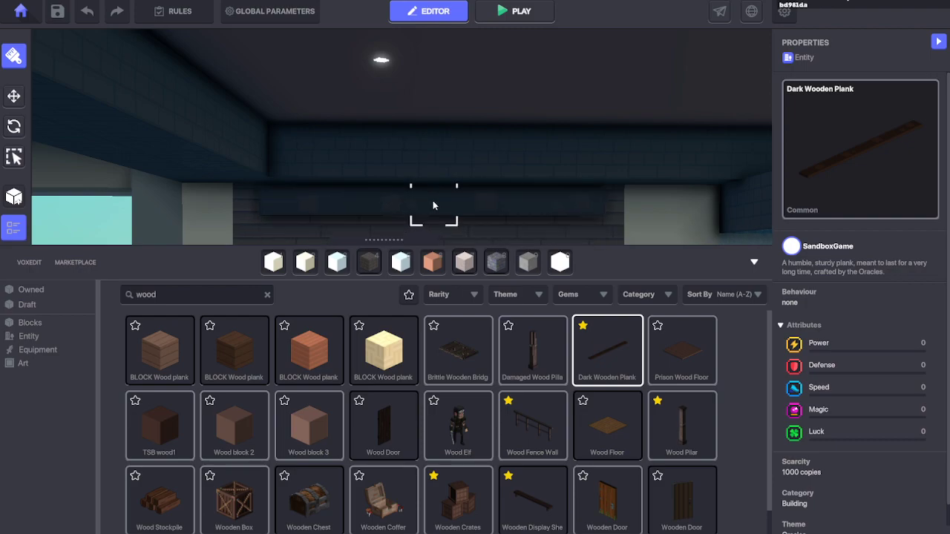
left_click(434, 203)
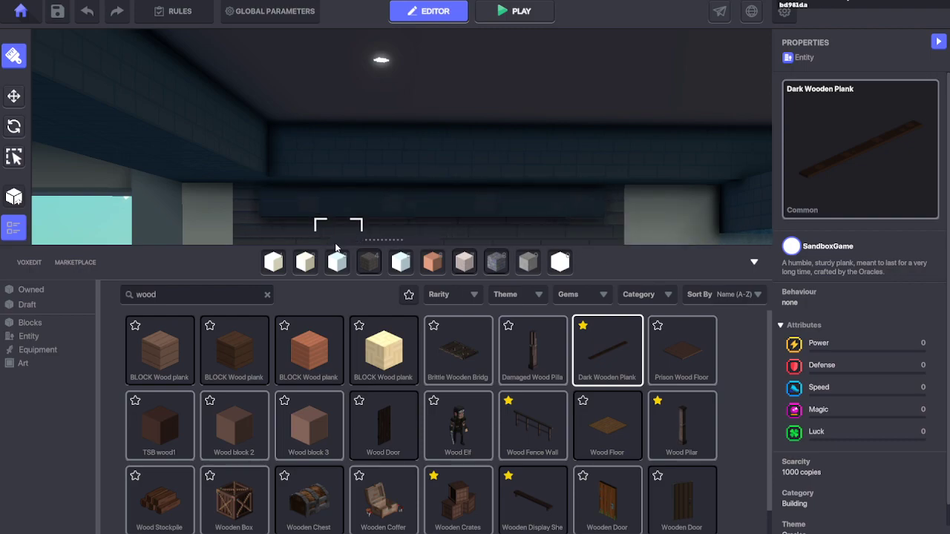
left_click_drag(338, 244, 344, 500)
Step: Rotate the plank above the bar to an X rotation of 0.00 so it lies flat like a shelf
left_click(17, 95)
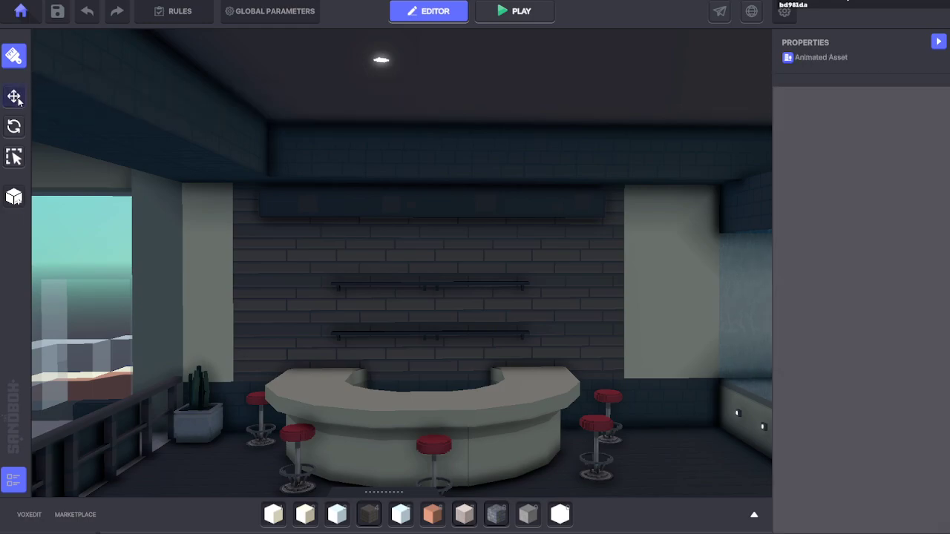
scroll(447, 233, "up", 5)
middle_click_drag(447, 233, 460, 235)
scroll(463, 233, "down", 3)
scroll(464, 233, "down", 2)
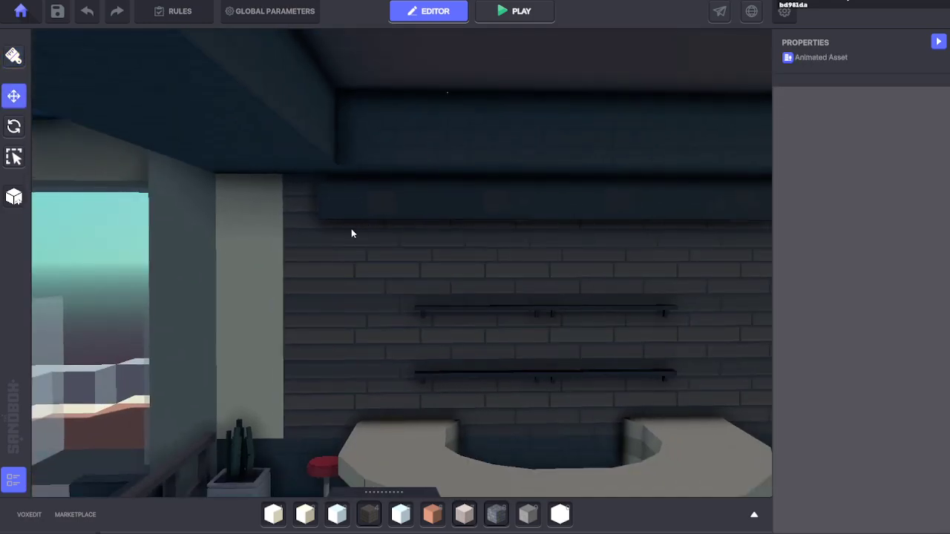
middle_click_drag(639, 213, 518, 231)
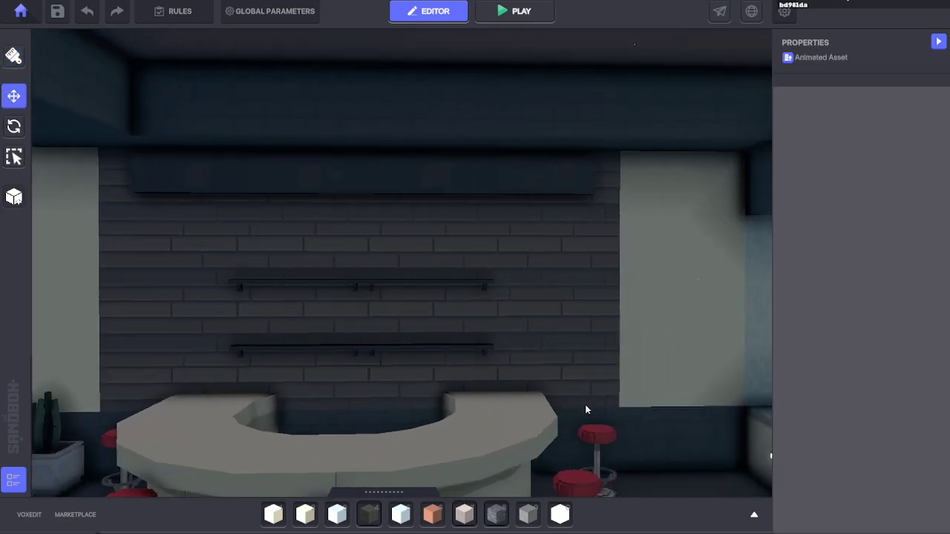
middle_click_drag(345, 350, 383, 351)
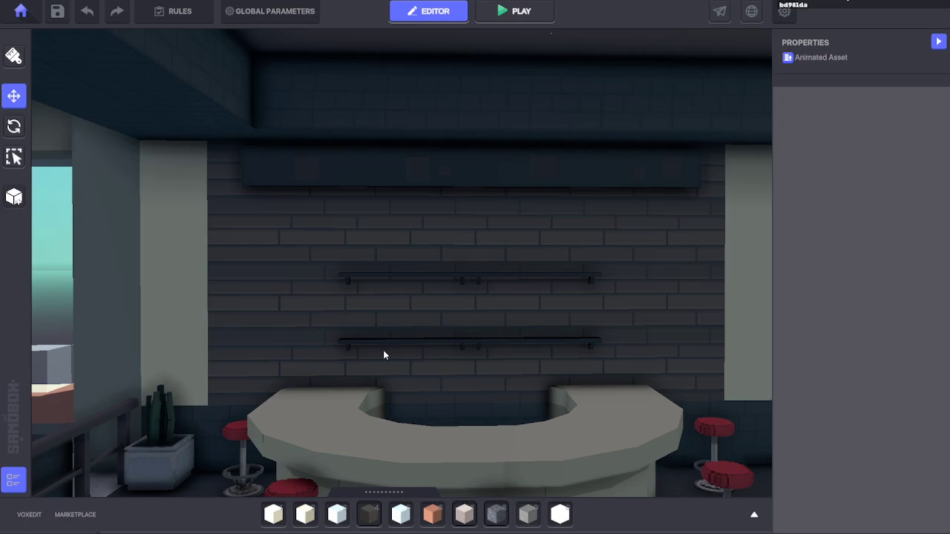
key("a")
right_click_drag(383, 349, 529, 398)
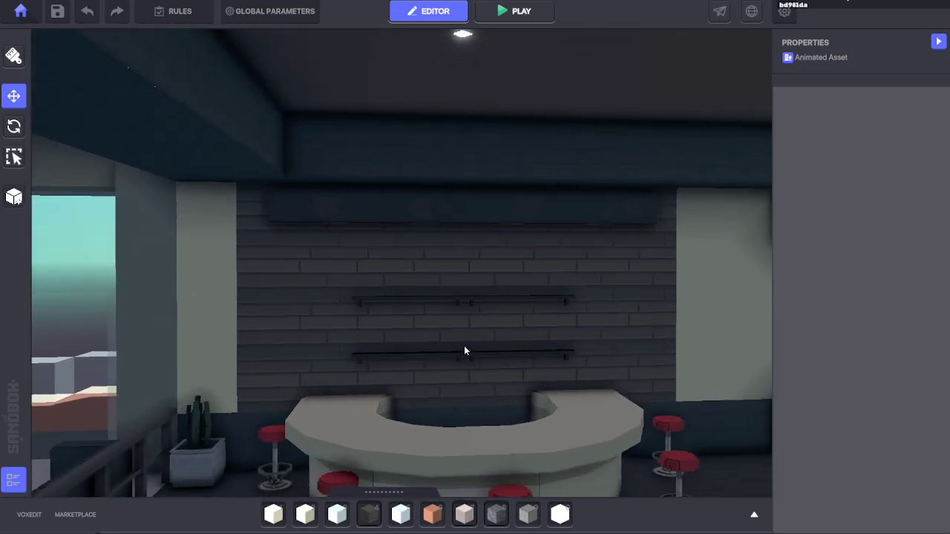
scroll(464, 351, "up", 4)
left_click(361, 170)
scroll(439, 231, "down", 2)
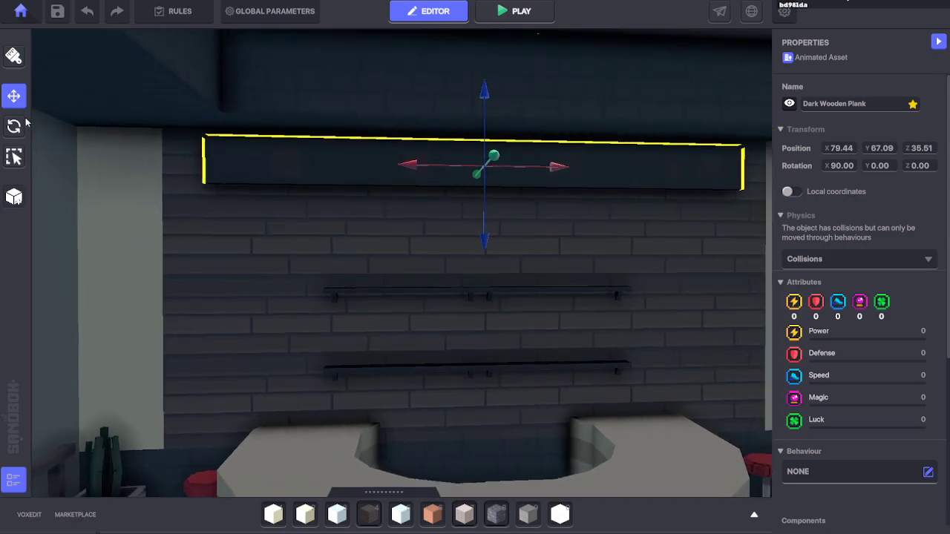
left_click(18, 126)
right_click_drag(132, 146, 313, 199)
left_click_drag(320, 181, 300, 18)
Step: Position the plank against the brick wall just below the ceiling beam, at Y 66.77 and Z 35.95
right_click_drag(304, 79, 399, 132)
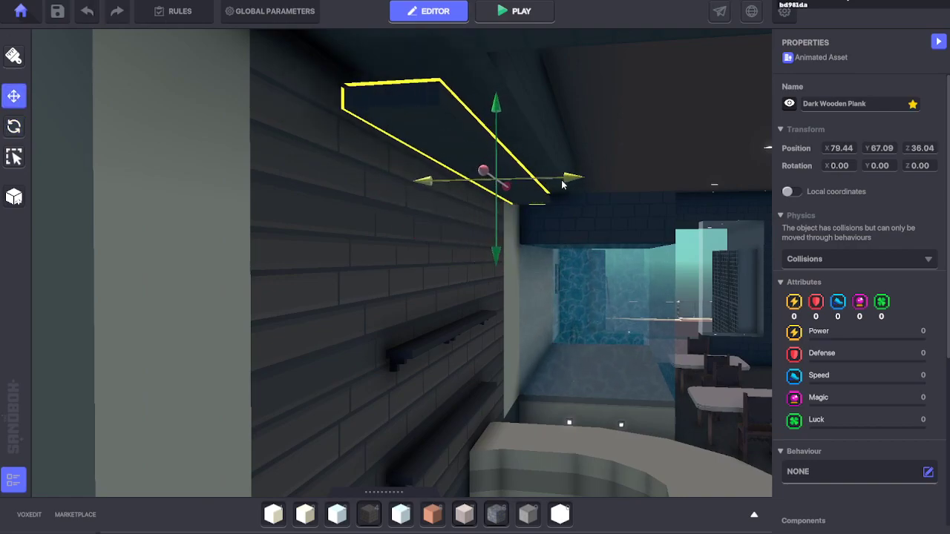
key("d")
right_click_drag(601, 209, 509, 219)
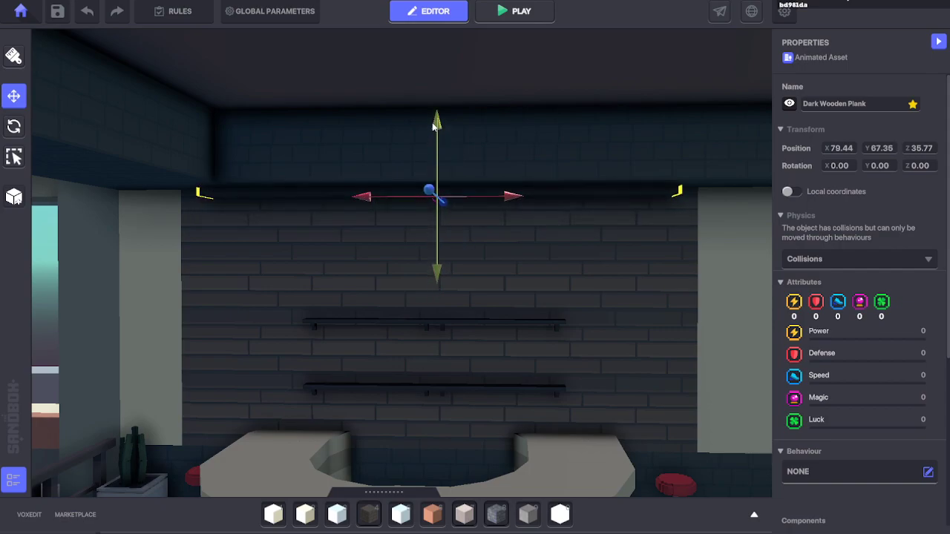
right_click_drag(428, 173, 342, 215)
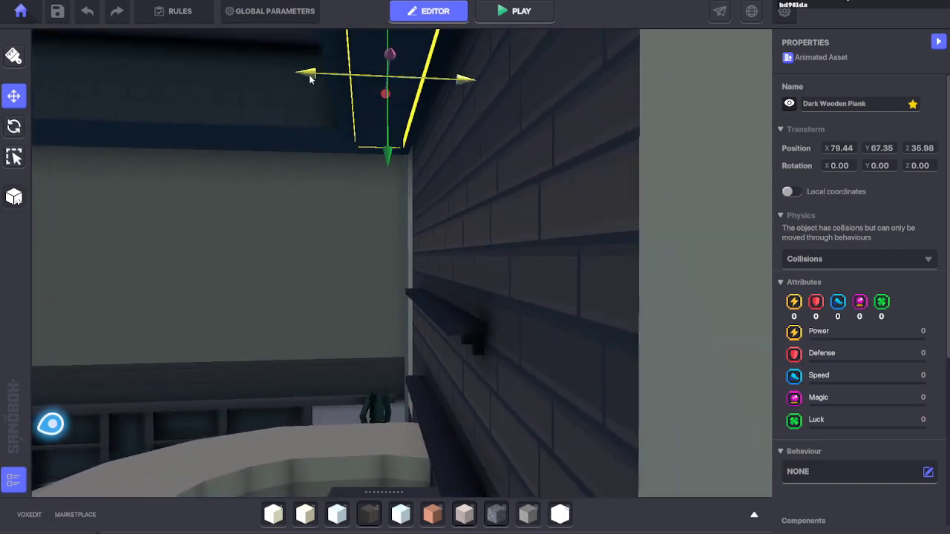
right_click_drag(301, 100, 371, 141)
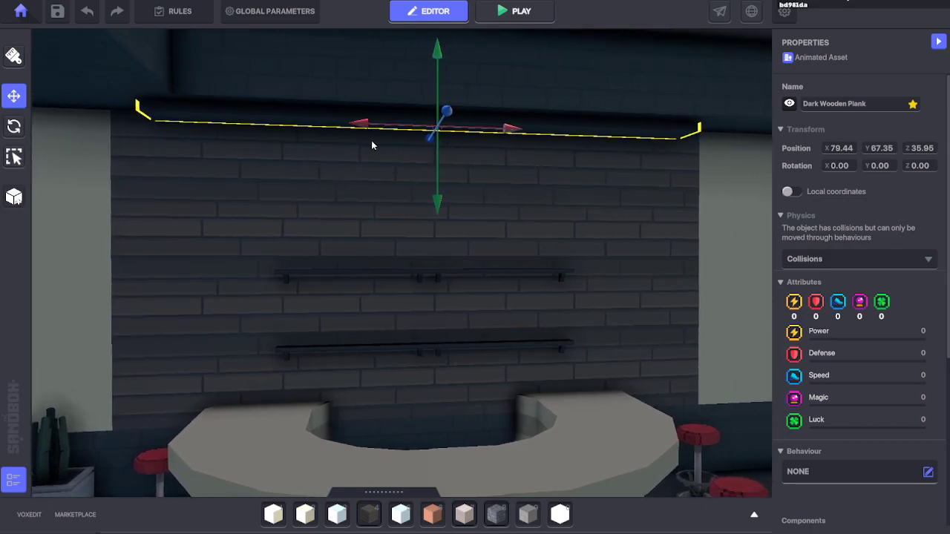
left_click_drag(435, 212, 437, 254)
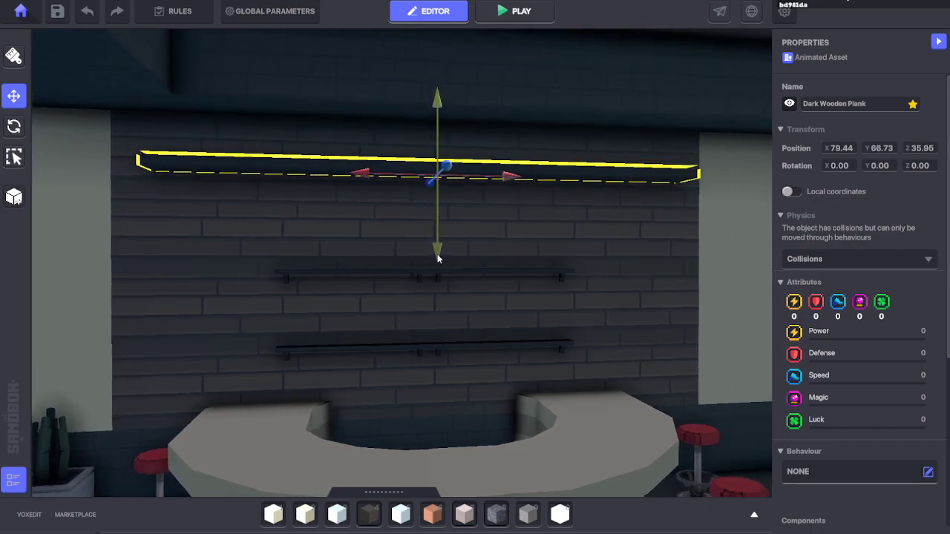
mouse_move(319, 236)
right_mouse_down()
mouse_move(420, 236)
mouse_move(303, 236)
right_mouse_up()
key("a")
key("d")
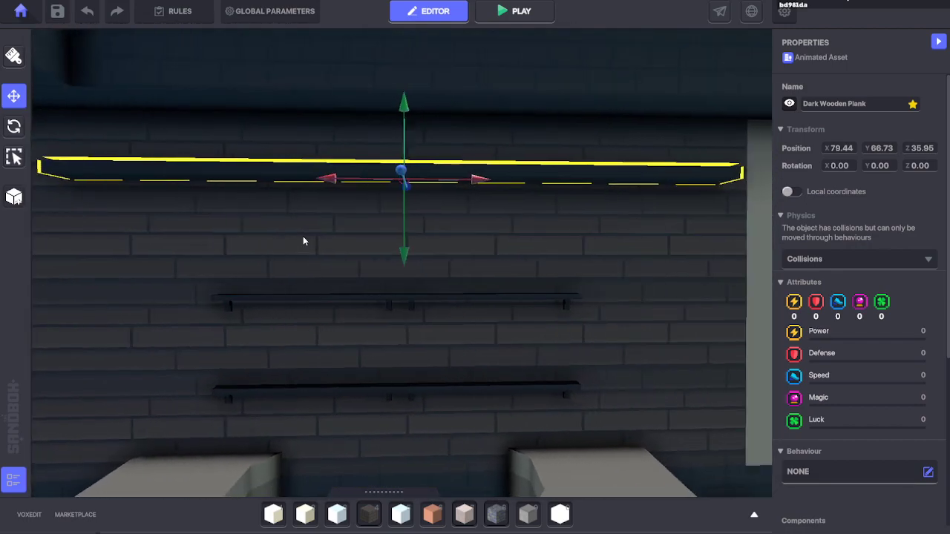
left_click_drag(410, 107, 410, 101)
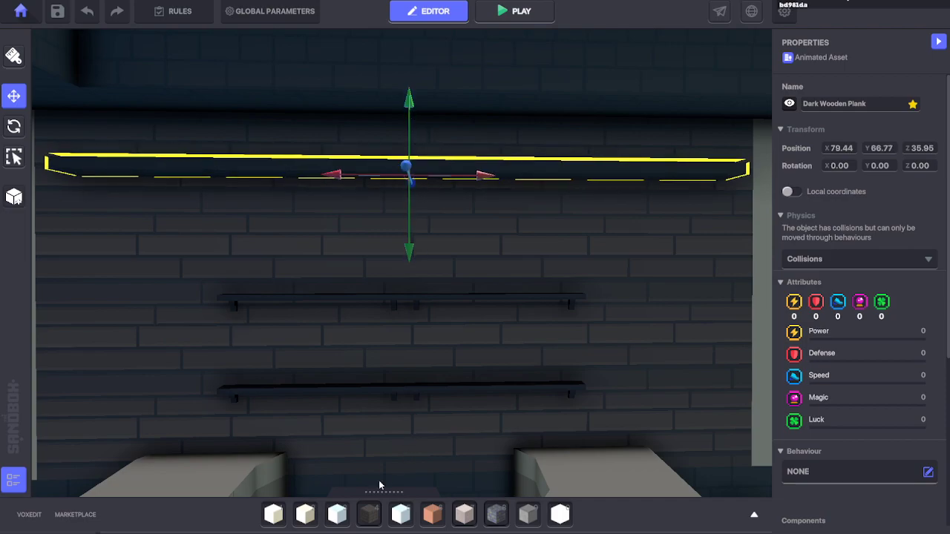
Step: Search the assets for "pole" and place a Pole on the brick wall just above the plank
left_click_drag(353, 494, 368, 330)
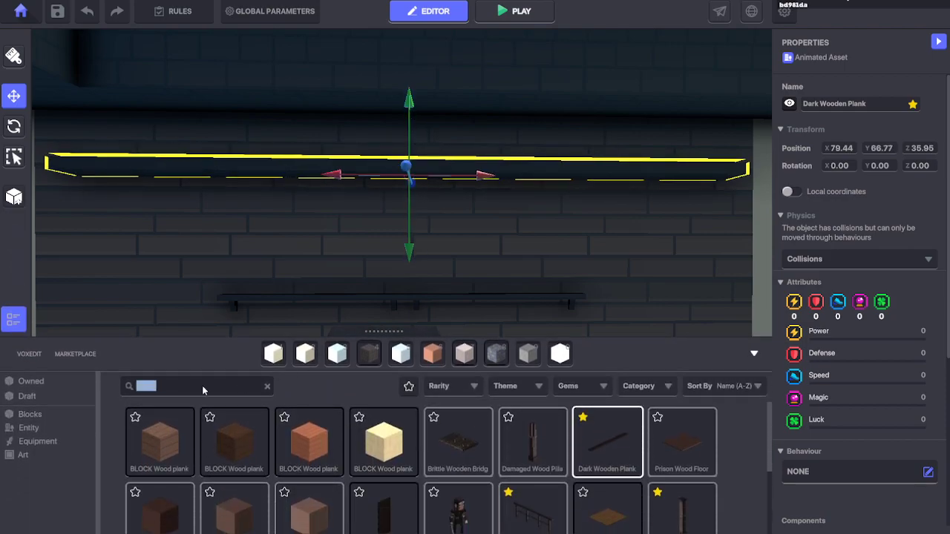
type("pole")
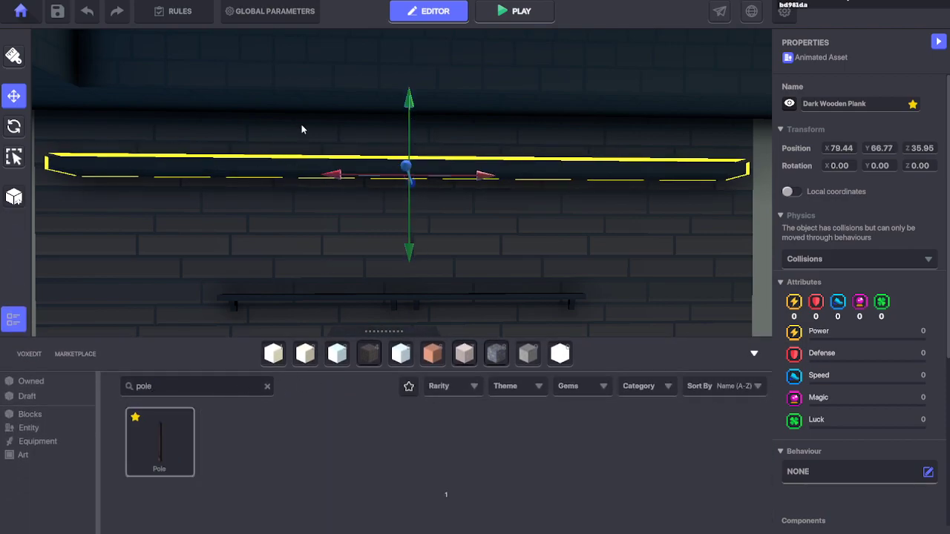
mouse_move(324, 112)
middle_mouse_down()
mouse_move(332, 152)
mouse_move(334, 117)
middle_mouse_up()
left_click(160, 442)
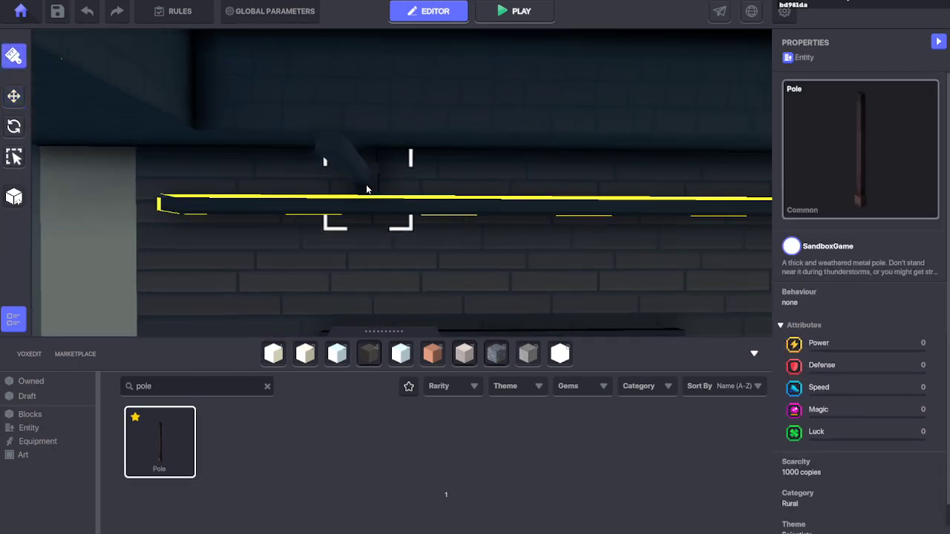
Step: Rotate the pole to an X rotation of 0.00 so it stands upright
left_click(13, 126)
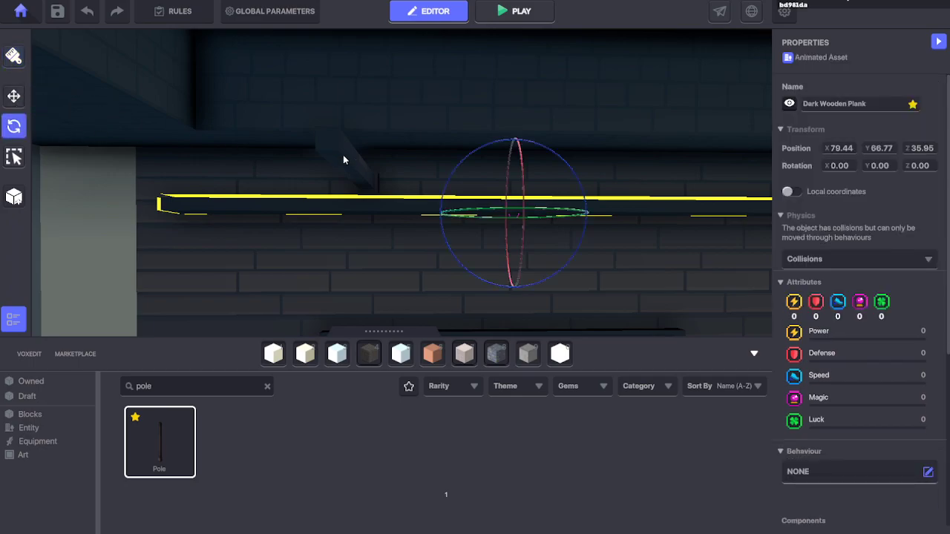
left_click(345, 160)
left_click_drag(365, 254, 346, 76)
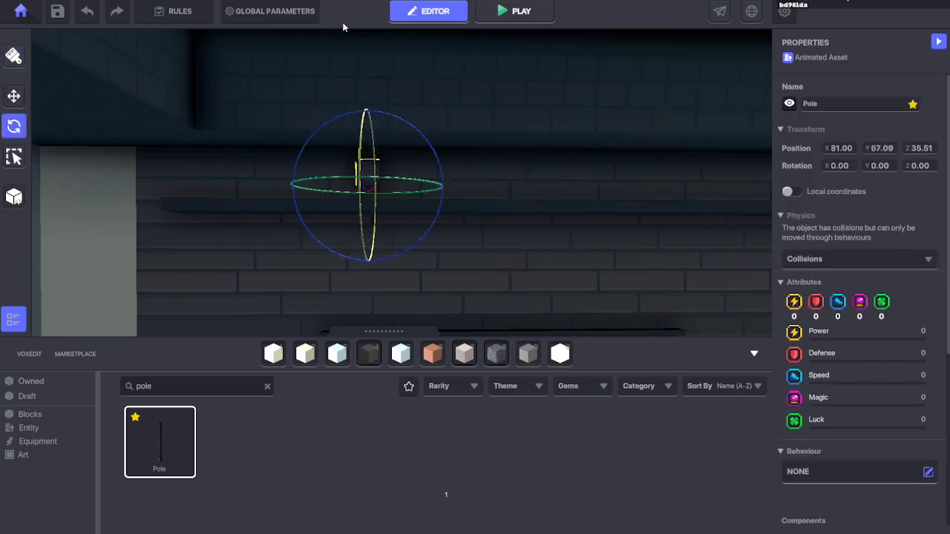
Step: Move the pole onto the plank as a support below the beam, at X 80.88, Y 66.90 and Z 36.02
left_click(13, 96)
right_click_drag(623, 154, 488, 168)
left_click_drag(482, 244, 420, 257)
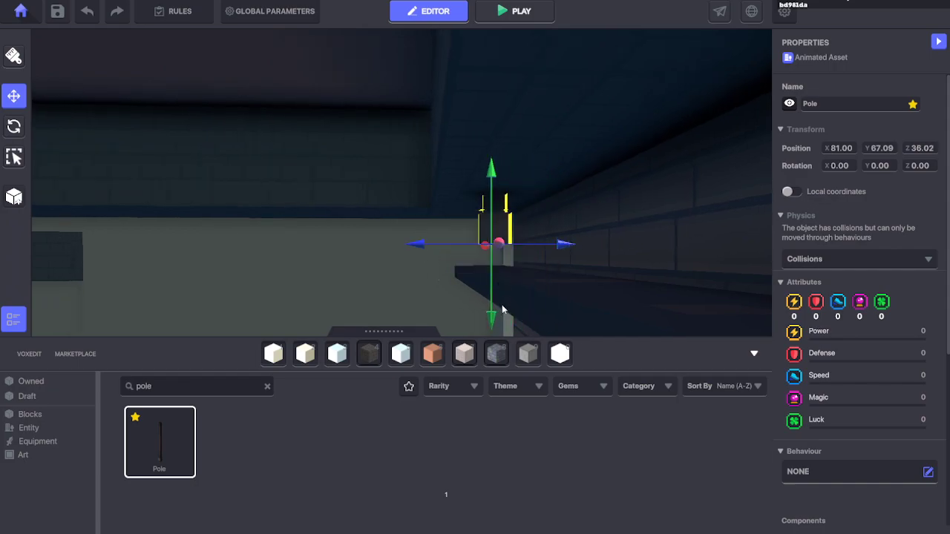
left_click_drag(492, 318, 495, 339)
key("a")
right_click_drag(415, 223, 521, 236)
left_click_drag(416, 194, 504, 181)
key("s")
right_click_drag(550, 171, 521, 182)
key("w")
key("a")
key("d")
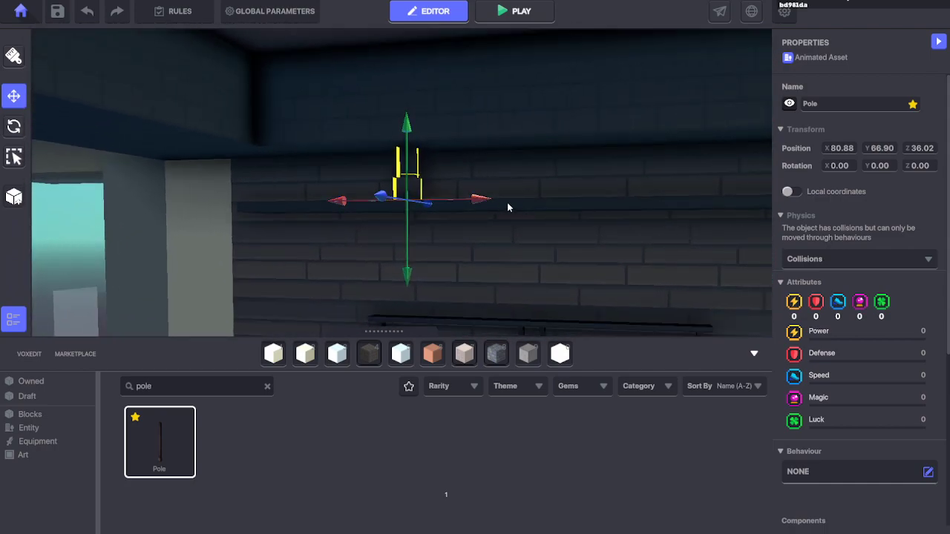
Step: Add the plank to the pole selection, raise both slightly and nudge them sideways to center the shelf on the brick wall
left_click(508, 208, "shift")
mouse_move(469, 277)
left_mouse_down()
mouse_move(469, 304)
mouse_move(474, 257)
mouse_move(475, 267)
left_mouse_up()
mouse_move(478, 260)
right_mouse_down()
mouse_move(492, 249)
mouse_move(471, 250)
right_mouse_up()
key("s")
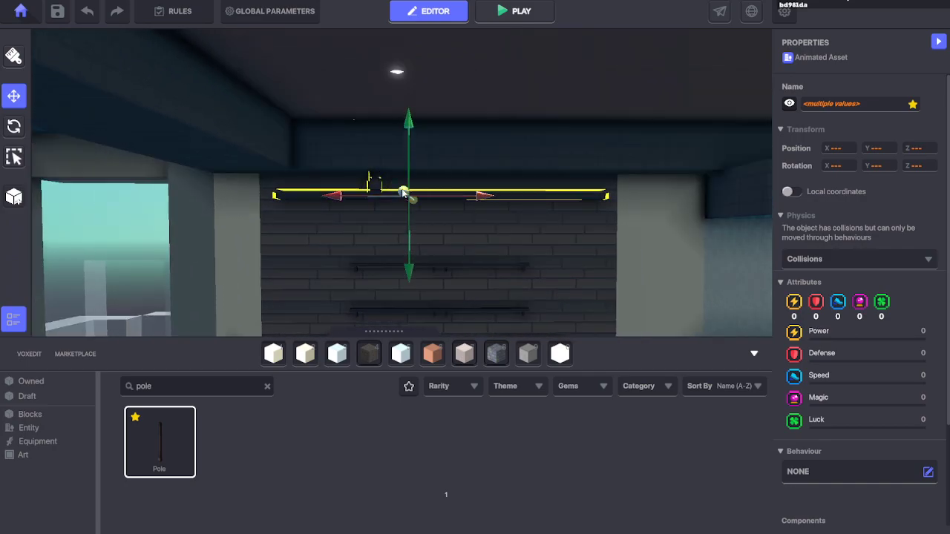
mouse_move(339, 202)
right_mouse_down()
mouse_move(389, 201)
mouse_move(307, 205)
mouse_move(388, 209)
mouse_move(341, 209)
right_mouse_up()
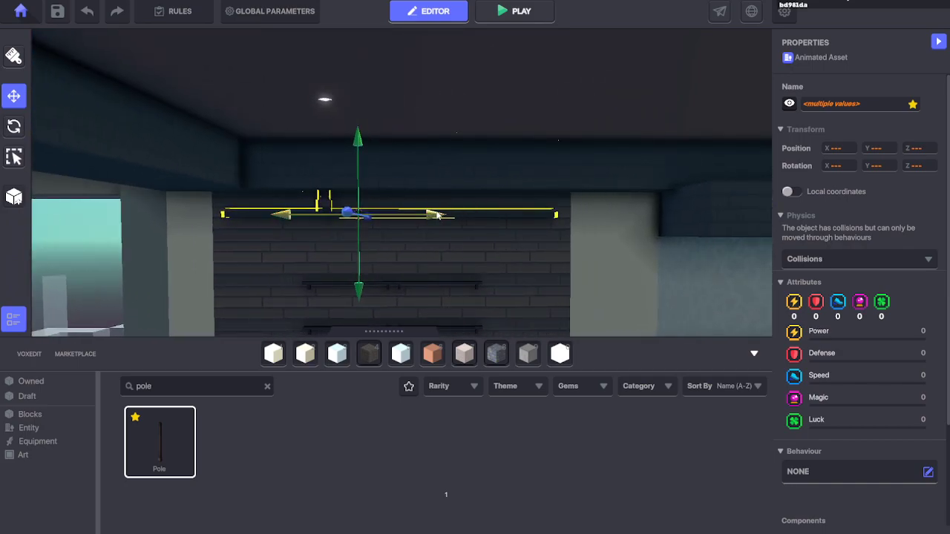
right_click_drag(479, 228, 450, 172)
key("w")
key("e")
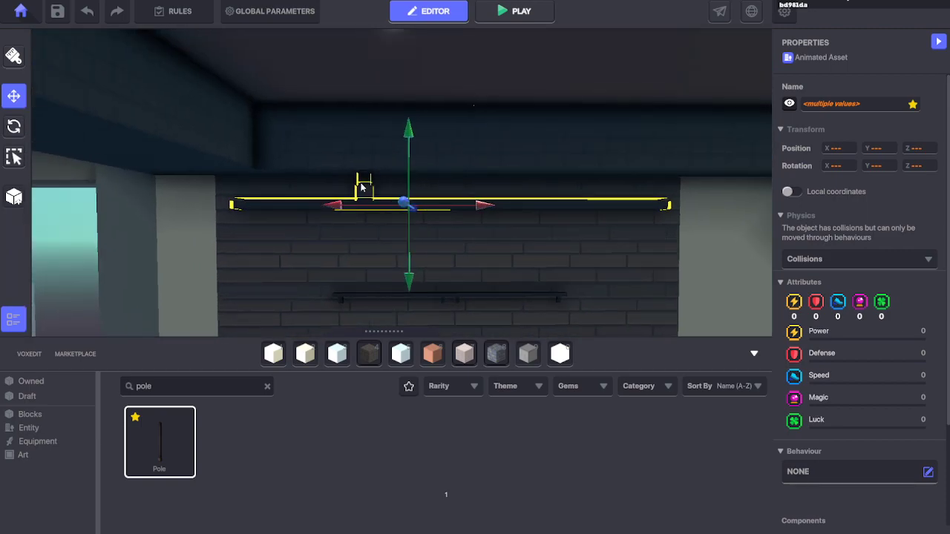
Step: Duplicate the pole and place the copy further along the plank at X 78.00, Y 67.01 and Z 36.00
left_click(360, 184)
left_click_drag(420, 205, 616, 212)
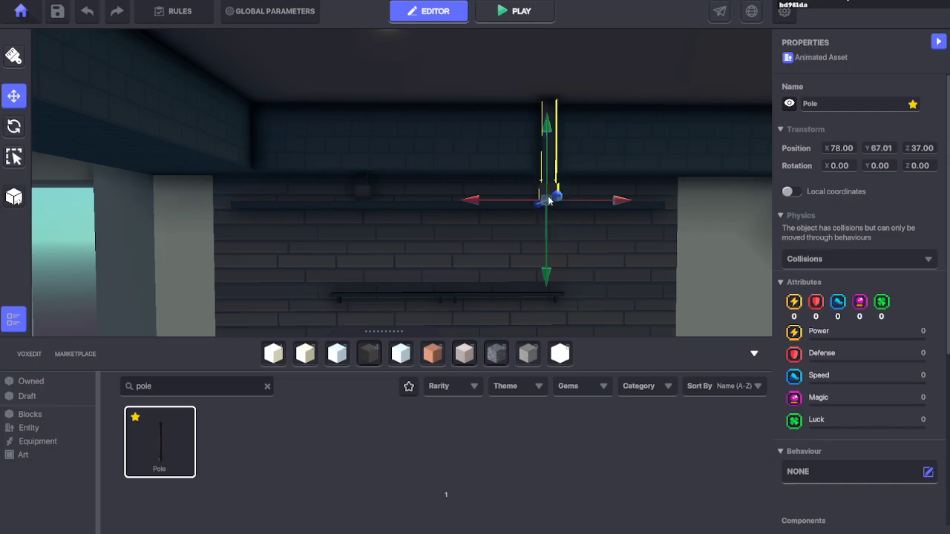
left_click_drag(556, 199, 550, 204)
Step: Check the placement of both poles on the hanging shelf from several angles, comparing their positions, and clear the selection
right_click_drag(345, 223, 459, 210)
key("a")
key("a")
key("d")
key("s")
left_click(557, 123)
right_click_drag(645, 222, 528, 166)
key("d")
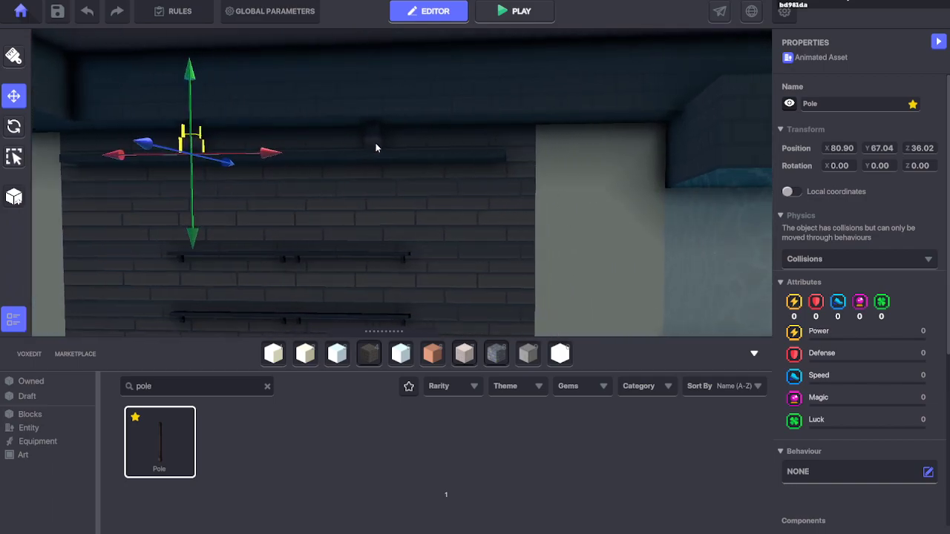
left_click(375, 148)
right_click_drag(469, 158, 493, 156)
scroll(498, 208, "down", 2)
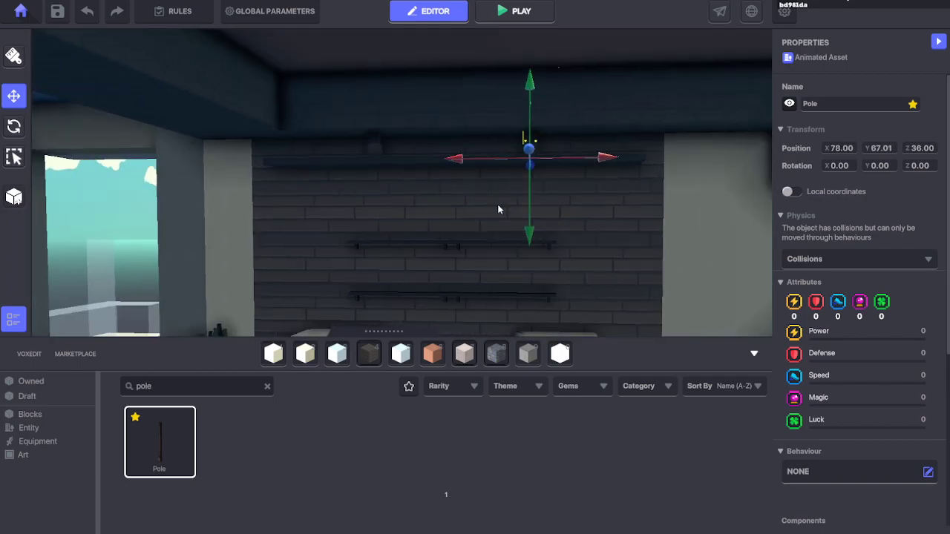
right_click_drag(498, 208, 476, 219)
key("s")
key("a")
left_click(264, 198)
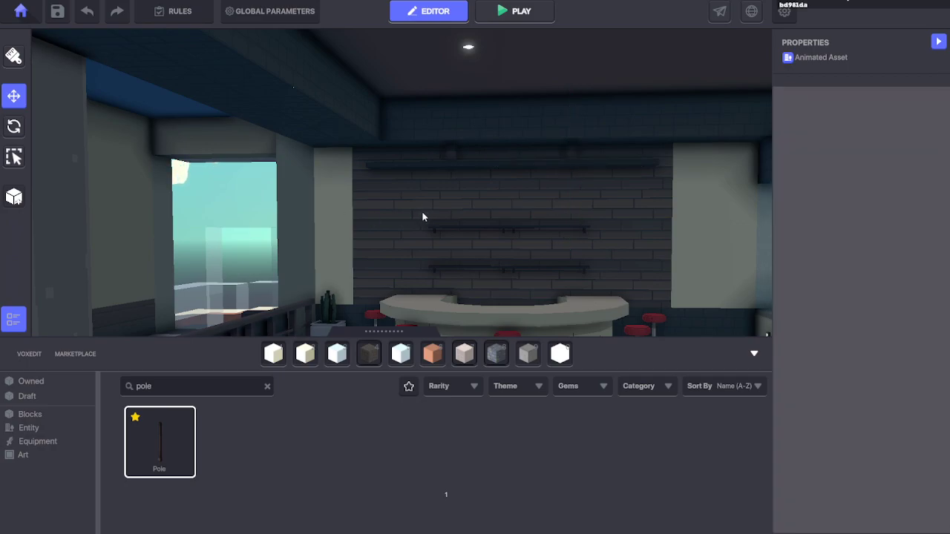
Step: Duplicate a small spotlight from the aquarium base and move the copy in front of the brick wall at X 80.54, Y 65.69 and Z 37.36
mouse_move(473, 179)
middle_mouse_down()
mouse_move(471, 198)
mouse_move(470, 152)
mouse_move(463, 171)
middle_mouse_up()
scroll(463, 170, "up", 4)
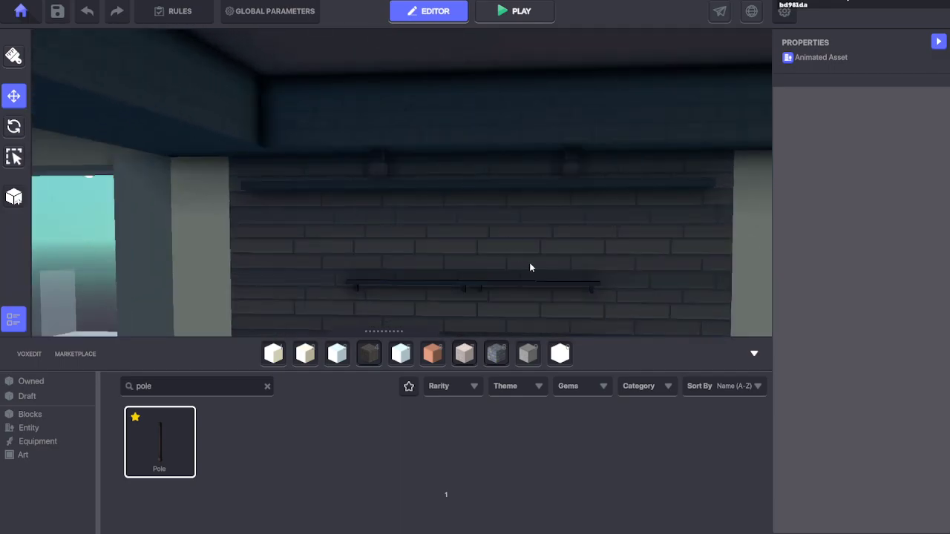
right_click_drag(529, 265, 528, 196)
mouse_move(528, 196)
middle_mouse_down()
mouse_move(535, 163)
mouse_move(525, 178)
middle_mouse_up()
middle_click_drag(438, 125, 416, 143)
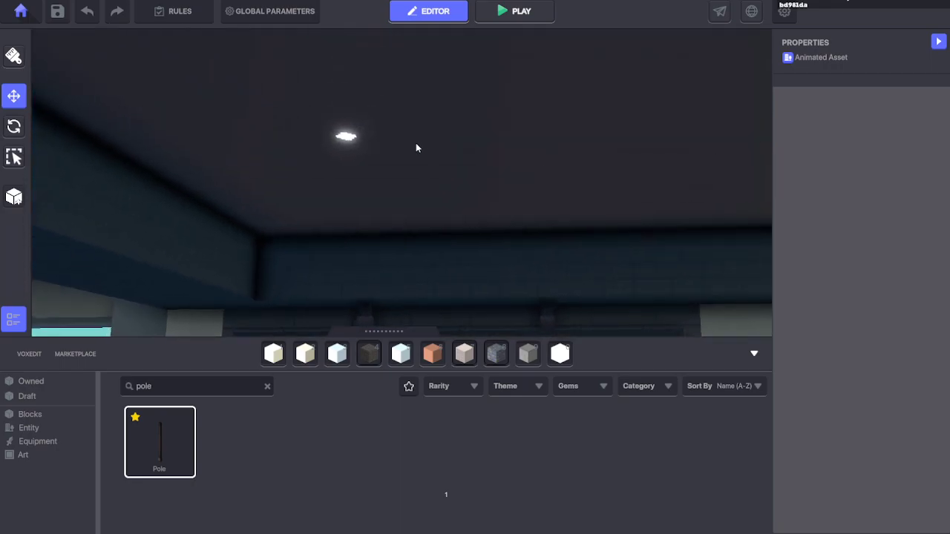
right_click_drag(343, 139, 541, 272)
left_click(624, 268)
key("ctrl+d")
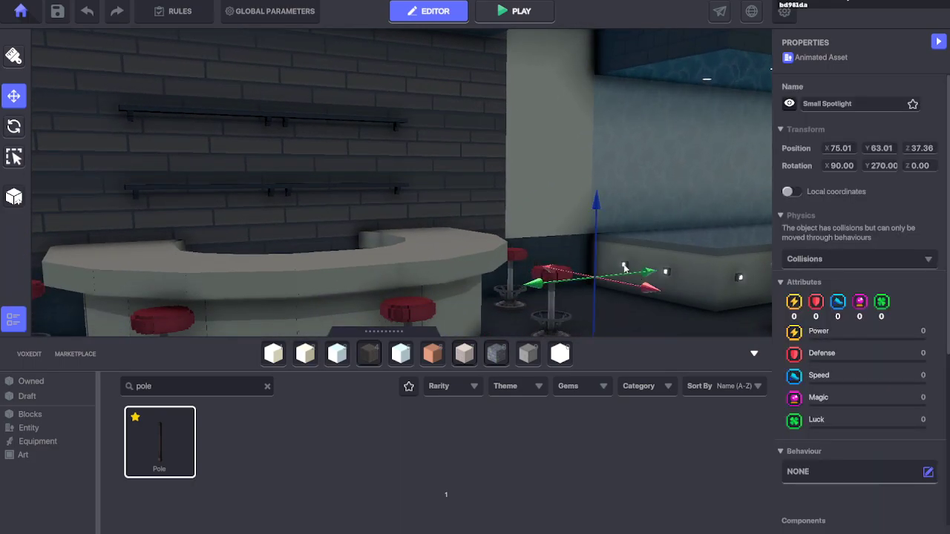
left_click_drag(536, 286, 152, 322)
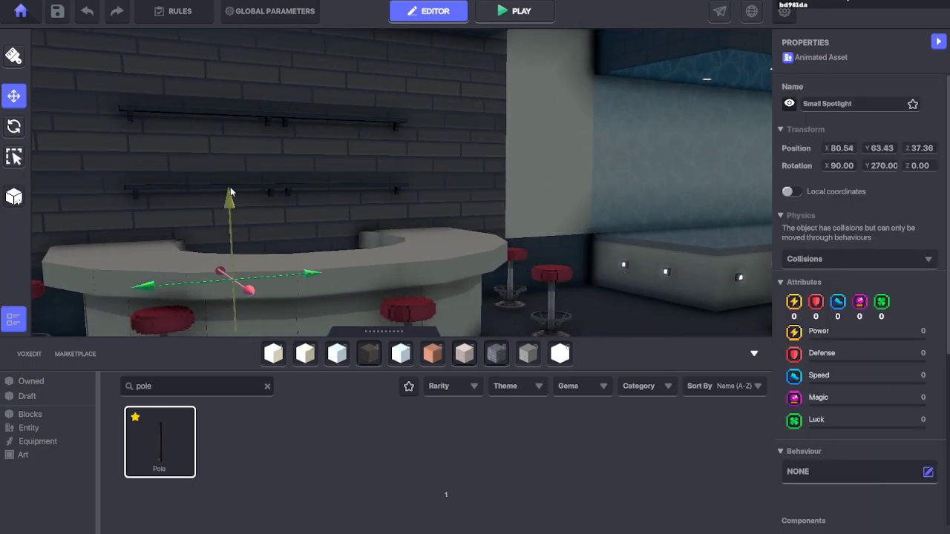
right_click_drag(348, 161, 362, 193)
key("s")
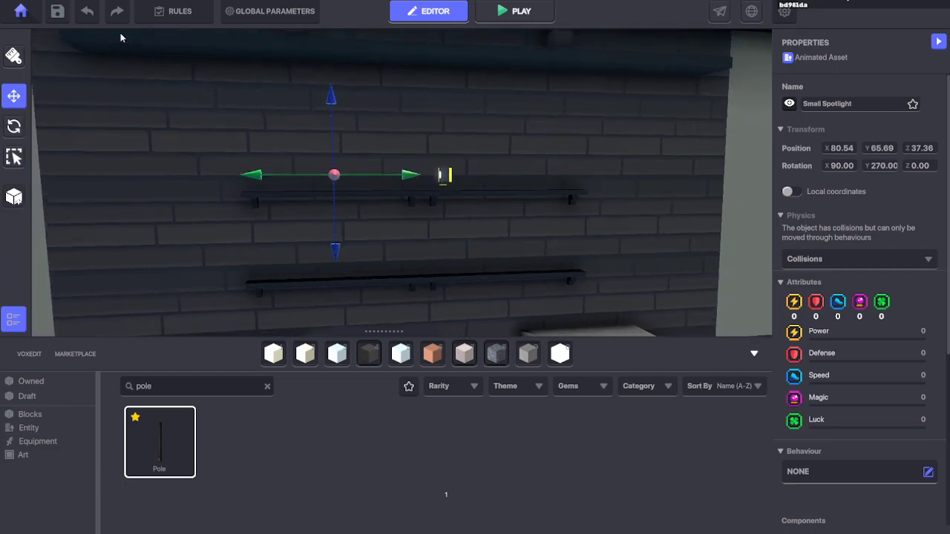
Step: Rotate the copied spotlight to an X rotation of 0.00 so it faces downward
left_click(13, 126)
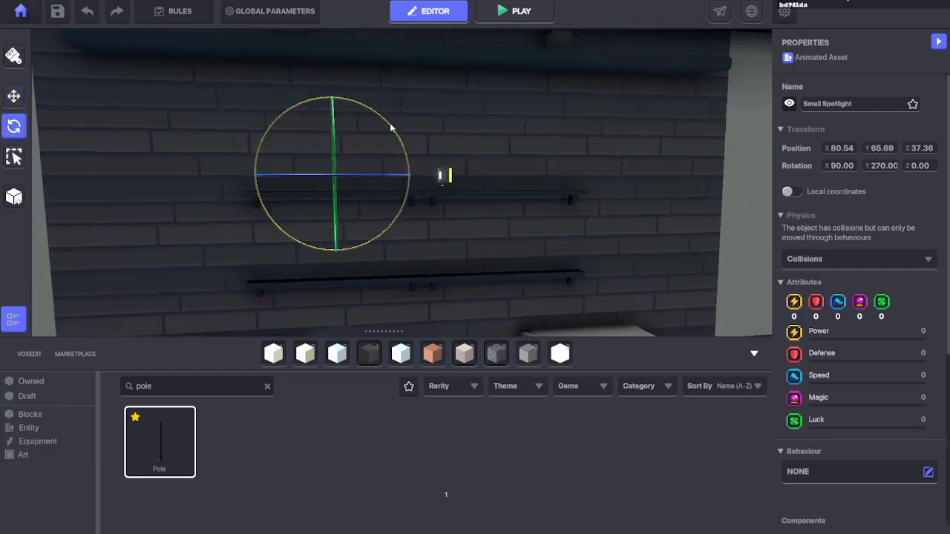
left_click_drag(393, 127, 172, 28)
left_click(14, 97)
Step: Move the spotlight up against the underside of the hanging plank at X 80.50, Y 65.89 and Z 36.03
right_click_drag(148, 129, 268, 149)
key("a")
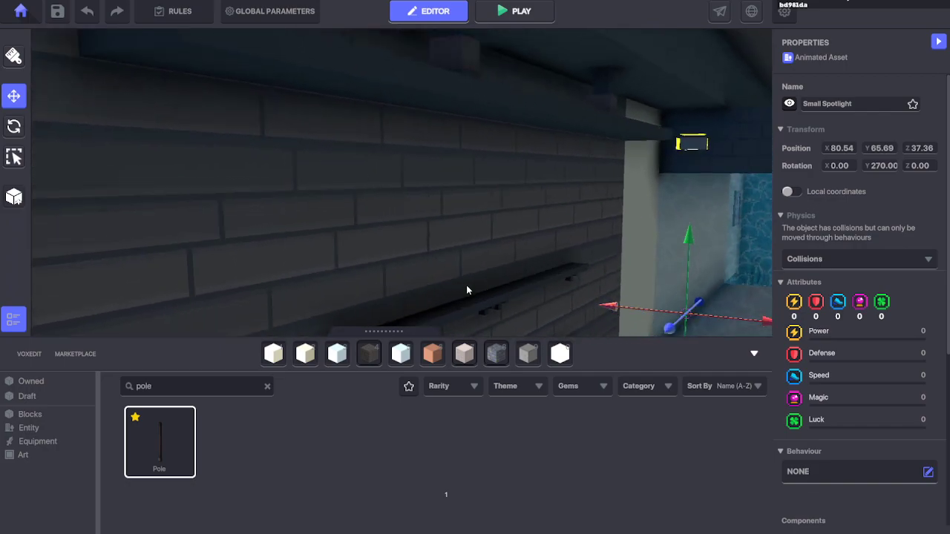
left_click_drag(575, 297, 426, 266)
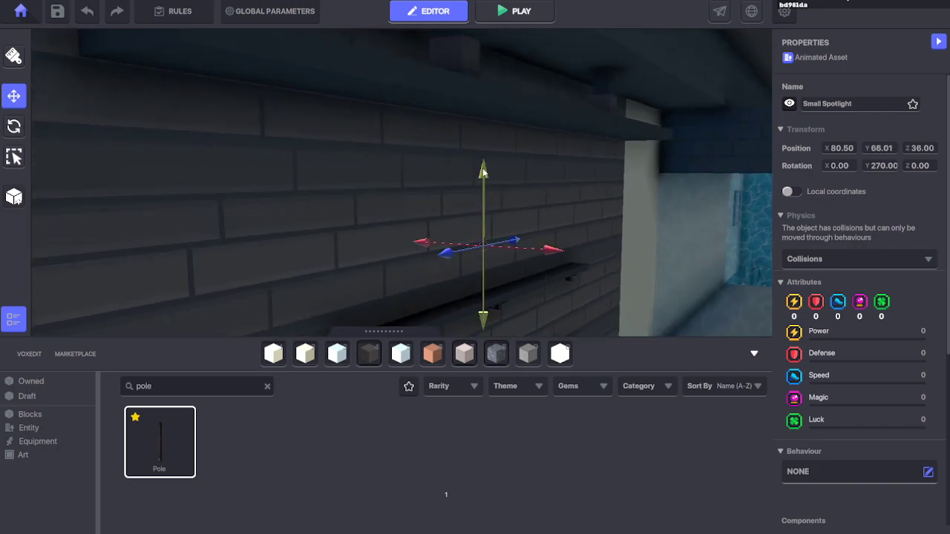
left_click_drag(486, 164, 489, 236)
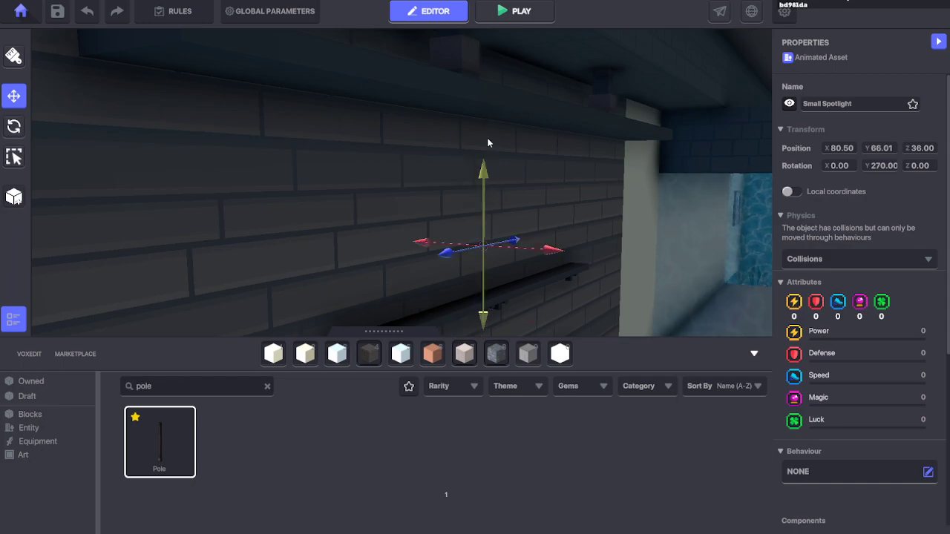
left_click_drag(557, 252, 607, 255)
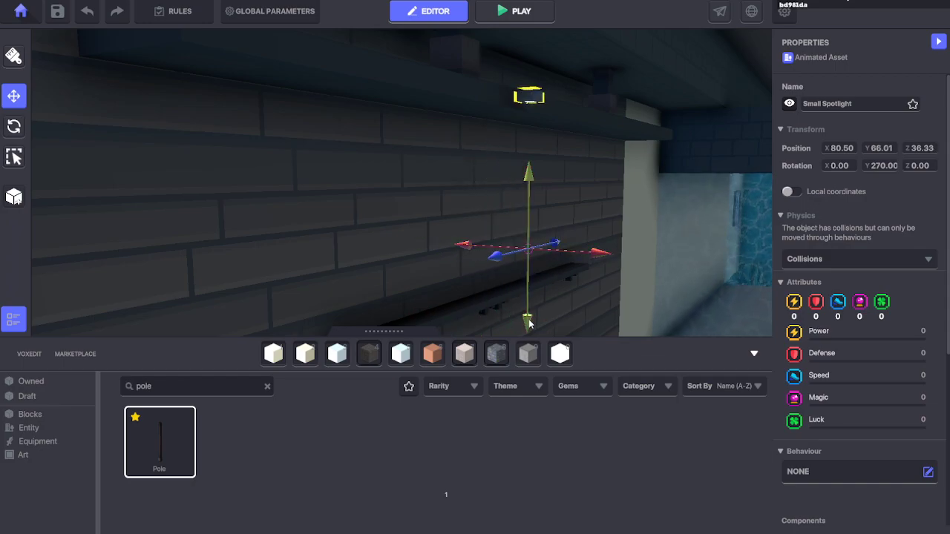
left_click_drag(529, 322, 532, 342)
left_click_drag(467, 268, 425, 264)
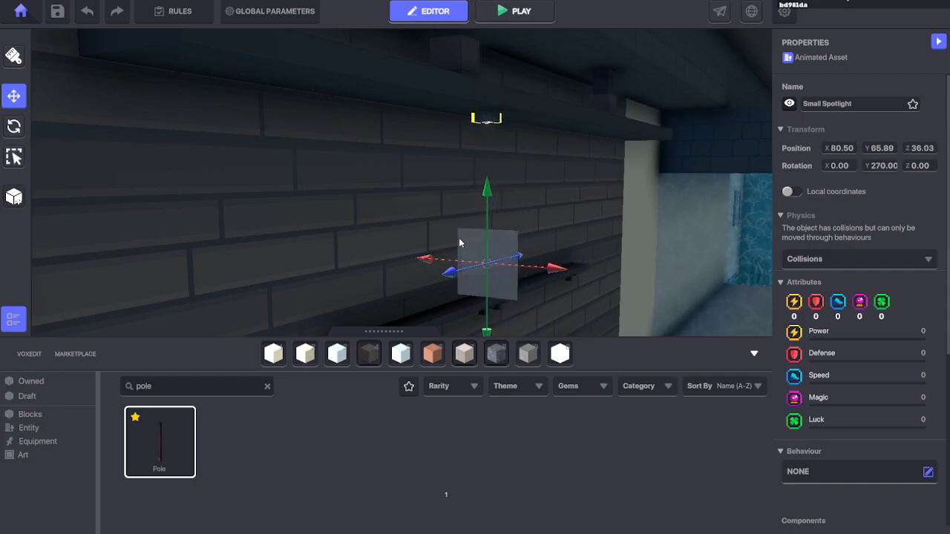
Step: Slide the spotlight along the plank to X 81.02, below the first pole
right_click_drag(562, 180, 559, 215)
key("w")
left_click_drag(546, 277, 305, 287)
scroll(452, 271, "down", 3)
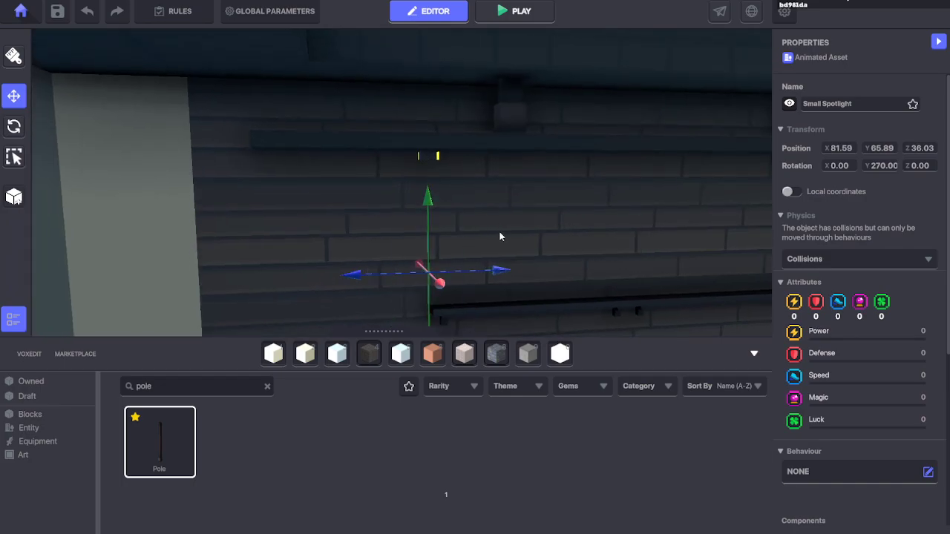
right_click_drag(500, 236, 481, 217)
left_click_drag(427, 209, 502, 208)
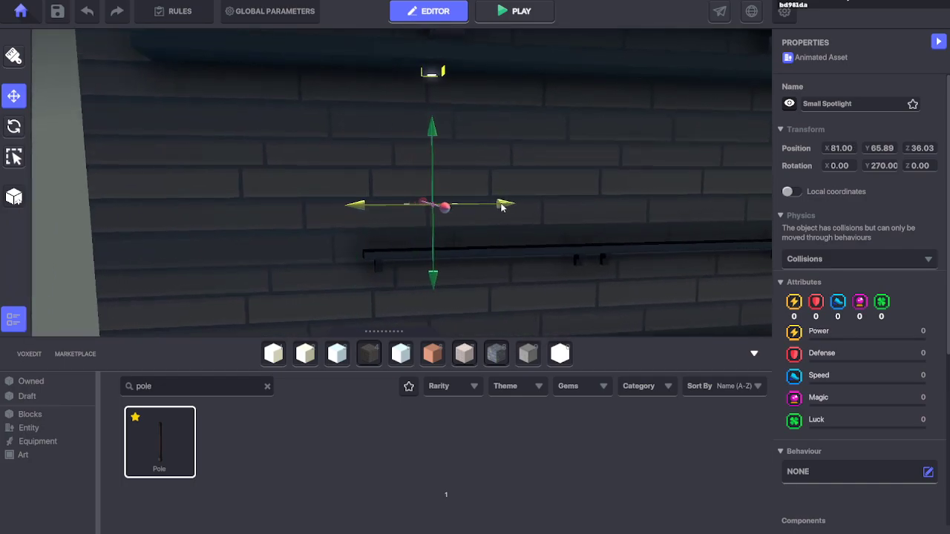
Step: Shift the spotlight closer to the brick wall, to about Z 35.90
key("a")
right_click_drag(389, 185, 469, 194)
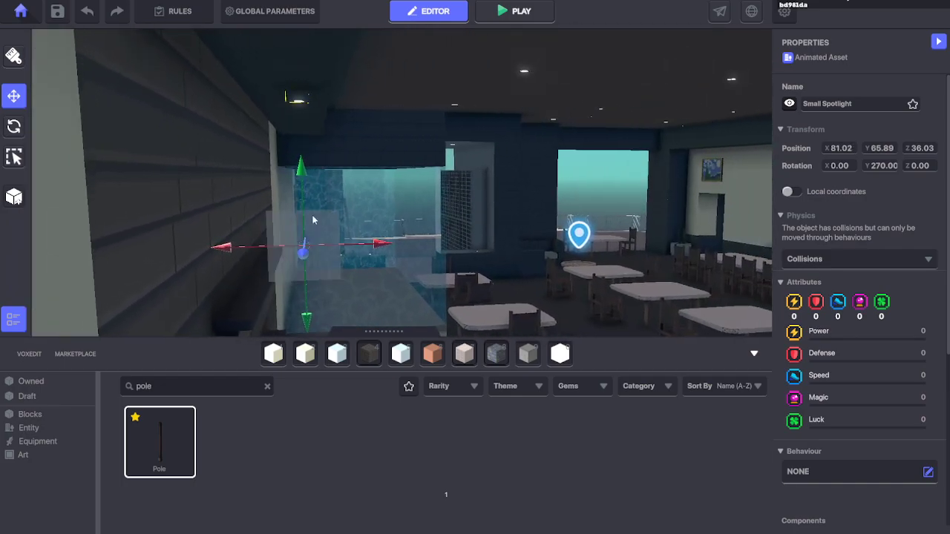
left_click_drag(229, 251, 217, 251)
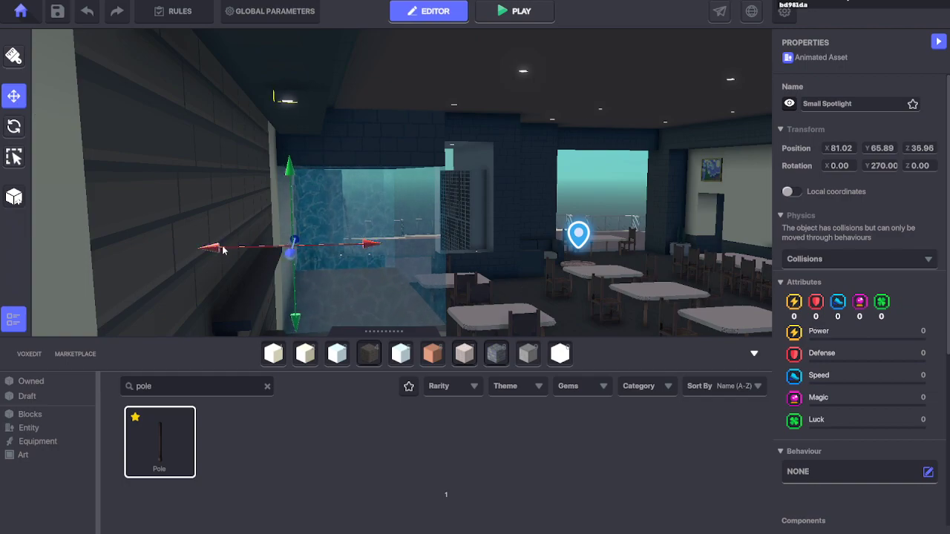
key("a")
key("a")
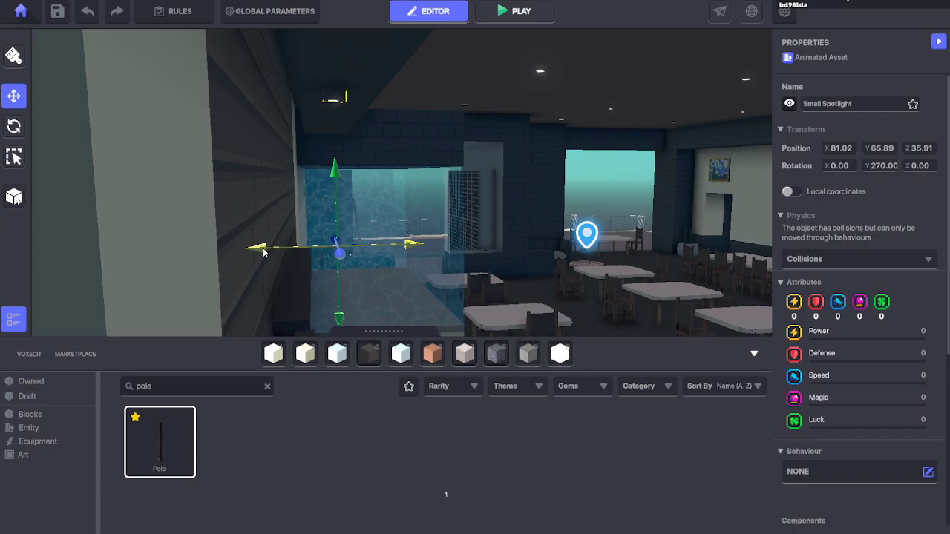
Step: Duplicate the spotlight and slide the copy along the plank to X 77.99, near the second pole
key("d")
key("w")
right_click_drag(521, 164, 402, 148)
key("w")
key("ctrl+d")
key("w")
left_click_drag(336, 211, 708, 210)
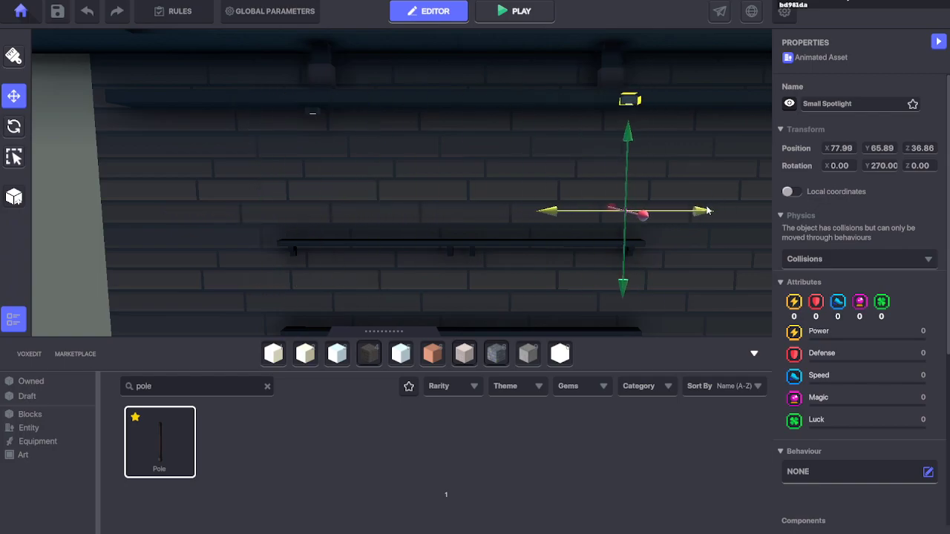
Step: Position the second spotlight against the plank's underside at X 78.00, Y 65.93 and Z 36.00
right_click_drag(690, 208, 479, 197)
key("s")
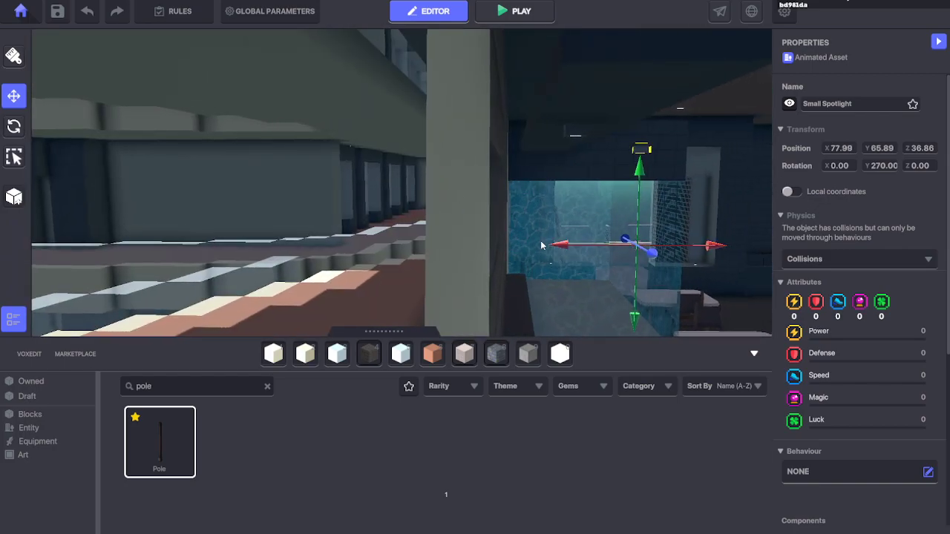
left_click_drag(564, 245, 511, 244)
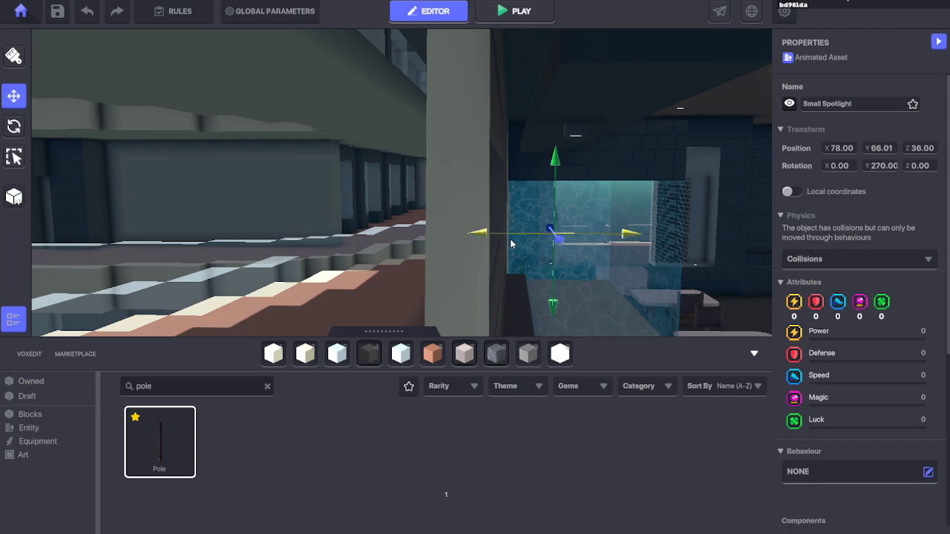
left_click_drag(553, 164, 552, 171)
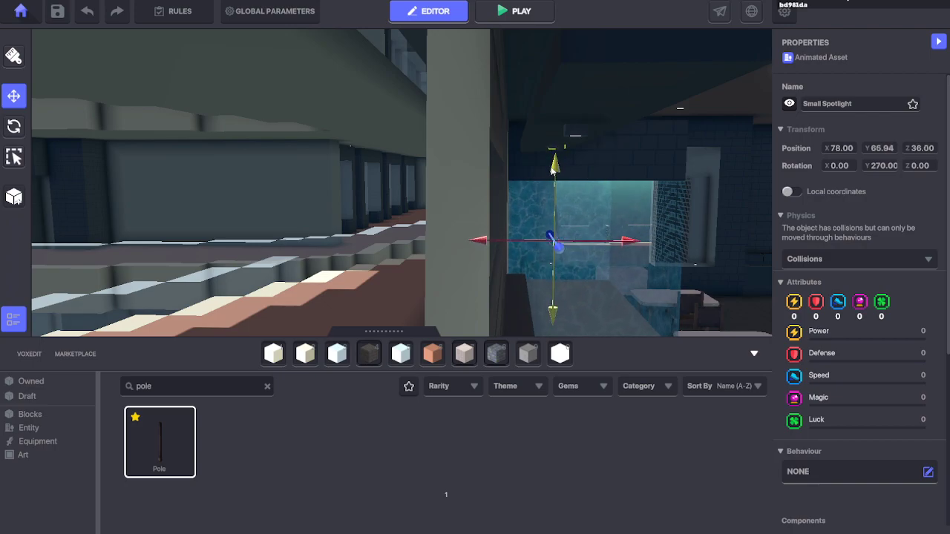
Step: Collapse the asset library and fine-tune the second spotlight's depth below its pole to Z 35.97
right_click_drag(639, 154, 598, 166)
key("w")
key("a")
key("a")
key("s")
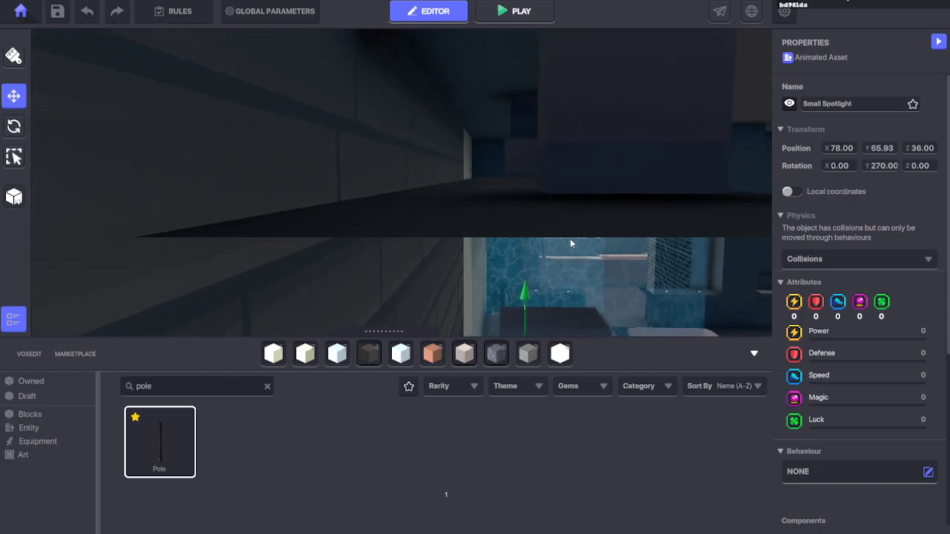
left_click(754, 354)
key("w")
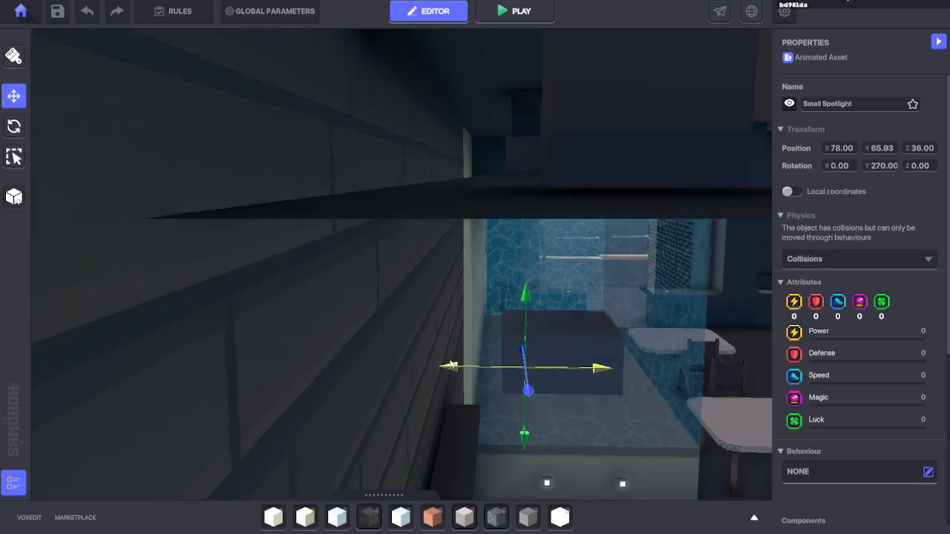
left_click_drag(451, 388, 456, 391)
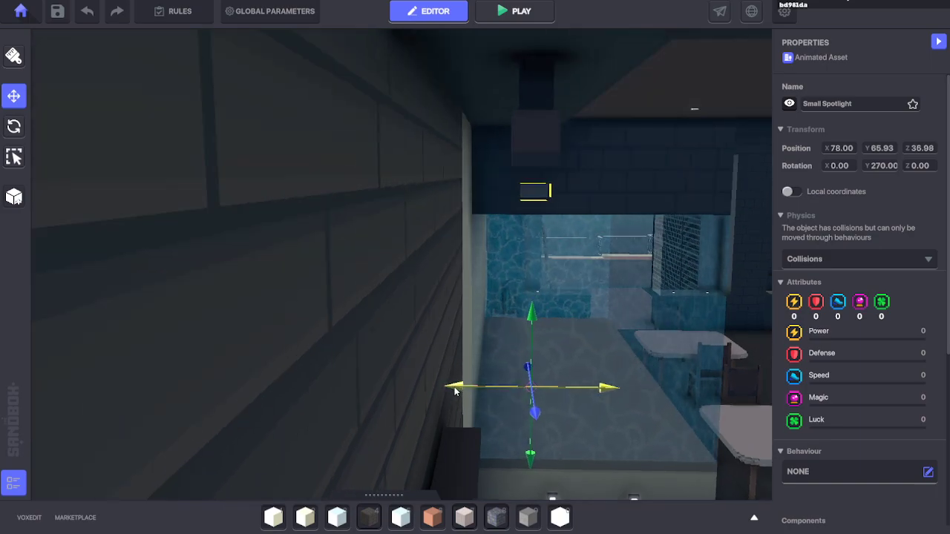
middle_click_drag(557, 373, 559, 361)
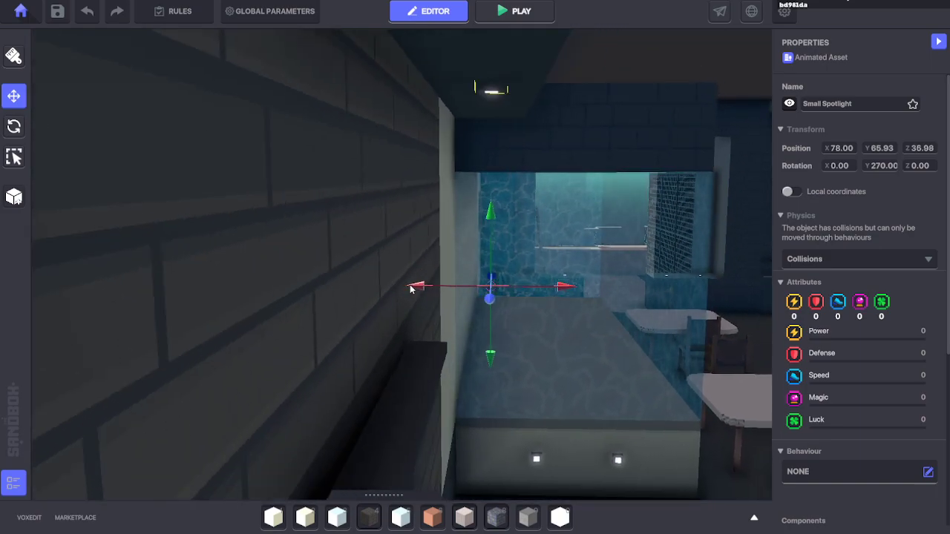
left_click_drag(416, 289, 415, 290)
Step: Select the first spotlight and shift it away from the wall to Z 36.00, in line with its pole
scroll(520, 293, "up", 3)
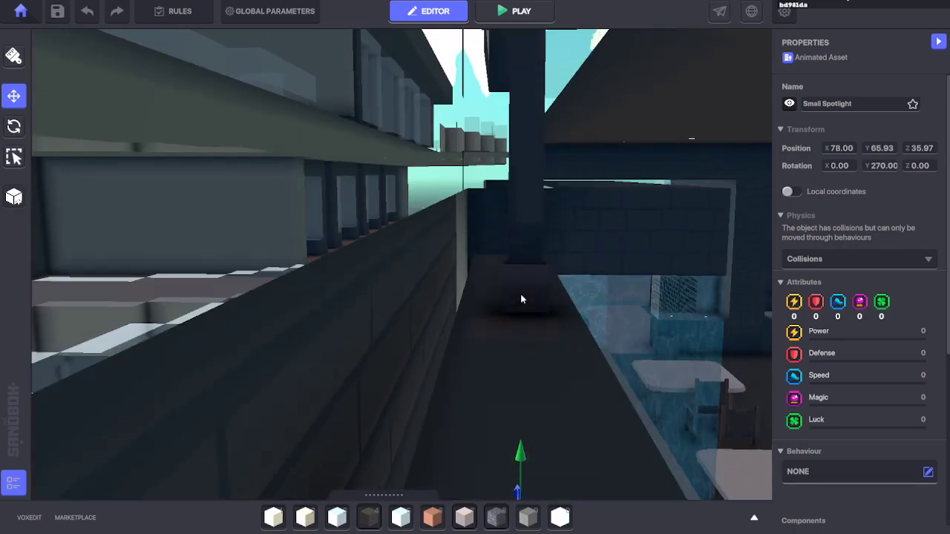
scroll(520, 292, "down", 3)
scroll(520, 290, "down", 2)
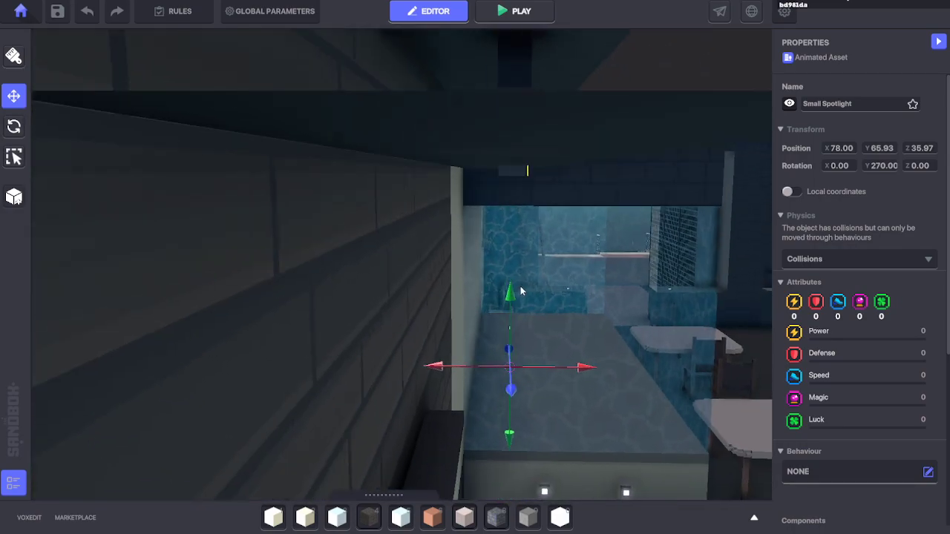
right_click_drag(520, 289, 469, 291)
middle_click_drag(469, 289, 452, 291)
left_click(510, 241)
scroll(482, 257, "up", 5)
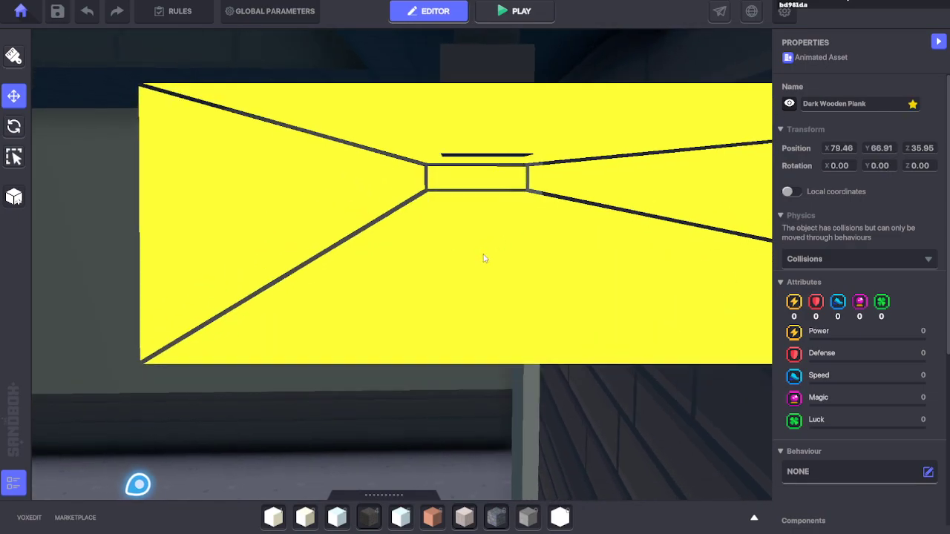
left_click(569, 181)
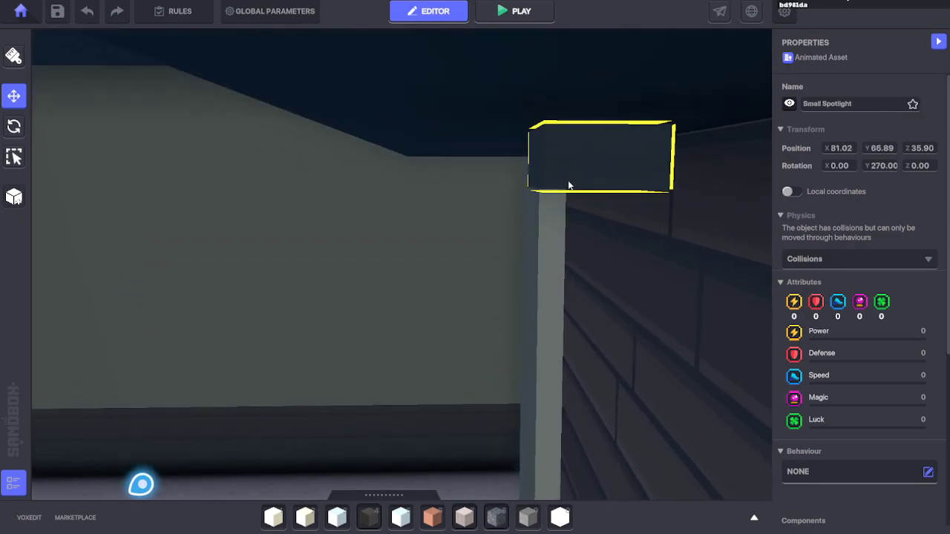
scroll(568, 184, "down", 4)
scroll(506, 495, "down", 1)
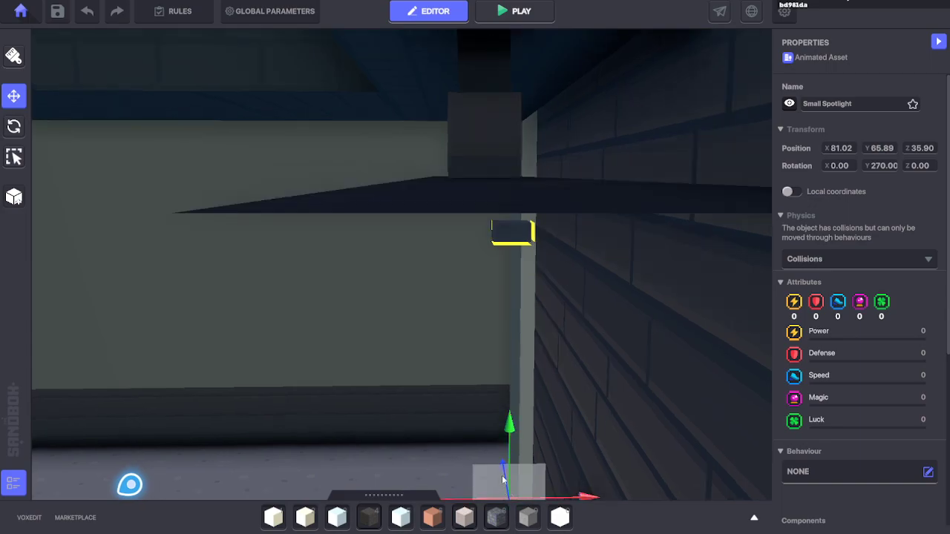
middle_click_drag(504, 480, 477, 428)
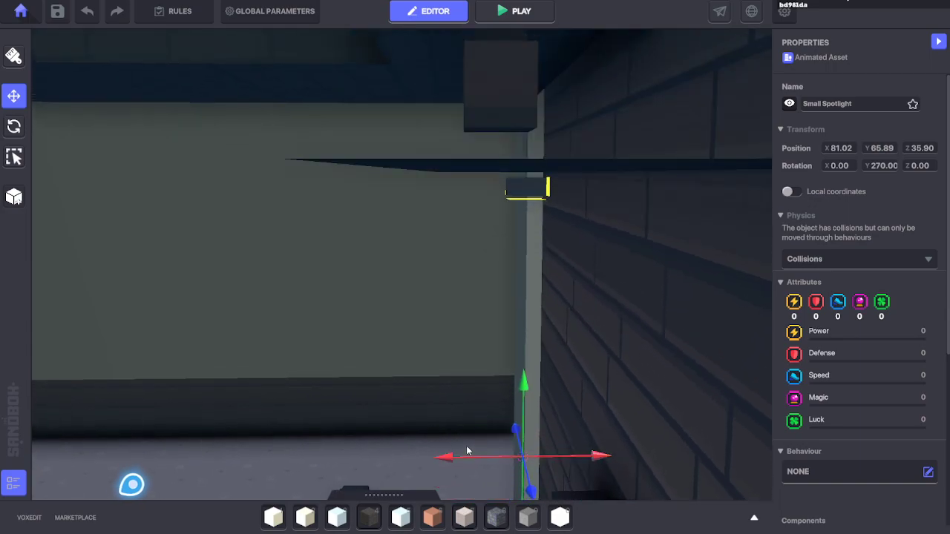
left_click_drag(448, 461, 422, 463)
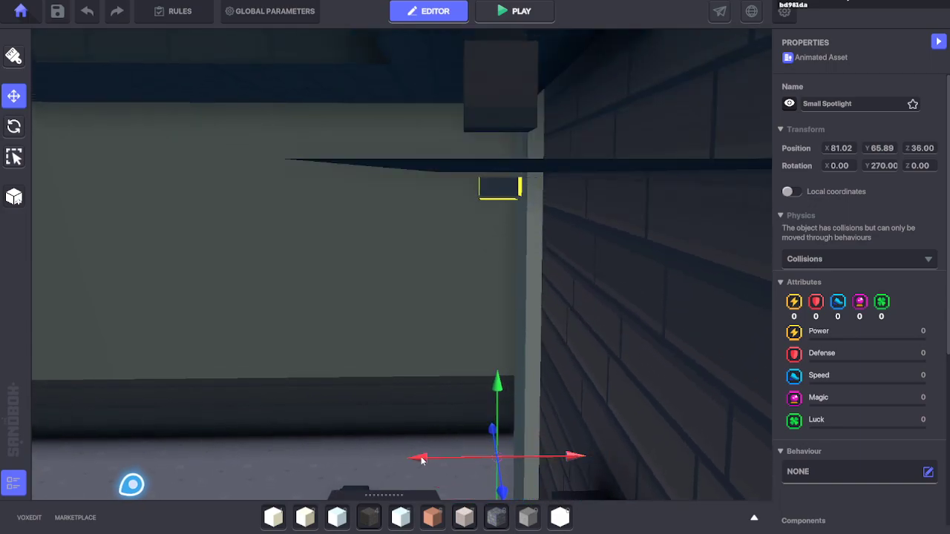
Step: Slide the first spotlight along the plank to X 80.90 to center it below the first pole
right_click_drag(422, 460, 473, 422)
middle_click_drag(473, 422, 470, 426)
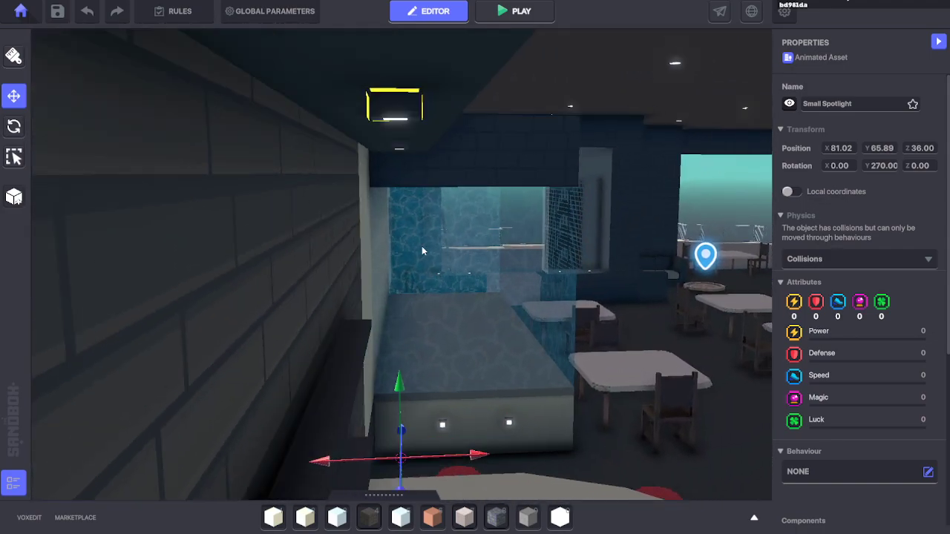
left_click(398, 150, "shift")
right_click_drag(494, 319, 448, 297)
left_click(422, 195)
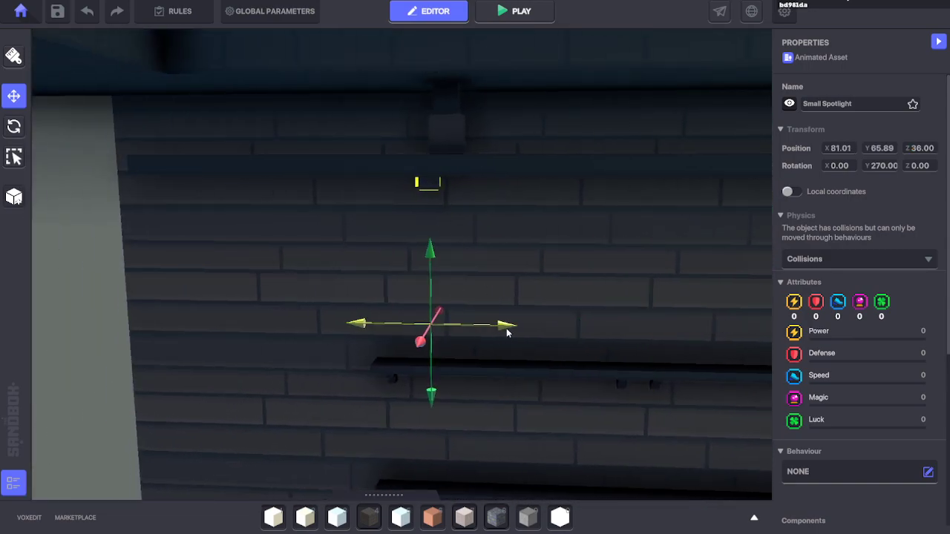
left_click_drag(507, 333, 522, 333)
middle_click_drag(528, 328, 532, 330)
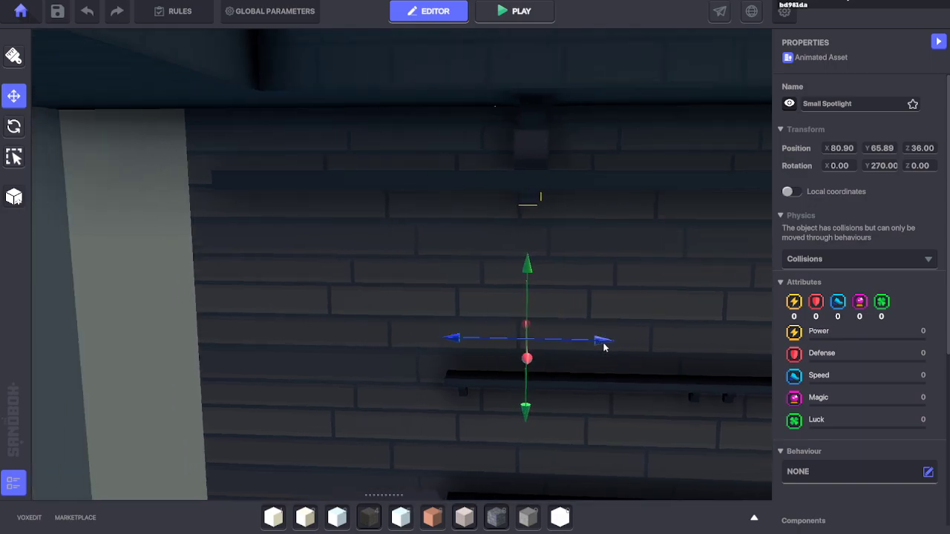
key("d")
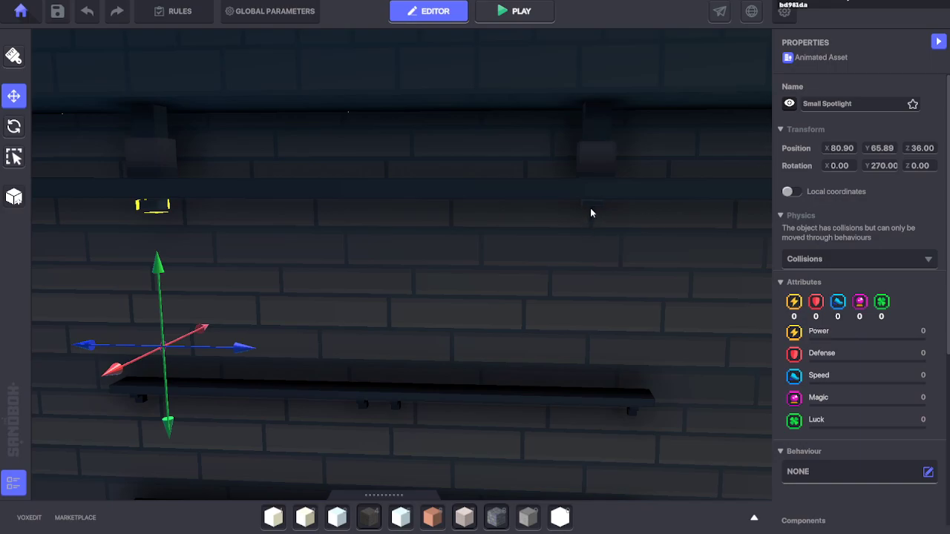
Step: Select both small spotlights together and raise them closer to the underside of the hanging plank
left_click(590, 208, "shift")
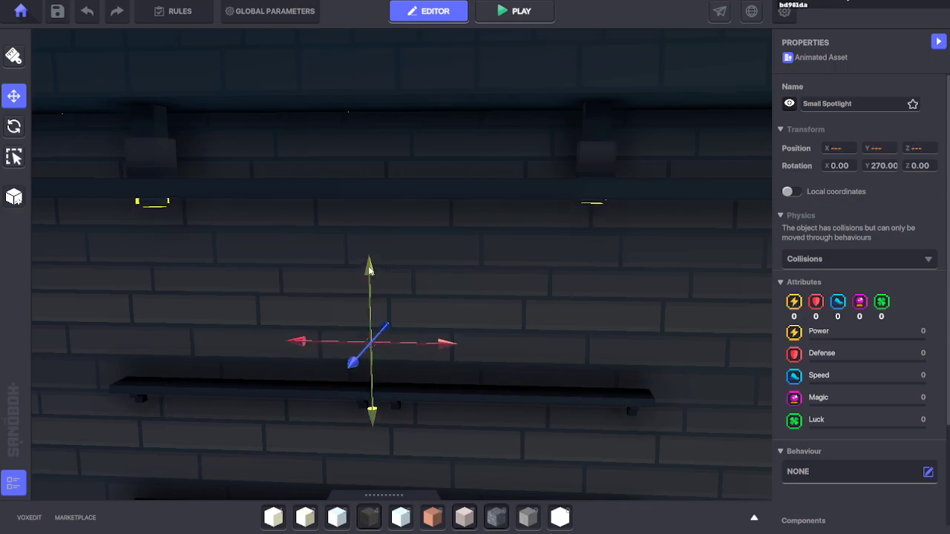
right_click_drag(498, 357, 532, 251)
middle_click_drag(532, 252, 532, 238)
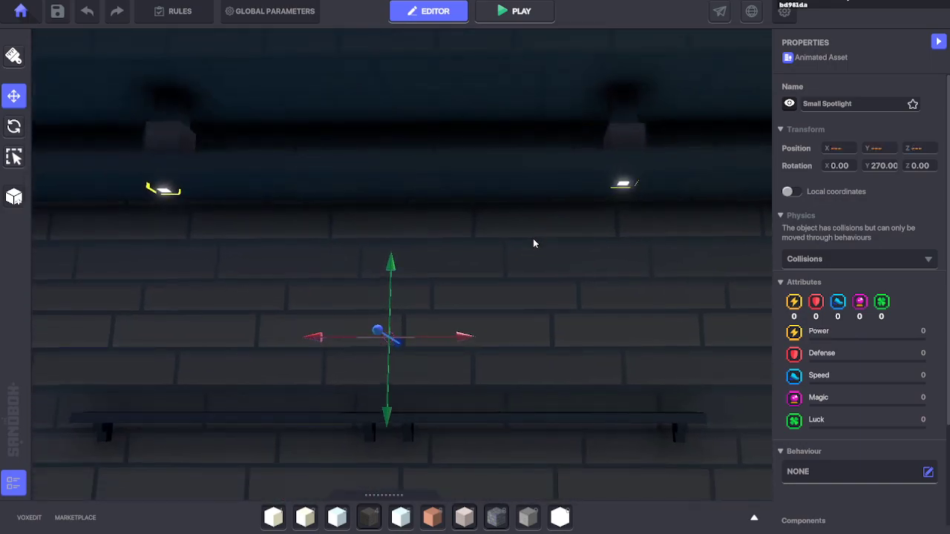
left_click_drag(390, 274, 390, 271)
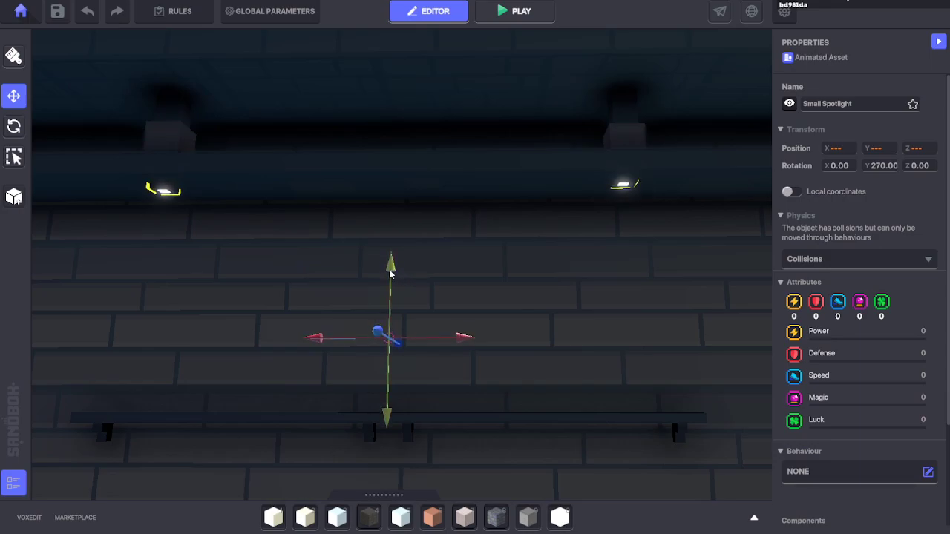
Step: Raise the first spotlight on its own to Y 65.96 against the plank's underside
left_click(165, 194)
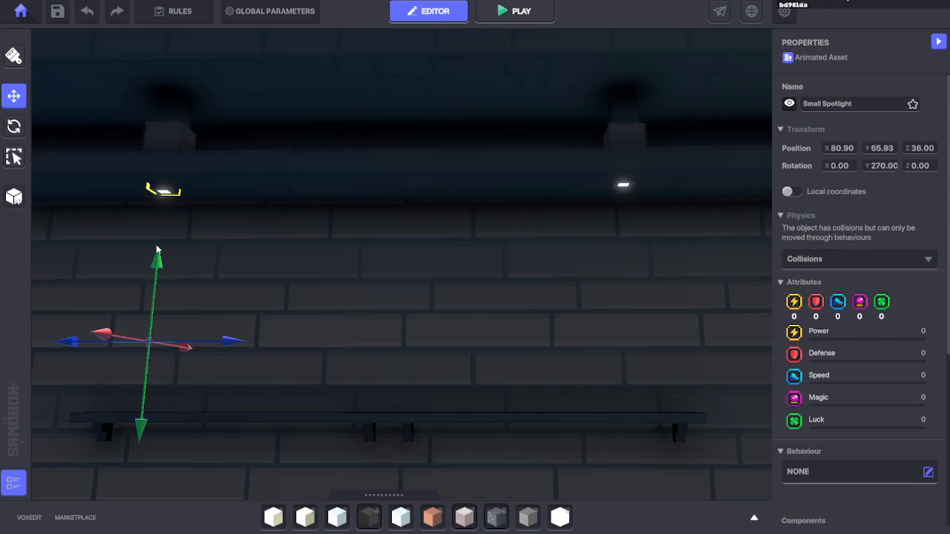
right_click_drag(197, 273, 271, 277)
key("s")
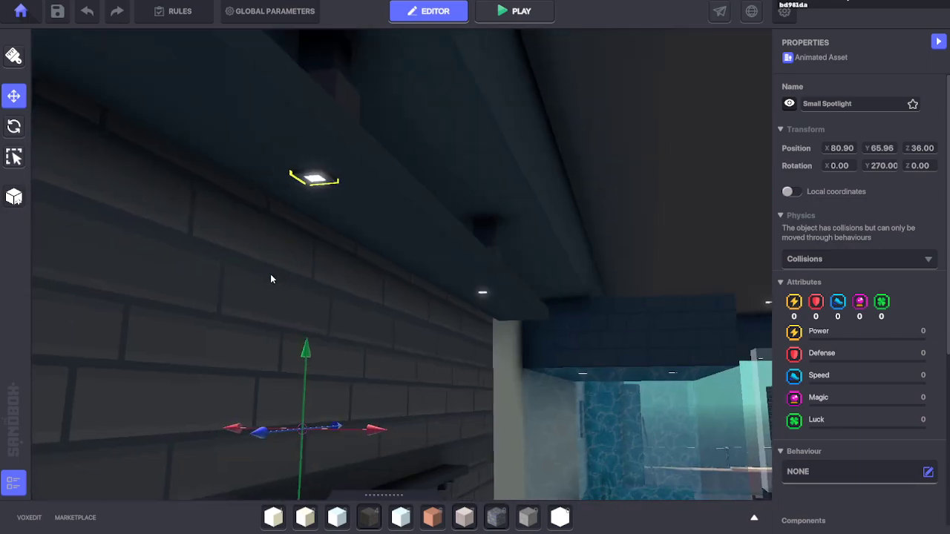
key("e")
key("w")
key("e")
key("s")
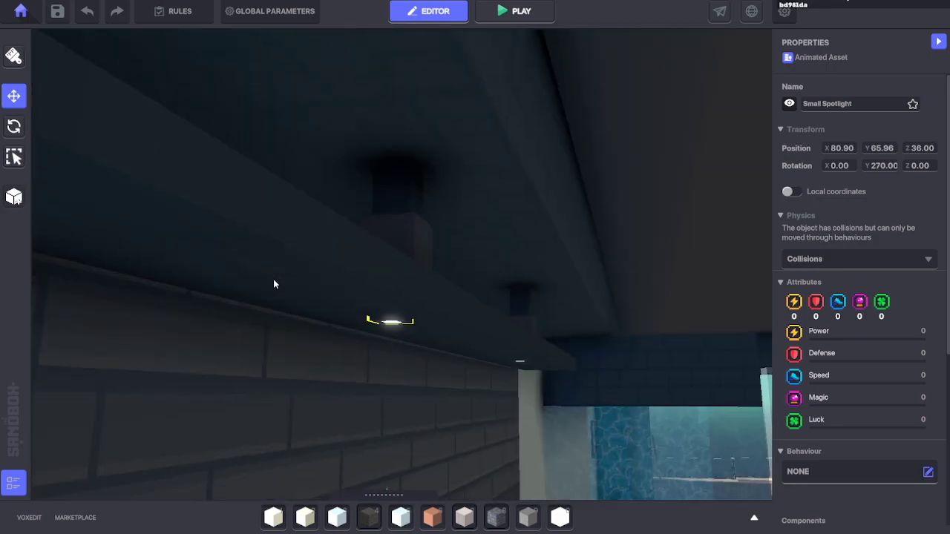
key("q")
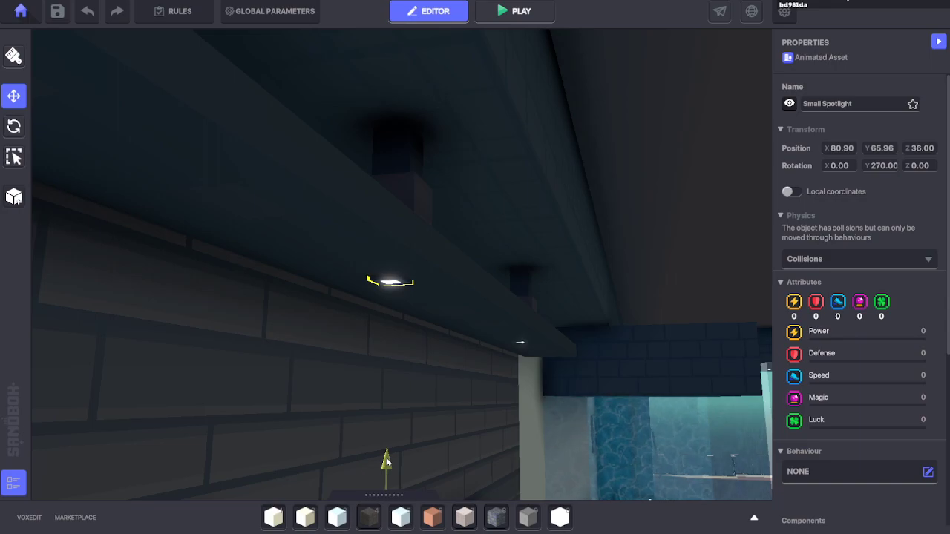
left_click(363, 438)
Step: Select the second spotlight to compare its height and depth with the first, and deselect it
key("s")
right_click_drag(377, 416, 450, 337)
key("w")
key("w")
key("q")
key("d")
left_click(520, 308)
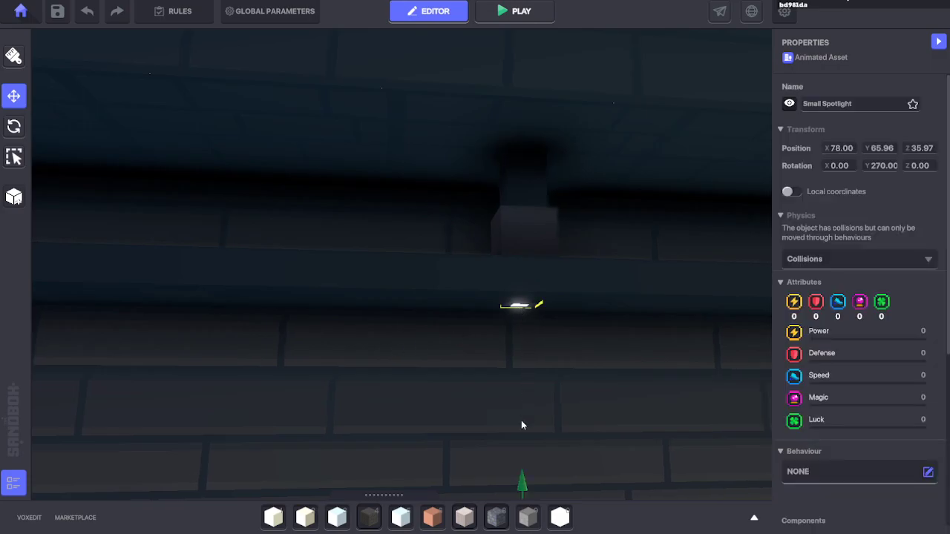
right_click_drag(459, 434, 440, 397)
left_click(439, 397)
right_click_drag(436, 404, 470, 356)
scroll(446, 394, "down", 5)
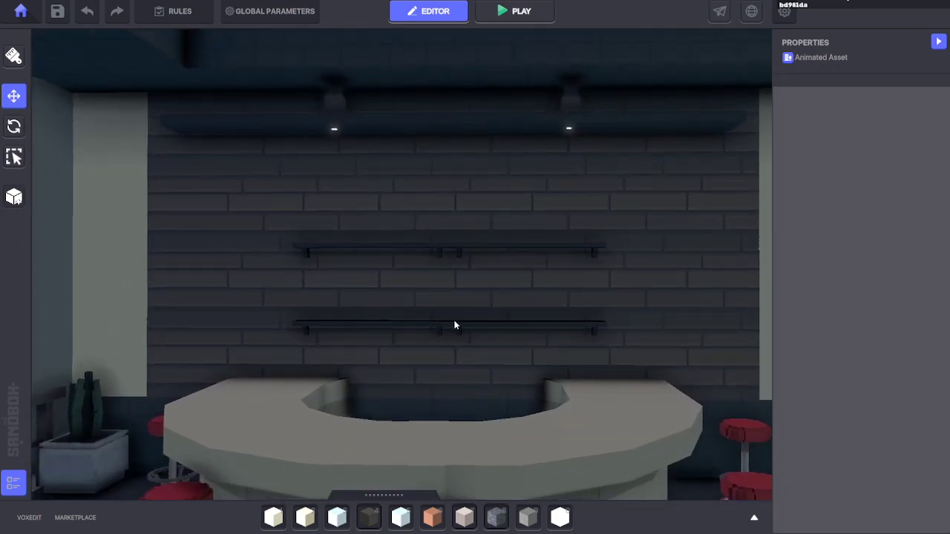
Step: Examine the hanging plank, its pole supports and both spotlights from close up and from across the bar
right_click_drag(545, 197, 551, 256)
scroll(570, 222, "up", 6)
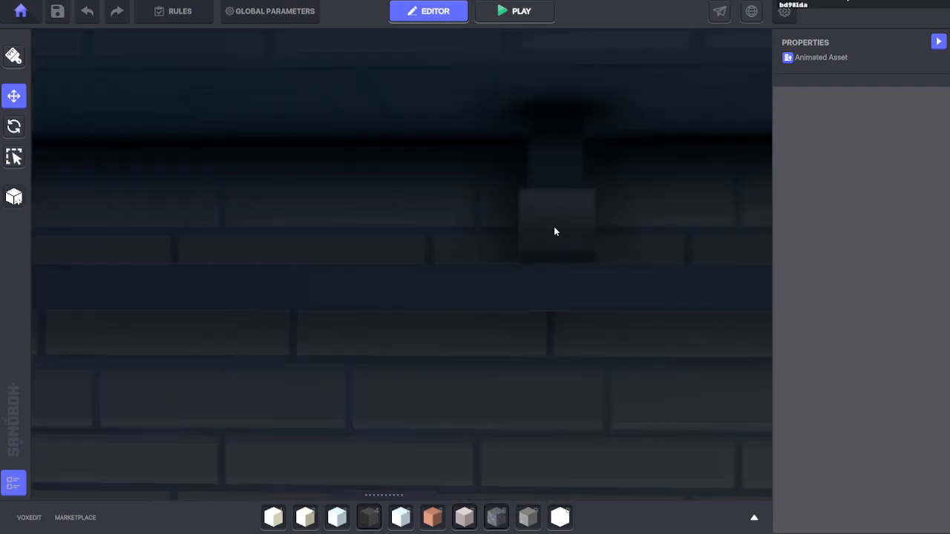
scroll(550, 236, "down", 8)
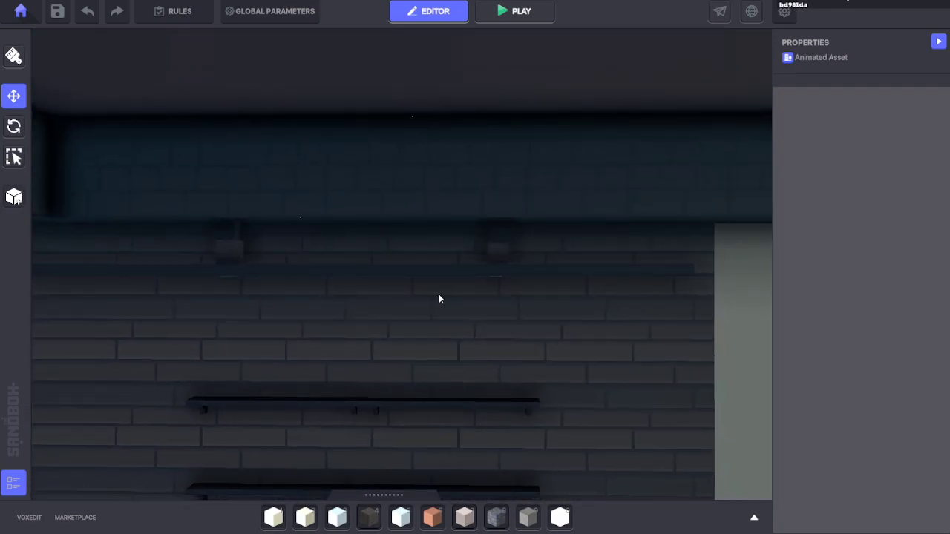
scroll(438, 300, "down", 4)
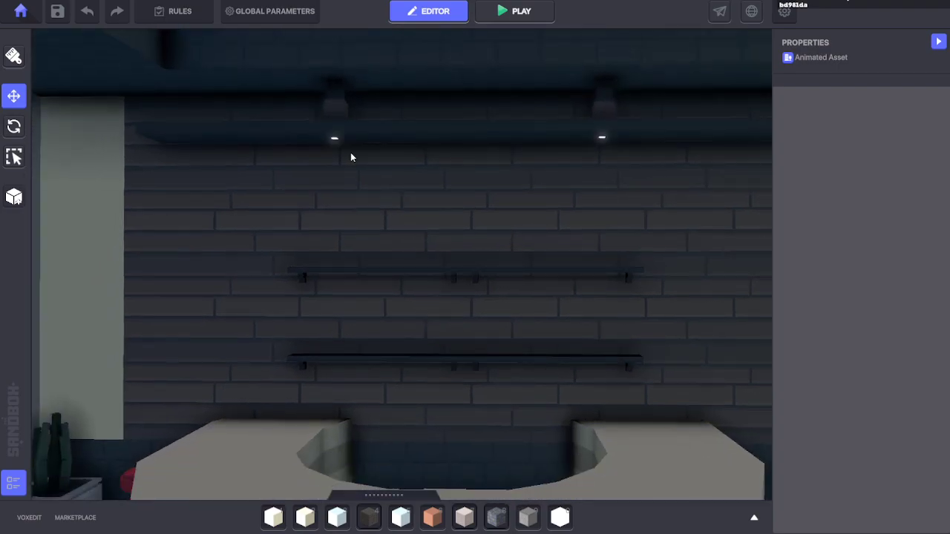
right_click_drag(338, 206, 356, 256)
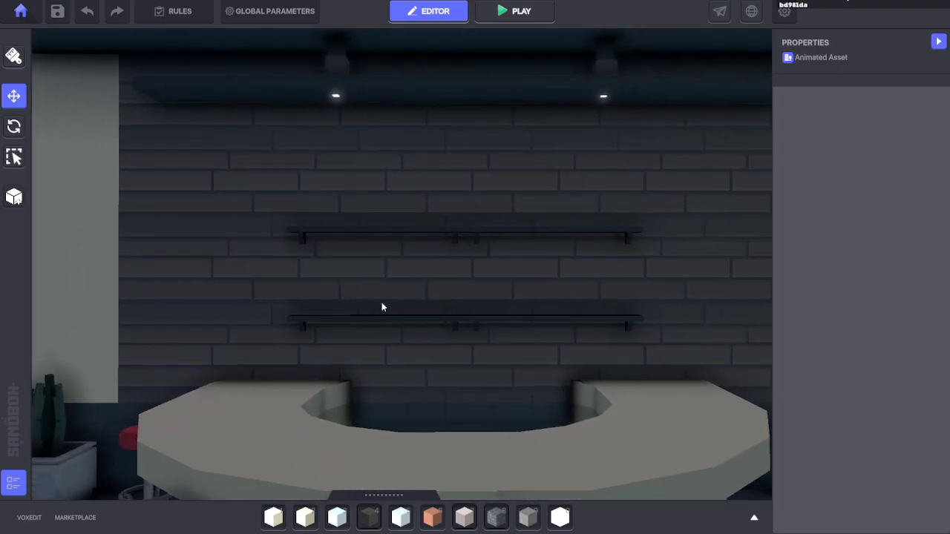
scroll(385, 302, "down", 2)
scroll(384, 304, "down", 5)
right_click_drag(385, 303, 443, 301)
scroll(442, 307, "up", 4)
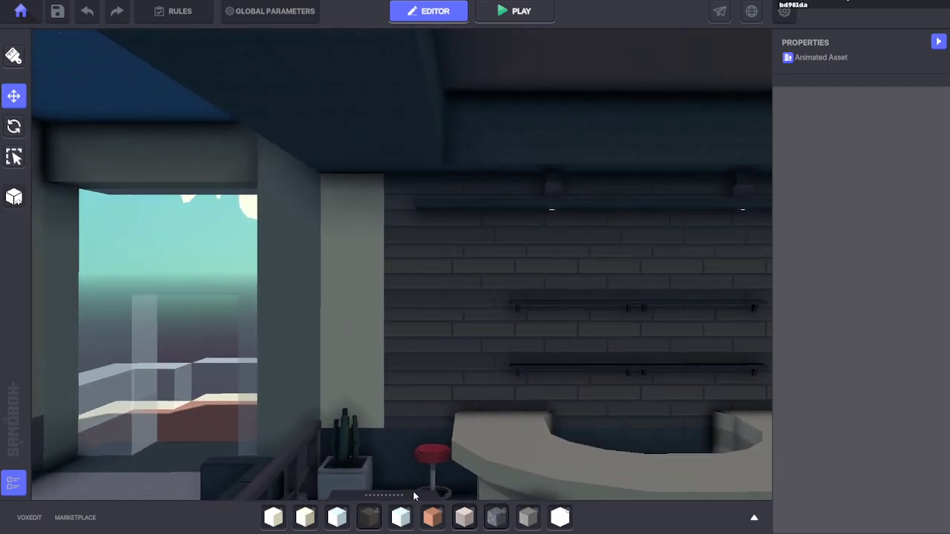
Step: Search the asset library for "mis" and place two Mistletoe Branch B assets on the brick wall, one on either side of the wall shelves
left_click(414, 495)
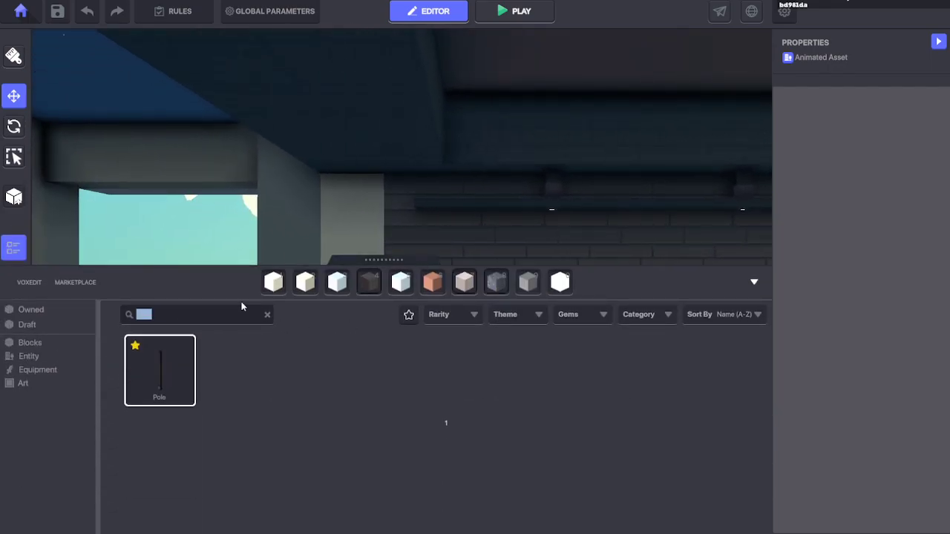
type("mis")
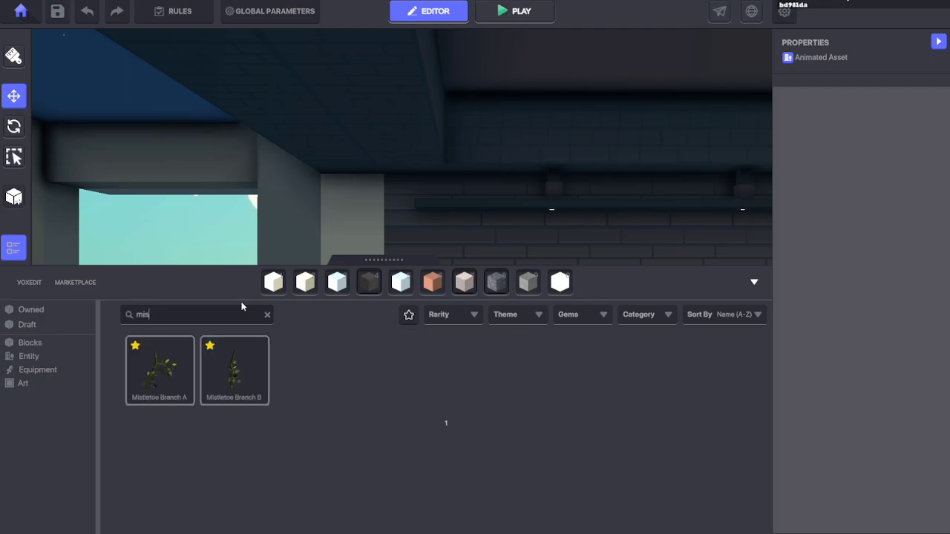
left_click(235, 371)
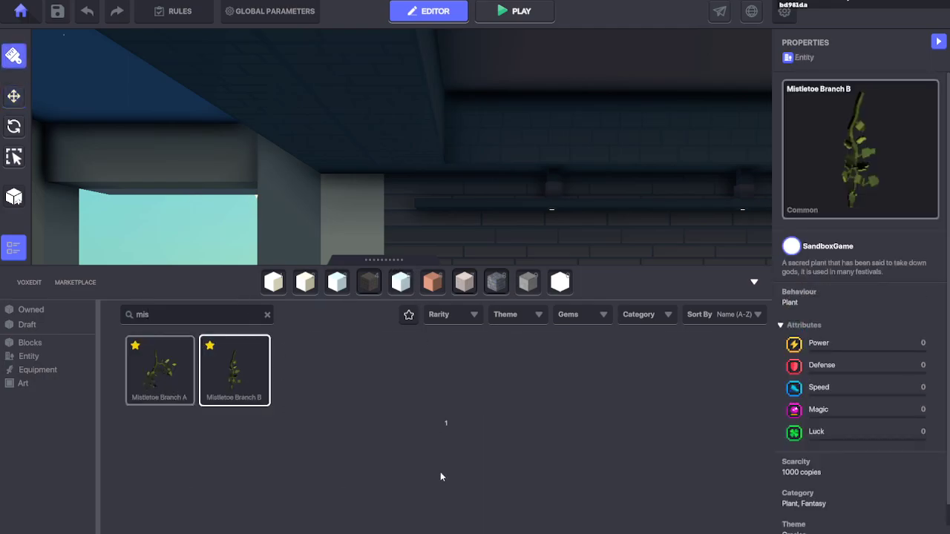
left_click(413, 262)
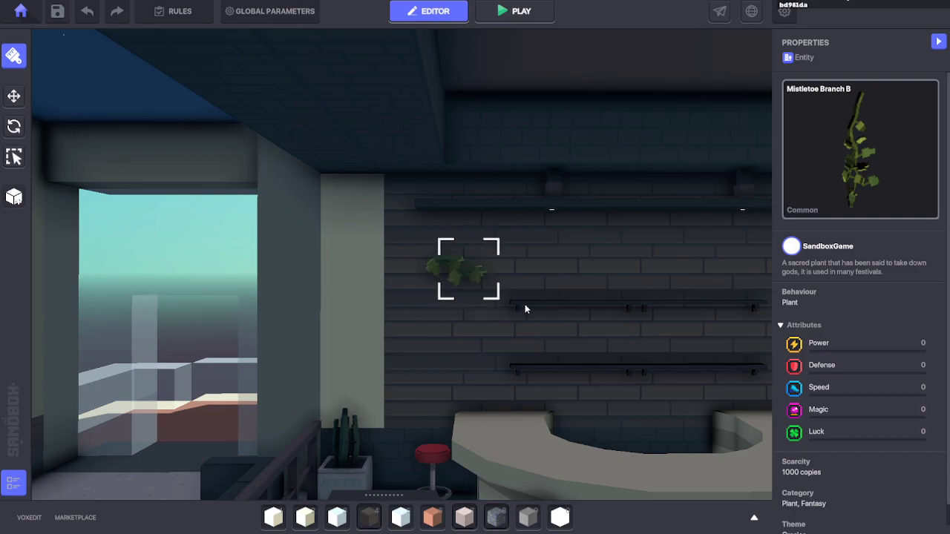
middle_click_drag(727, 274, 487, 285)
left_click(487, 285)
middle_click_drag(223, 350, 505, 298)
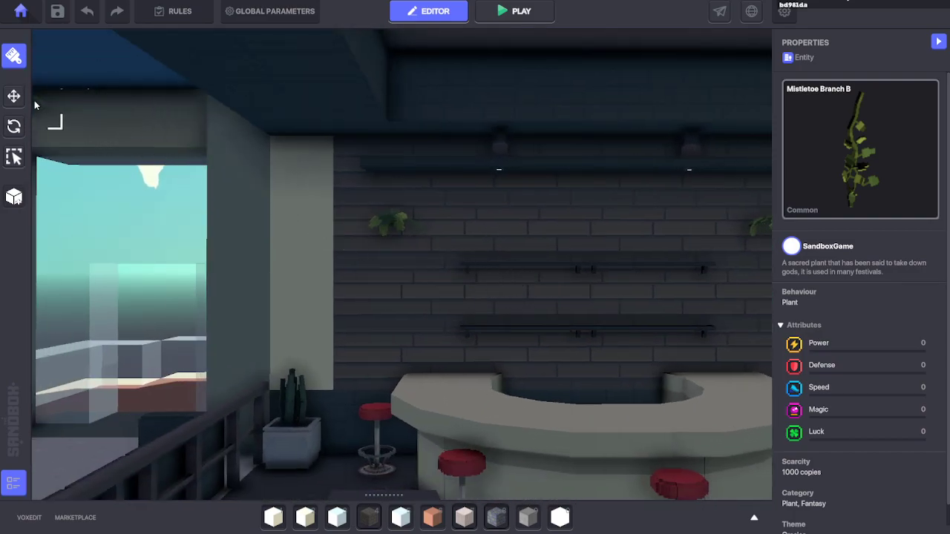
Step: Rotate the mistletoe branch nearest the entrance pillar to hang vertically at X 0.00, Y 180.00 and Z 0.00
left_click(16, 129)
left_click(391, 218)
scroll(417, 245, "up", 2)
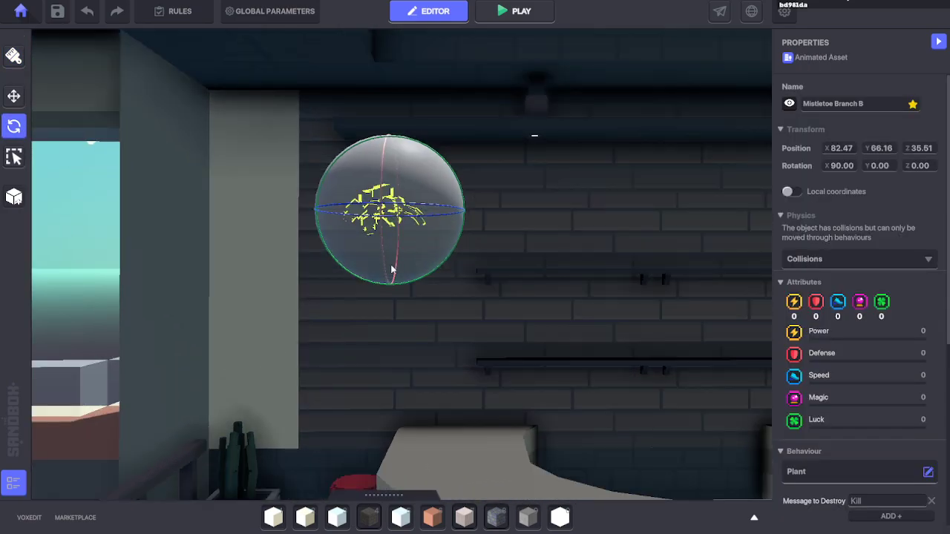
left_click_drag(391, 268, 494, 192)
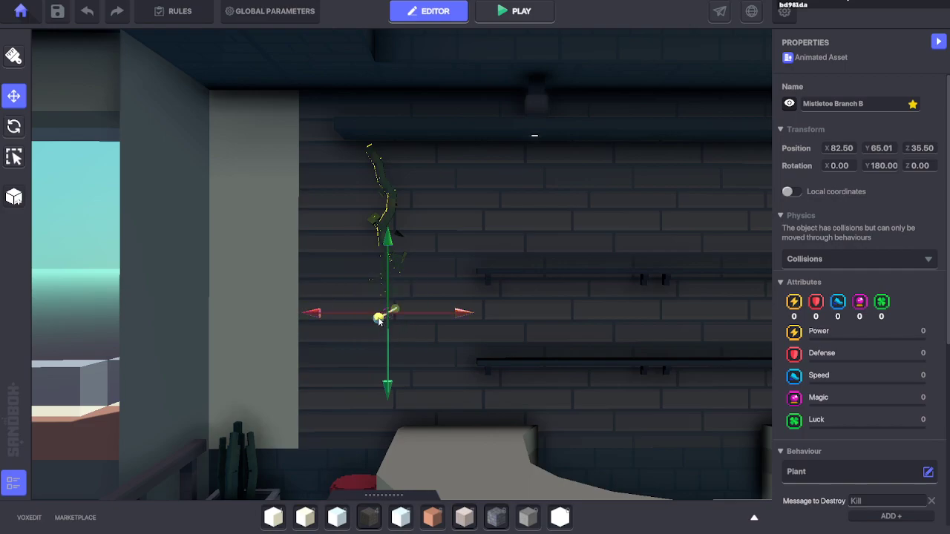
Step: Move the branch away from the wall and up against the plank's end, to X 82.47, Y 65.09 and Z 35.94
left_click_drag(383, 318, 377, 322)
right_click_drag(346, 315, 431, 326)
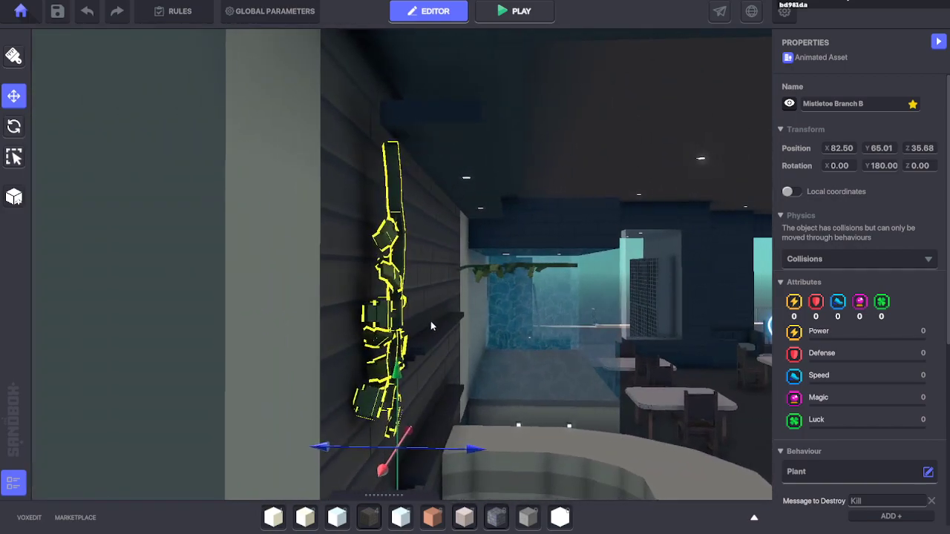
left_click_drag(483, 448, 507, 449)
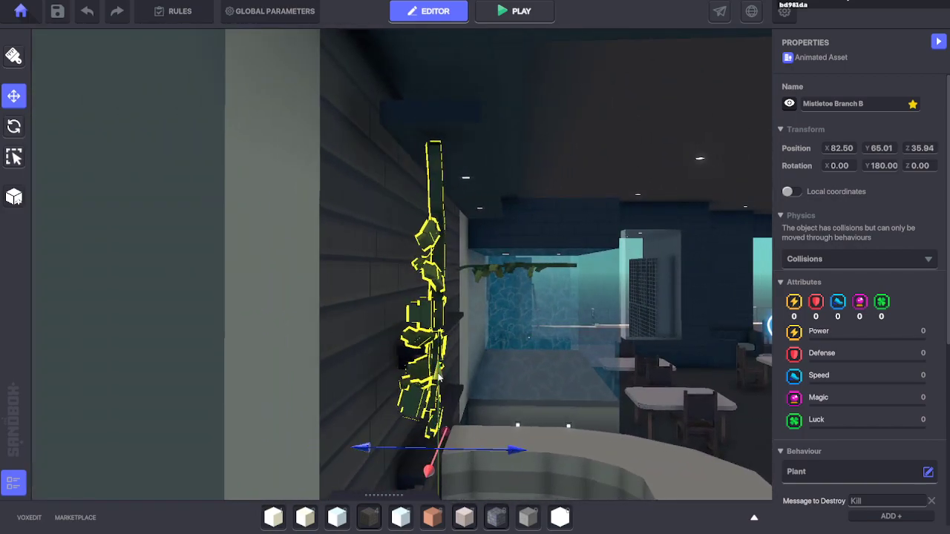
left_click_drag(439, 375, 438, 363)
middle_click_drag(473, 316, 469, 329)
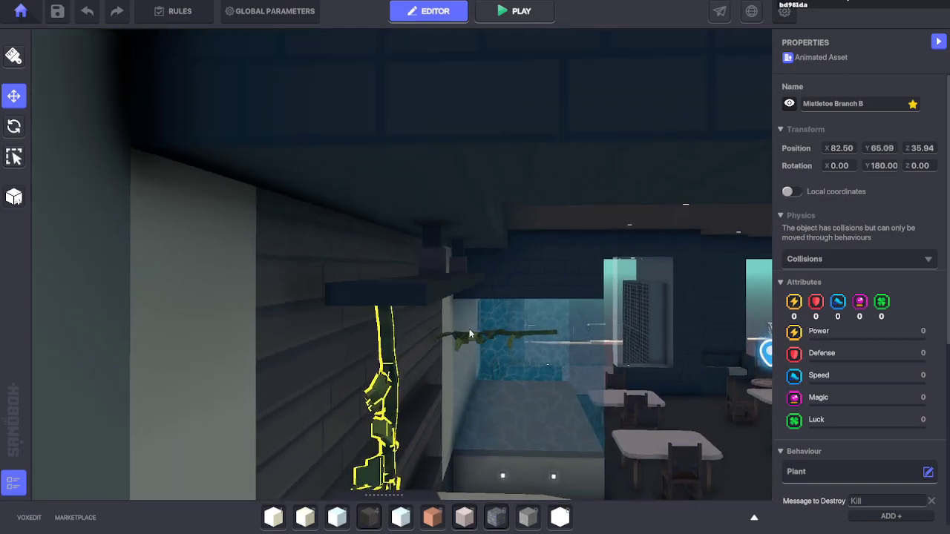
right_click_drag(469, 328, 437, 333)
left_click_drag(367, 336, 371, 334)
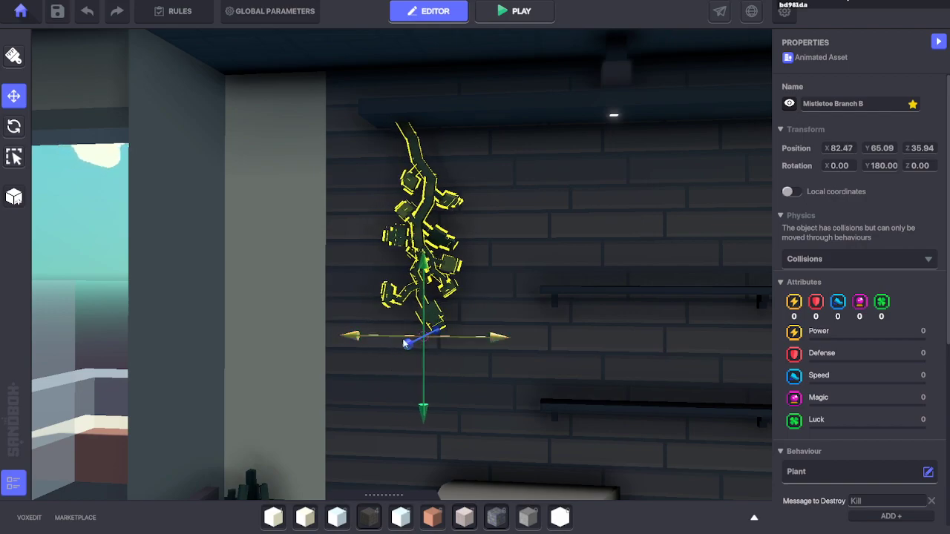
Step: Tilt the branch to an X rotation of 358.77 and place a duplicate in front of it at X 82.27, Z 36.92
right_click_drag(362, 239, 356, 239)
left_click_drag(354, 271, 349, 272)
key("s")
right_click_drag(349, 272, 394, 269)
key("a")
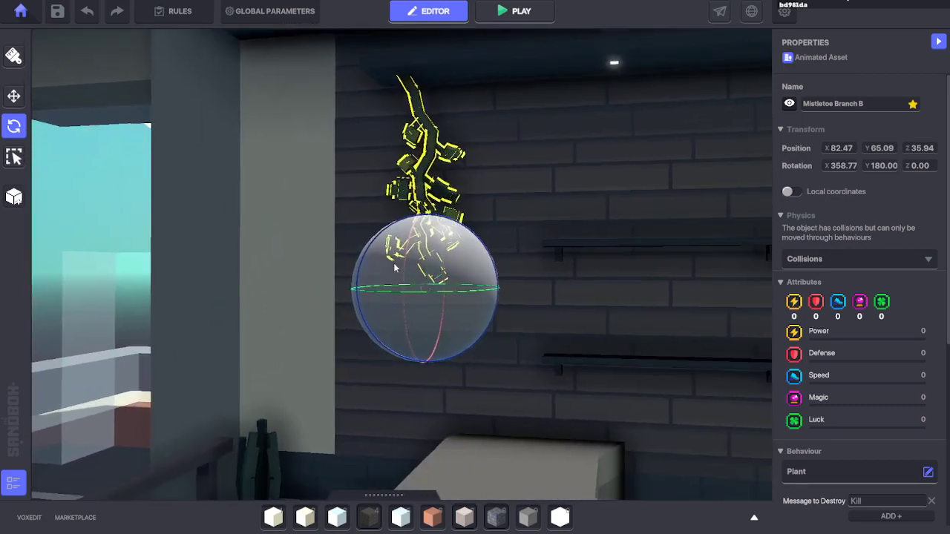
left_click_drag(414, 210, 401, 196)
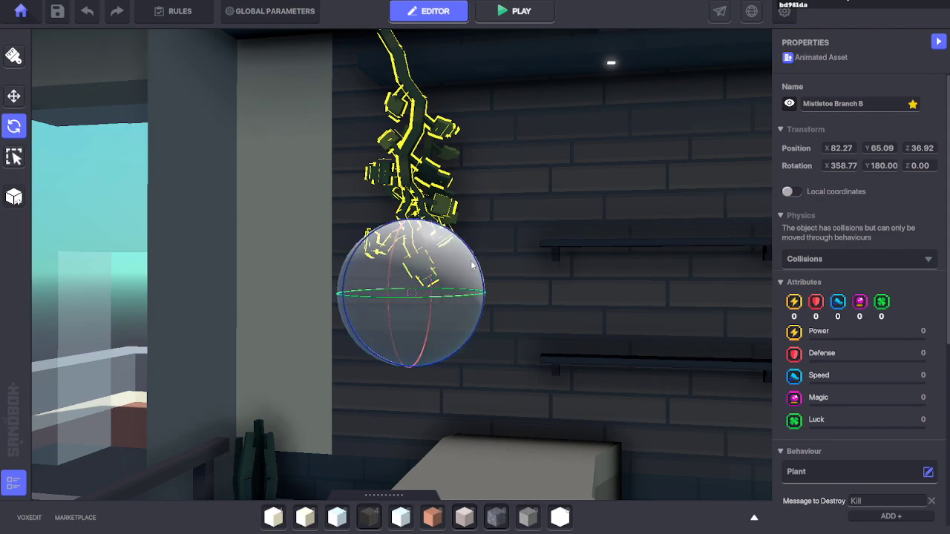
left_click_drag(471, 248, 546, 312)
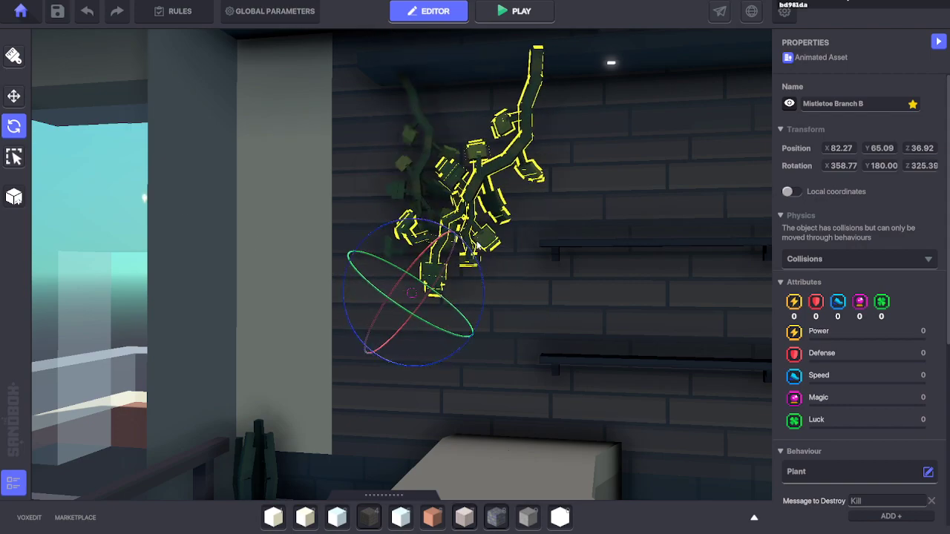
left_click_drag(452, 251, 454, 237)
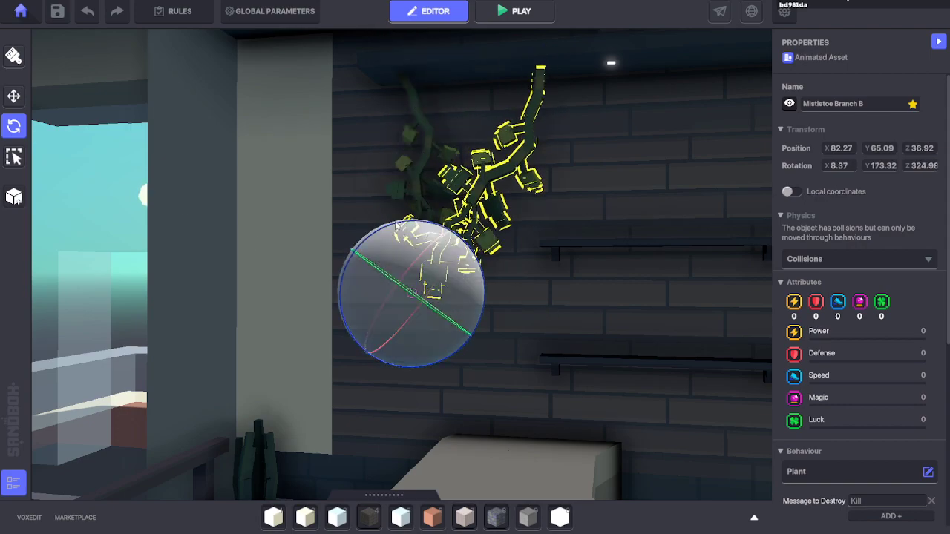
left_click_drag(396, 223, 392, 223)
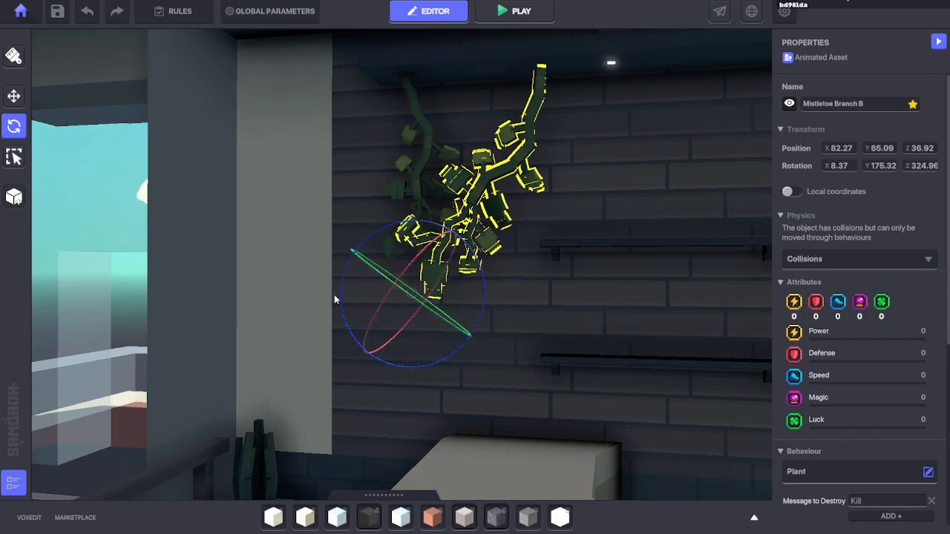
key("ctrl+z")
Step: Rotate the duplicated branch to X 7.25, Y 183.94, Z 25.05 and move it beside the first at X 81.77, Y 65.22, Z 36.25
left_click_drag(479, 263, 364, 264)
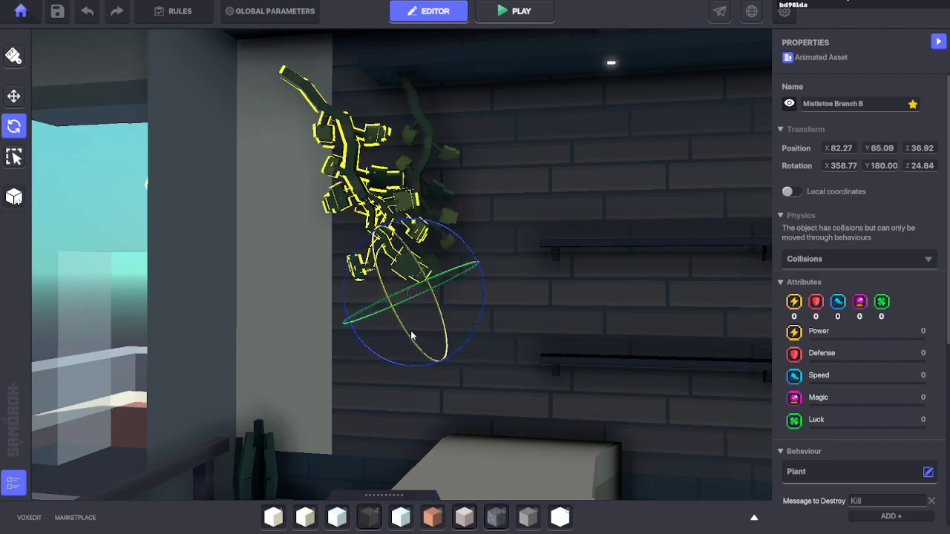
left_click_drag(411, 335, 432, 297)
left_click_drag(535, 274, 584, 255)
mouse_move(523, 251)
right_mouse_down()
mouse_move(501, 249)
mouse_move(540, 247)
right_mouse_up()
left_click_drag(362, 462, 428, 467)
key("w")
right_click_drag(432, 375, 370, 337)
key("s")
key("w")
key("s")
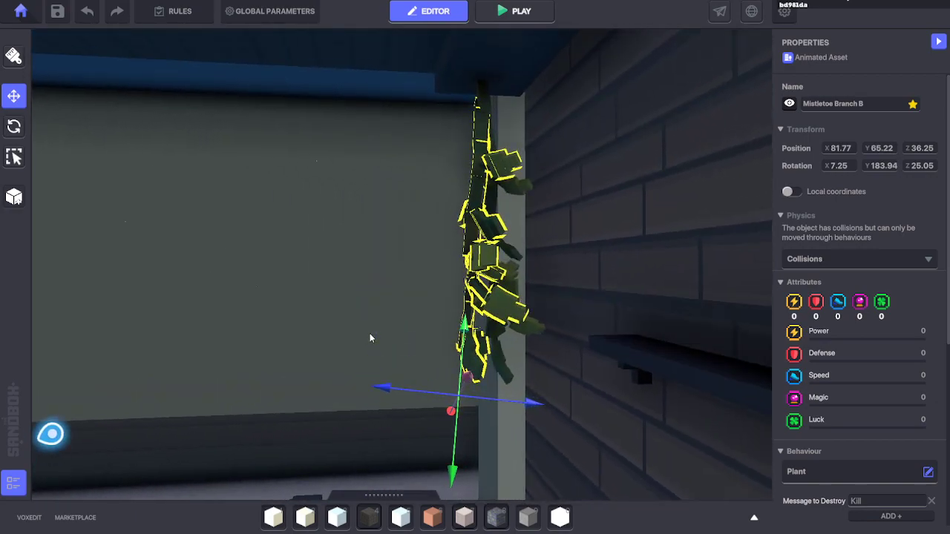
Step: Rotate the duplicated branch to X 357.51, Y 179.42, Z 24.86 and move it toward the wall to X 81.68, Y 65.27, Z 35.90
left_click(14, 127)
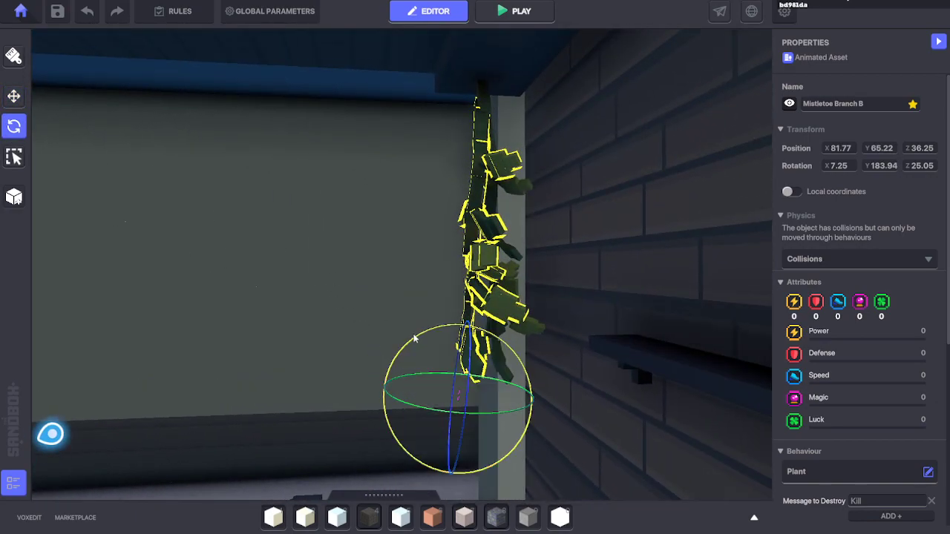
left_click_drag(415, 339, 388, 342)
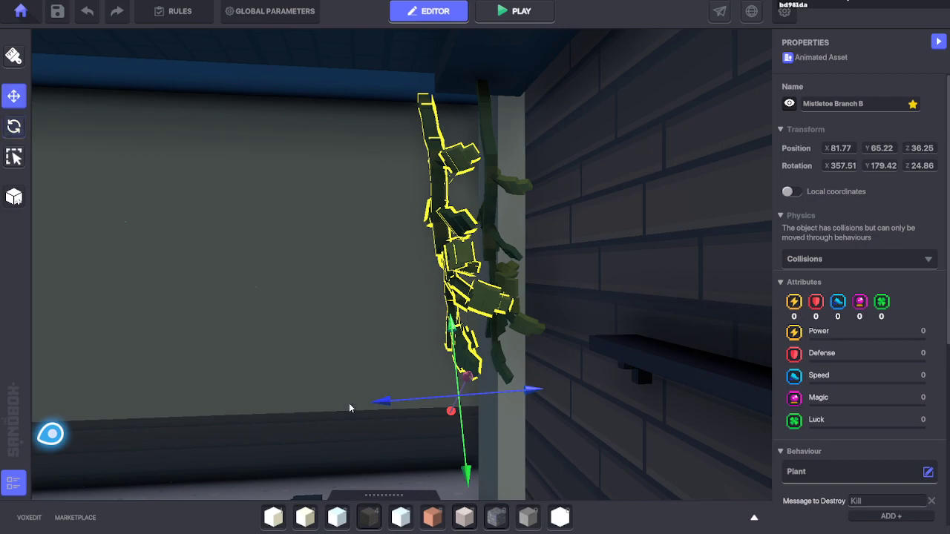
left_click_drag(391, 401, 465, 394)
key("a")
right_click_drag(375, 388, 405, 389)
key("d")
left_click_drag(314, 449, 329, 446)
key("a")
right_click_drag(294, 432, 410, 350)
key("s")
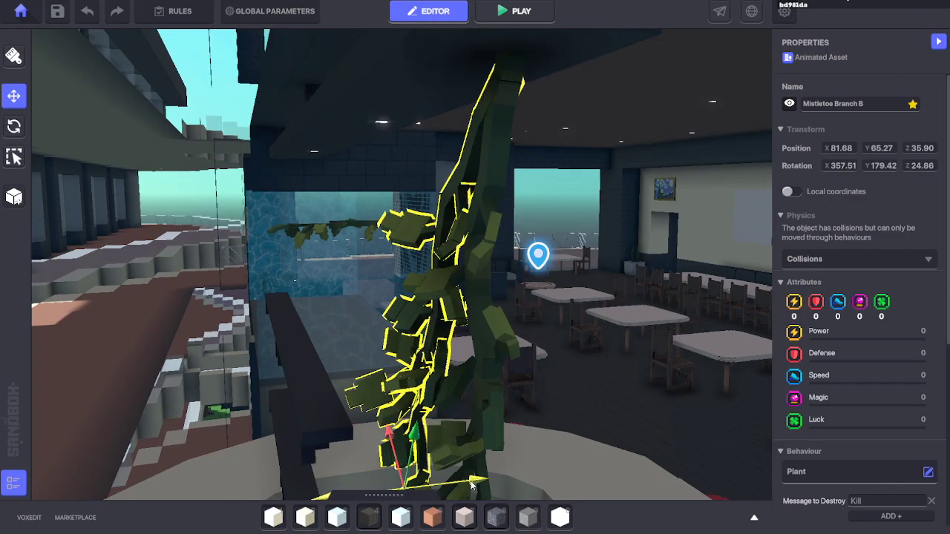
Step: Nudge the duplicated branch up against the plank to X 81.71, Y 65.33, Z 35.91
key("d")
right_click_drag(517, 420, 494, 357)
key("s")
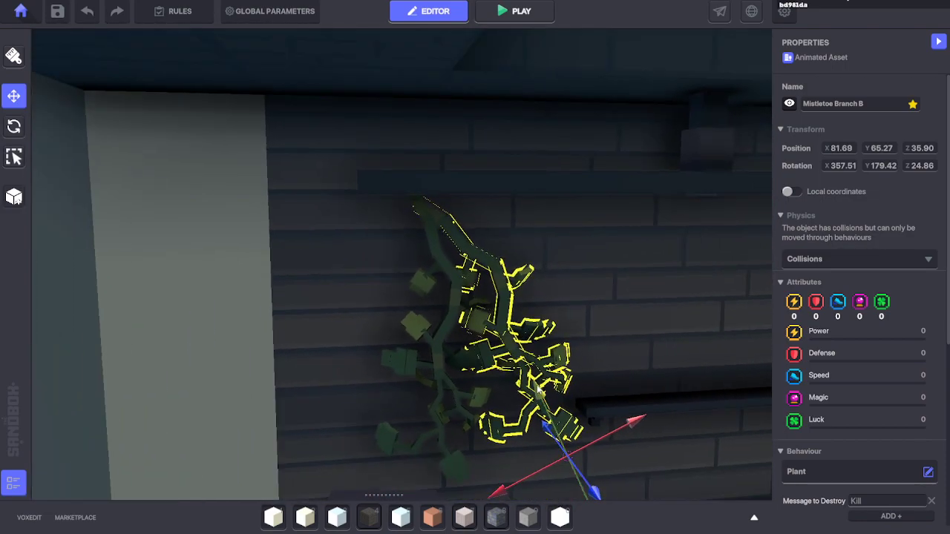
left_click_drag(540, 391, 532, 387)
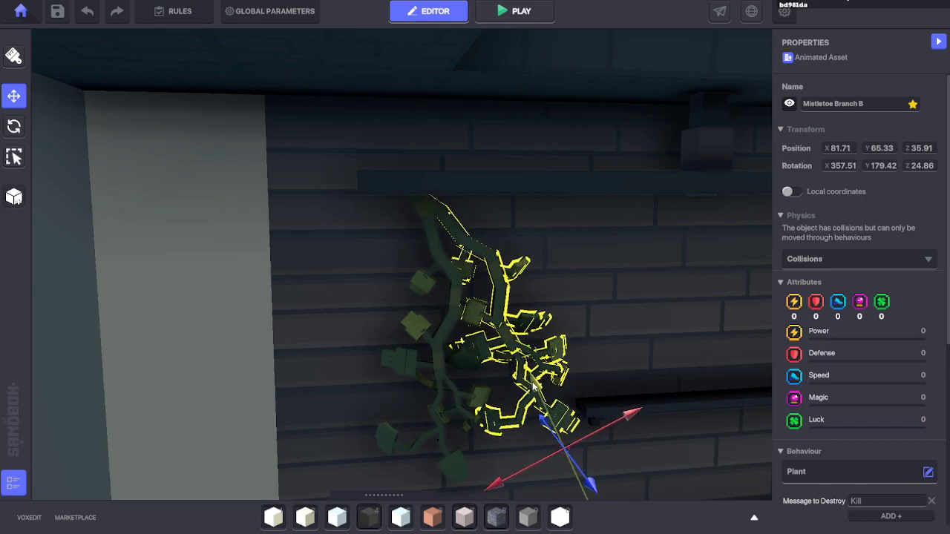
right_click_drag(532, 386, 511, 349)
scroll(521, 338, "up", 3)
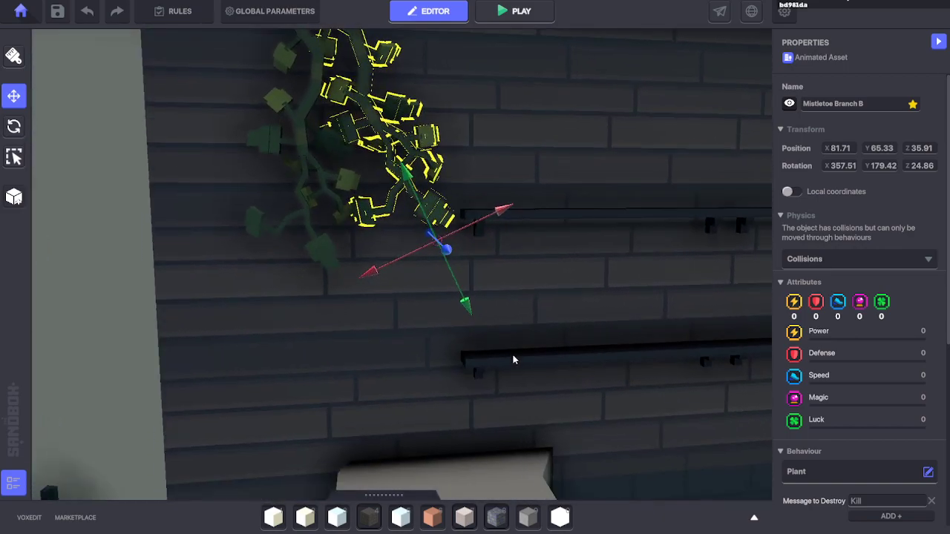
scroll(506, 336, "down", 3)
scroll(510, 349, "down", 2)
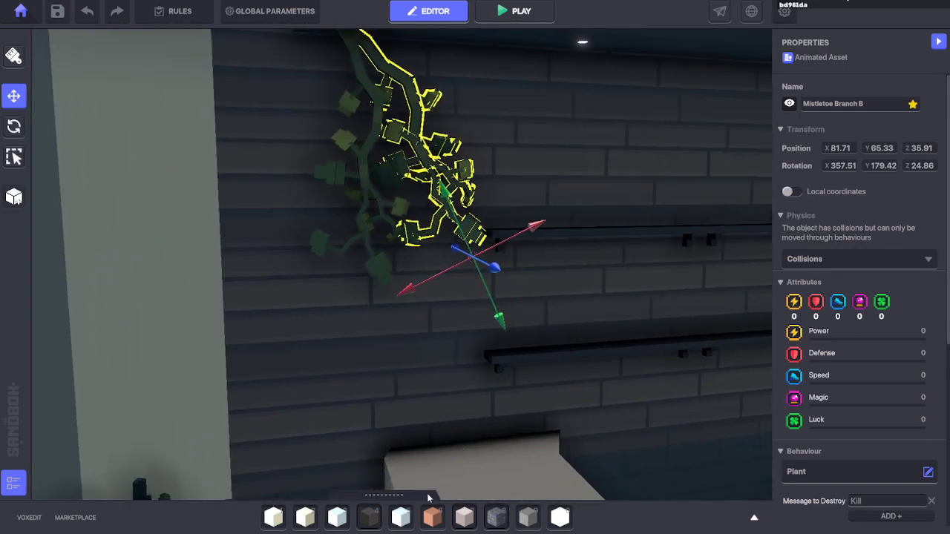
Step: Place a Mistletoe Branch A against the brick wall below the hanging branches
mouse_move(414, 502)
left_mouse_down()
mouse_move(428, 285)
mouse_move(410, 498)
left_mouse_up()
left_click(157, 394)
left_click(340, 334)
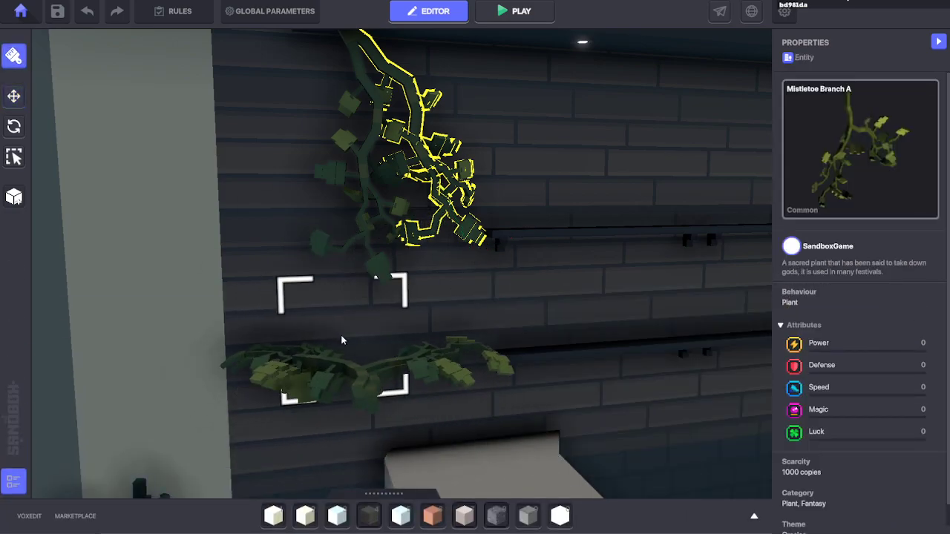
Step: Rotate the new Mistletoe Branch A to X 0.00, Y 180.00, Z 0.00
left_click(14, 126)
left_click(356, 367)
left_click_drag(353, 353, 329, 303)
key("ctrl+z")
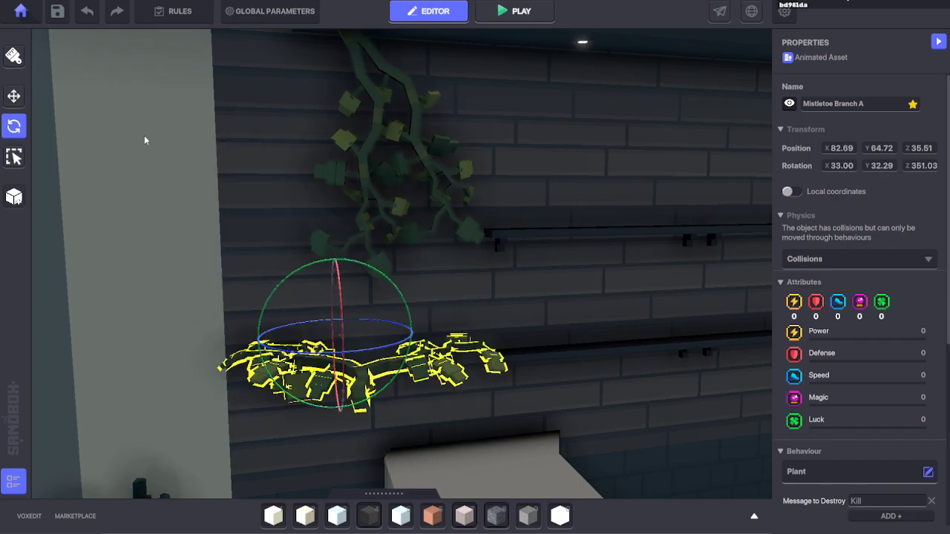
left_click_drag(347, 383, 331, 268)
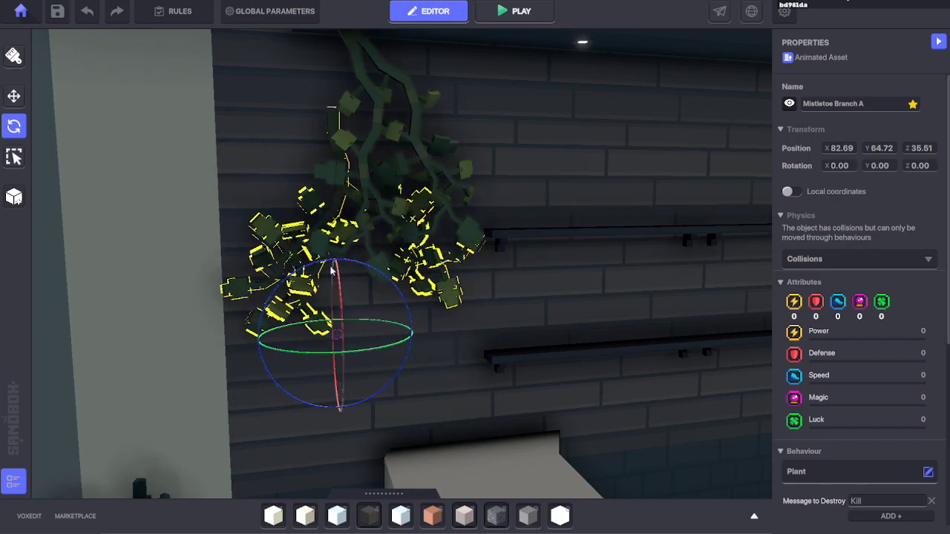
left_click_drag(301, 355, 694, 318)
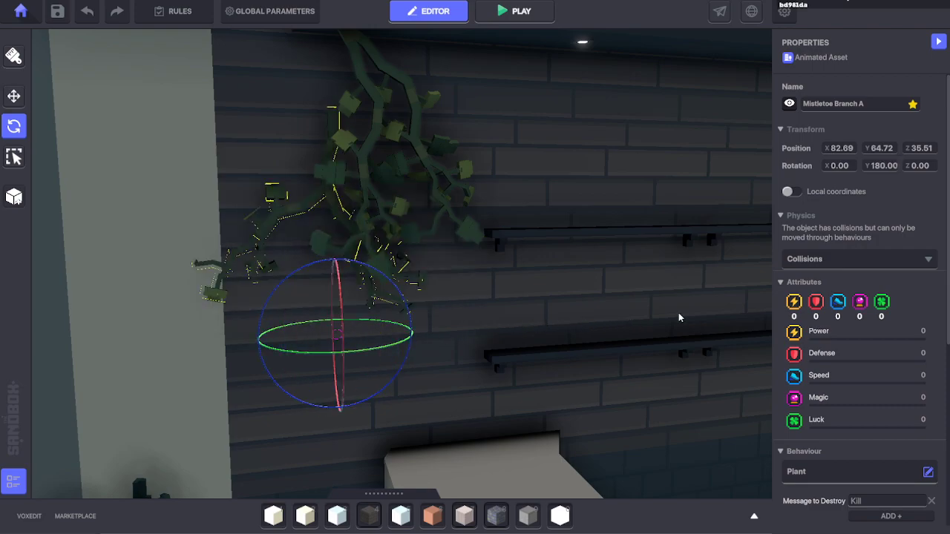
Step: Move Mistletoe Branch A beneath the first hanging branch to X 82.48, Y 64.25
left_click(11, 99)
key("s")
left_click_drag(348, 372, 365, 425)
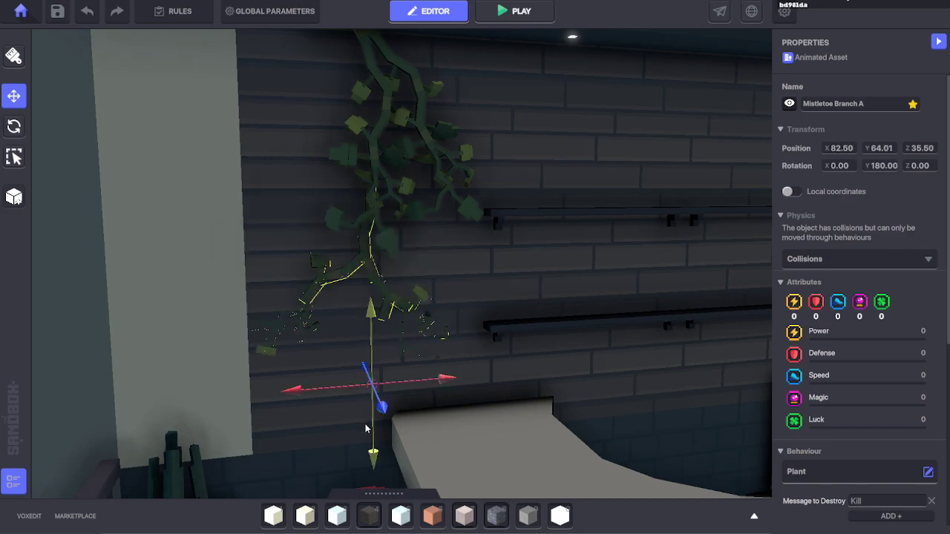
mouse_move(436, 380)
left_mouse_down()
mouse_move(493, 381)
mouse_move(449, 382)
left_mouse_up()
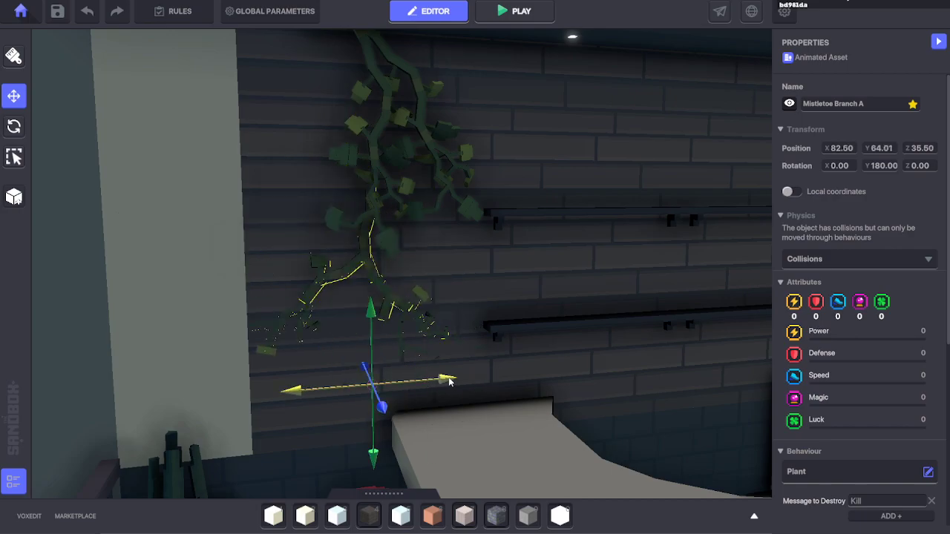
left_click_drag(372, 297, 379, 247)
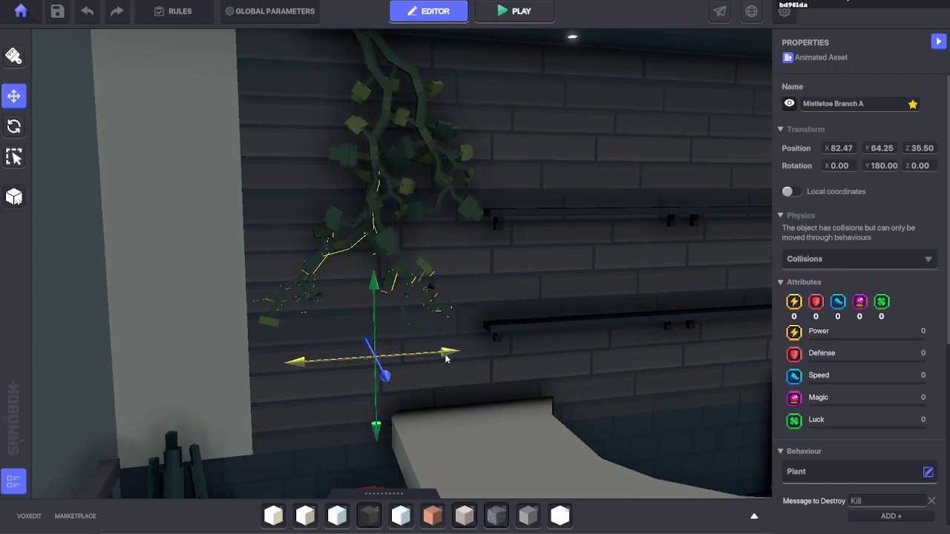
left_click_drag(446, 358, 445, 357)
right_click_drag(445, 331, 501, 329)
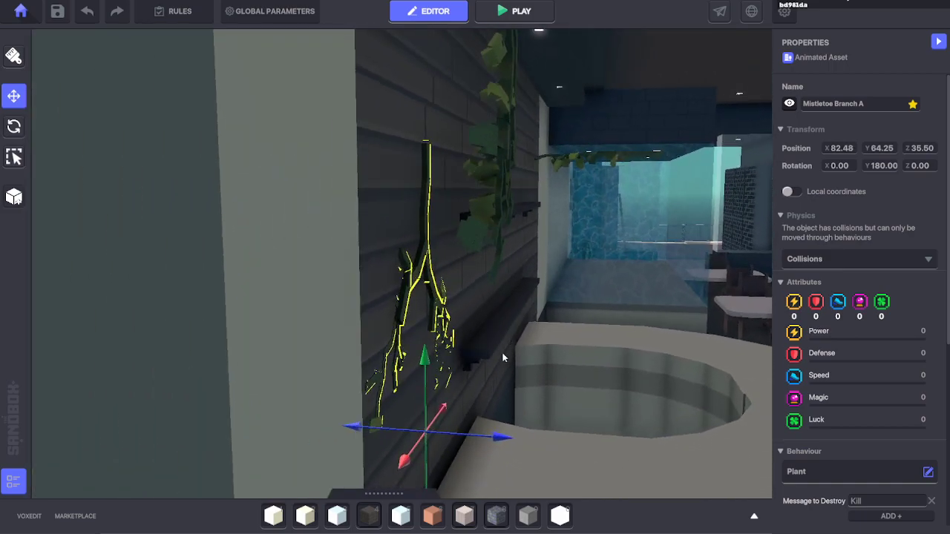
Step: Pull Mistletoe Branch A out from the wall to Z 35.96 so it lines up with the branch above
left_click_drag(503, 444, 508, 447)
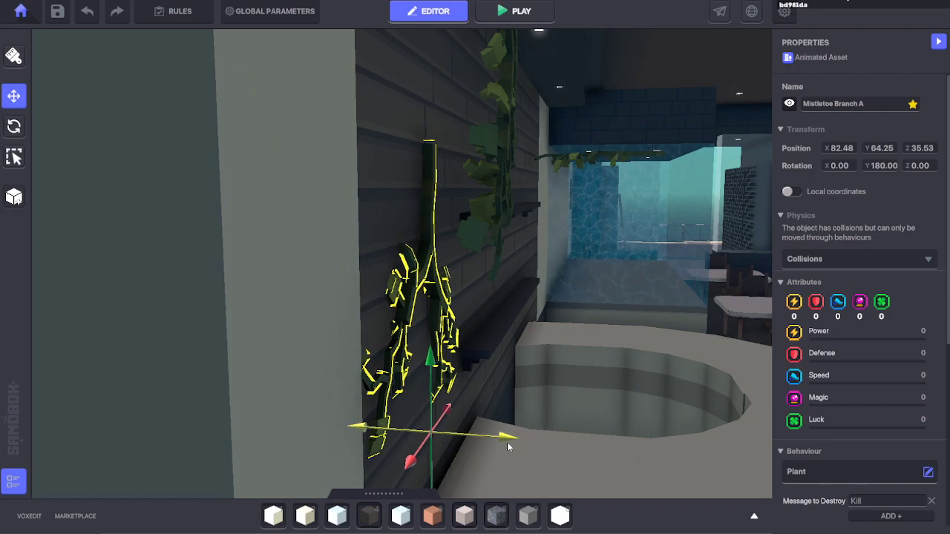
right_click_drag(537, 409, 431, 325)
scroll(517, 371, "up", 5)
scroll(517, 370, "down", 3)
scroll(515, 369, "down", 8)
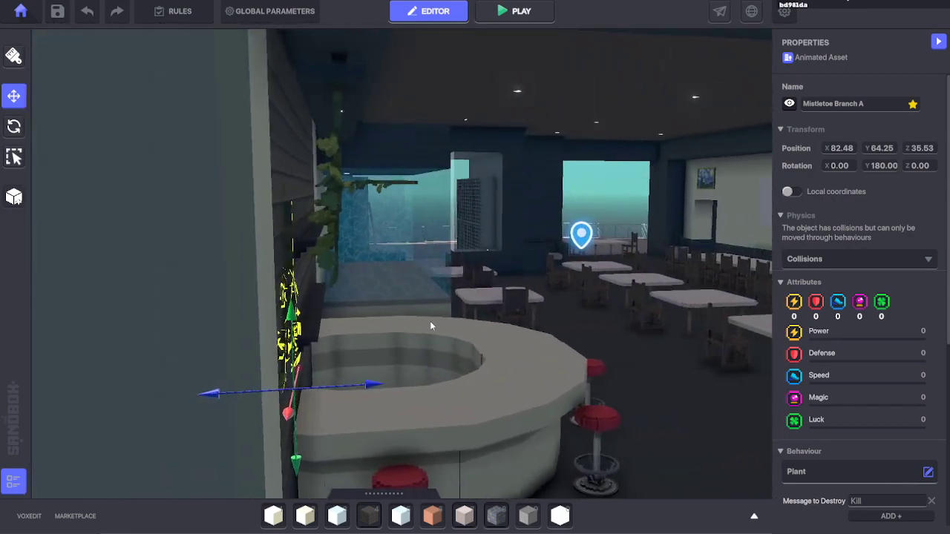
left_click_drag(368, 385, 411, 384)
right_click_drag(521, 295, 438, 282)
scroll(501, 282, "up", 5)
right_click_drag(504, 281, 476, 285)
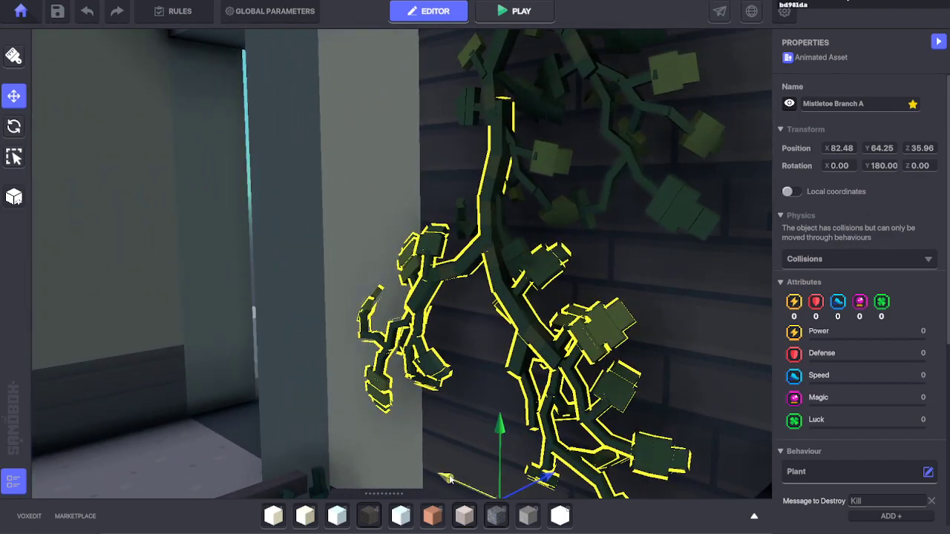
Step: Fine-tune Mistletoe Branch A sideways to X 82.51 to join its stem with the upper branch, and deselect it
left_click_drag(449, 479, 451, 480)
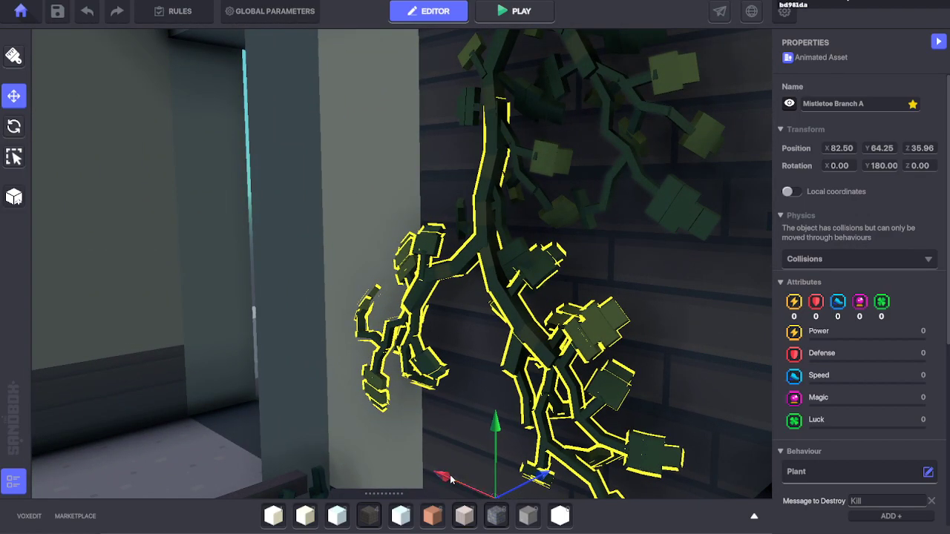
scroll(475, 460, "down", 2)
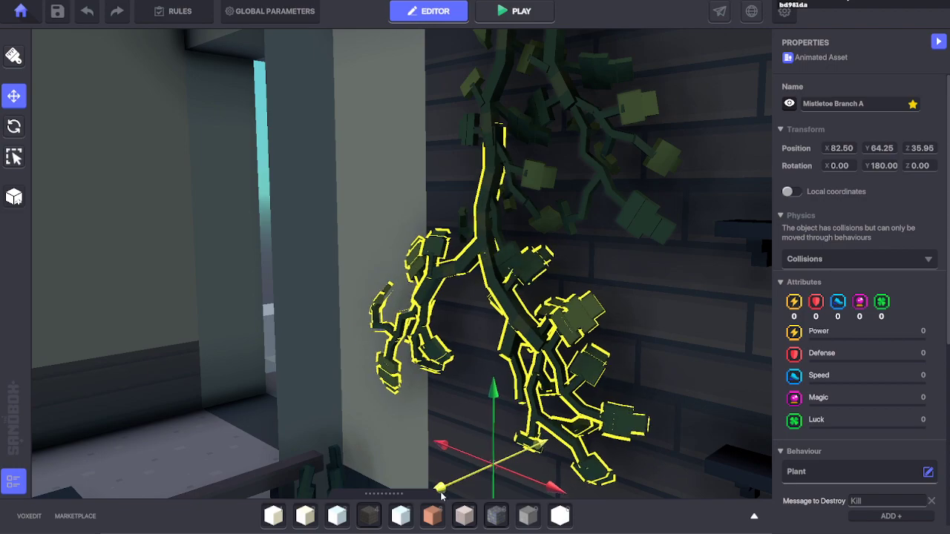
scroll(428, 349, "up", 8)
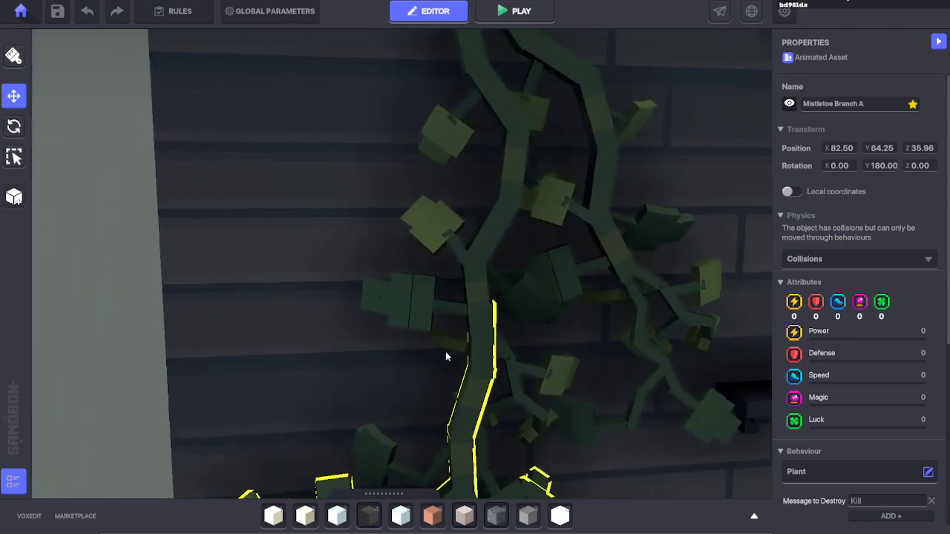
scroll(447, 356, "down", 3)
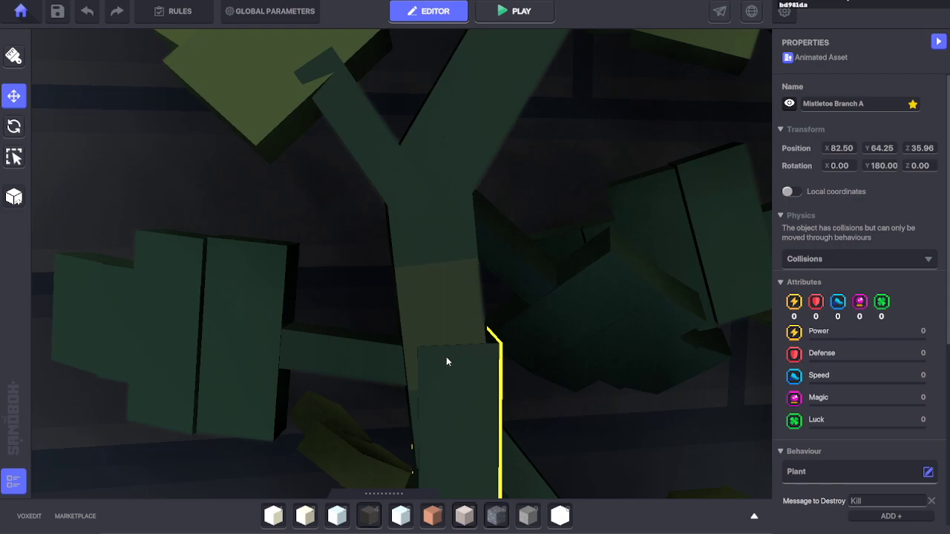
scroll(495, 371, "down", 5)
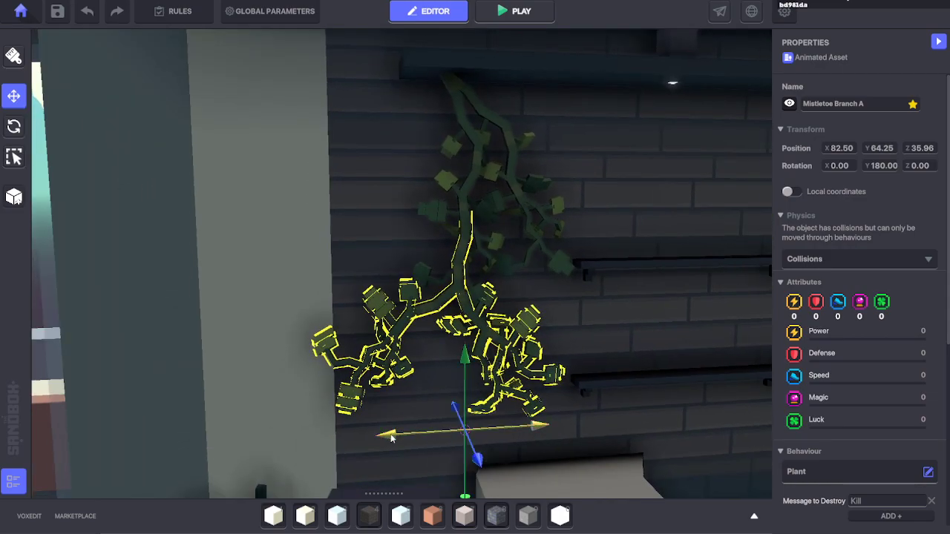
left_click_drag(392, 438, 390, 438)
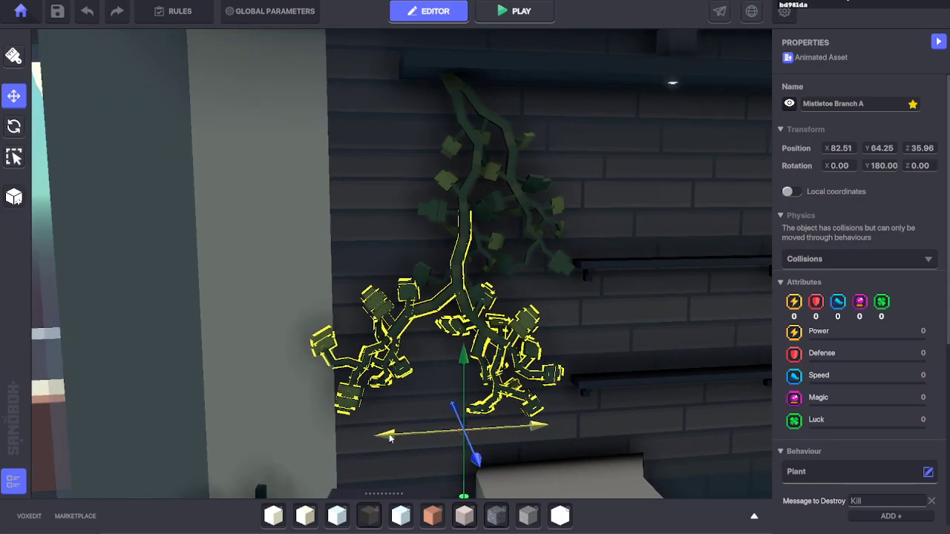
scroll(418, 394, "up", 7)
scroll(466, 327, "down", 4)
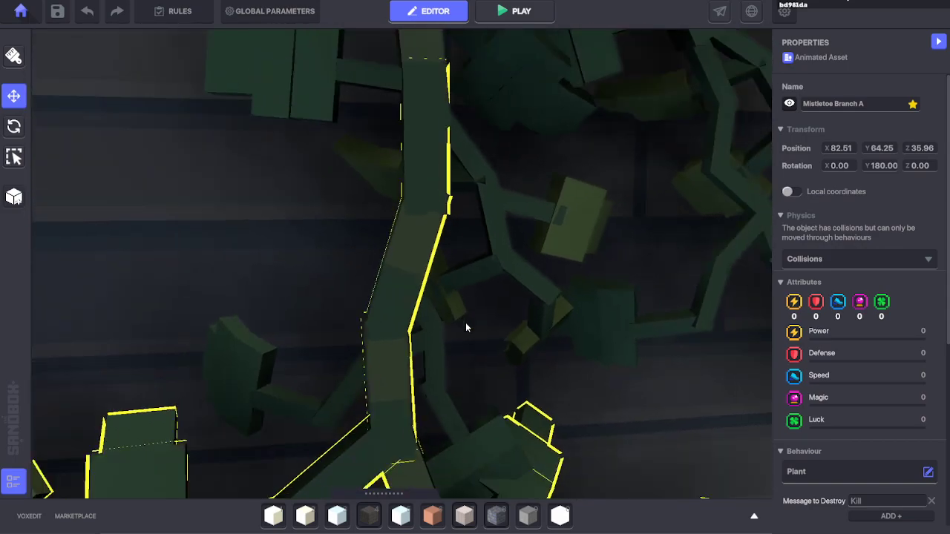
scroll(460, 327, "down", 5)
right_click_drag(479, 339, 473, 335)
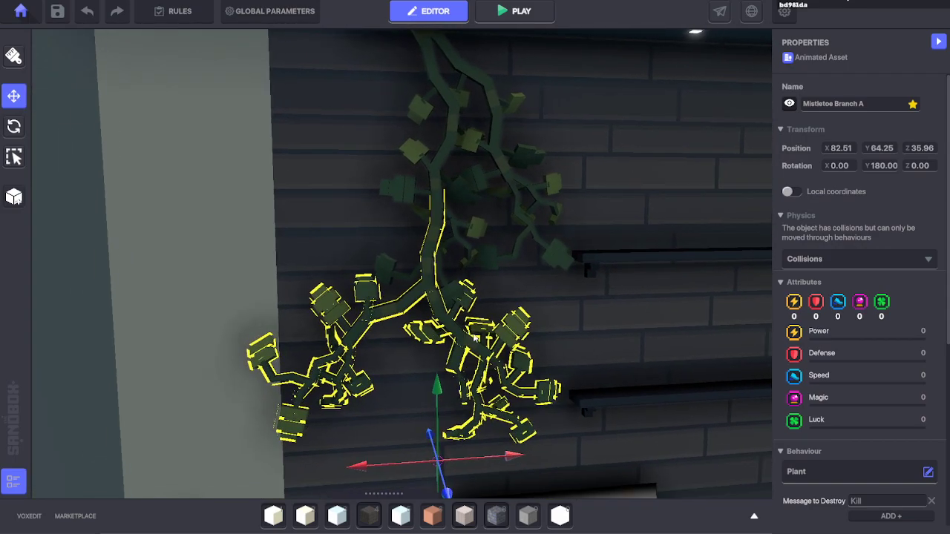
left_click(299, 225)
scroll(414, 319, "down", 6)
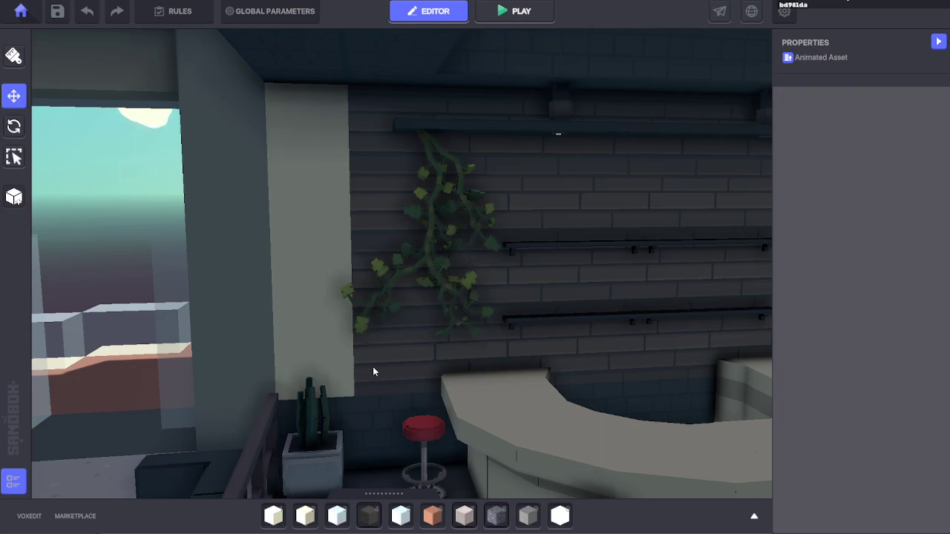
Step: Duplicate the first hanging Mistletoe Branch B and move the copy lower beside the wall's edge to X 83.25, Y 63.40, Z 35.93
left_click(428, 155)
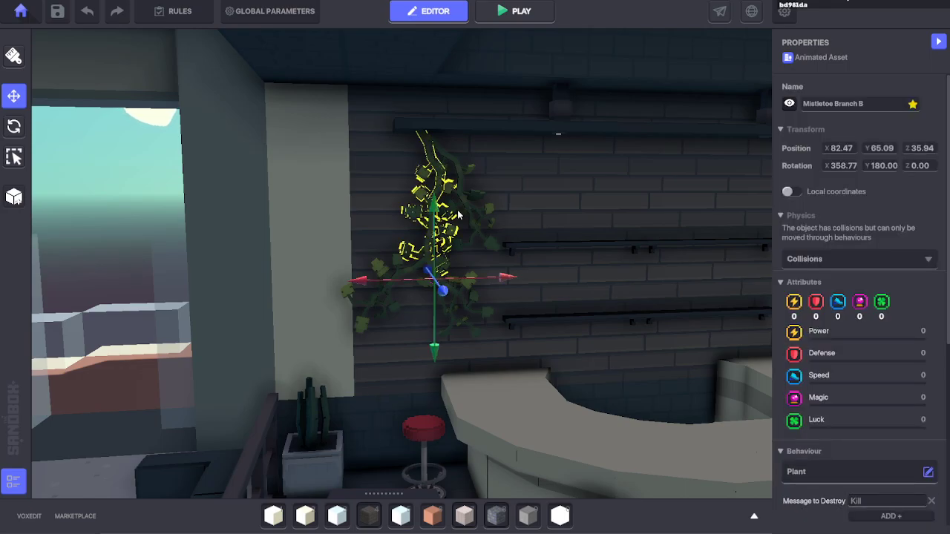
left_click_drag(458, 218, 456, 233)
left_click_drag(418, 289, 305, 305)
left_click_drag(374, 223, 378, 386)
scroll(417, 307, "up", 1)
right_click_drag(416, 307, 428, 278)
scroll(422, 314, "up", 3)
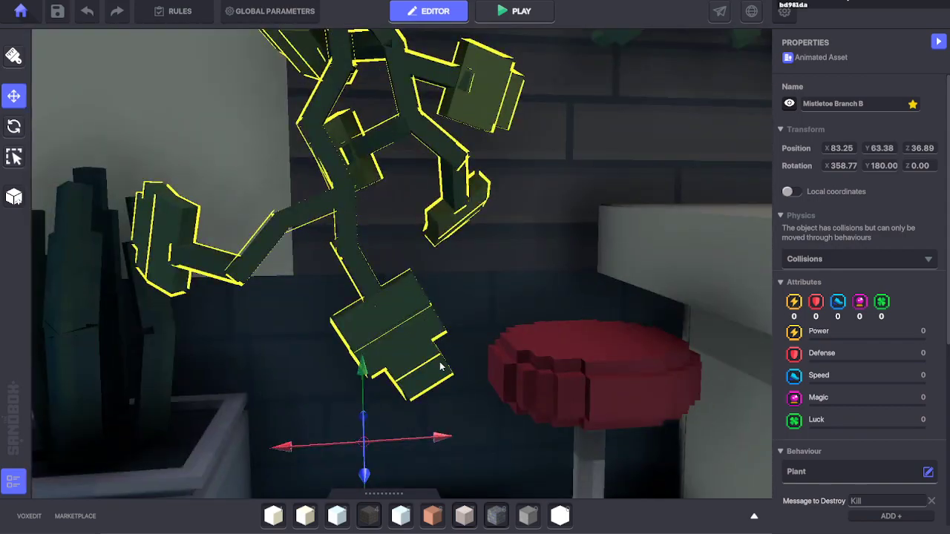
right_click_drag(371, 431, 444, 366)
scroll(396, 370, "down", 3)
left_click_drag(291, 325, 171, 319)
right_click_drag(247, 283, 360, 258)
Step: Tilt the duplicated Mistletoe Branch B to an X rotation of 354.95
left_click(14, 126)
right_click_drag(178, 194, 359, 224)
left_click_drag(466, 345, 473, 347)
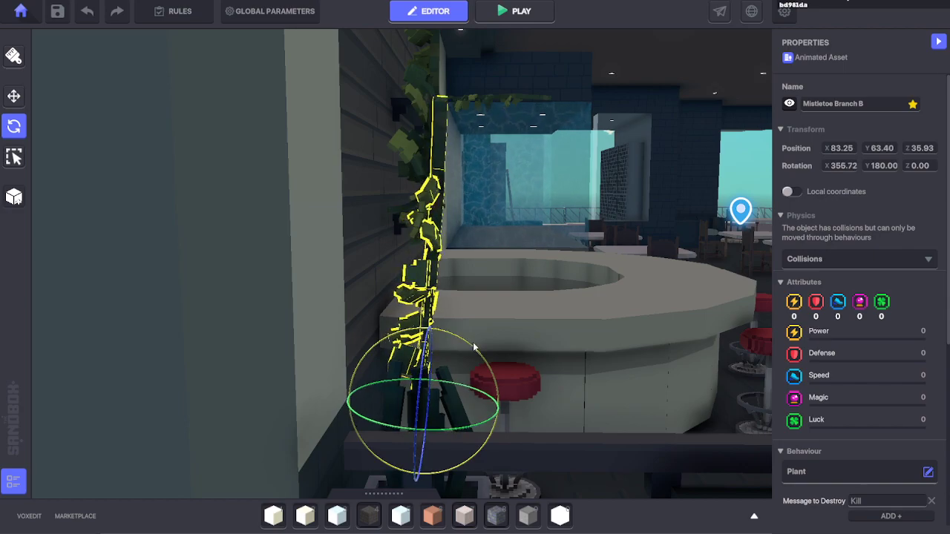
right_click_drag(476, 346, 529, 262)
right_click_drag(488, 262, 423, 289)
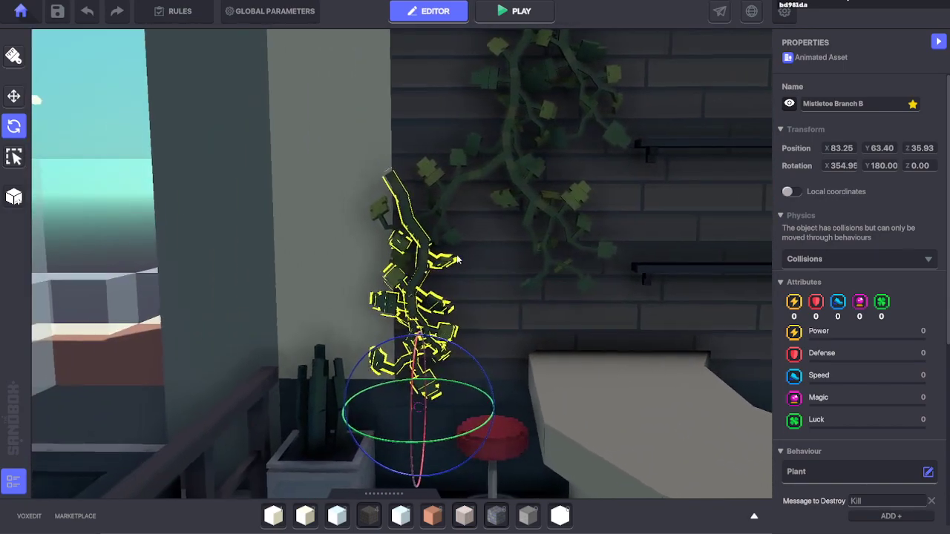
Step: Move the tilted branch toward the wall and the bar to X 83.05, Y 63.43, Z 35.66
left_click(13, 96)
left_click_drag(413, 440, 418, 427)
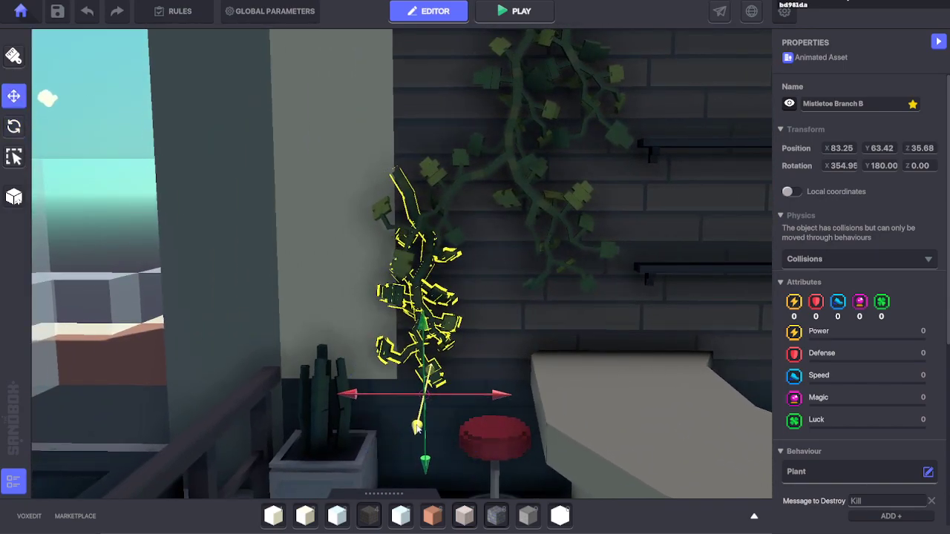
left_click_drag(497, 390, 524, 424)
Step: Rotate the lower branch to Z 358.33 and pull it out from the wall to Y 63.41, Z 35.82
left_click(14, 127)
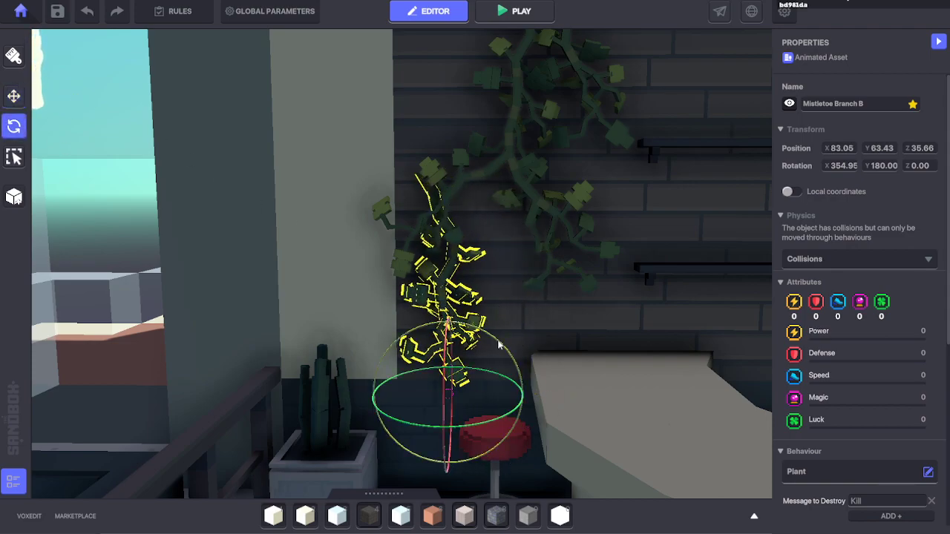
left_click_drag(499, 344, 523, 359)
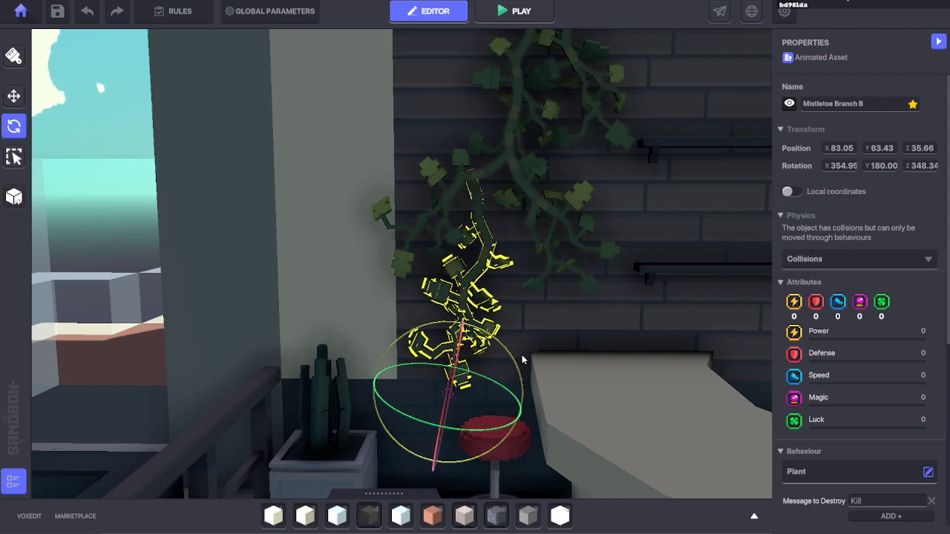
left_click_drag(523, 359, 495, 357)
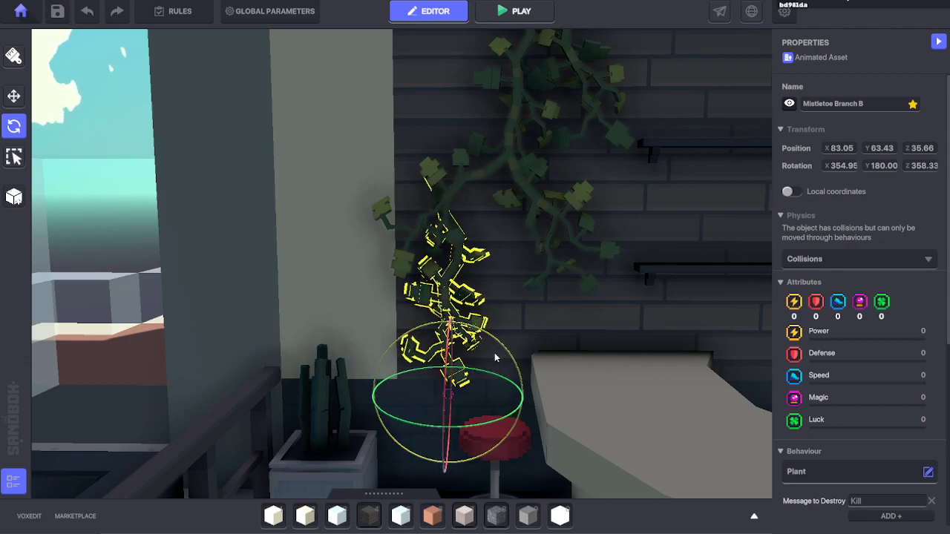
left_click(13, 98)
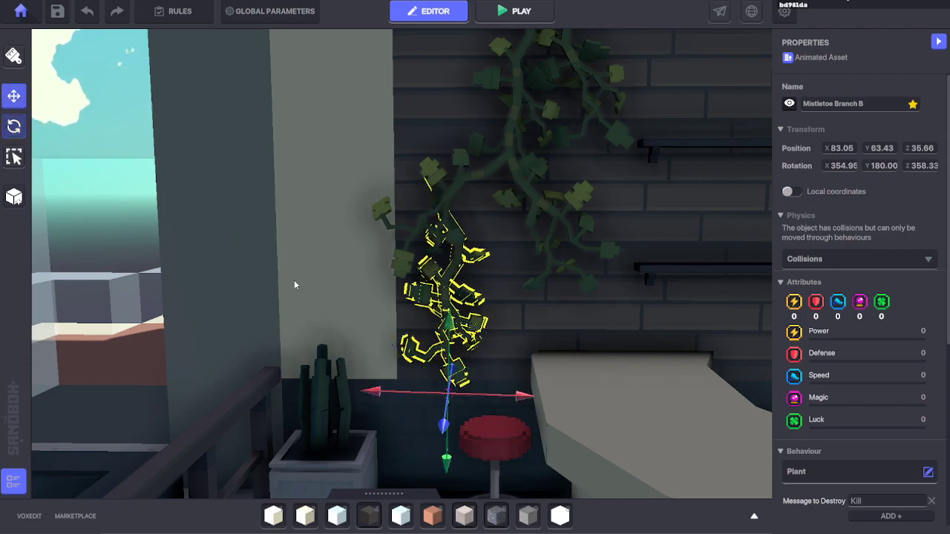
mouse_move(450, 430)
left_mouse_down()
mouse_move(442, 444)
mouse_move(449, 443)
left_mouse_up()
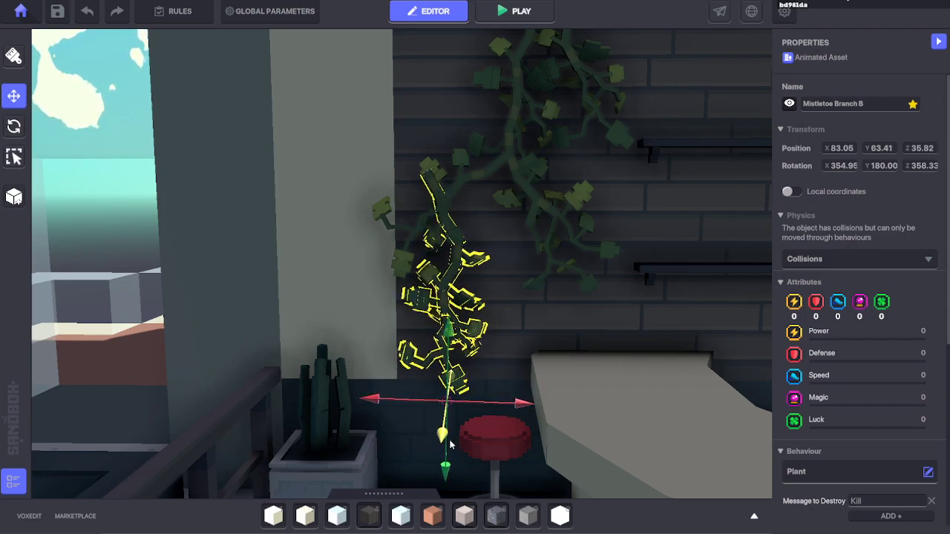
right_click_drag(449, 442, 450, 379)
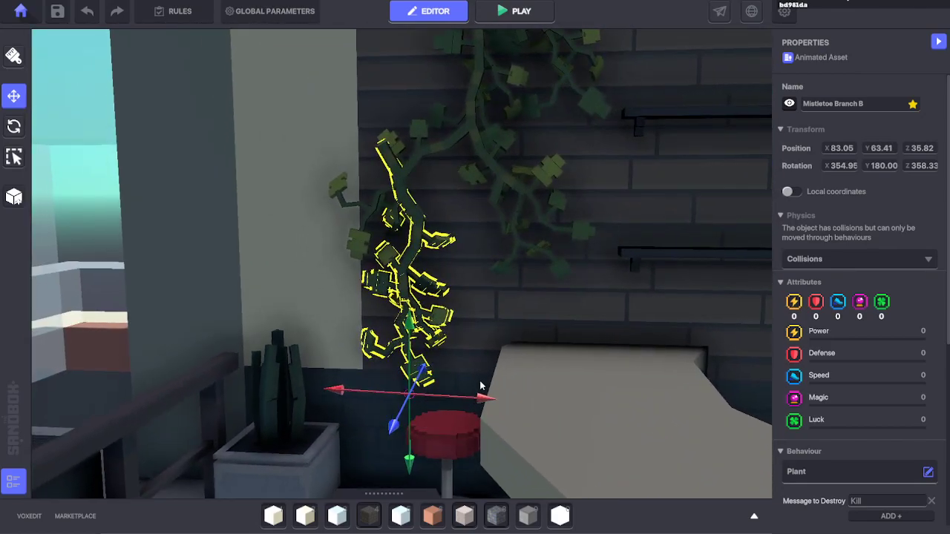
Step: Rotate the lower Mistletoe Branch B to Z 350.28 and move it under the hanging foliage to X 82.70, Y 63.63, Z 35.84
left_click_drag(487, 400, 566, 411)
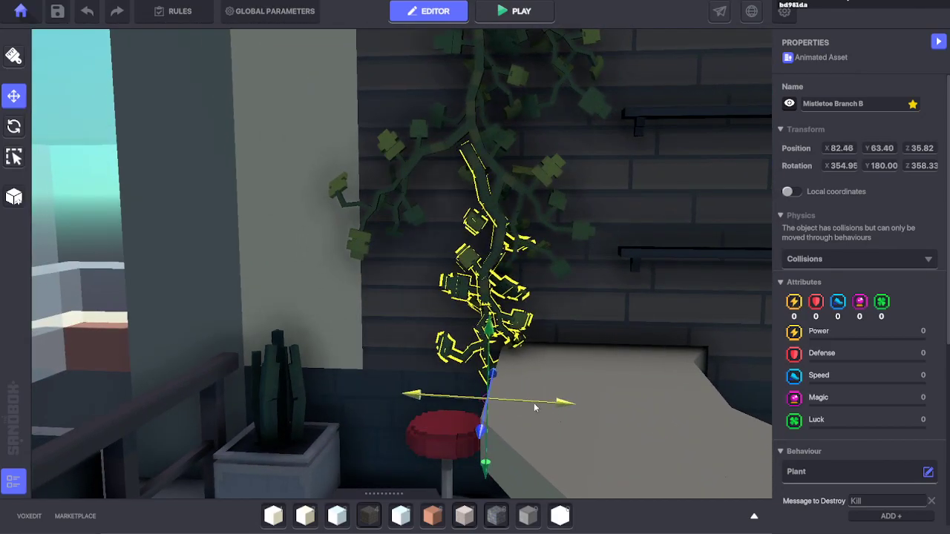
left_click_drag(490, 331, 484, 302)
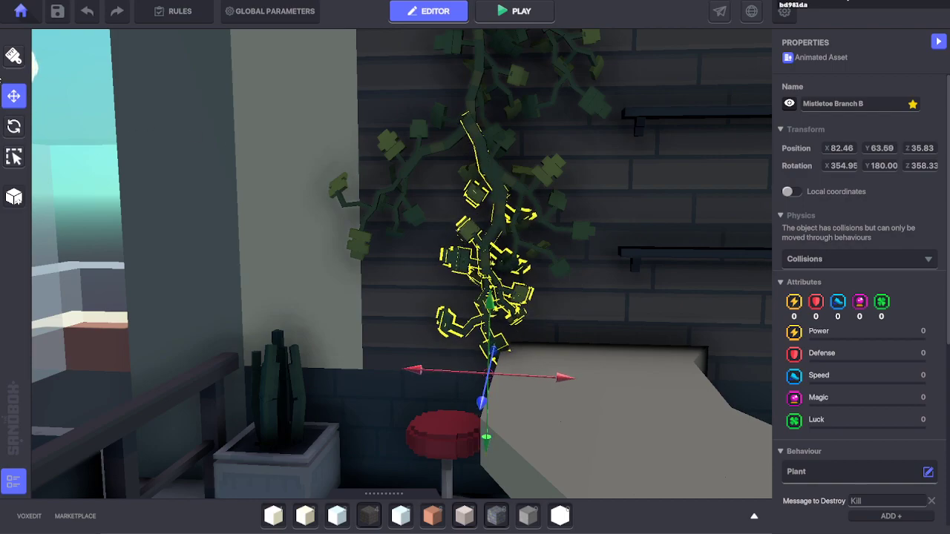
left_click(13, 126)
left_click_drag(430, 326, 449, 319)
left_click(14, 100)
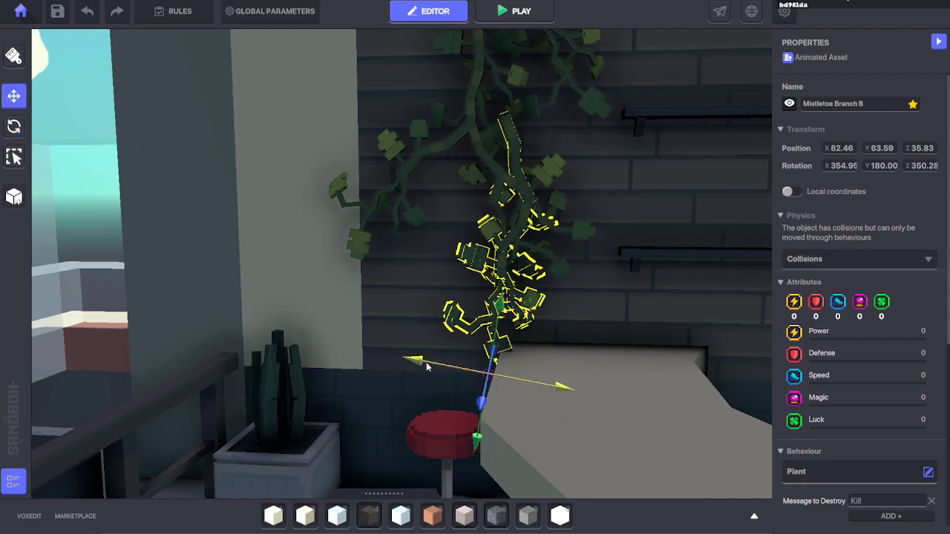
left_click_drag(423, 362, 391, 364)
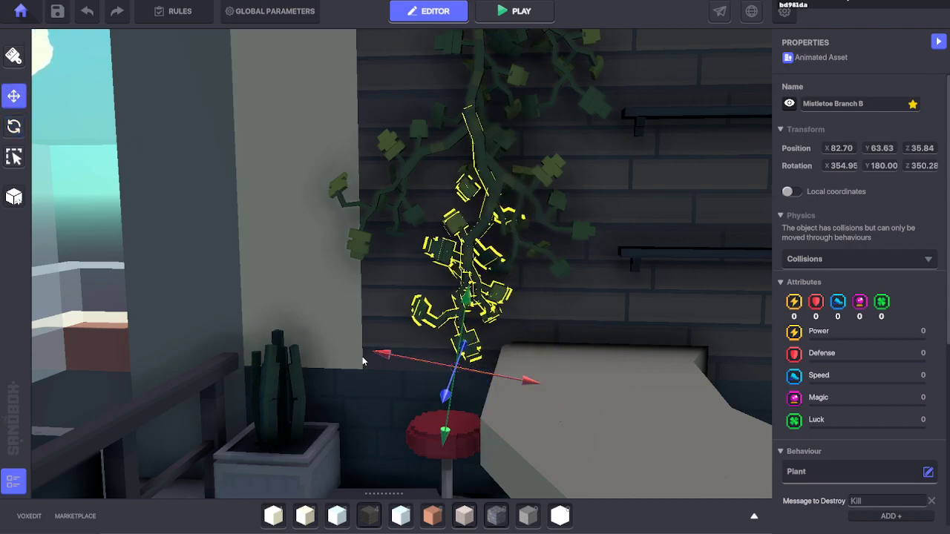
Step: Tilt the lower Mistletoe Branch B relative to the brick wall to rotation X 356.02, Y 179.82, Z 350.29
key("a")
right_click_drag(488, 346, 489, 346)
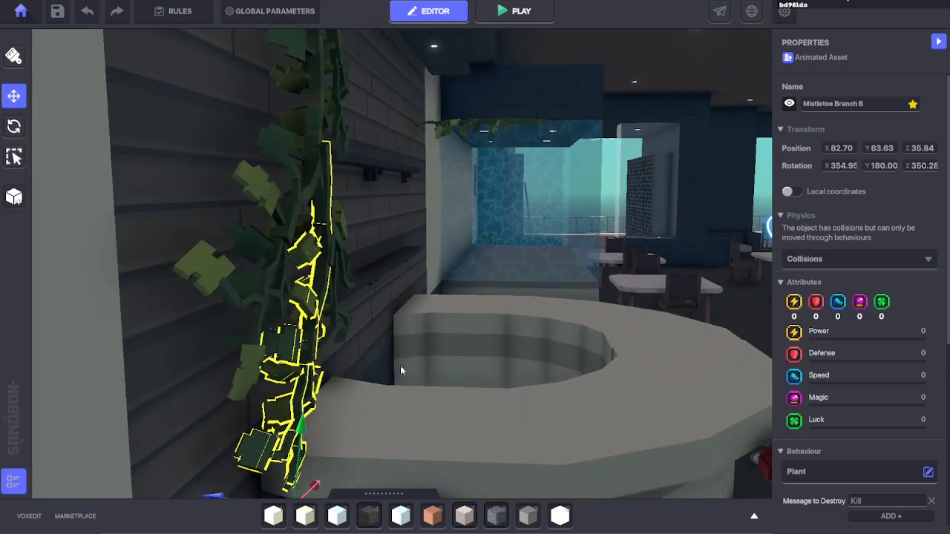
key("s")
key("r")
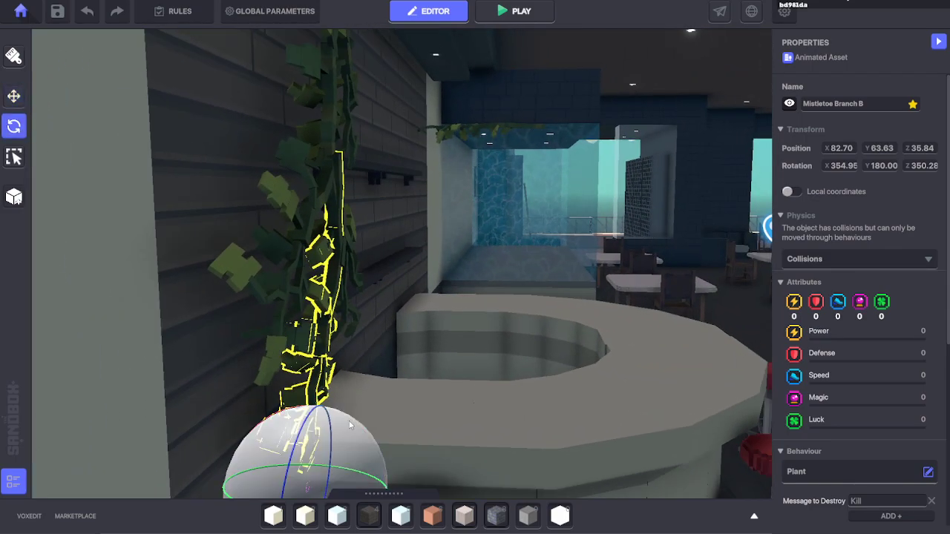
left_click_drag(354, 421, 354, 421)
key("d")
right_click_drag(354, 421, 429, 373)
Step: Examine how the lower branch joins the foliage above it, both close up and from across the bar
scroll(428, 373, "down", 3)
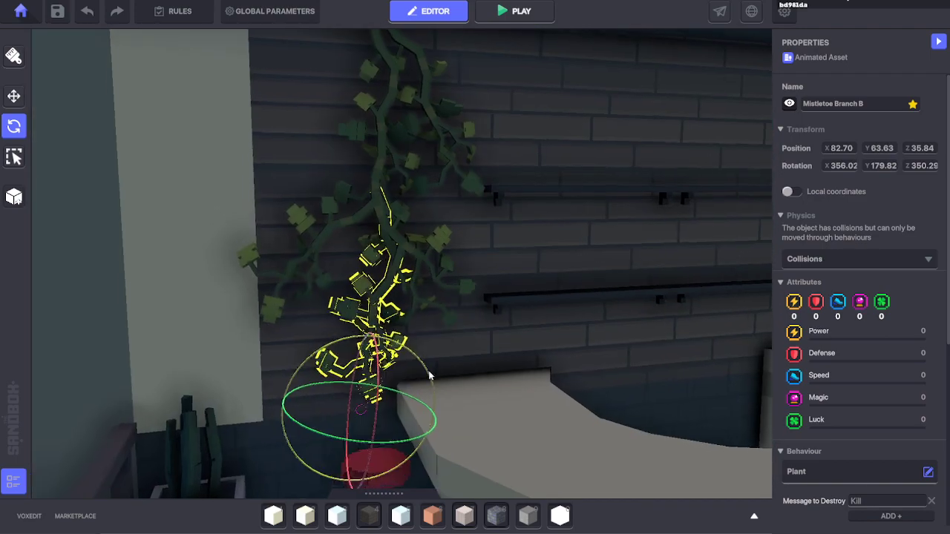
scroll(454, 322, "up", 7)
scroll(454, 322, "down", 2)
key("a")
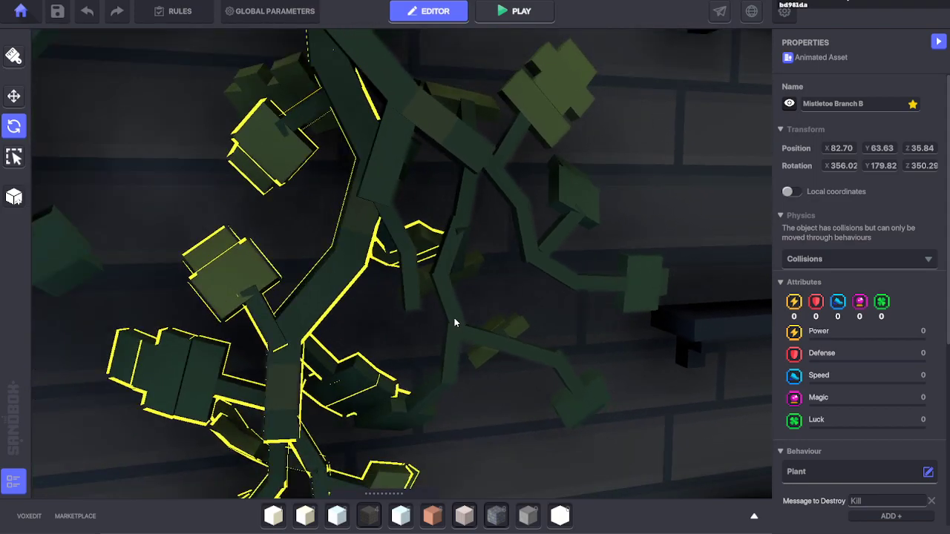
scroll(454, 322, "down", 2)
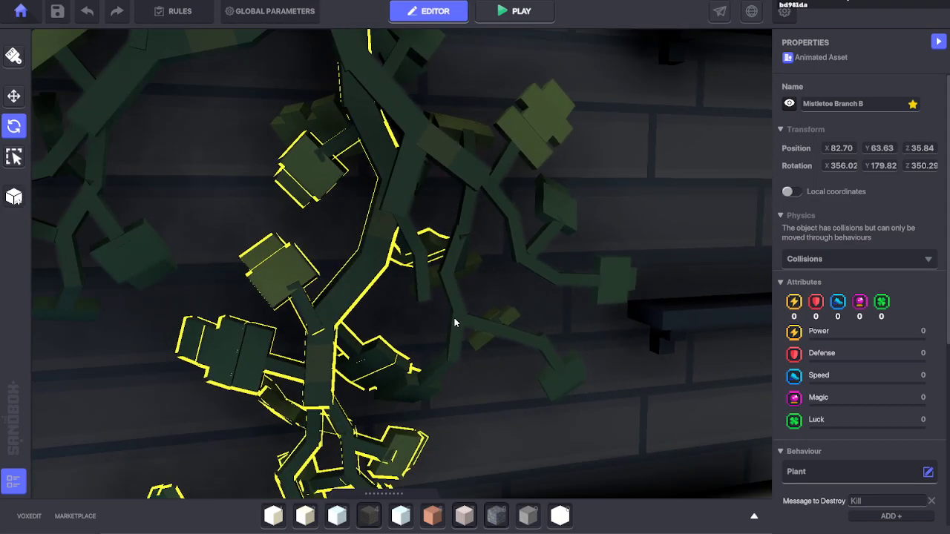
key("a")
right_click_drag(454, 322, 433, 311)
scroll(470, 324, "down", 2)
scroll(470, 325, "down", 4)
key("d")
left_click(62, 186)
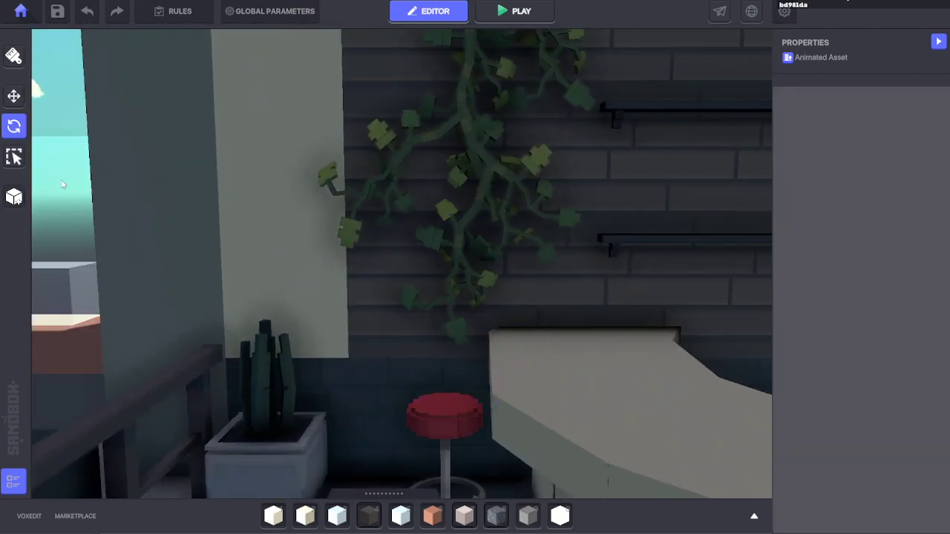
scroll(204, 307, "up", 2)
scroll(305, 307, "up", 6)
scroll(302, 305, "down", 4)
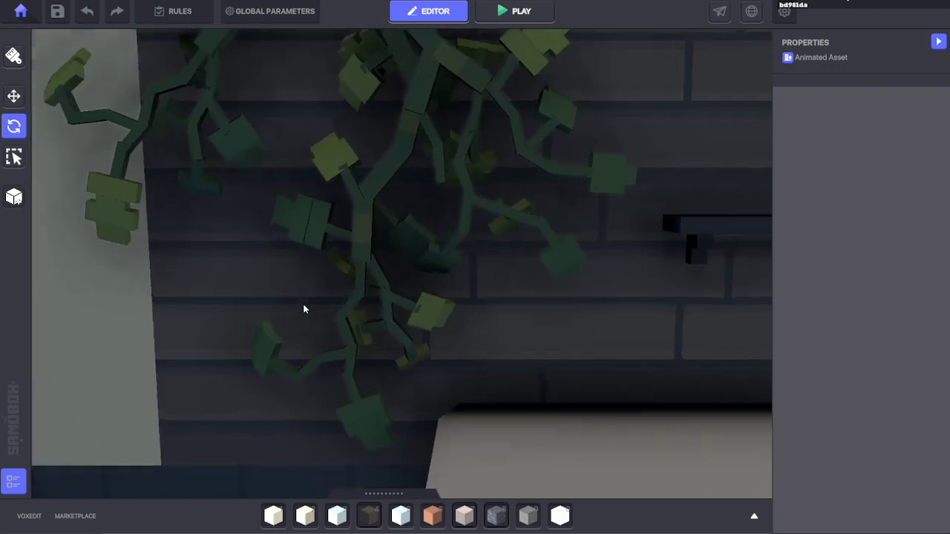
key("e")
right_click_drag(303, 305, 303, 327)
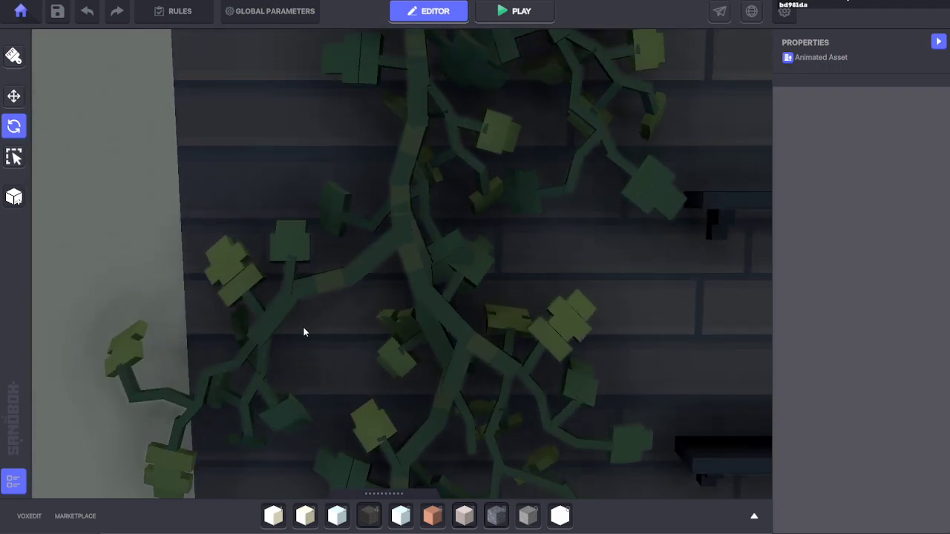
scroll(303, 328, "down", 5)
scroll(378, 317, "down", 4)
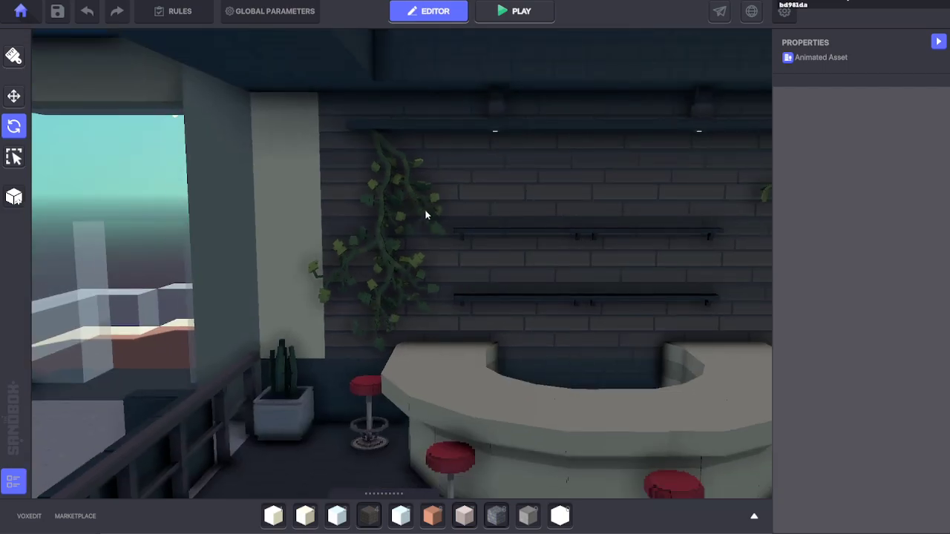
Step: Inspect where the upper mistletoe branches meet the underside of the plank shelf
middle_click_drag(414, 196, 414, 198)
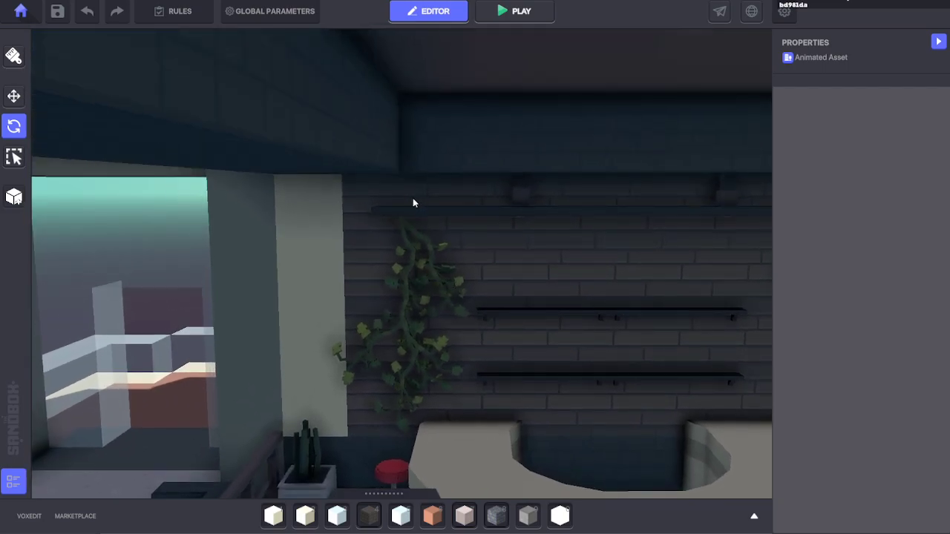
scroll(412, 197, "up", 6)
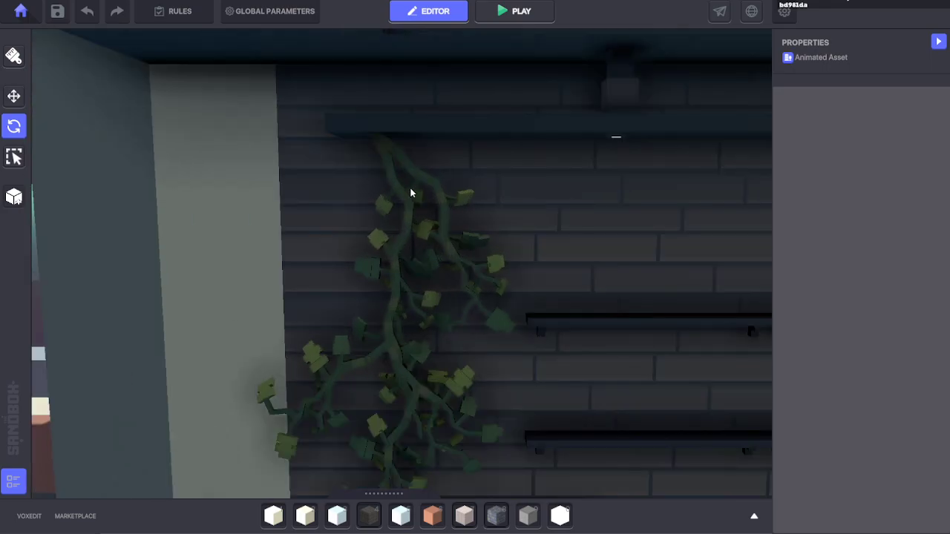
scroll(411, 193, "up", 4)
scroll(410, 213, "down", 3)
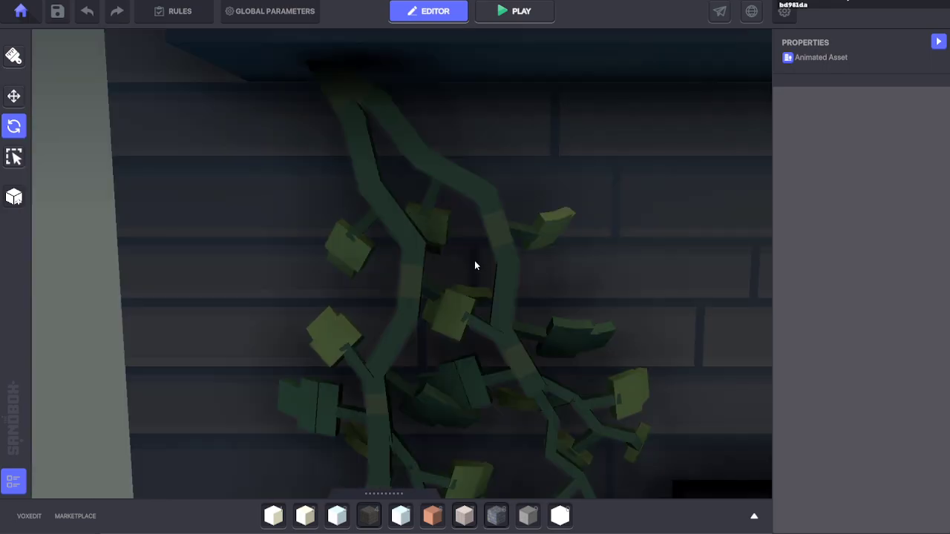
right_click_drag(475, 261, 493, 210)
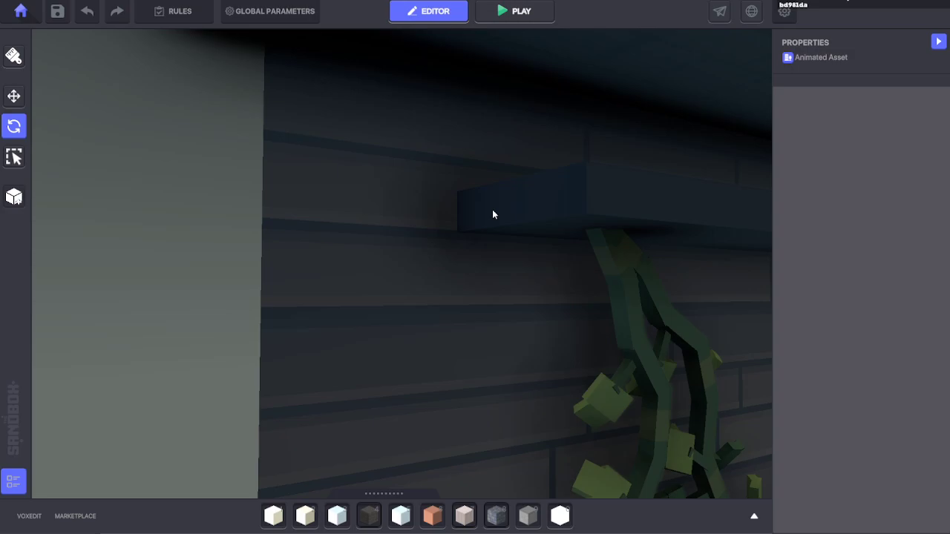
scroll(552, 214, "down", 4)
right_click_drag(552, 214, 520, 218)
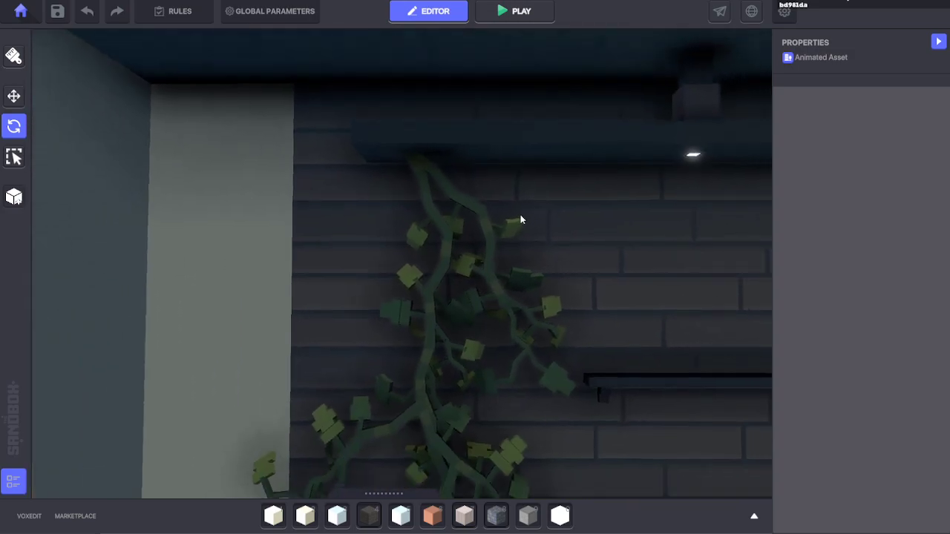
Step: Place a Mistletoe Branch A on the pale wall strip near the plank shelf's end and rotate it to Y 180.00
middle_click_drag(520, 215, 521, 218)
mouse_move(423, 491)
left_mouse_down()
mouse_move(432, 293)
mouse_move(415, 500)
left_mouse_up()
left_click(159, 415)
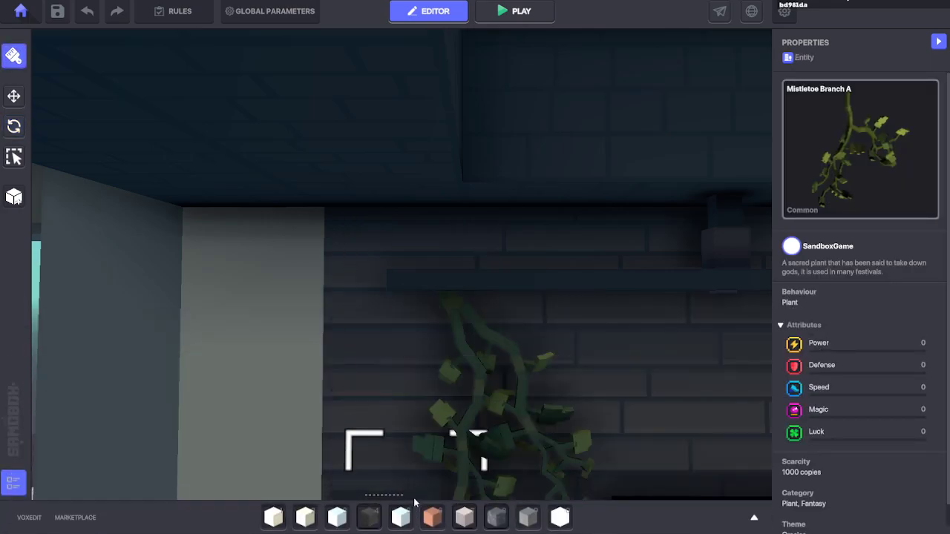
left_click(309, 267)
left_click(18, 128)
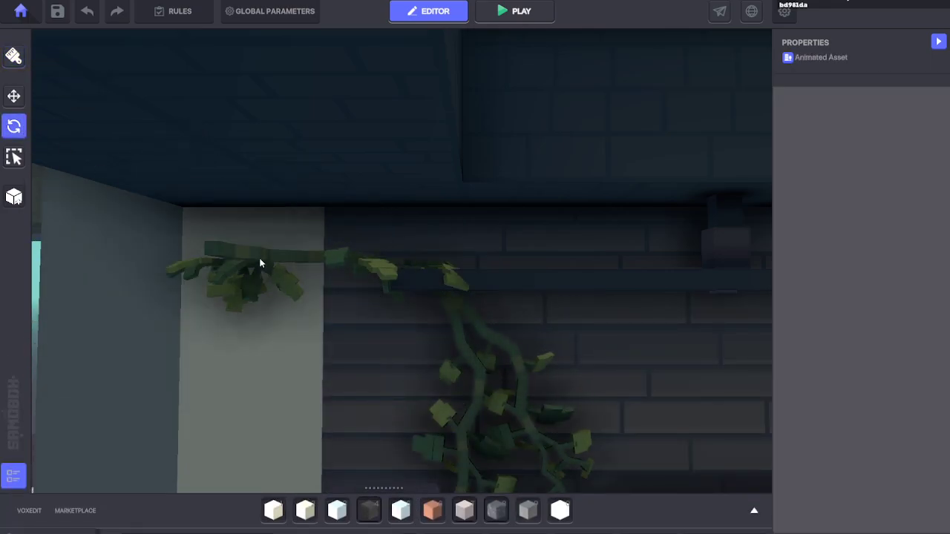
left_click(259, 263)
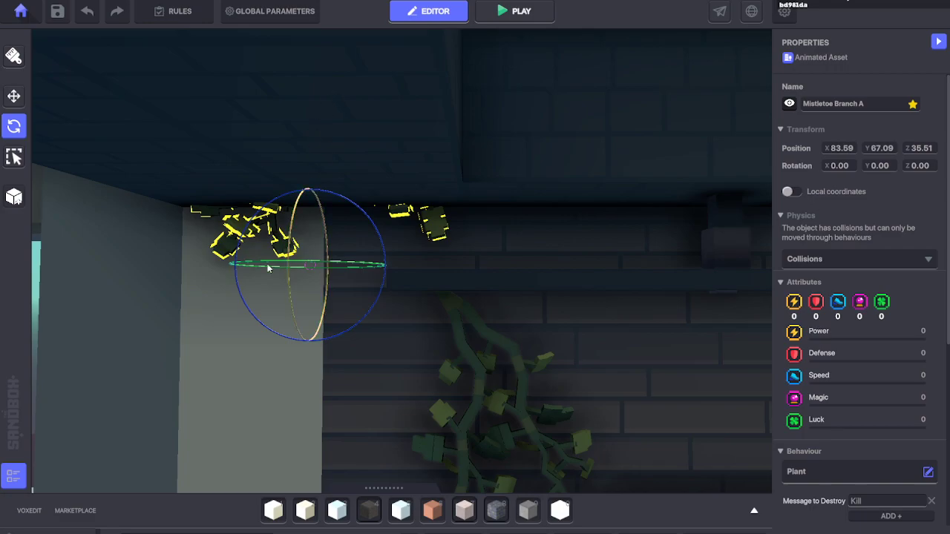
left_click_drag(265, 262, 694, 238)
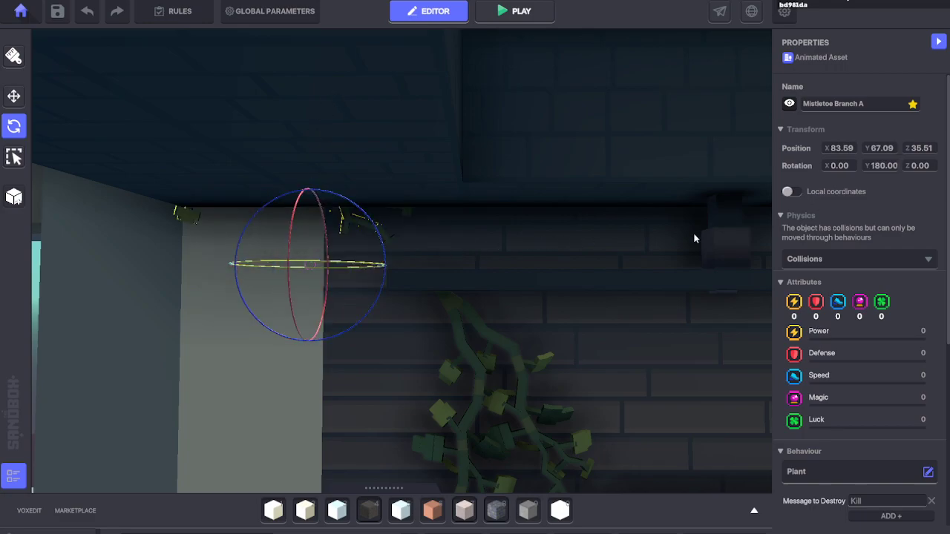
Step: Lower Mistletoe Branch A and shift it beneath the shelf's end to X 82.77, Y 65.51, Z 35.50
left_click(14, 91)
left_click_drag(311, 309, 342, 505)
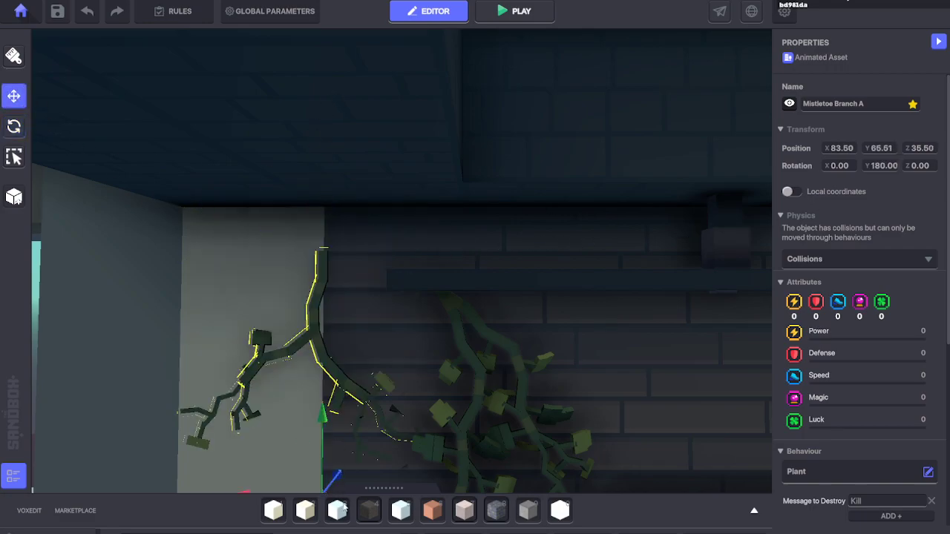
scroll(381, 345, "down", 4)
middle_click_drag(417, 333, 404, 328)
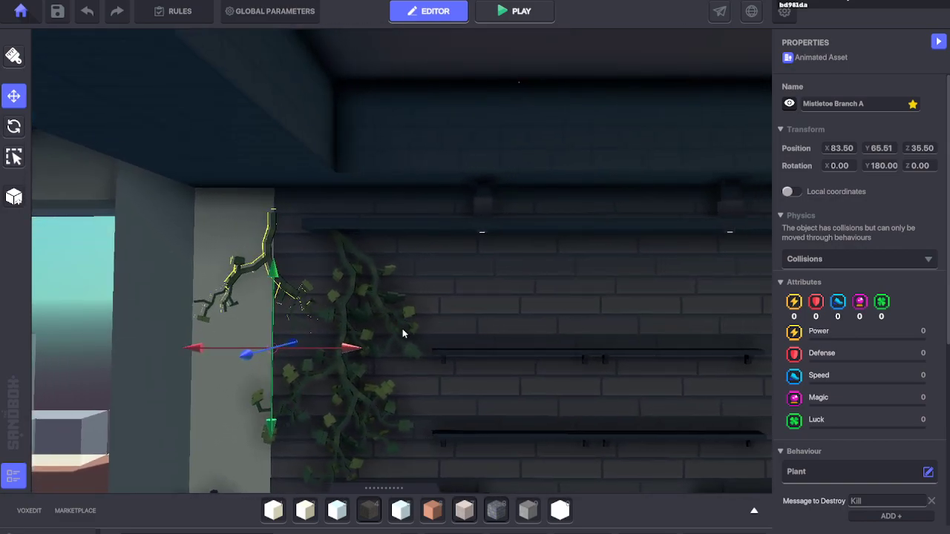
left_click_drag(353, 348, 407, 358)
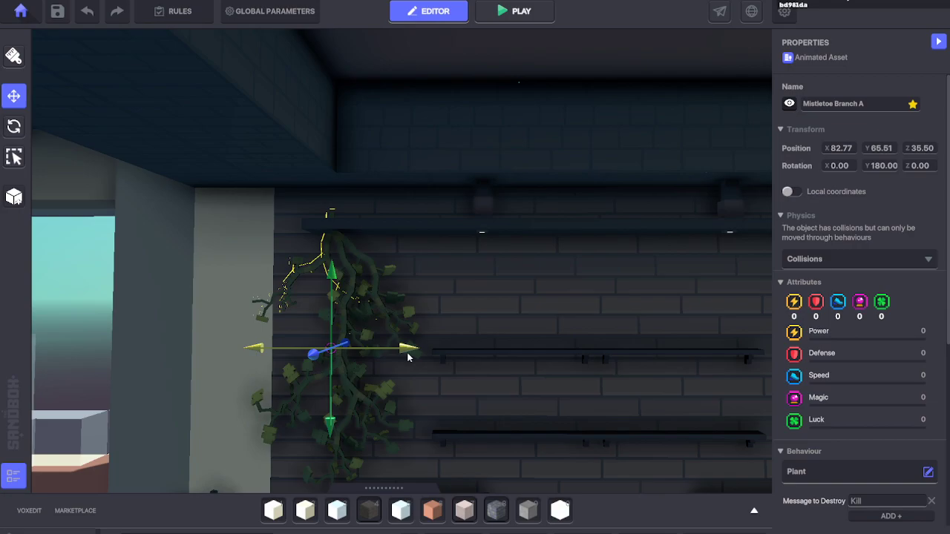
Step: Tilt Mistletoe Branch A out of the brick wall to an X rotation of 333.05
middle_click_drag(349, 285, 361, 314)
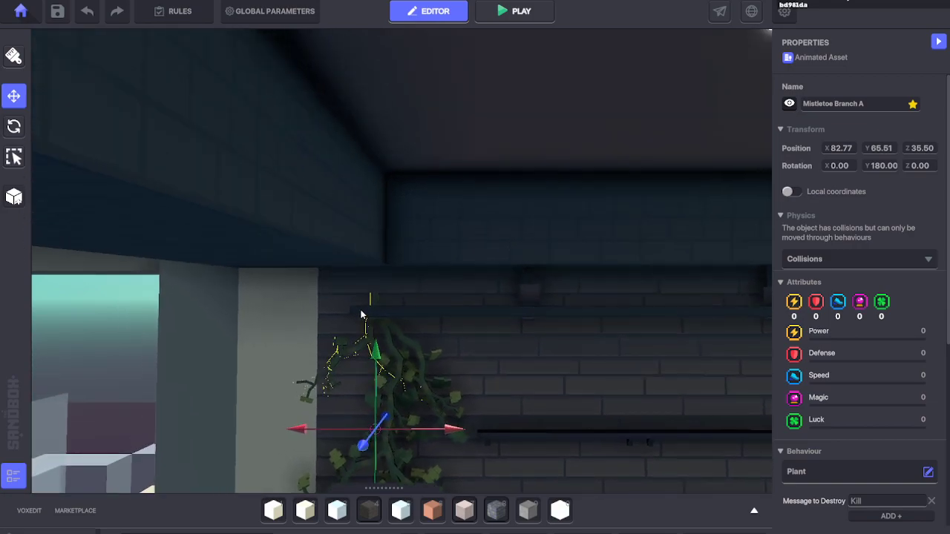
left_click(18, 129)
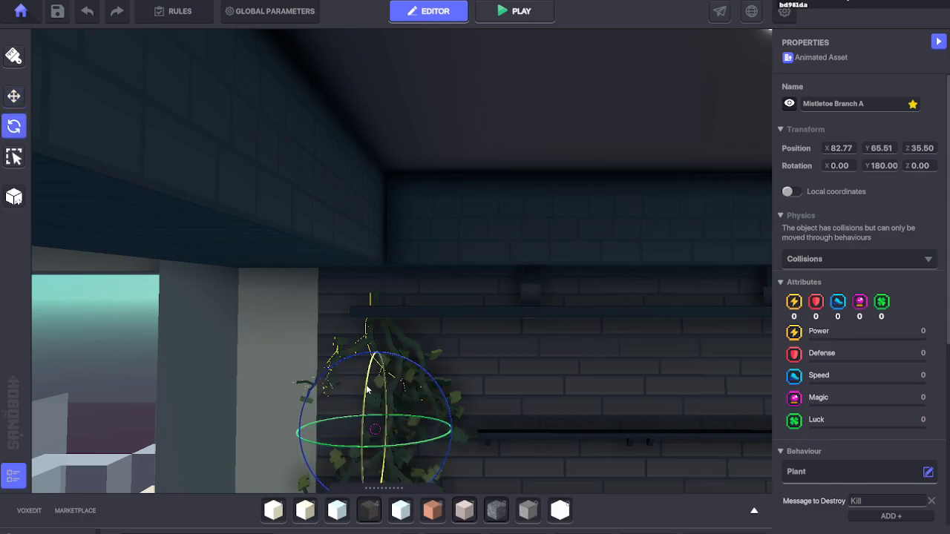
left_click_drag(365, 385, 357, 443)
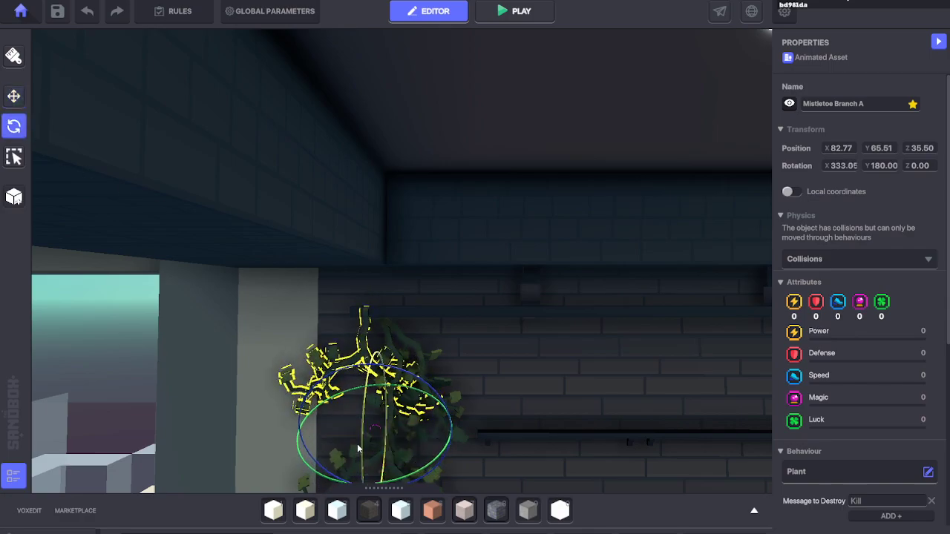
middle_click_drag(373, 445, 402, 360)
left_click(181, 239)
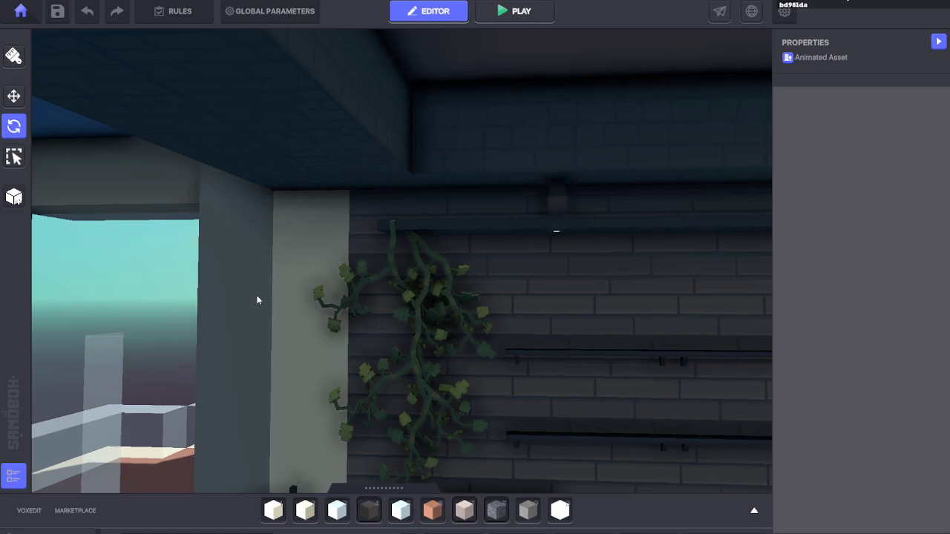
Step: Pull Mistletoe Branch A out from the wall and slightly down to Y 65.39, Z 35.73
scroll(327, 308, "up", 3)
right_click_drag(340, 311, 365, 294)
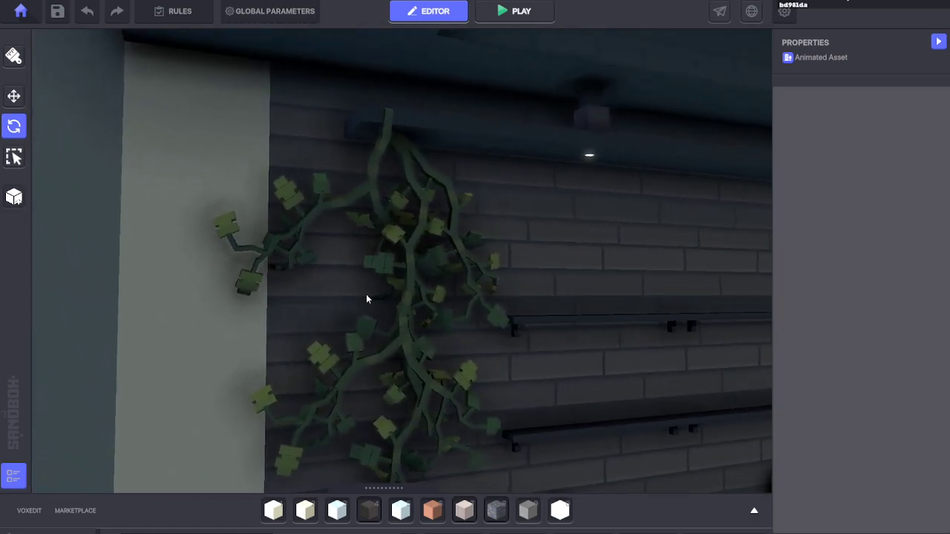
left_click(347, 209)
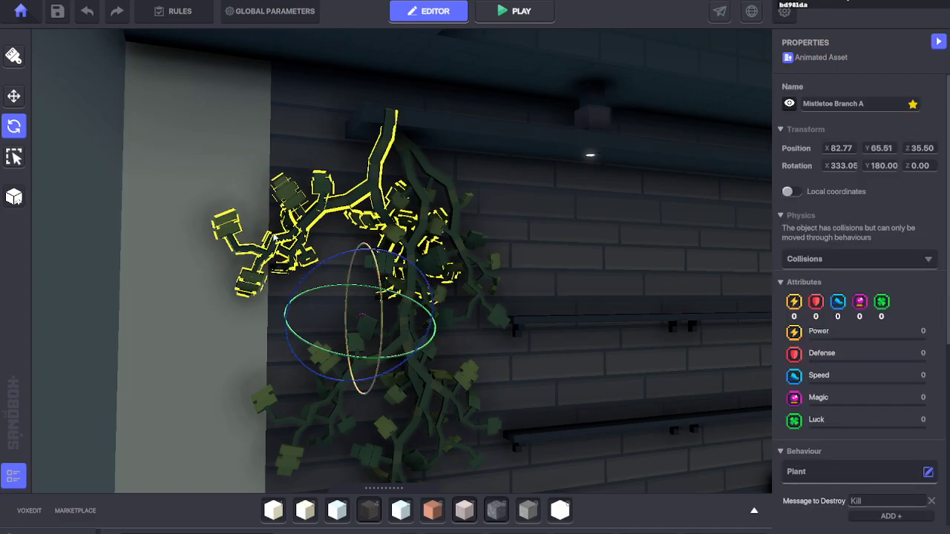
left_click(14, 96)
left_click_drag(383, 362, 388, 386)
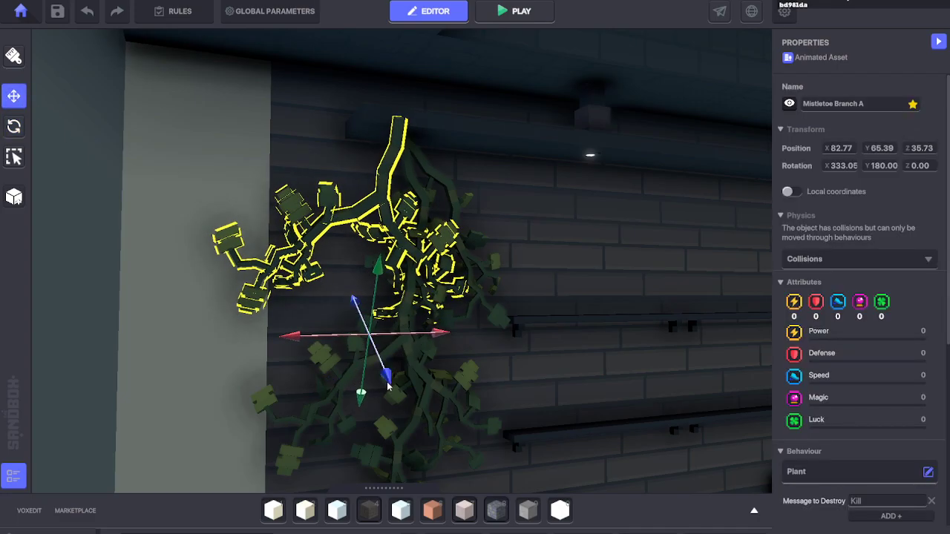
Step: Adjust the tilt of Mistletoe Branch A to an X rotation of 340.66 and check it from the side
left_click(23, 126)
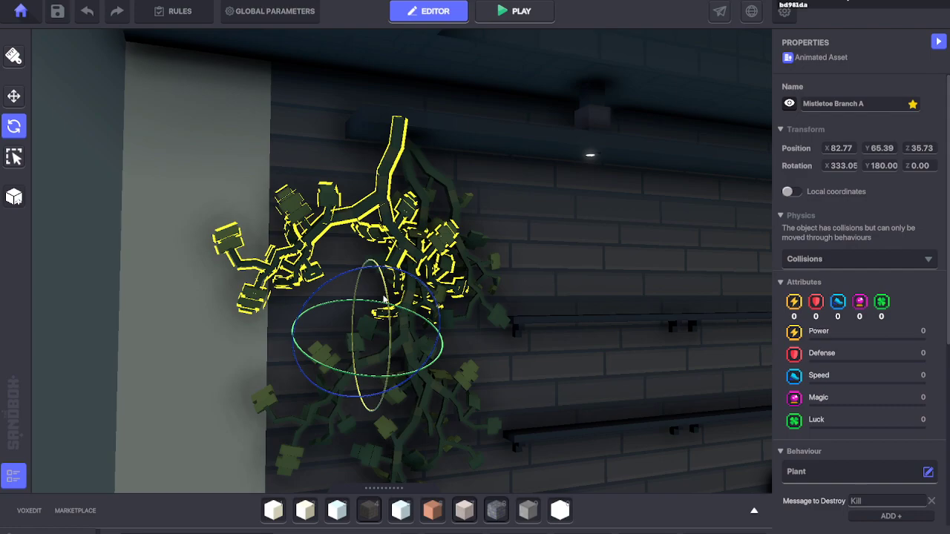
left_click_drag(371, 256, 378, 281)
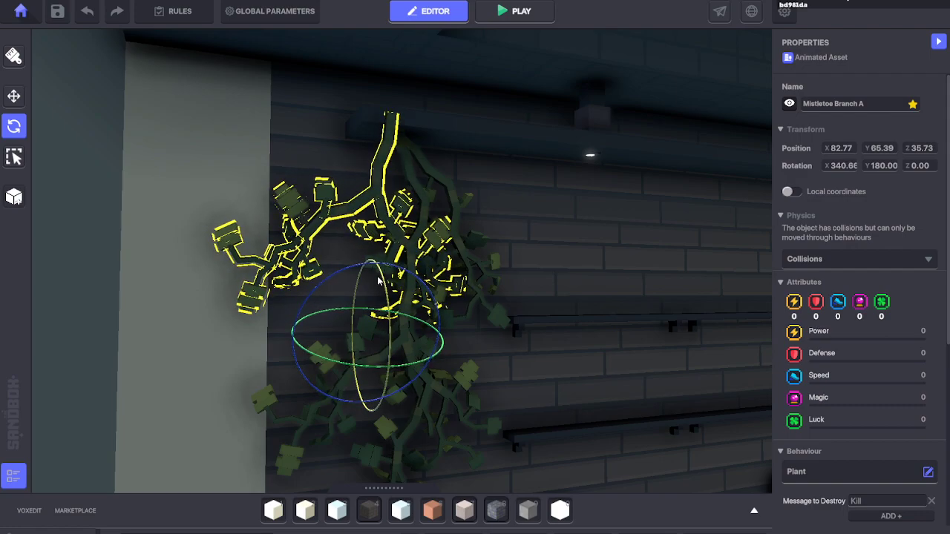
left_click(225, 190)
right_click_drag(130, 212, 281, 232)
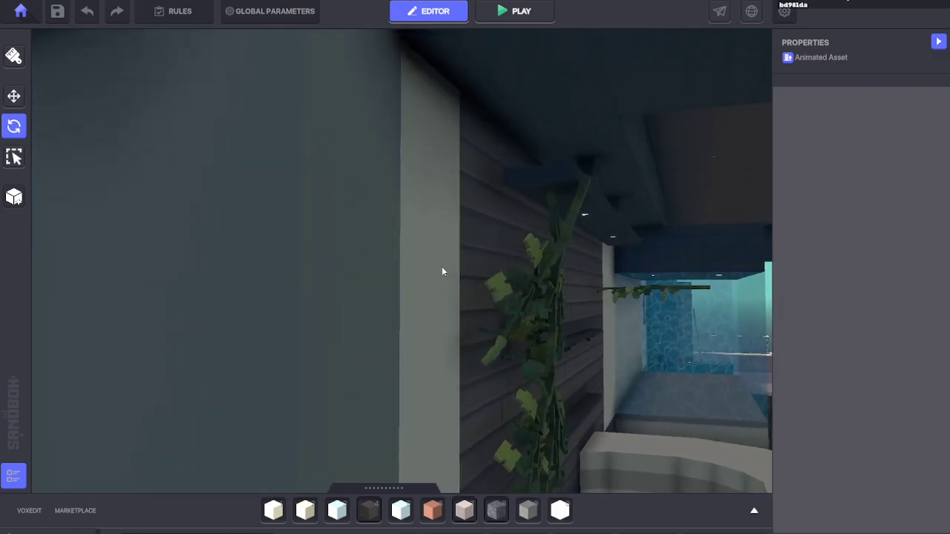
Step: Rotate Mistletoe Branch A below the shelf's end sideways to a Z rotation of 351.21
key("a")
key("d")
right_click_drag(446, 269, 406, 222)
key("w")
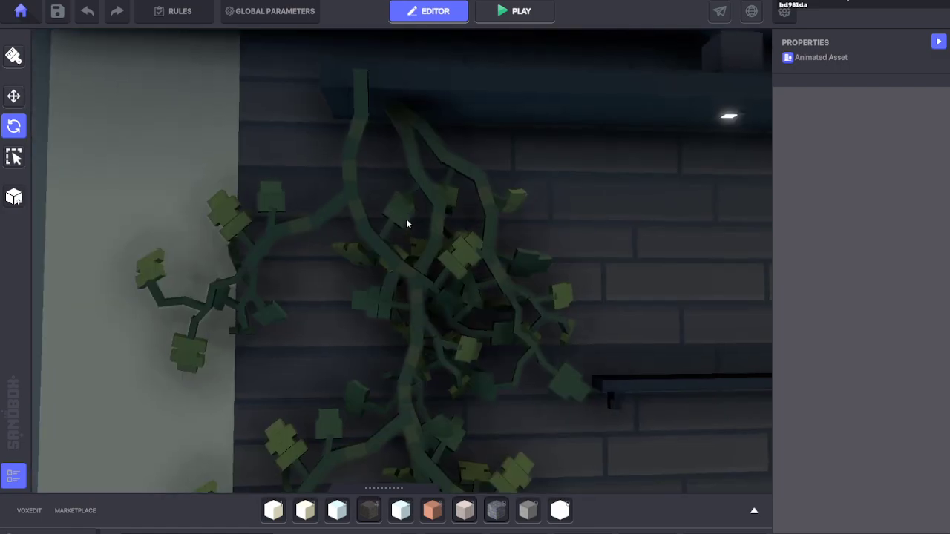
left_click(338, 164)
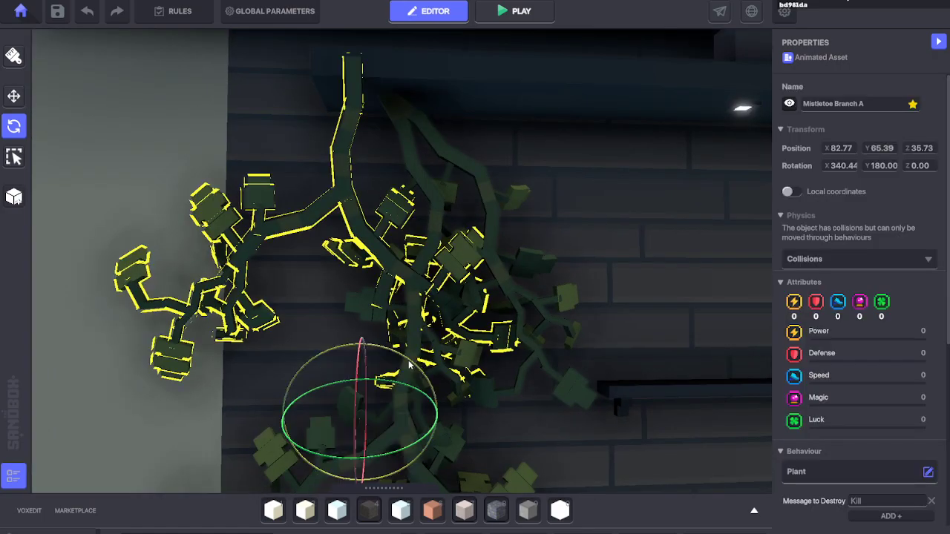
left_click_drag(408, 364, 421, 348)
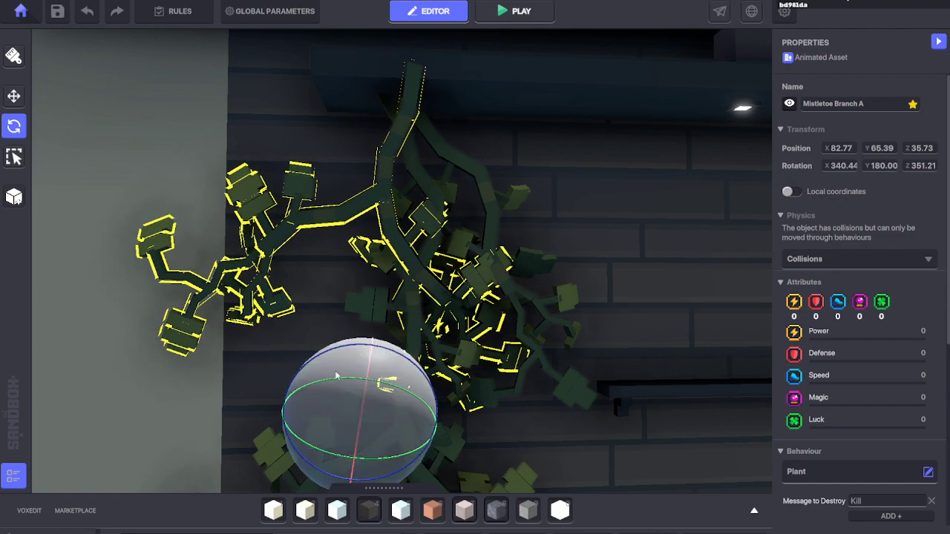
Step: Move Mistletoe Branch A along the wall and slightly up to X 82.95, Y 65.44, Z 35.68
left_click(13, 95)
left_click_drag(292, 405, 247, 419)
left_click_drag(315, 458, 317, 451)
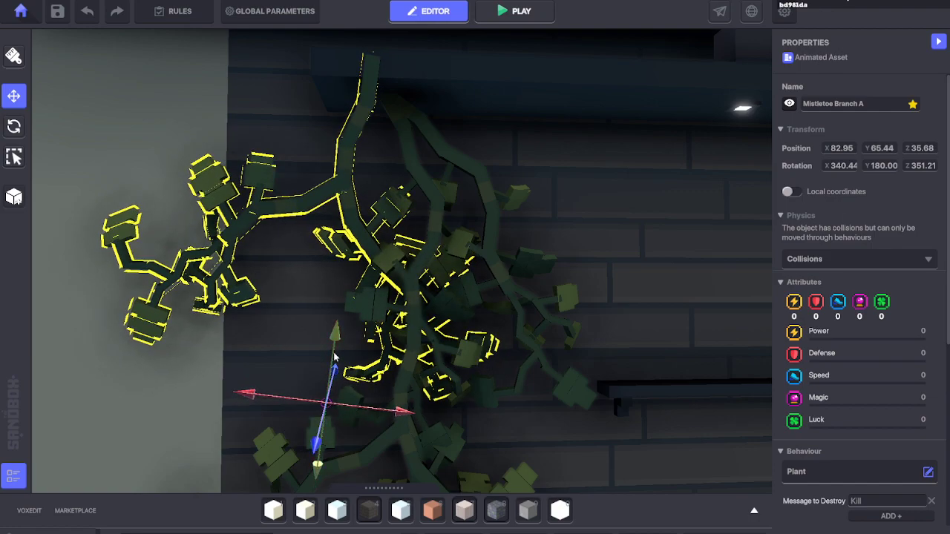
mouse_move(335, 357)
right_mouse_down()
mouse_move(335, 369)
mouse_move(335, 353)
right_mouse_up()
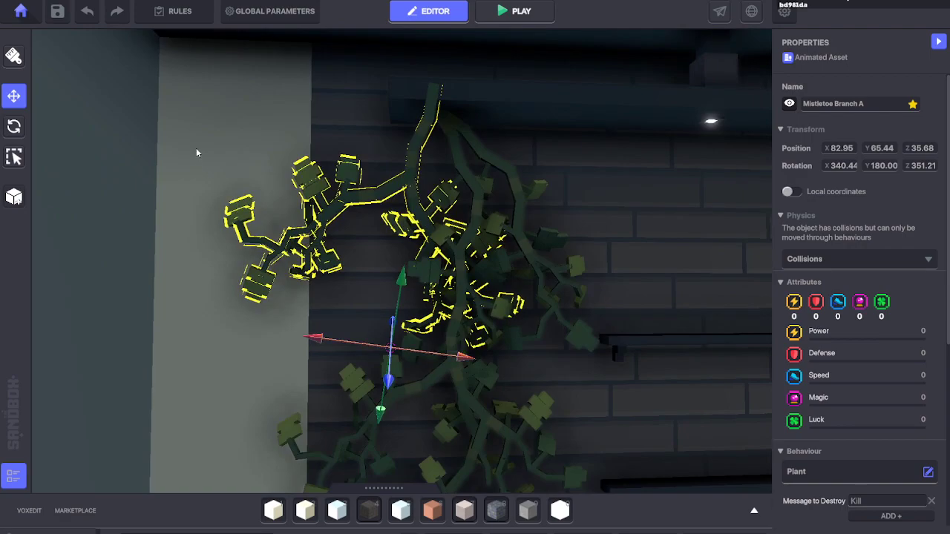
Step: Examine the hanging branches against the brick wall and shelf from a distance and from near the ceiling
left_click(197, 152)
key("s")
right_click_drag(302, 272, 318, 251)
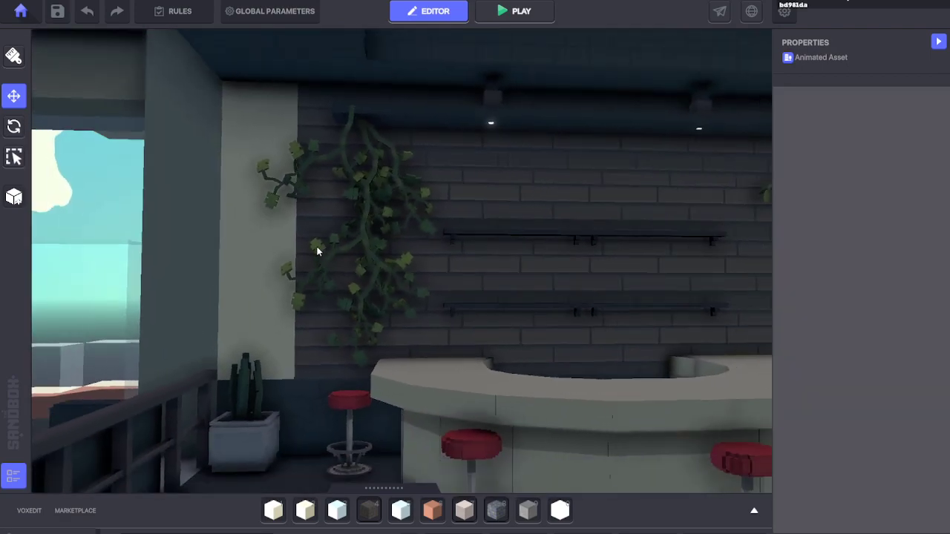
middle_click_drag(358, 131, 357, 188)
right_click_drag(419, 140, 438, 237)
middle_click_drag(437, 144, 439, 236)
right_click_drag(509, 320, 504, 220)
scroll(498, 223, "up", 4)
middle_click_drag(492, 227, 487, 214)
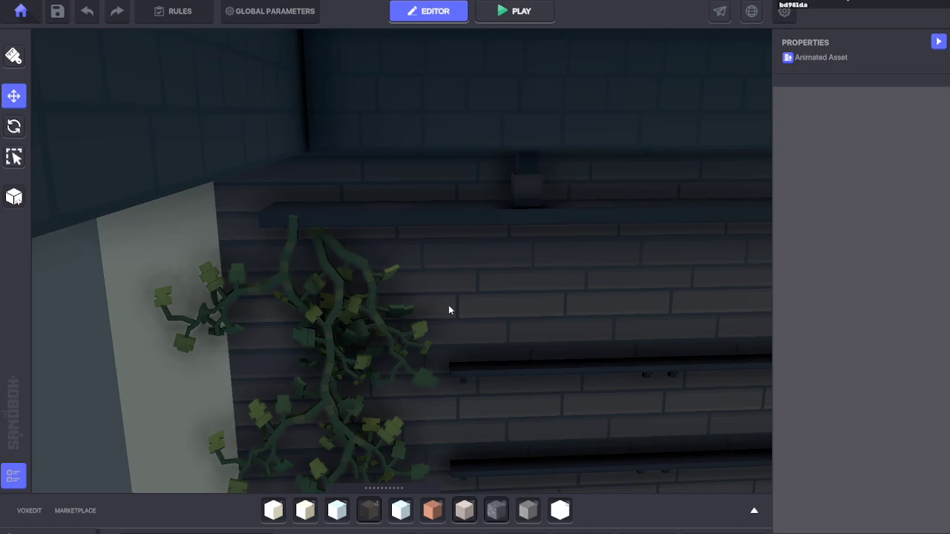
Step: Place a Mistletoe Branch B near the shelf's end and turn it to a Y rotation of 82.84
left_click_drag(423, 491, 434, 324)
left_click(230, 438)
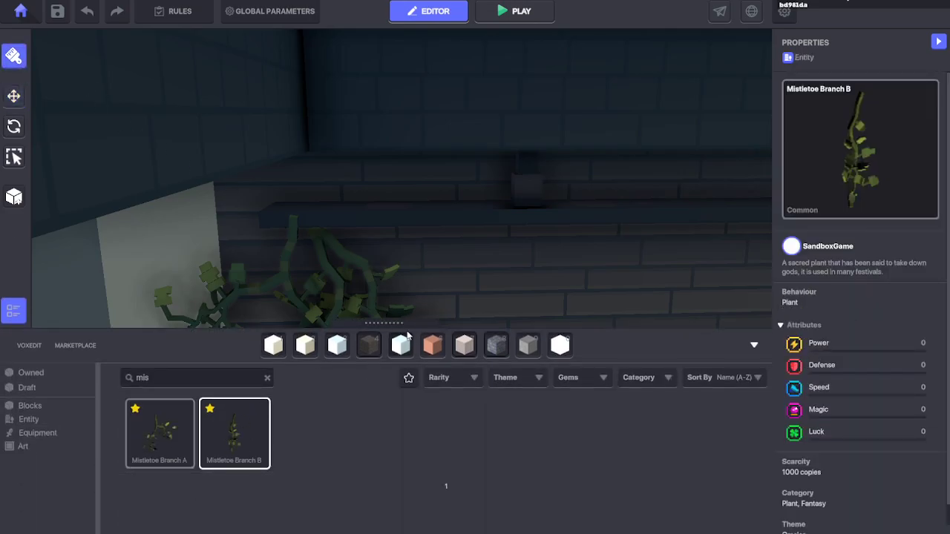
left_click(217, 213)
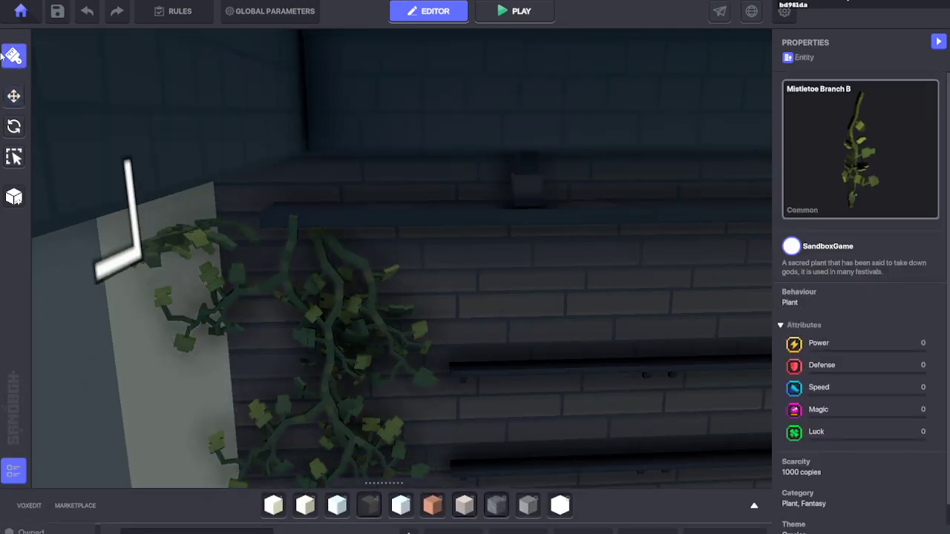
left_click(19, 100)
left_click(177, 257)
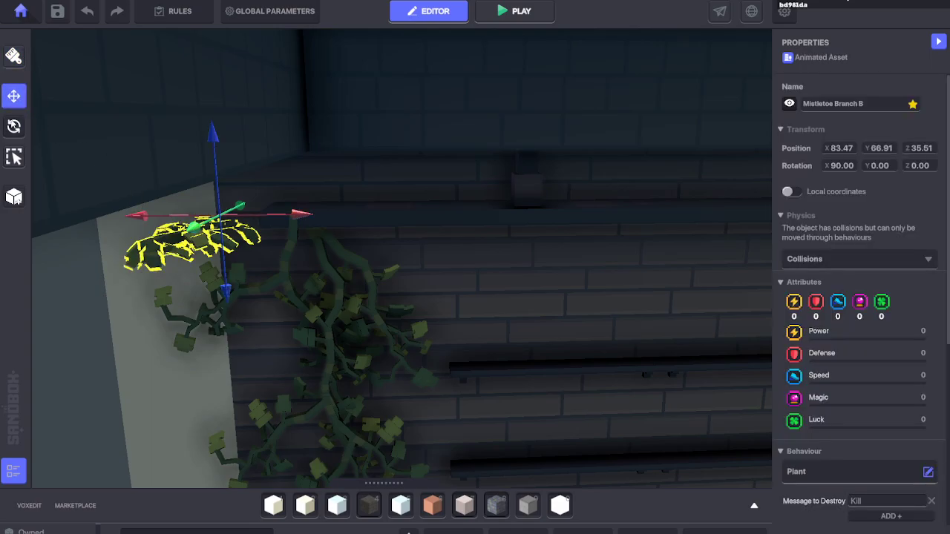
left_click(15, 127)
left_click_drag(175, 227, 1, 233)
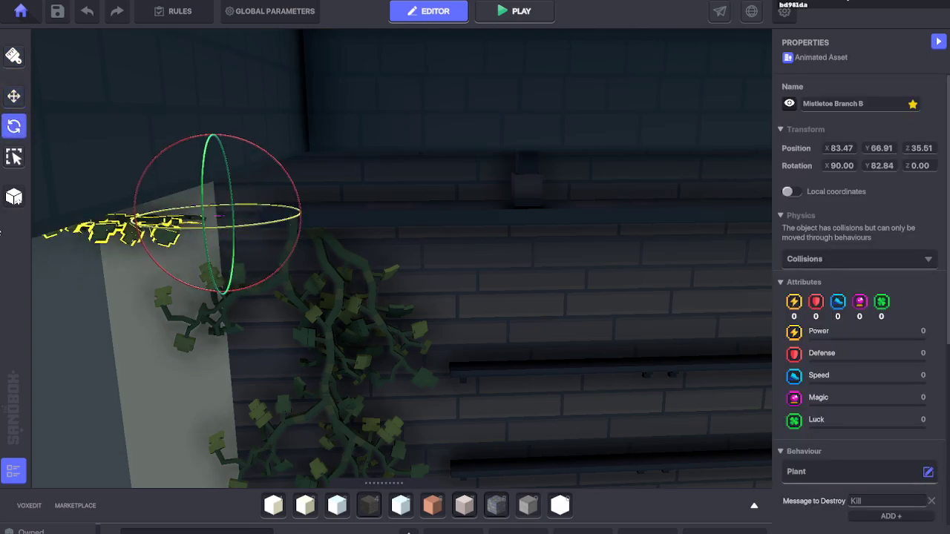
Step: Move Mistletoe Branch B onto the top of the shelf at X 81.60, Y 67.13, Z 35.83
left_click(13, 96)
left_click_drag(212, 132, 213, 94)
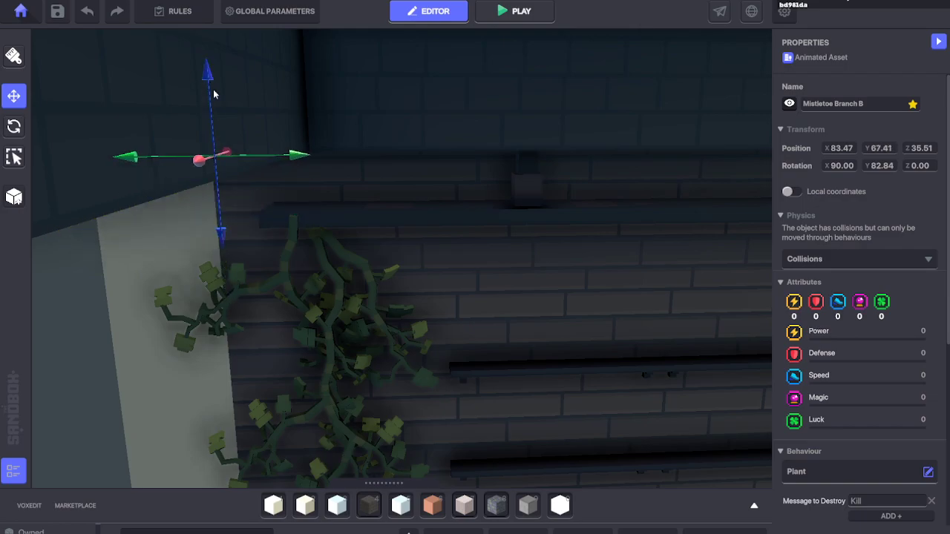
left_click_drag(317, 158, 505, 198)
left_click_drag(431, 228, 432, 258)
right_click_drag(432, 257, 381, 213)
right_click_drag(485, 175, 439, 210)
left_click_drag(352, 250, 478, 274)
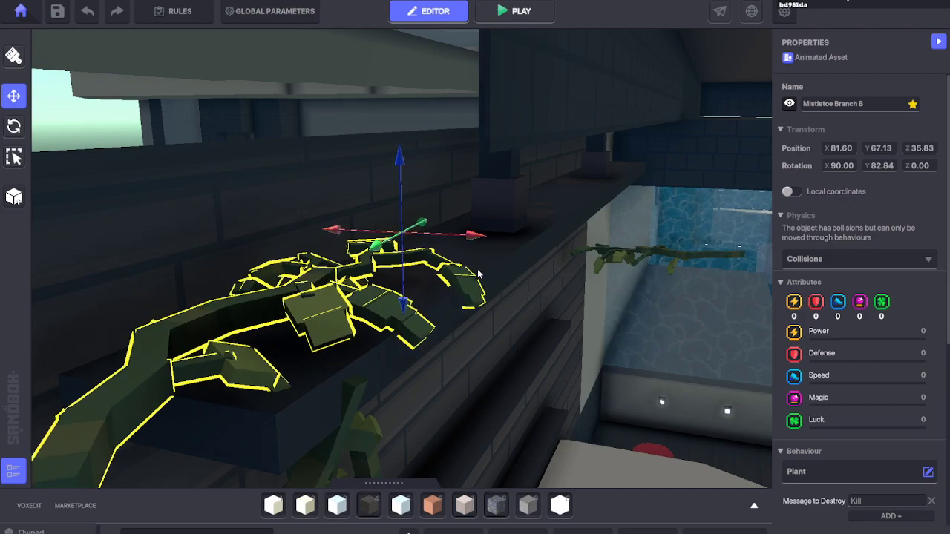
Step: Turn Mistletoe Branch B to a Y rotation of 80.80 and slide it along the shelf to X 80.76, Z 35.70
left_click(14, 131)
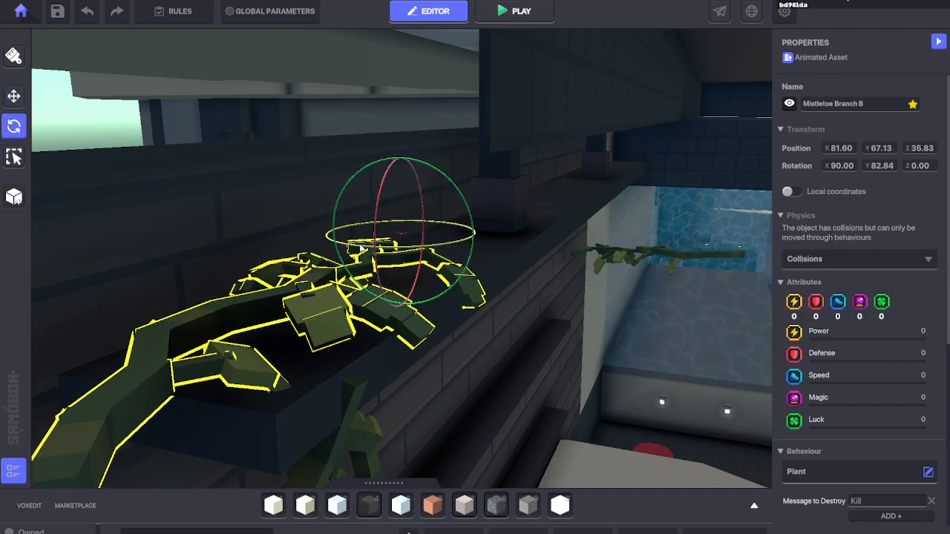
left_click_drag(358, 244, 360, 288)
left_click(14, 99)
left_click_drag(380, 250, 450, 234)
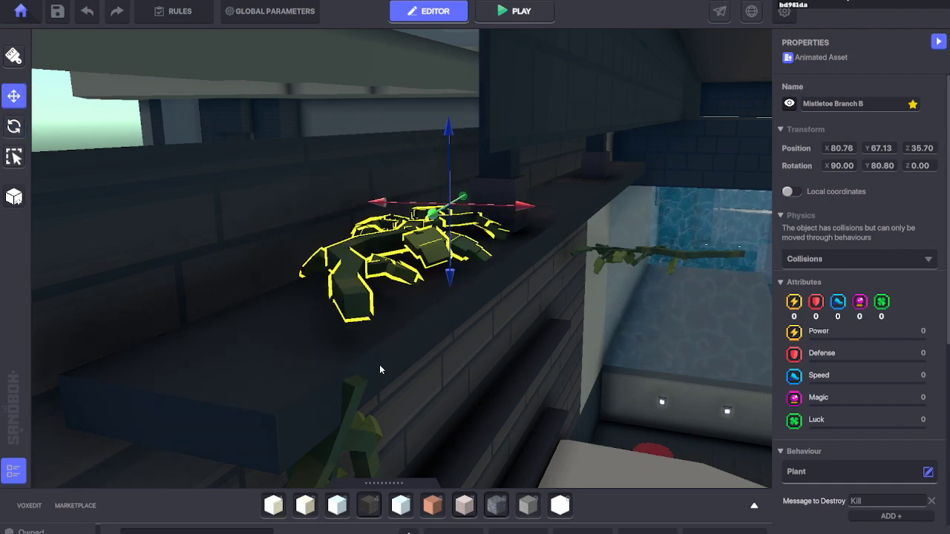
Step: Tilt Mistletoe Branch B to an X rotation of 80.12 and raise it to X 80.89, Y 67.36, Z 35.72
left_click(19, 128)
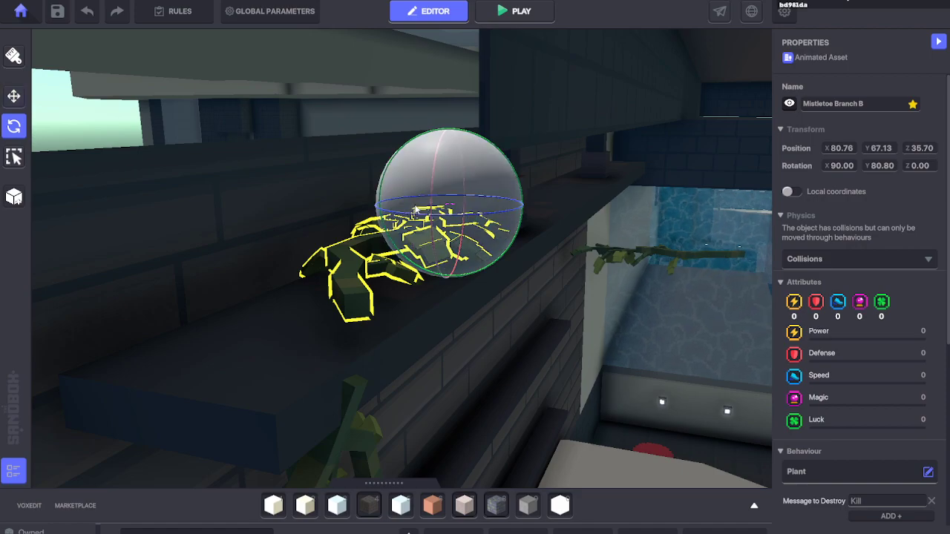
left_click_drag(430, 205, 430, 213)
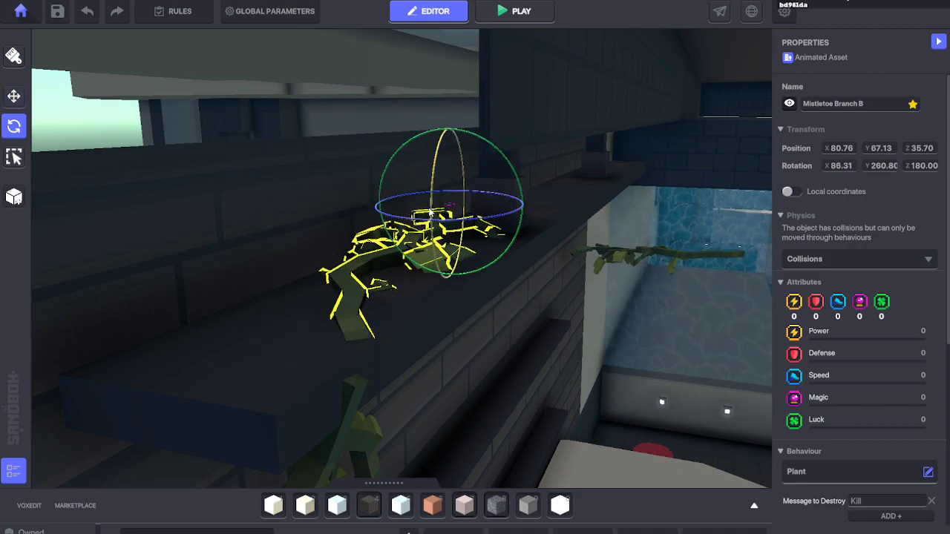
left_click(13, 97)
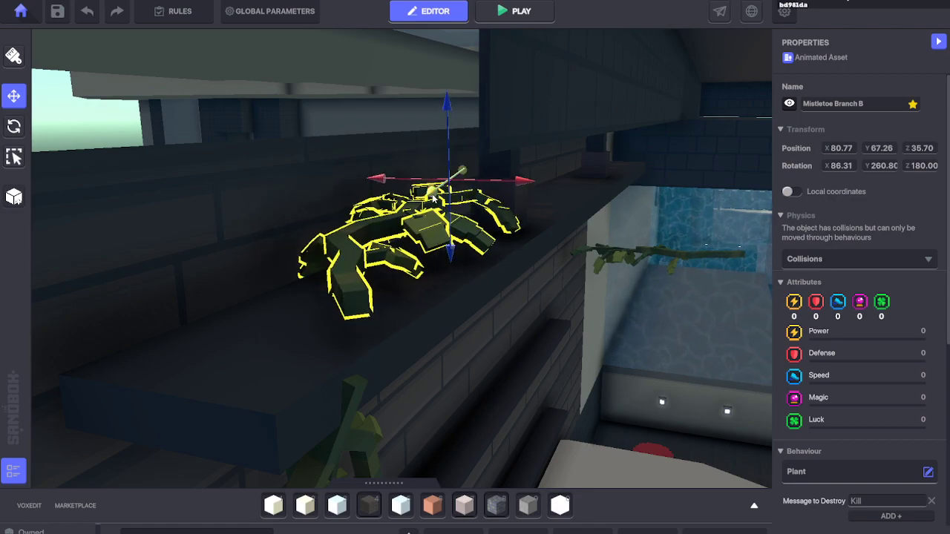
left_click_drag(433, 198, 427, 208)
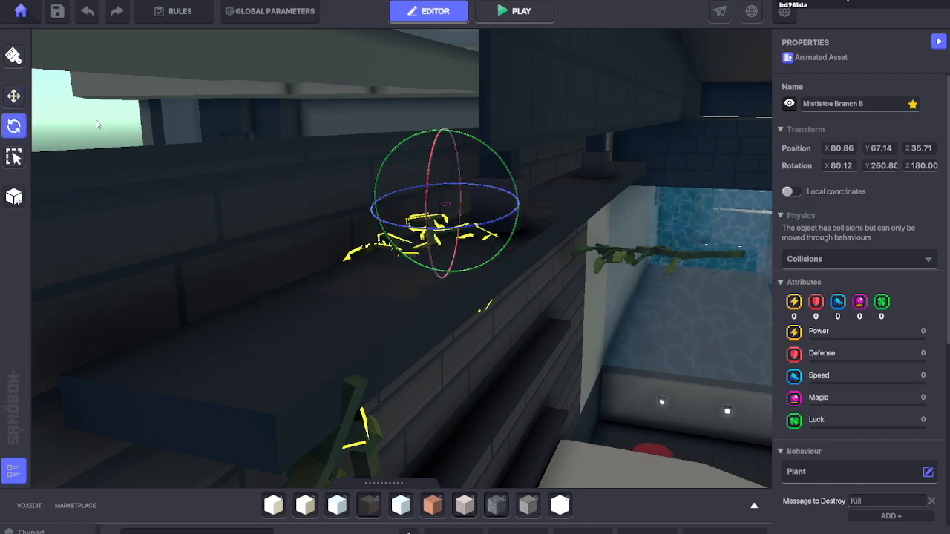
left_click_drag(434, 124, 428, 82)
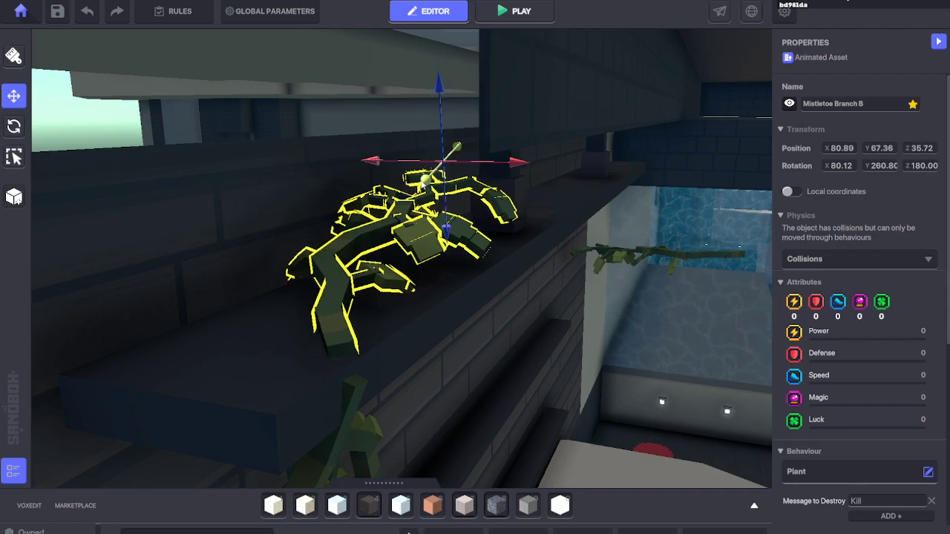
Step: Shift Mistletoe Branch B to X 80.97, Y 67.36, Z 35.79 so its stem meets the hanging branch at the shelf's edge
left_click_drag(426, 192, 425, 200)
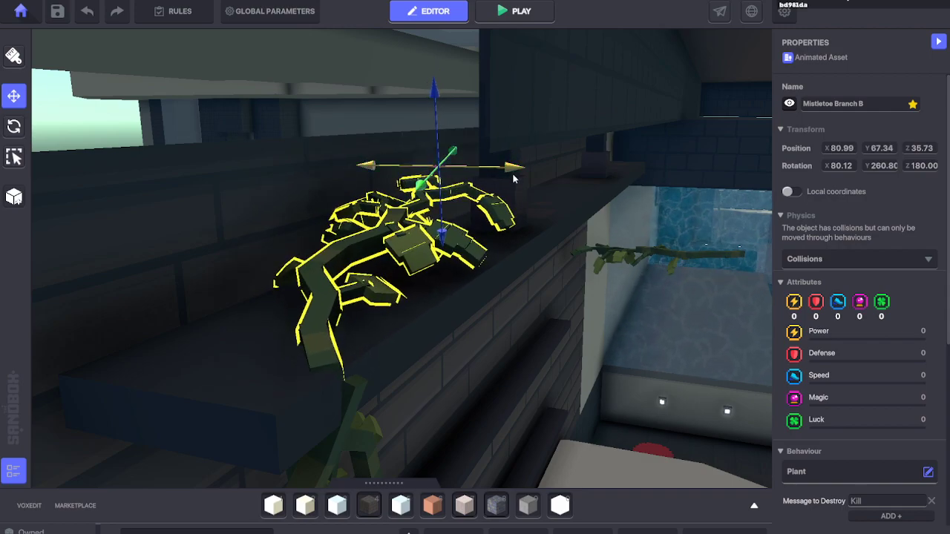
right_click_drag(486, 254, 466, 245)
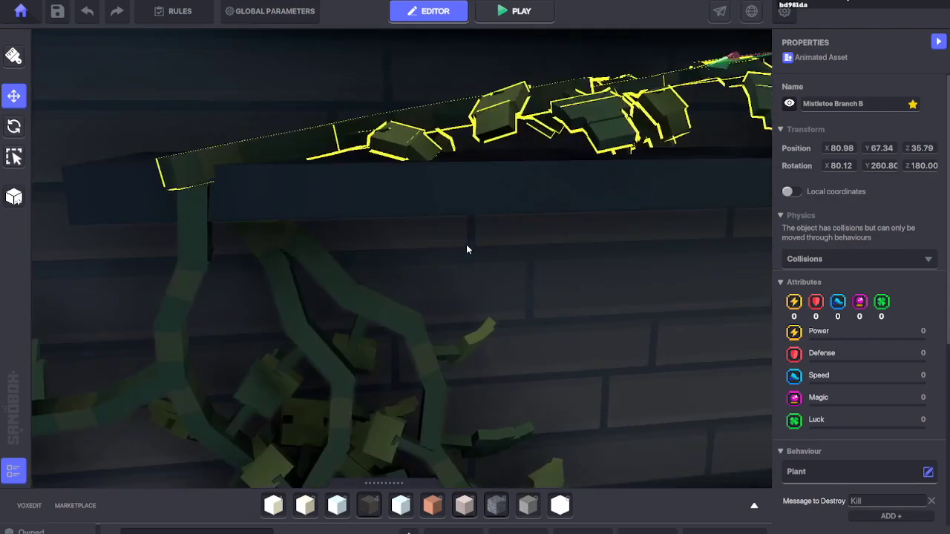
scroll(465, 253, "down", 3)
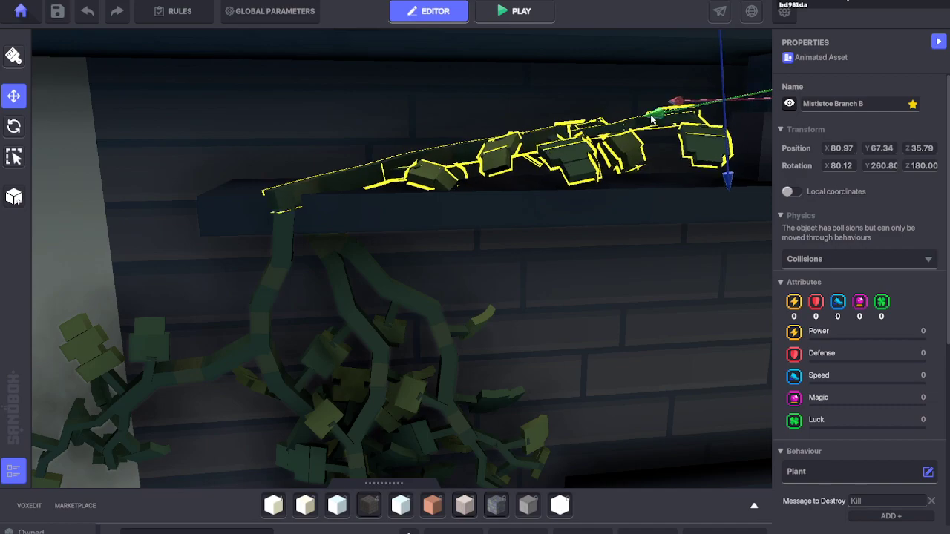
left_click_drag(725, 39, 728, 43)
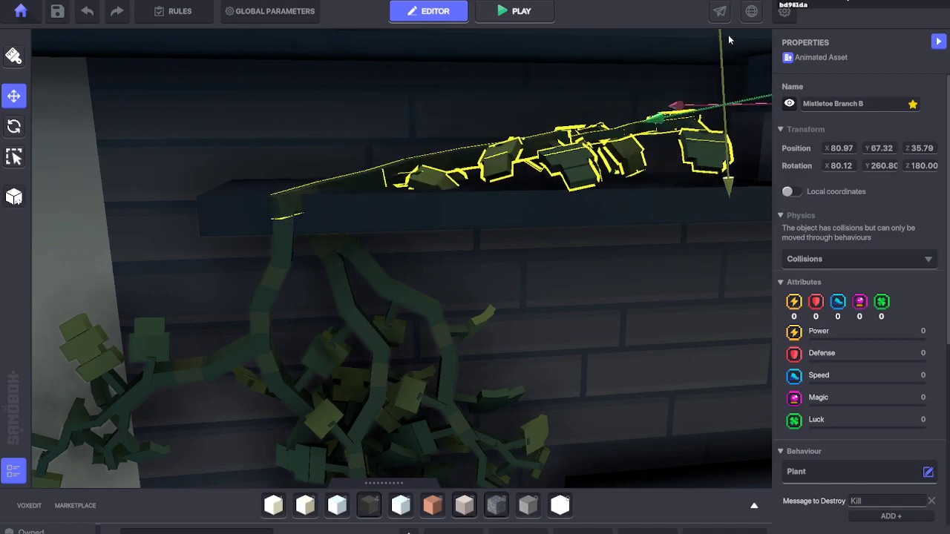
left_click_drag(656, 121, 662, 119)
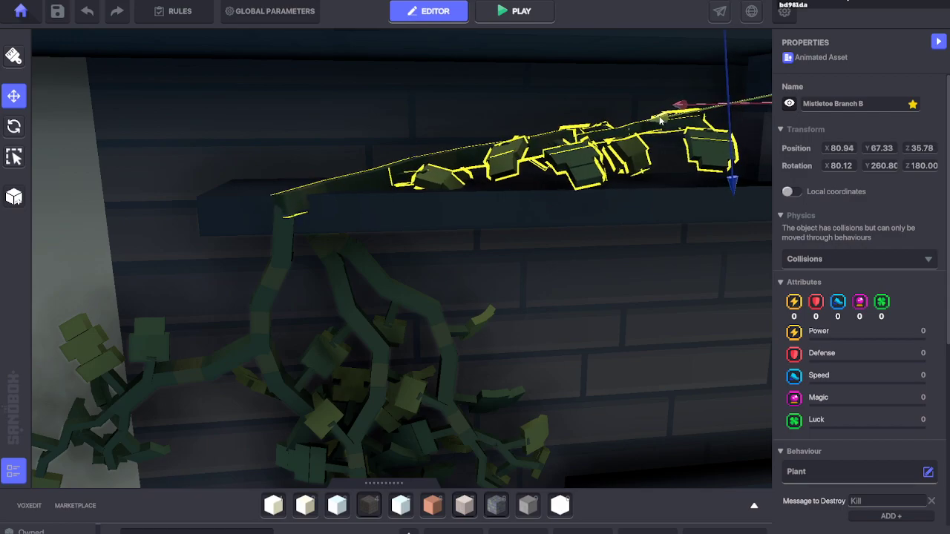
scroll(531, 267, "down", 3)
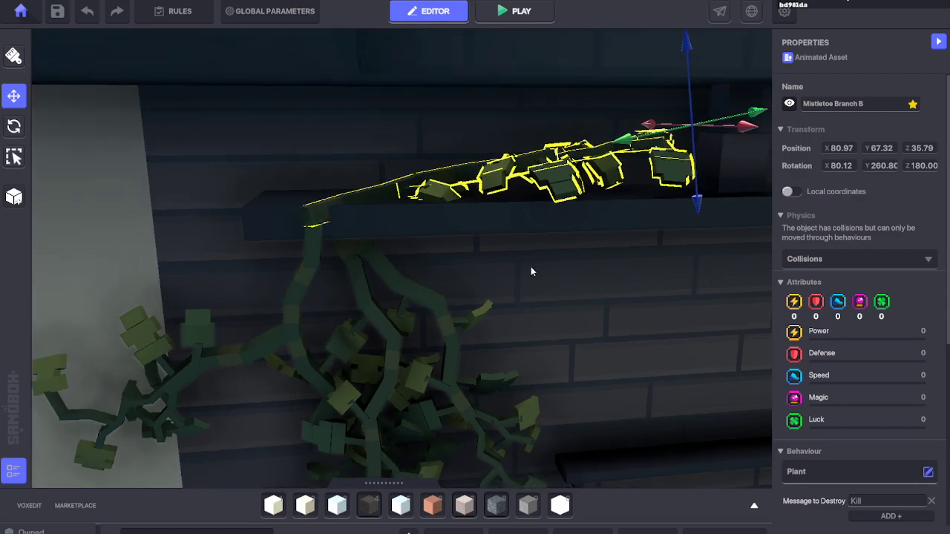
scroll(531, 262, "up", 2)
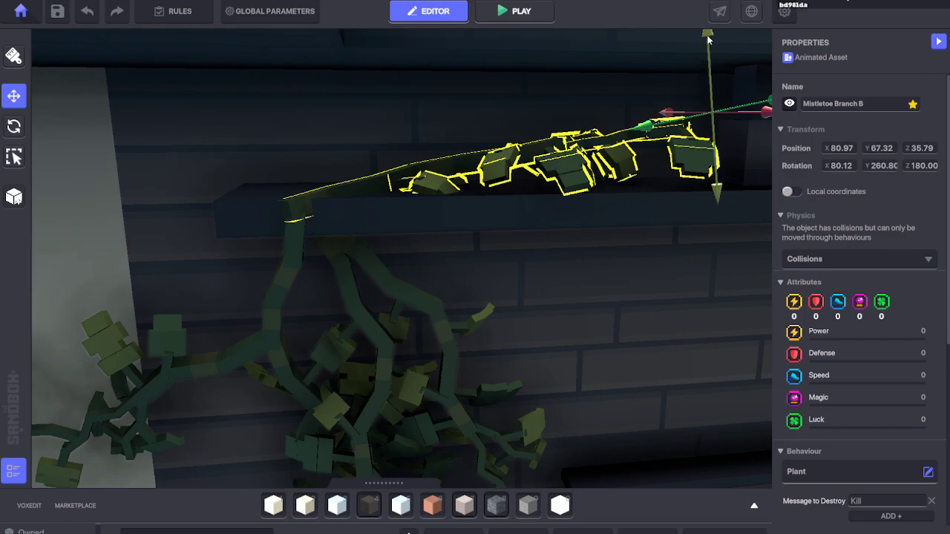
left_click_drag(708, 39, 709, 31)
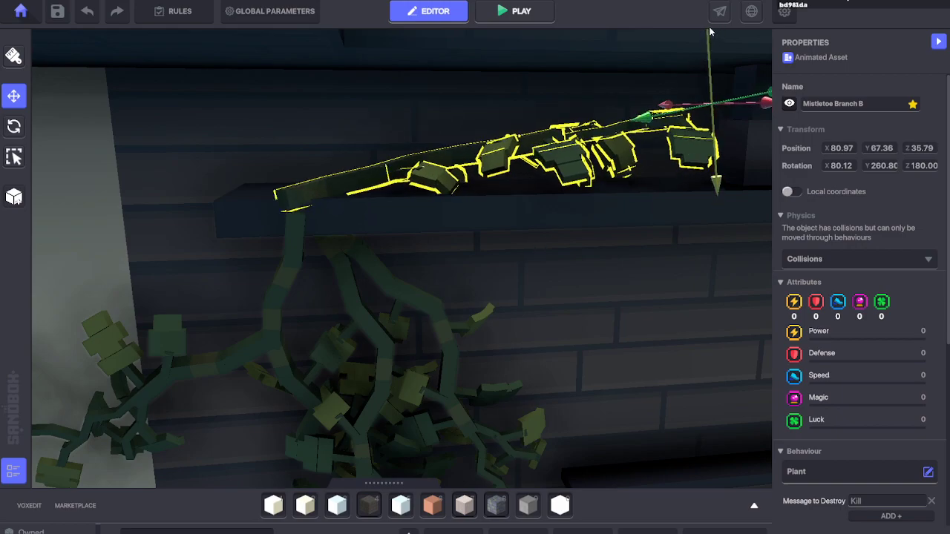
Step: Raise Mistletoe Branch A to X 82.93, Y 65.52, Z 35.70 to join the branch lying on the shelf
left_click(299, 238)
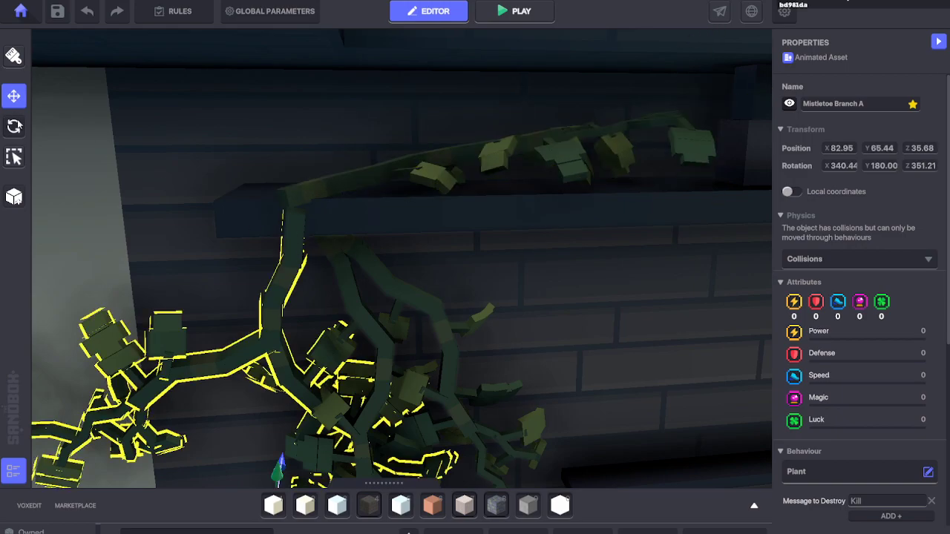
scroll(305, 310, "down", 3)
scroll(332, 394, "up", 4)
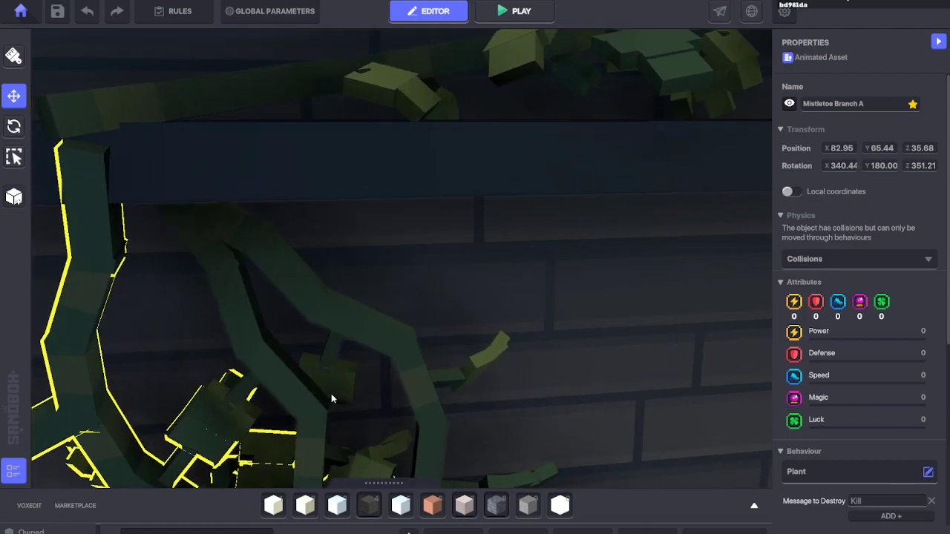
scroll(334, 391, "down", 1)
scroll(335, 393, "down", 2)
left_click_drag(280, 473, 265, 453)
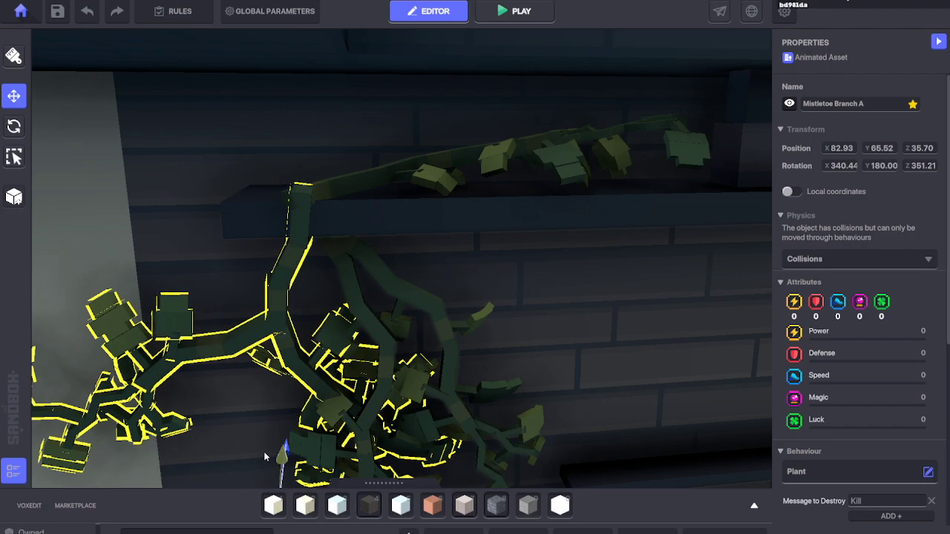
Step: Nudge Mistletoe Branch B on the shelf to X 80.93, Z 35.84 and check the joint from the shelf's end
left_click(351, 185)
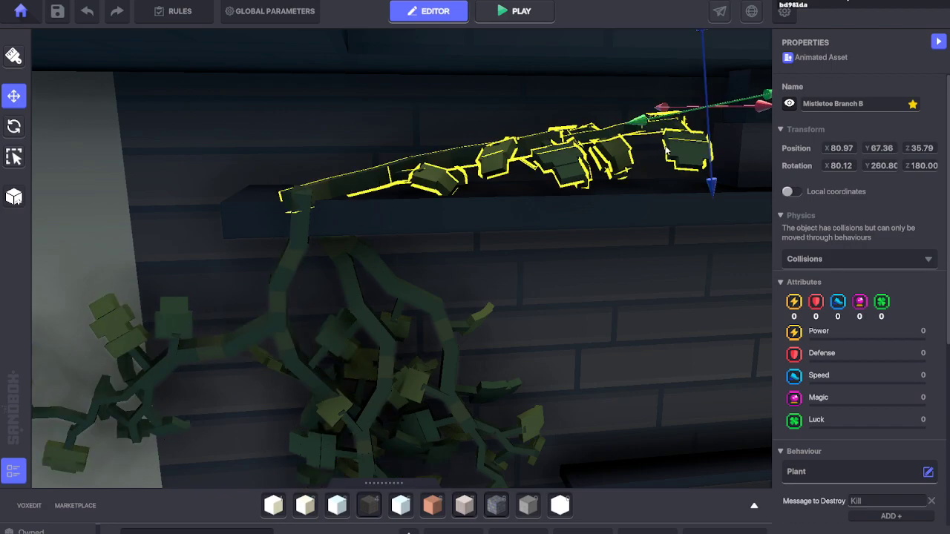
left_click_drag(757, 110, 766, 111)
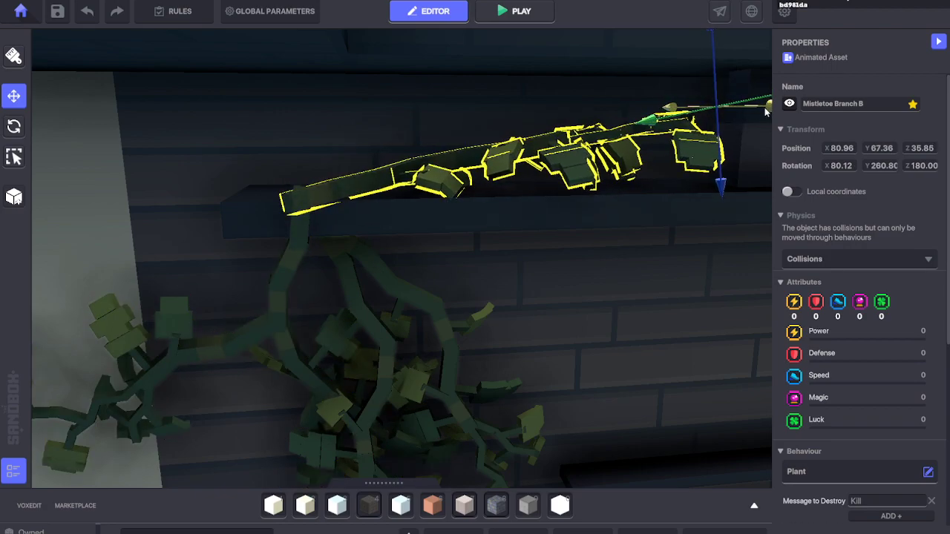
mouse_move(653, 119)
left_mouse_down()
mouse_move(670, 116)
mouse_move(659, 121)
left_mouse_up()
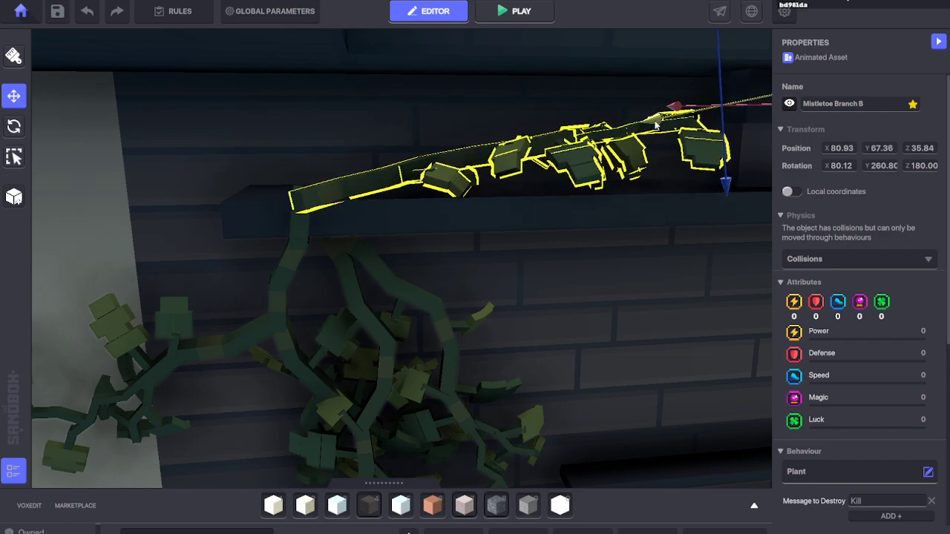
right_click_drag(505, 200, 479, 218)
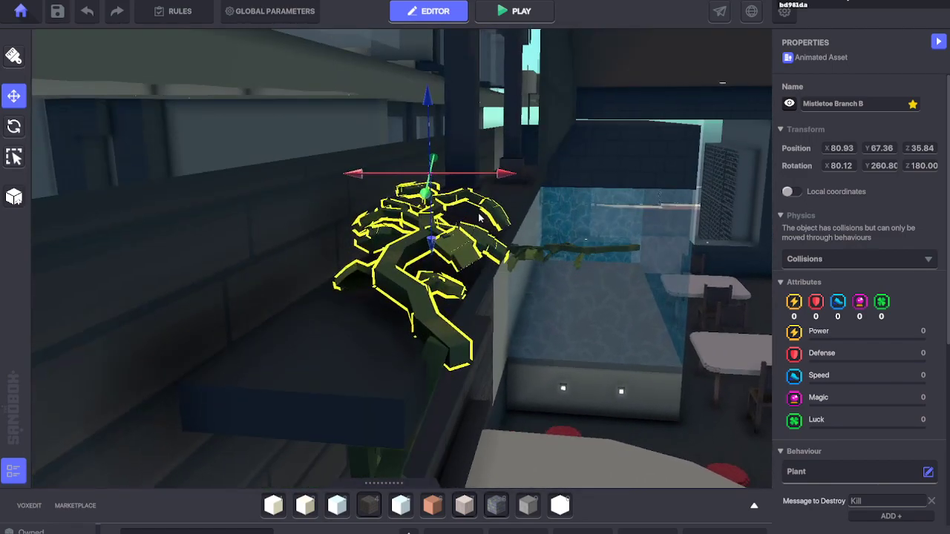
Step: Shift Mistletoe Branch B on the shelf to X 80.95, Y 67.36, Z 35.82 to align its stem with the hanging branch
left_click_drag(360, 175, 350, 175)
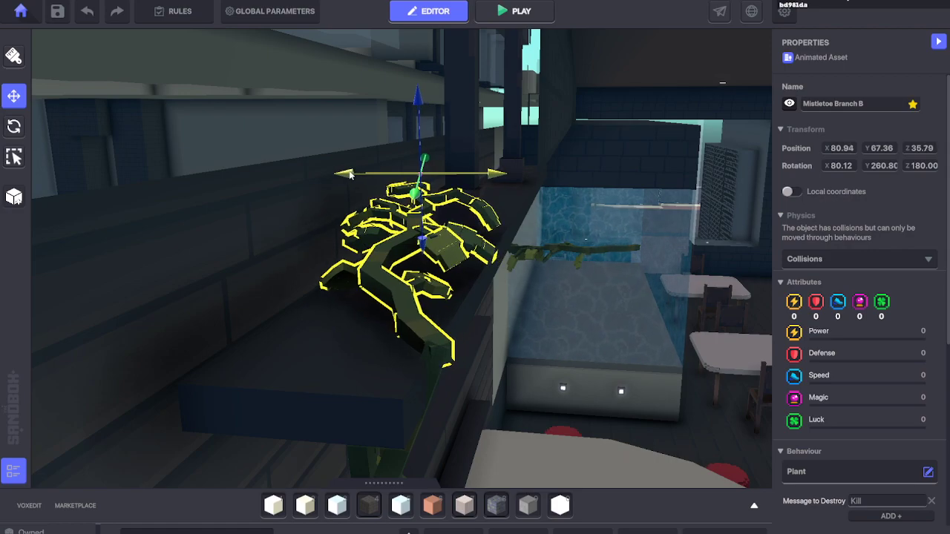
right_click_drag(570, 253, 528, 251)
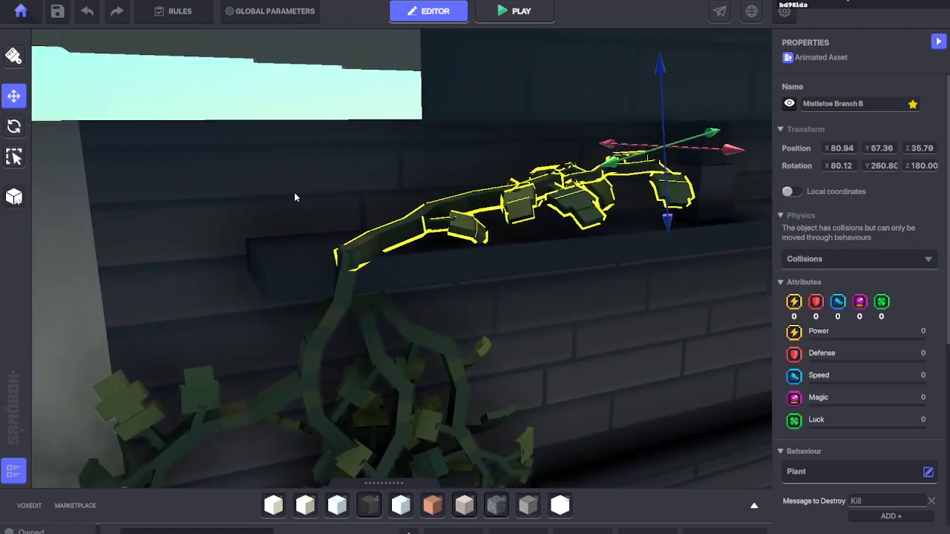
left_click(295, 193)
right_click_drag(419, 238, 327, 224)
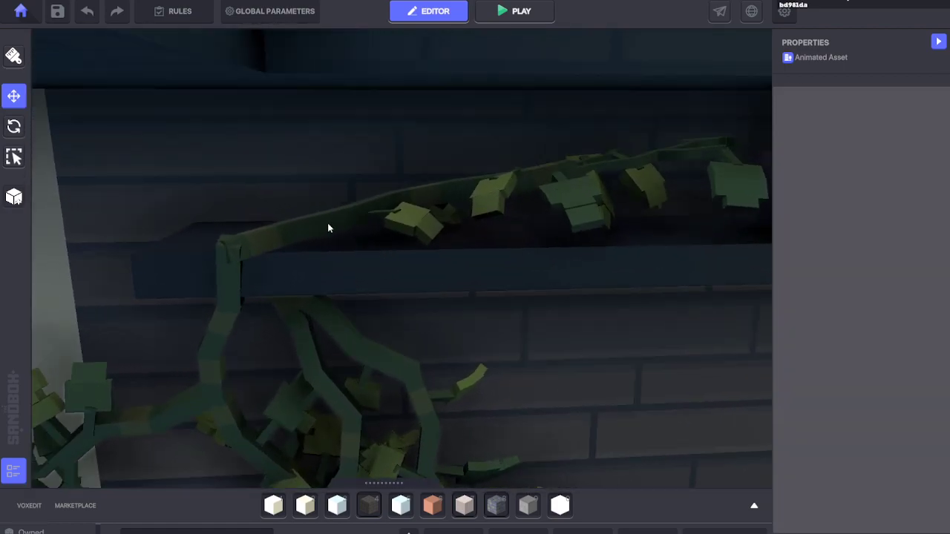
left_click(317, 239)
left_click_drag(689, 142, 684, 145)
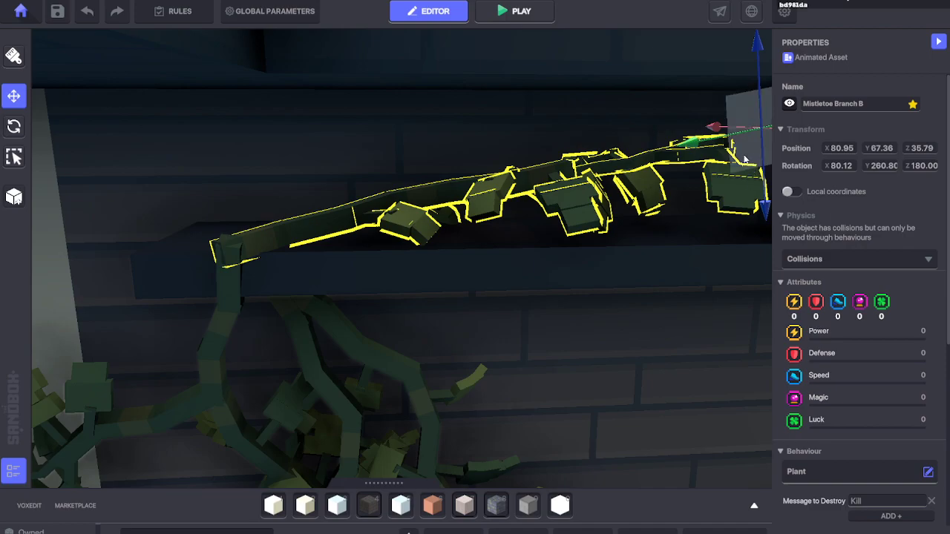
left_click_drag(719, 130, 721, 136)
Step: Reposition Mistletoe Branch A at the shelf's end to X 82.94, Y 65.49, Z 35.72
right_click_drag(562, 231, 556, 243)
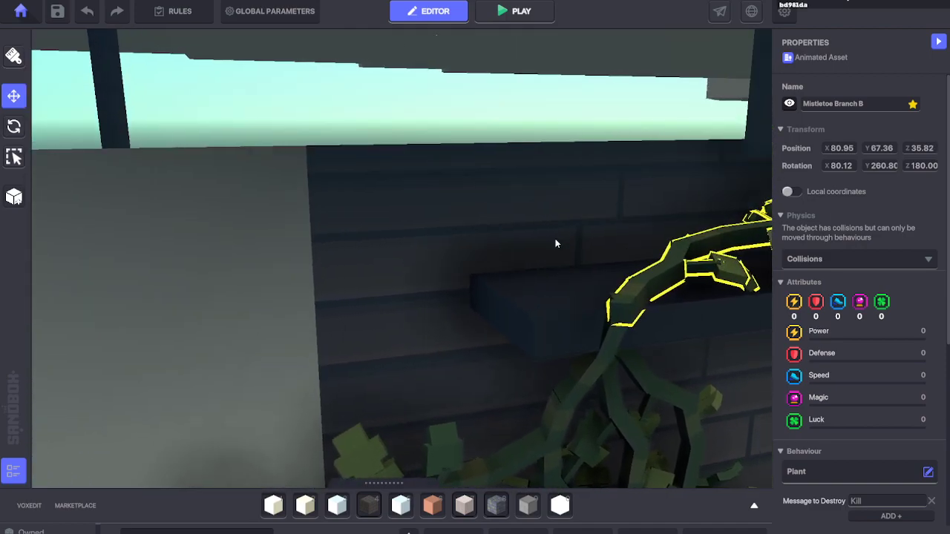
left_click(613, 349)
right_click_drag(627, 349, 624, 334)
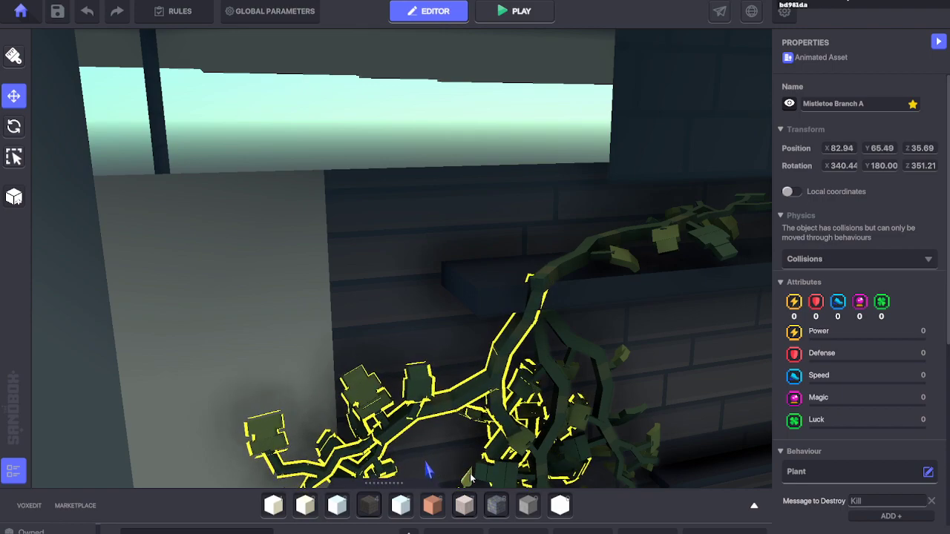
right_click_drag(520, 410, 549, 351)
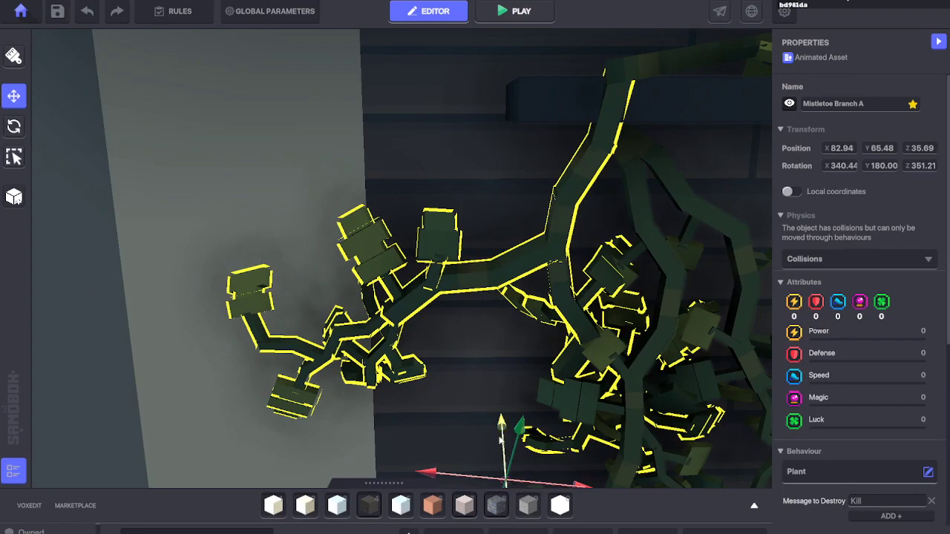
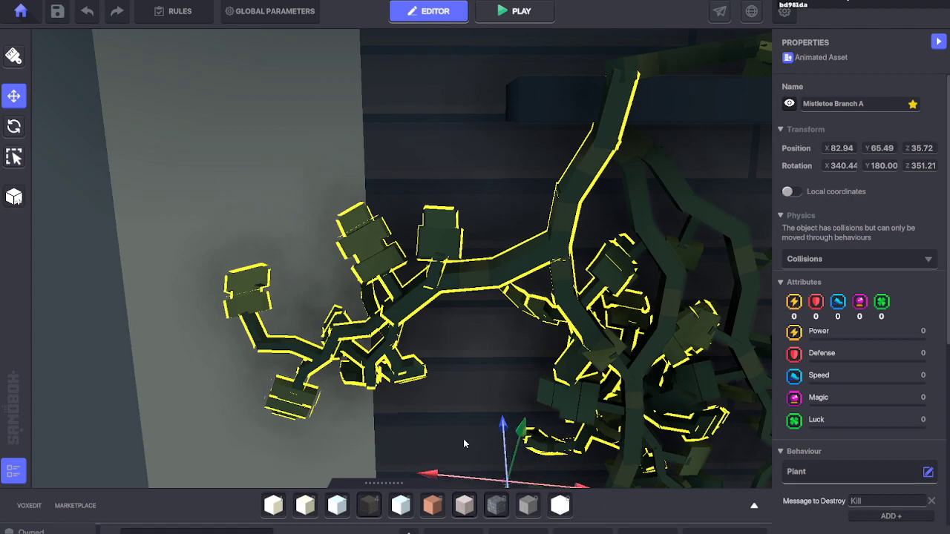
Step: Rotate Mistletoe Branch A to X 346.86, Y 198.93, Z 345.80 so it turns toward the brick wall
left_click(14, 128)
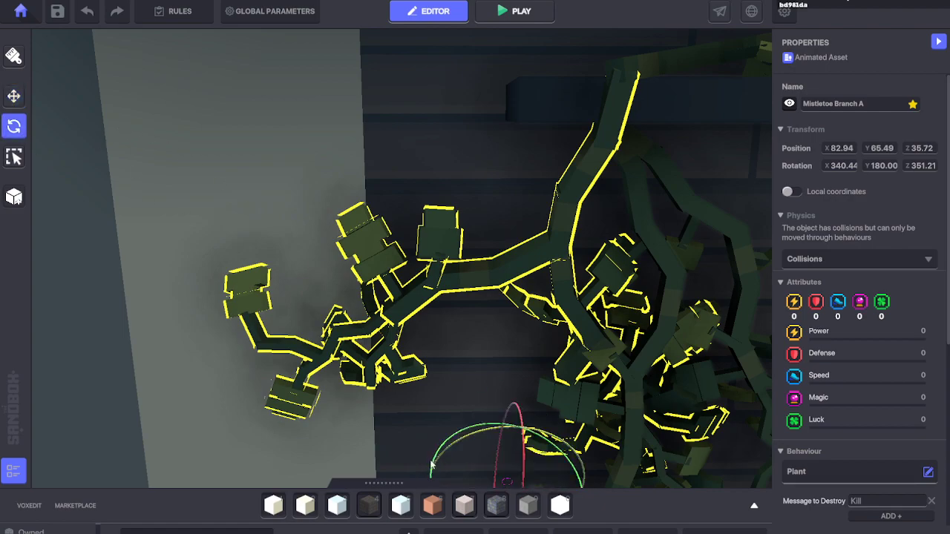
left_click_drag(431, 464, 433, 463)
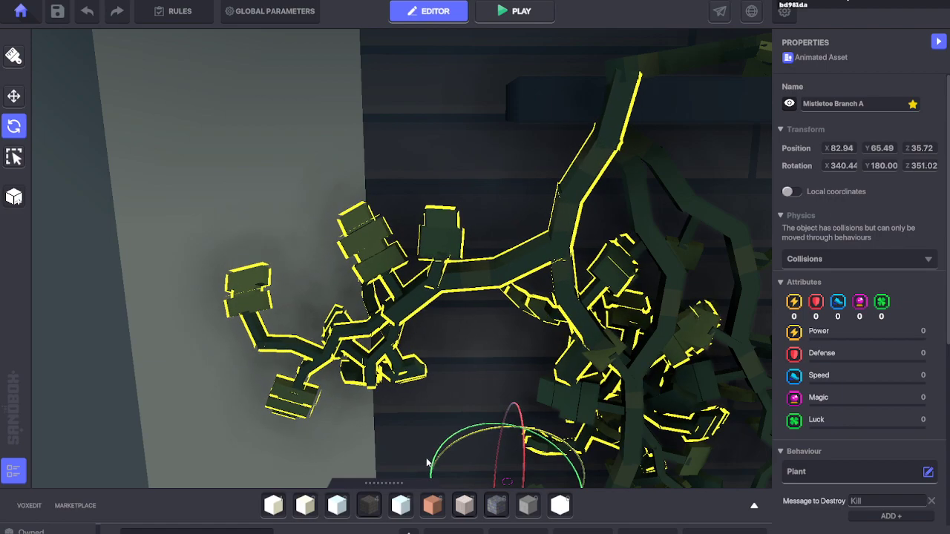
scroll(536, 445, "down", 2)
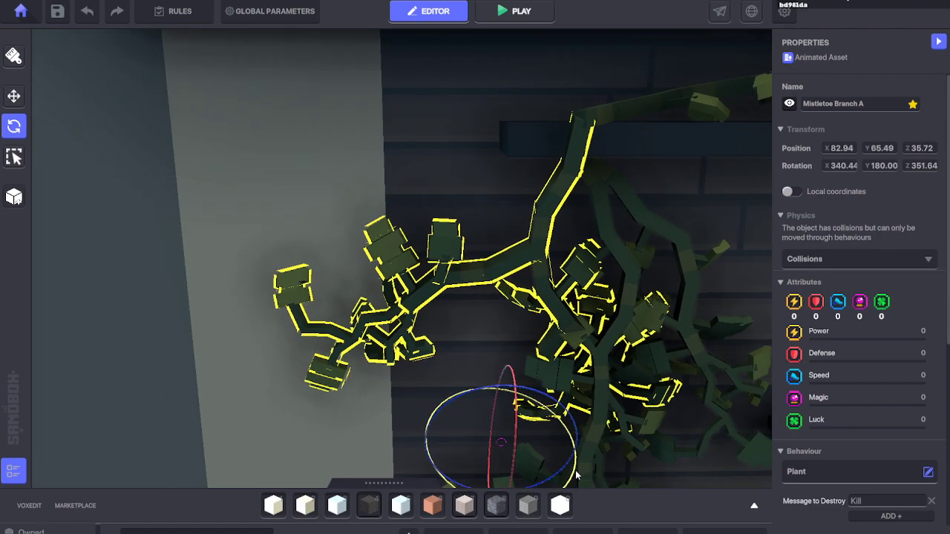
left_click_drag(566, 479, 526, 495)
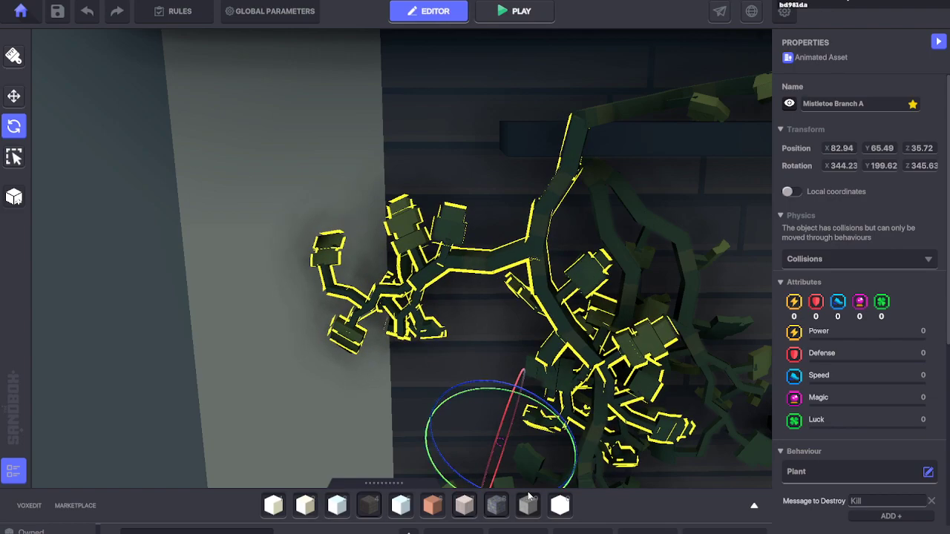
left_click(14, 96)
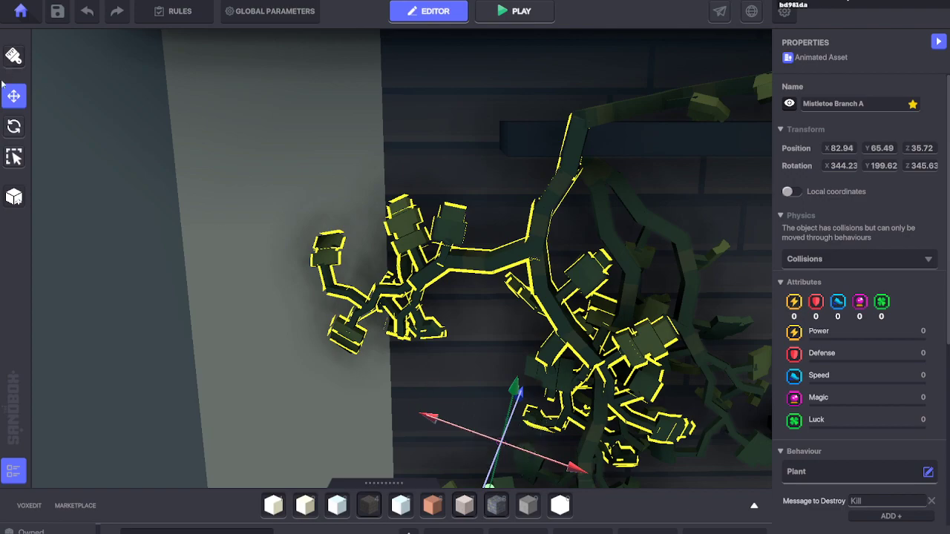
left_click(13, 127)
left_click_drag(511, 411, 507, 408)
Step: Move the rotated Mistletoe Branch A to X 82.94, Y 65.48, Z 35.81 to meet the branch on the shelf
left_click(14, 96)
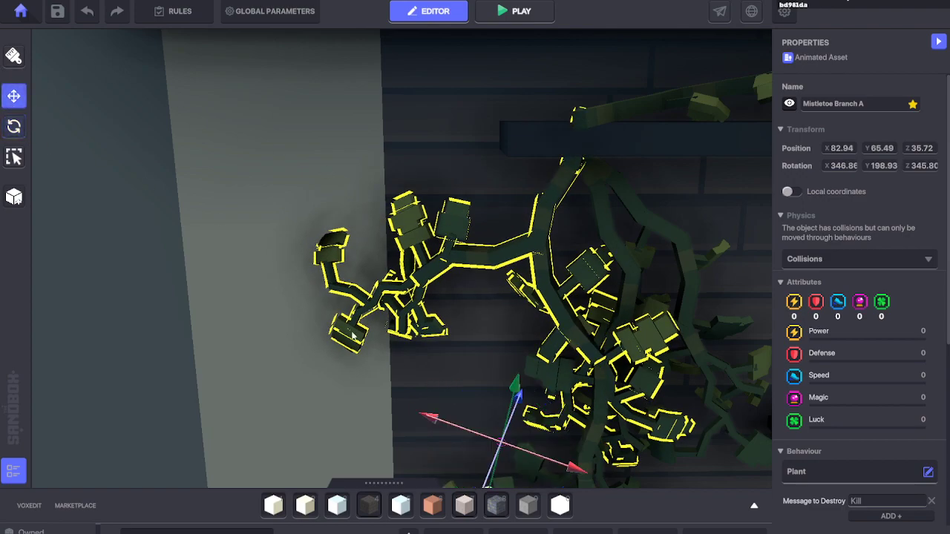
mouse_move(524, 400)
left_mouse_down()
mouse_move(518, 419)
mouse_move(510, 394)
left_mouse_up()
right_click_drag(542, 363, 572, 336)
key("s")
key("w")
key("s")
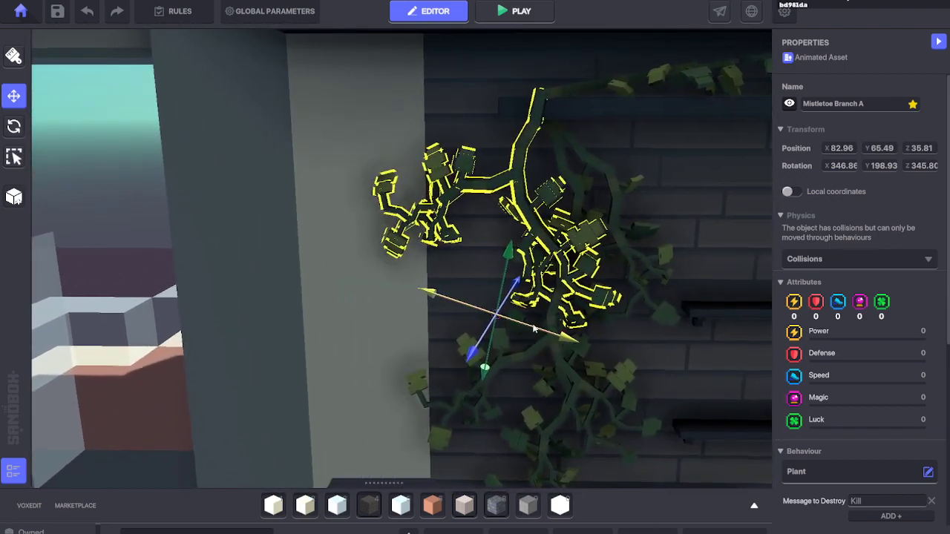
left_click_drag(558, 342, 564, 344)
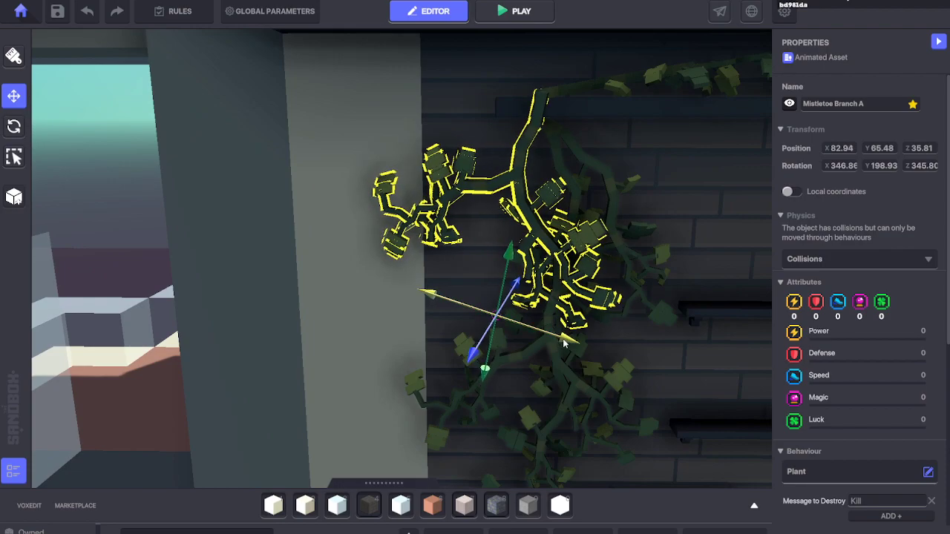
Step: Inspect the joint at the shelf's edge and nudge Mistletoe Branch A to X 82.96, Y 65.48, Z 35.82
left_click(343, 246)
right_click_drag(339, 215, 386, 232)
key("w")
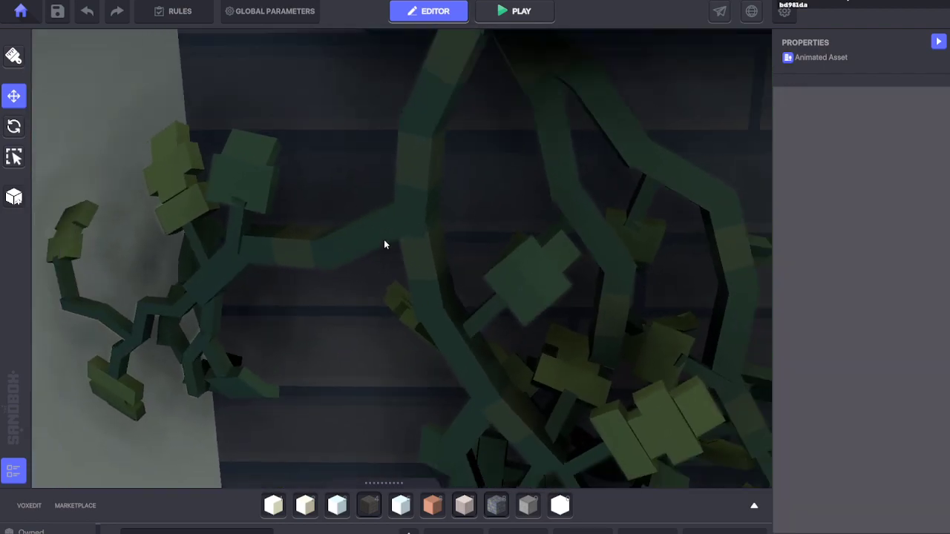
key("e")
key("s")
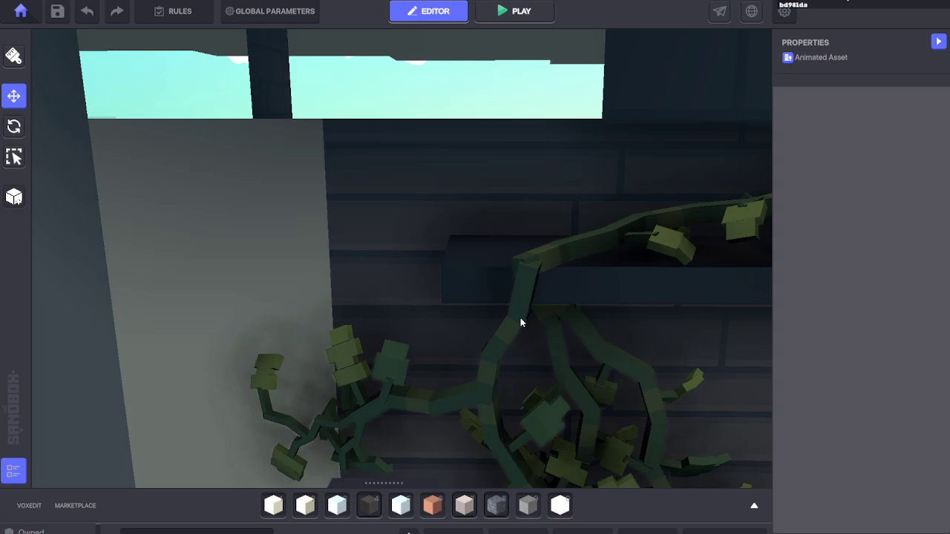
left_click(520, 321)
key("s")
key("q")
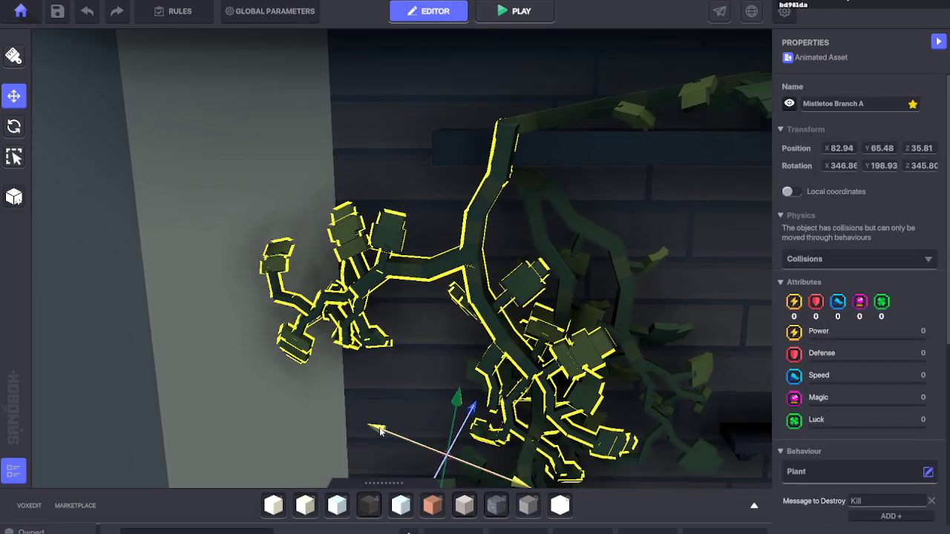
left_click_drag(381, 431, 380, 431)
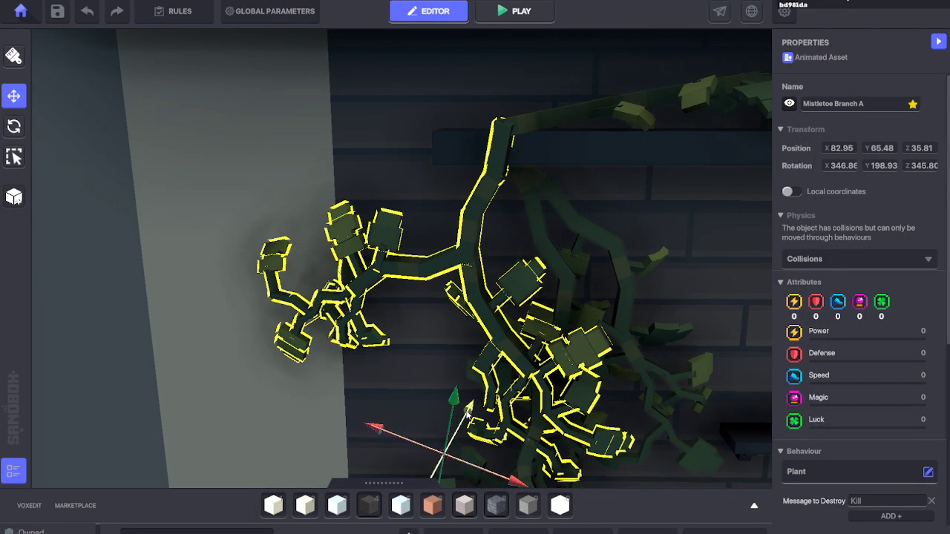
mouse_move(468, 415)
left_mouse_down()
mouse_move(471, 404)
mouse_move(472, 425)
left_mouse_up()
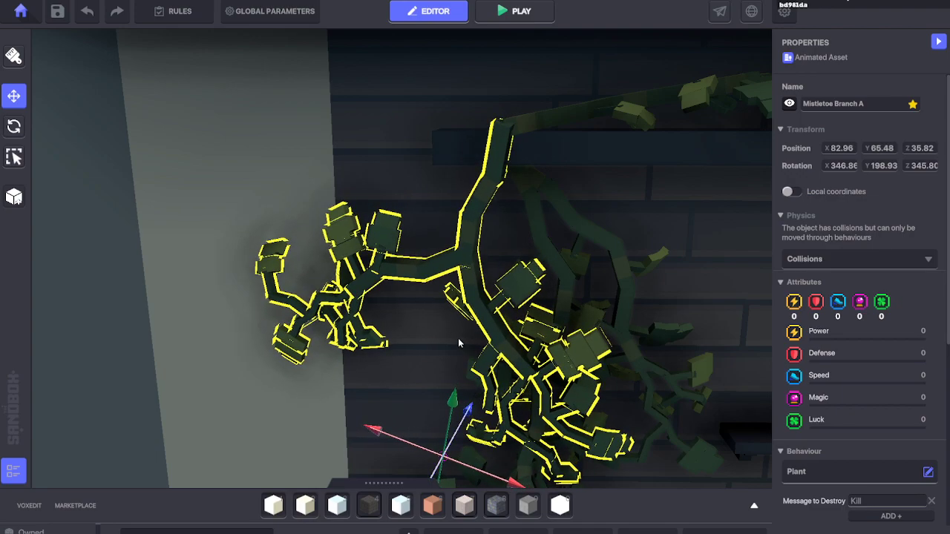
Step: Shift Mistletoe Branch B to X 80.94, Y 67.36, Z 35.85 and rotate it to X 75.81, Y 214.35, Z 134.43
left_click(524, 125)
key("f")
scroll(524, 155, "down", 3)
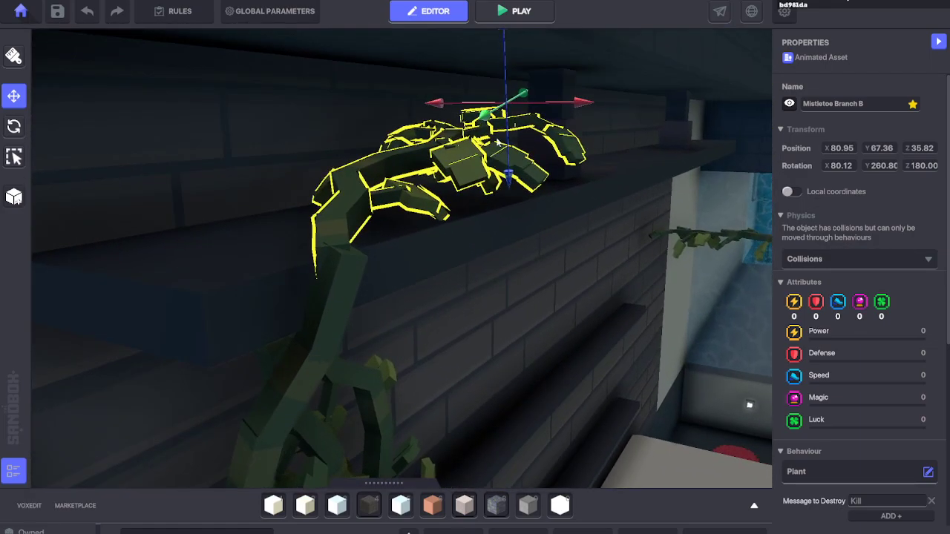
left_click_drag(574, 103, 590, 104)
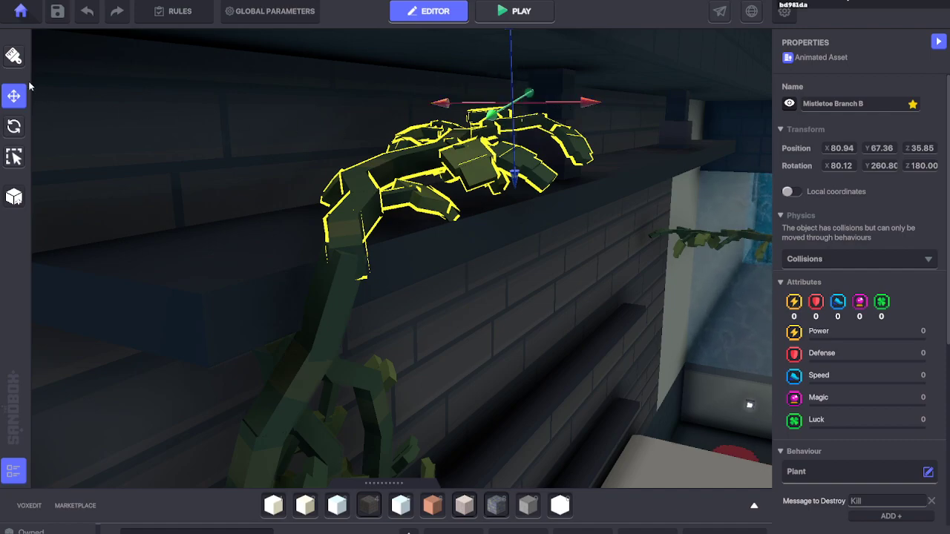
key("r")
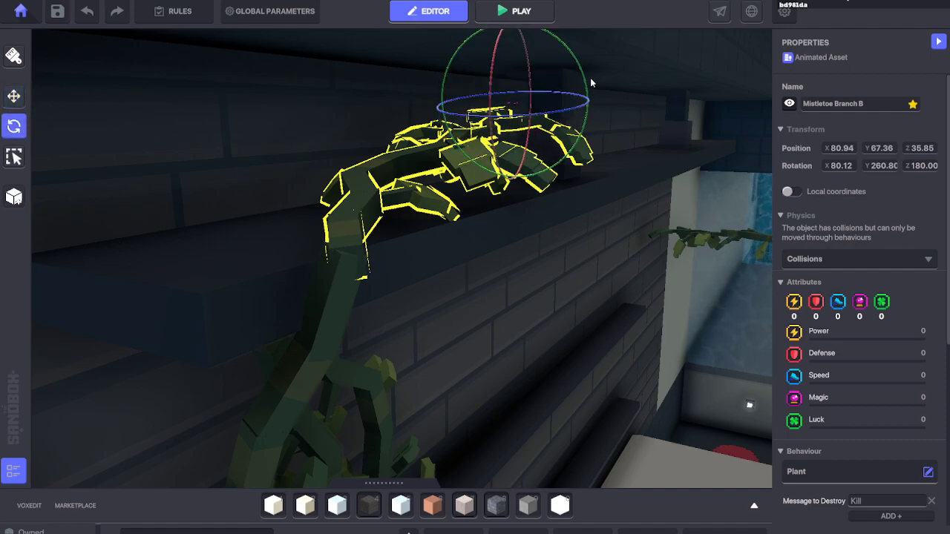
left_click_drag(590, 78, 609, 95)
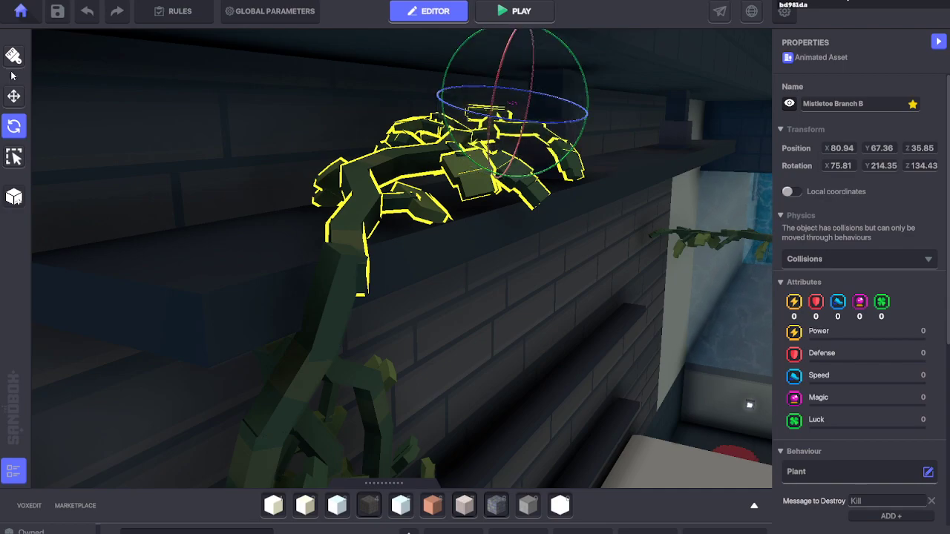
Step: Move the highlighted Mistletoe Branch B on the shelf to about X 80.95, Y 67.38, Z 35.84
left_click(14, 57)
left_click(14, 96)
left_click(428, 159)
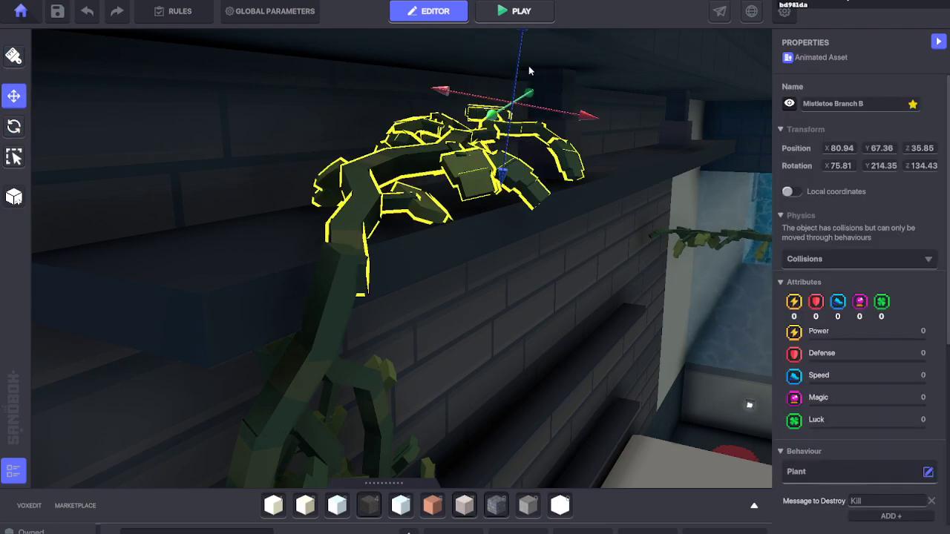
mouse_move(505, 185)
left_mouse_down()
mouse_move(504, 162)
mouse_move(502, 173)
left_mouse_up()
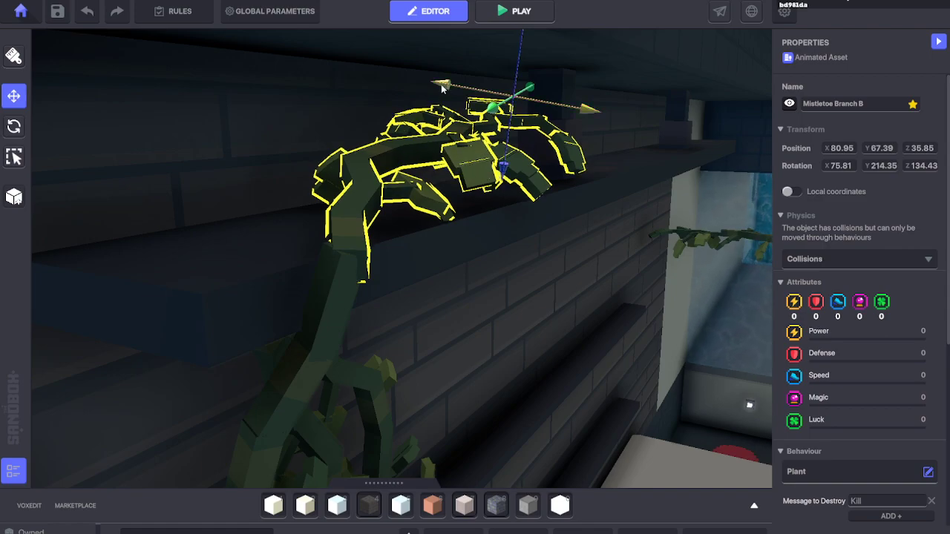
left_click_drag(441, 88, 439, 88)
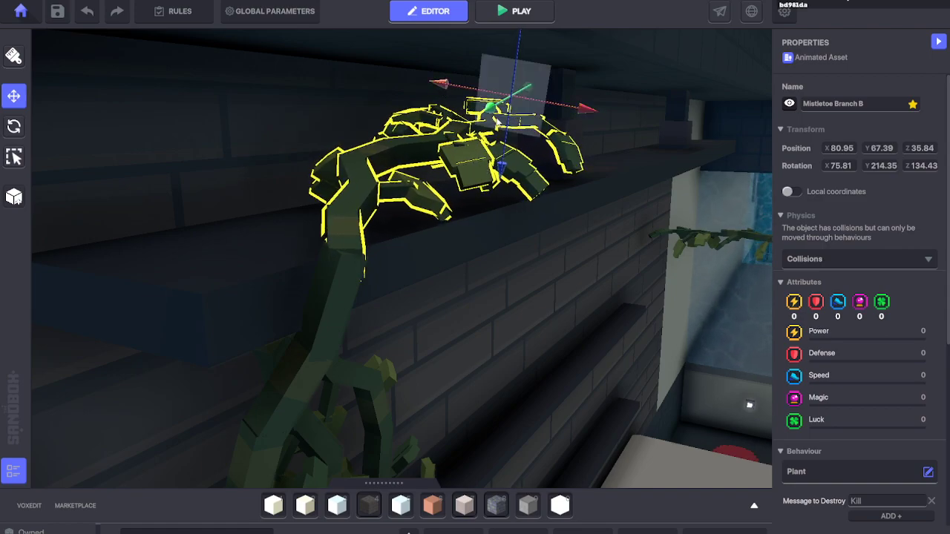
left_click_drag(503, 170, 504, 173)
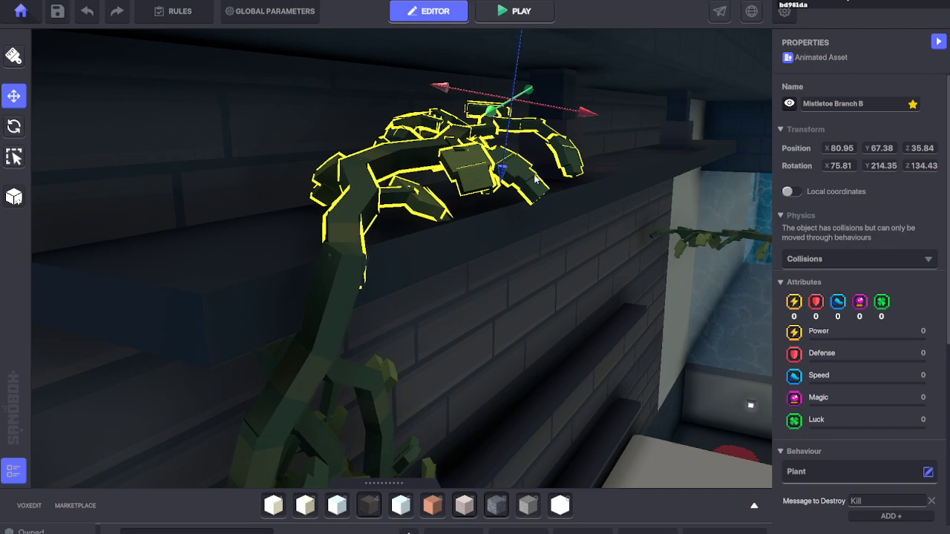
right_click_drag(536, 180, 490, 172)
left_click(306, 78)
Step: Reselect the shelf branch and nudge it along the X and Z directions to about X 80.94, Z 35.85
right_click_drag(305, 78, 386, 148)
scroll(421, 167, "down", 5)
scroll(385, 147, "up", 5)
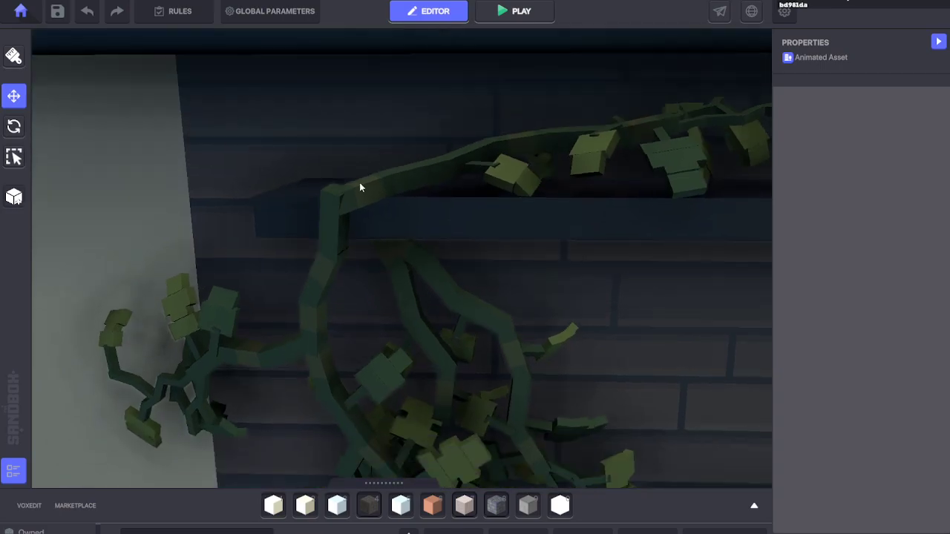
left_click(331, 206)
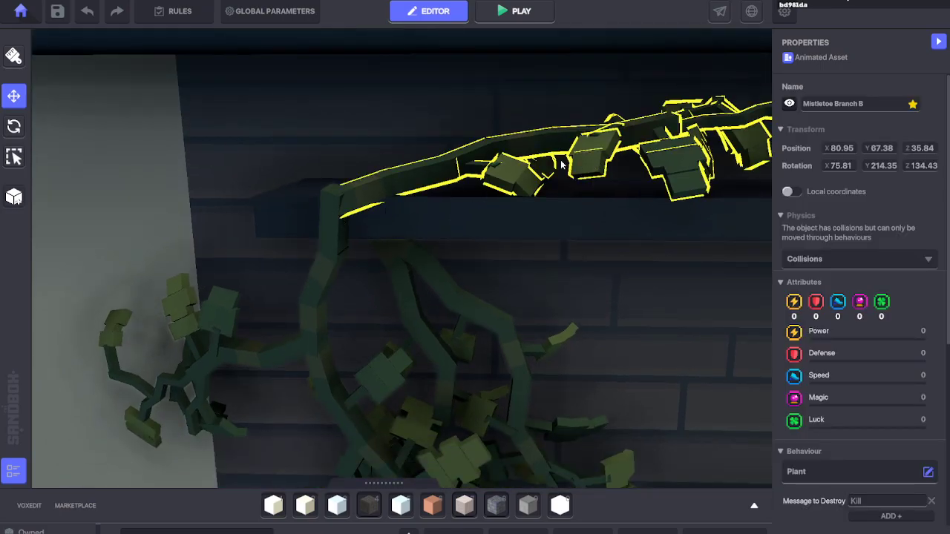
scroll(274, 140, "down", 3)
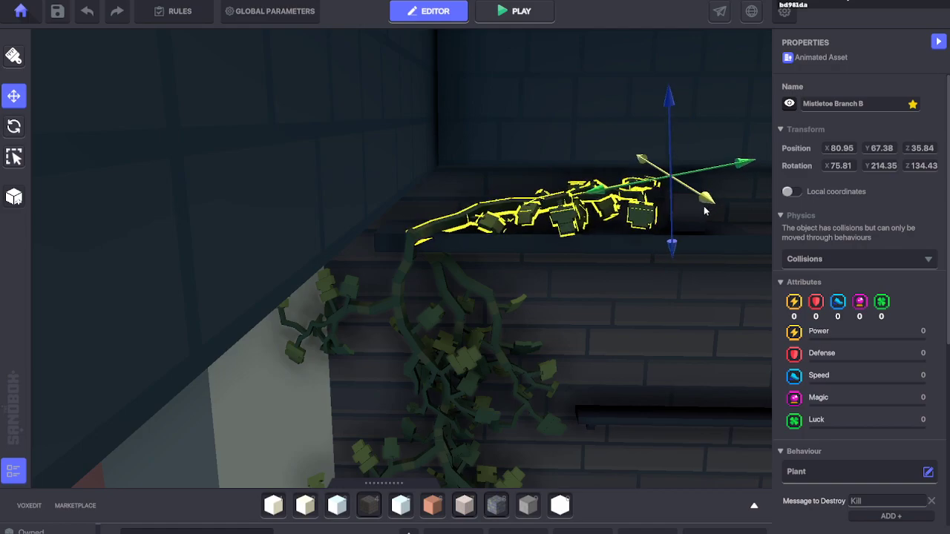
left_click_drag(704, 211, 704, 206)
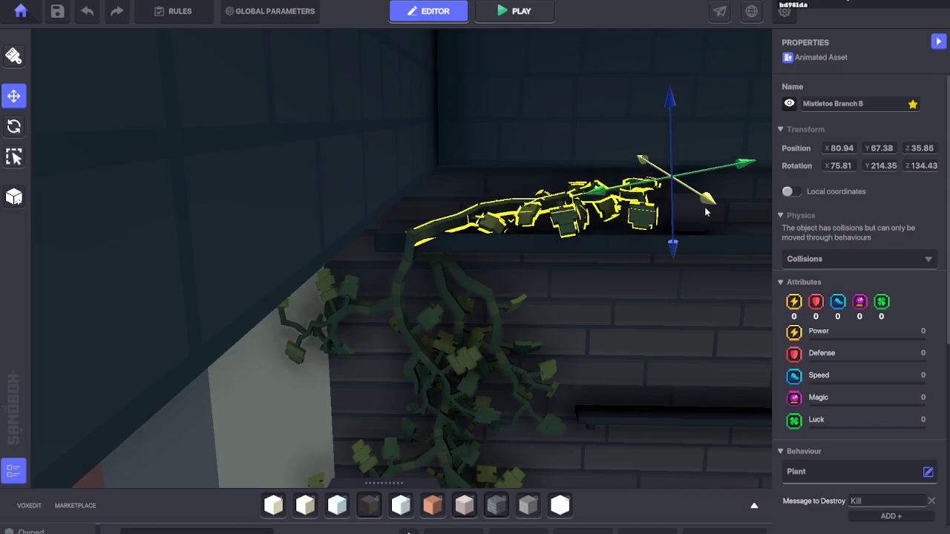
Step: Rotate the shelf branch to about 73.16, 202.19, 122.28 so its base lines up with the vine below
right_click_drag(704, 206, 565, 246)
scroll(571, 247, "up", 5)
scroll(571, 248, "down", 5)
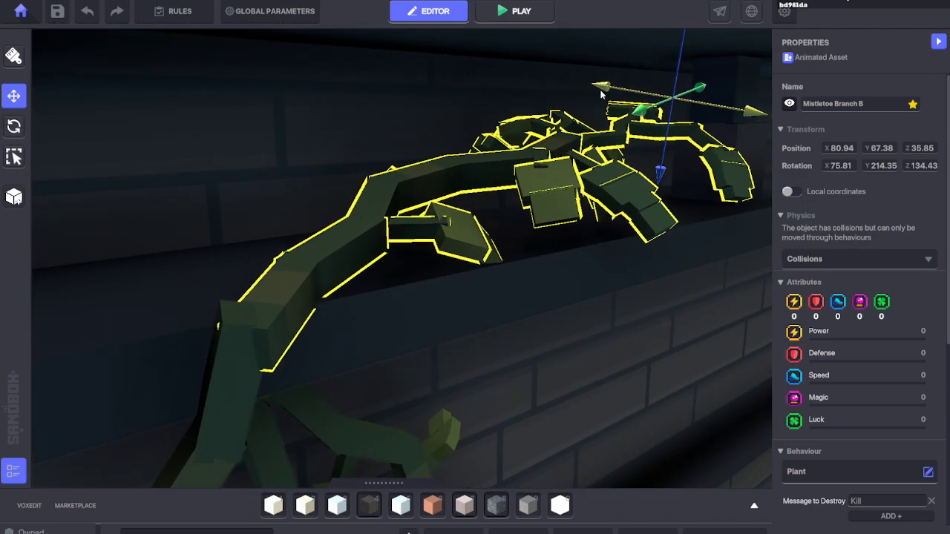
left_click(14, 126)
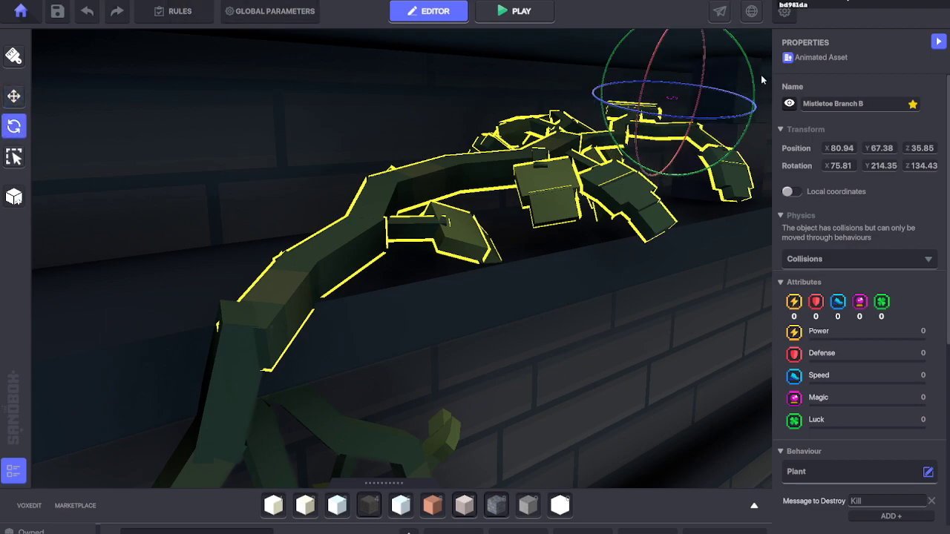
left_click_drag(754, 81, 764, 87)
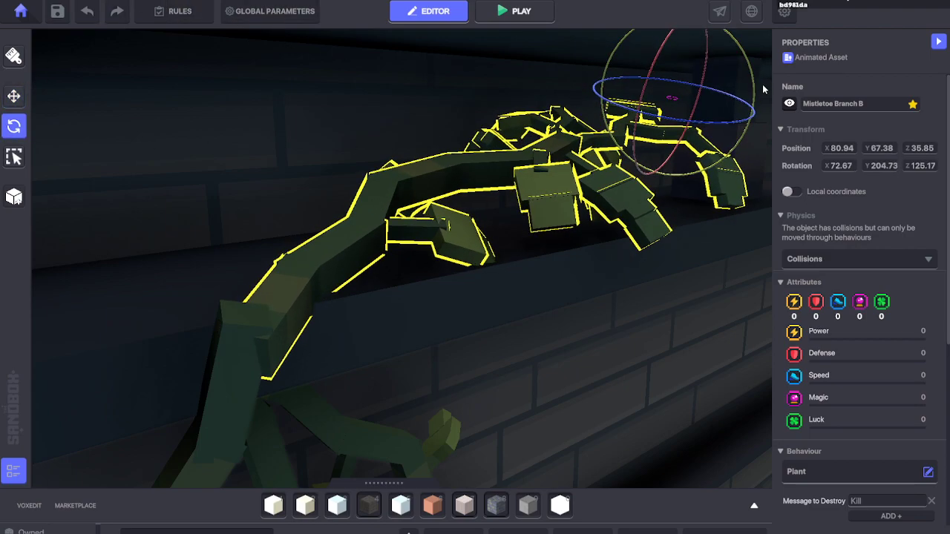
left_click_drag(708, 122, 709, 123)
left_click_drag(656, 62, 659, 60)
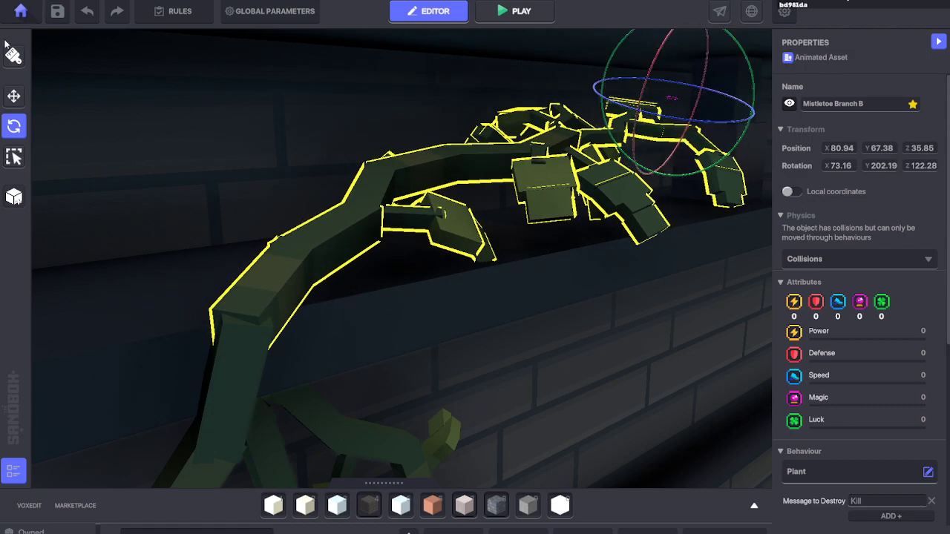
Step: Reposition the rotated branch over the vine's upper end at about X 80.95, Y 67.36, Z 35.87, and deselect it
left_click(13, 95)
left_click_drag(651, 106, 636, 120)
left_click_drag(744, 116, 760, 128)
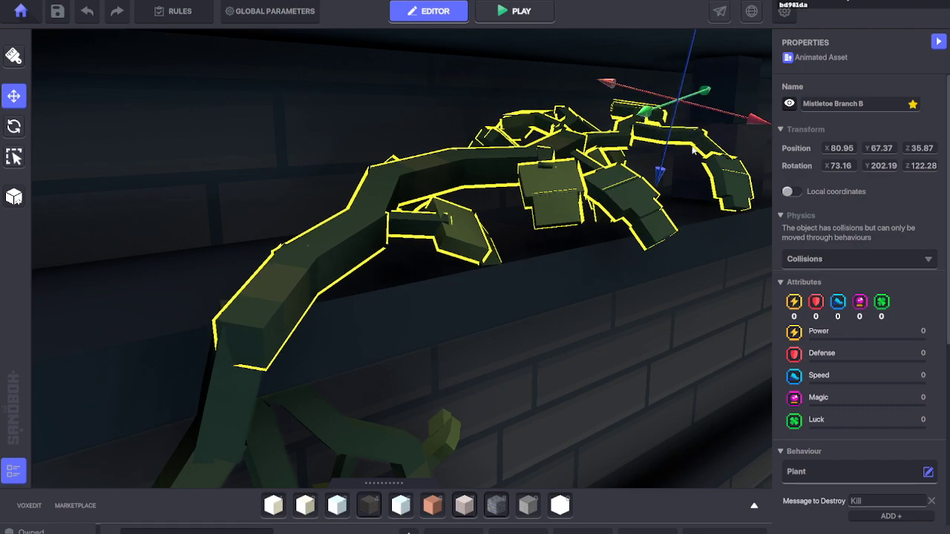
left_click_drag(666, 165, 665, 172)
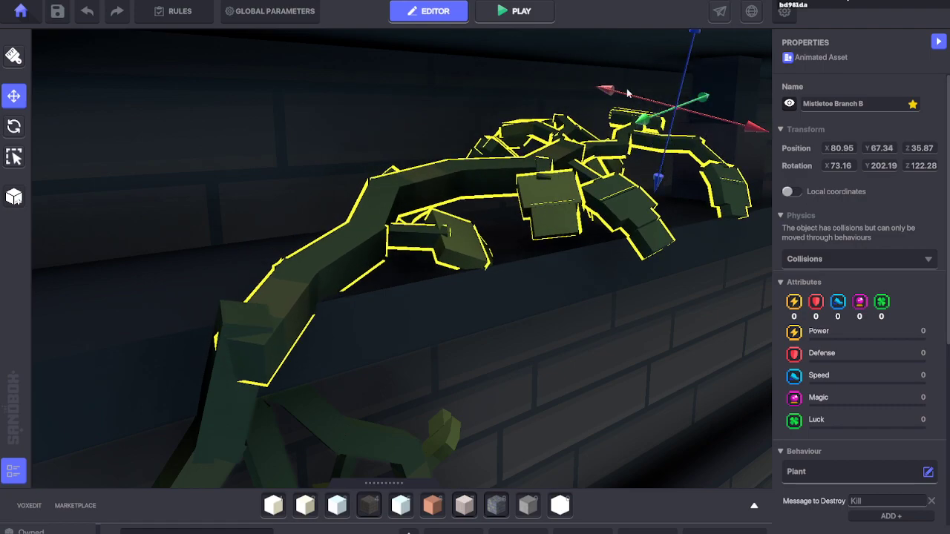
left_click_drag(627, 90, 622, 89)
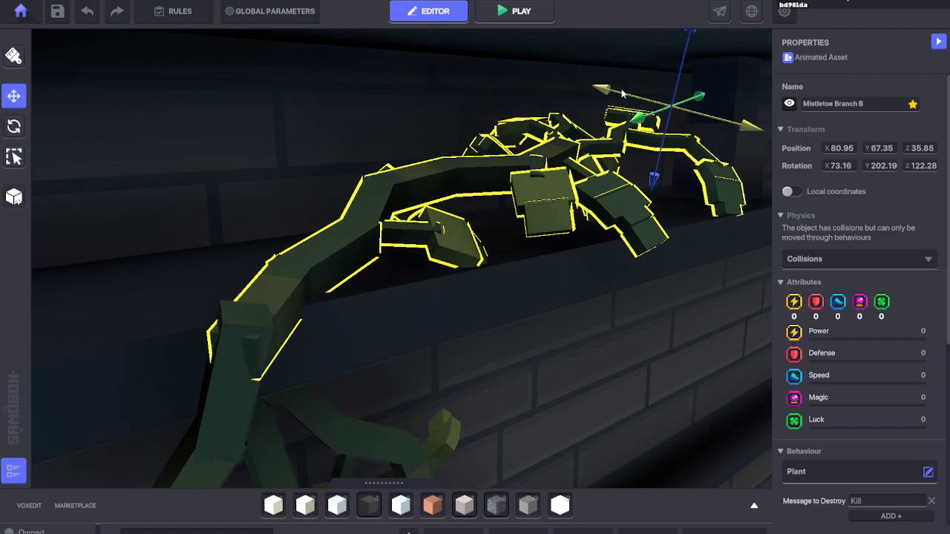
left_click_drag(654, 178, 655, 171)
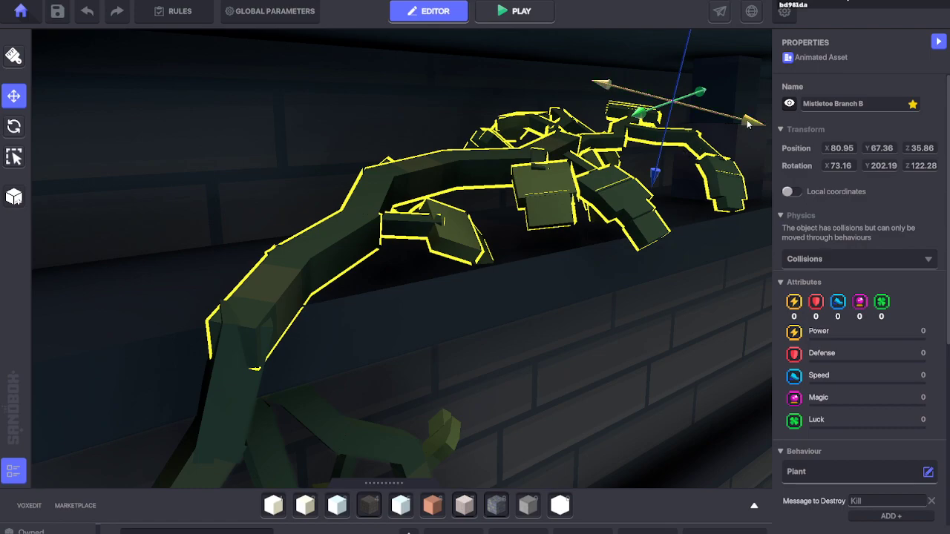
left_click_drag(748, 124, 753, 127)
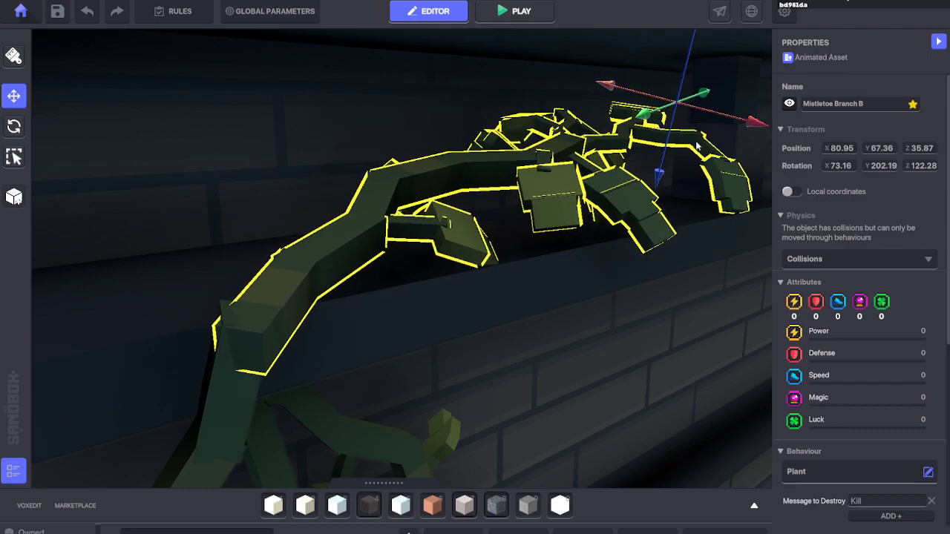
right_click_drag(697, 146, 546, 146)
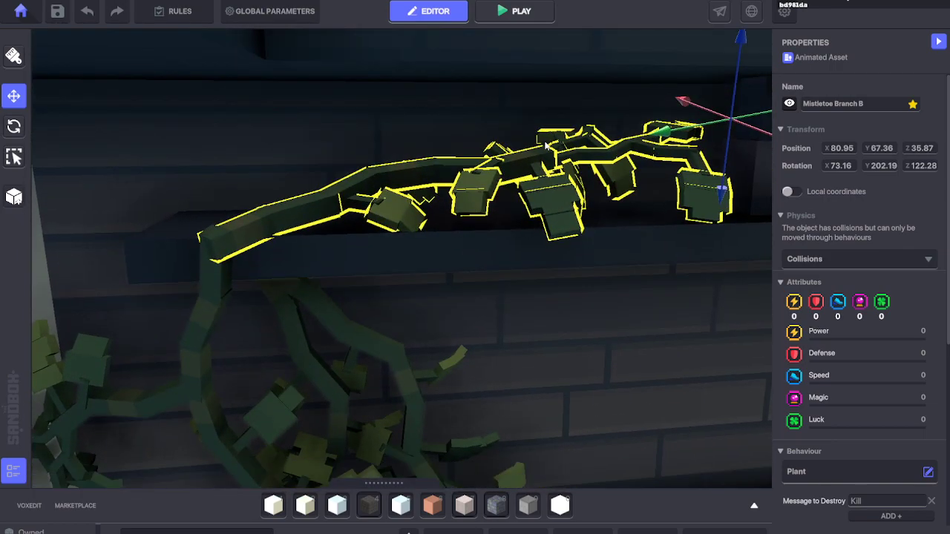
scroll(545, 145, "up", 3)
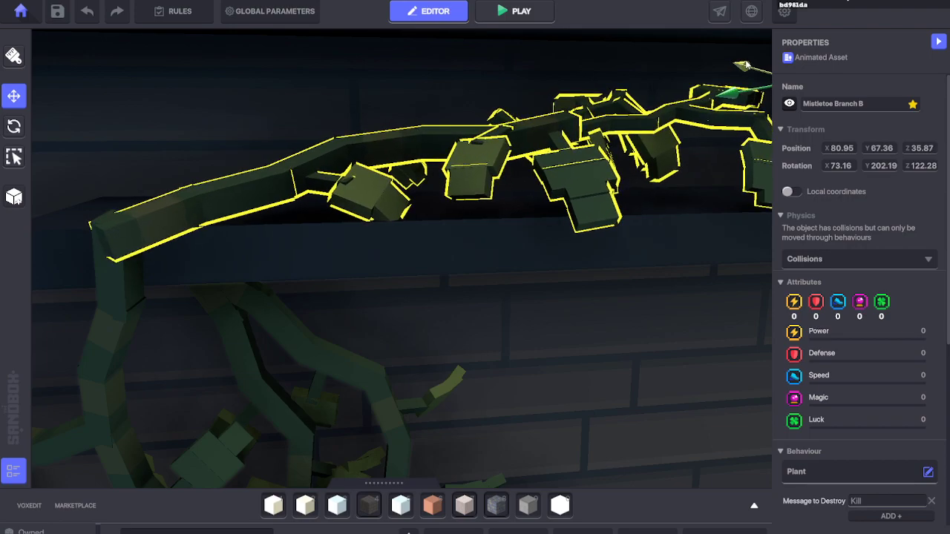
left_click(242, 124)
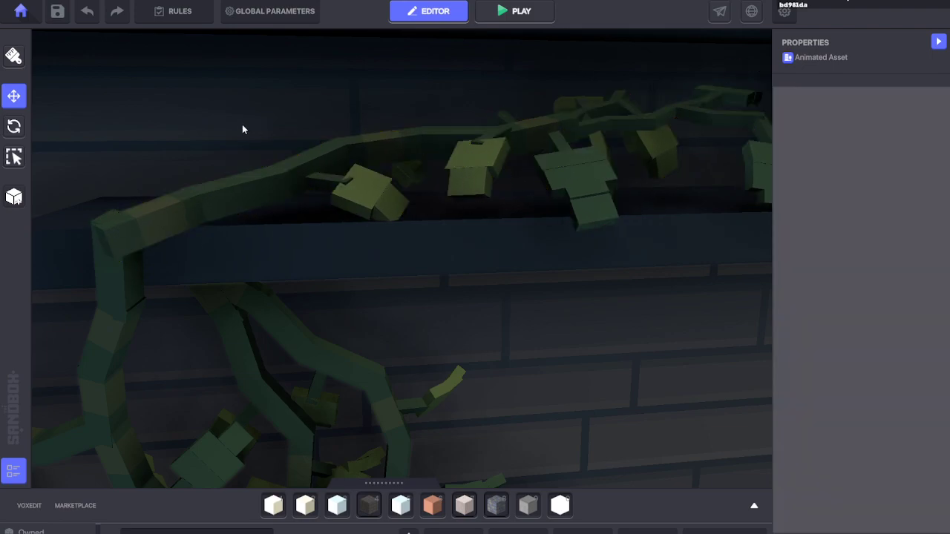
Step: Duplicate the shelf branch and place the copy in front of the shelf at about X 80.87, Y 67.36, Z 36.87
right_click_drag(242, 124, 278, 124)
right_click_drag(485, 182, 467, 182)
key("a")
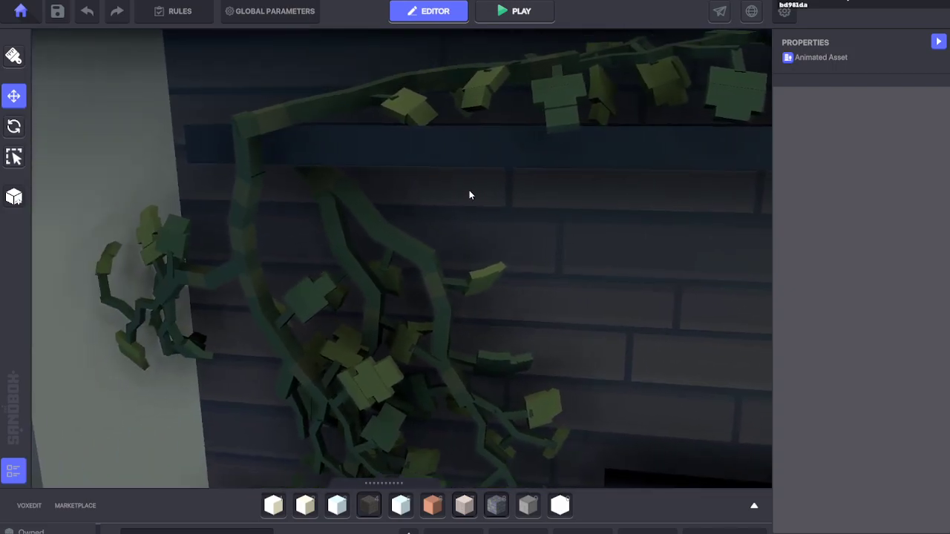
right_click_drag(515, 221, 387, 231)
key("s")
key("d")
left_click(255, 189)
left_click_drag(255, 189, 284, 244)
key("s")
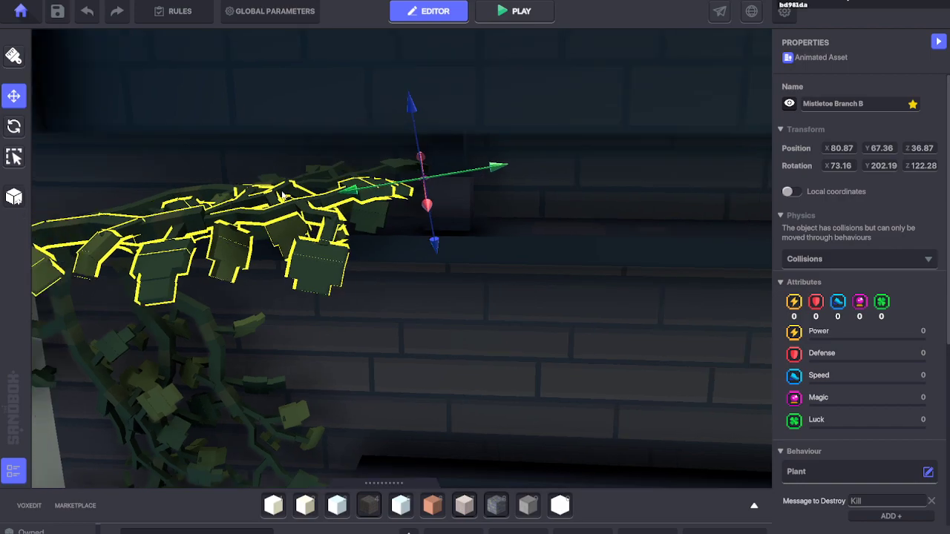
Step: Rotate the branch copy to about 71.76, 147.43, 239.23 so it extends along the shelf away from the original branch
key("r")
left_click_drag(431, 256, 748, 201)
left_click_drag(483, 162, 524, 177)
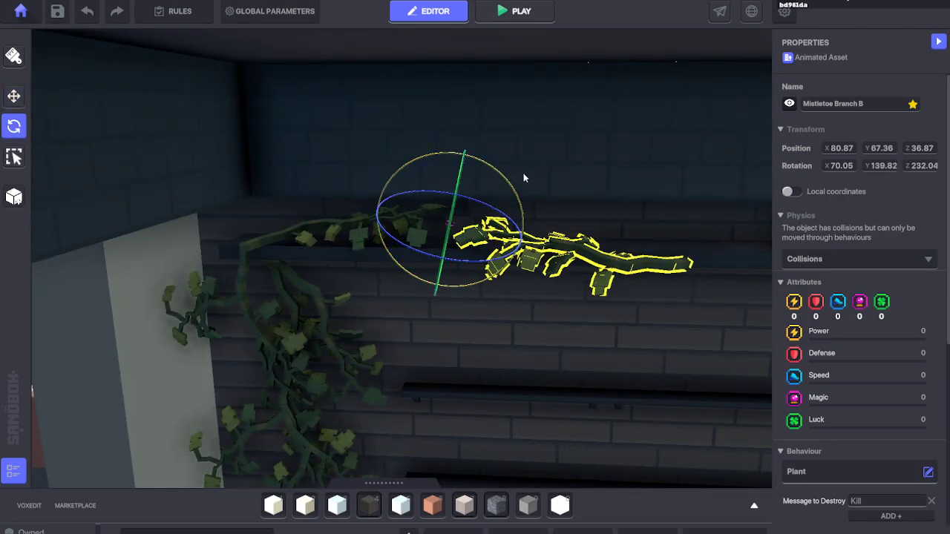
Step: Move the branch copy onto the shelf beside the original branch's tip, at about X 81.34, Y 67.43, Z 36.07
left_click(12, 101)
key("a")
right_click_drag(174, 159, 446, 230)
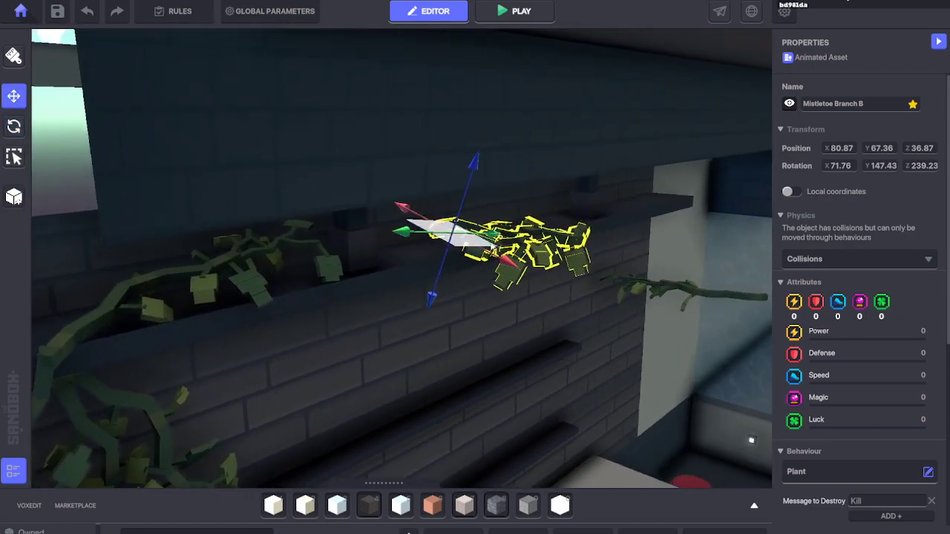
left_click_drag(505, 257, 377, 257)
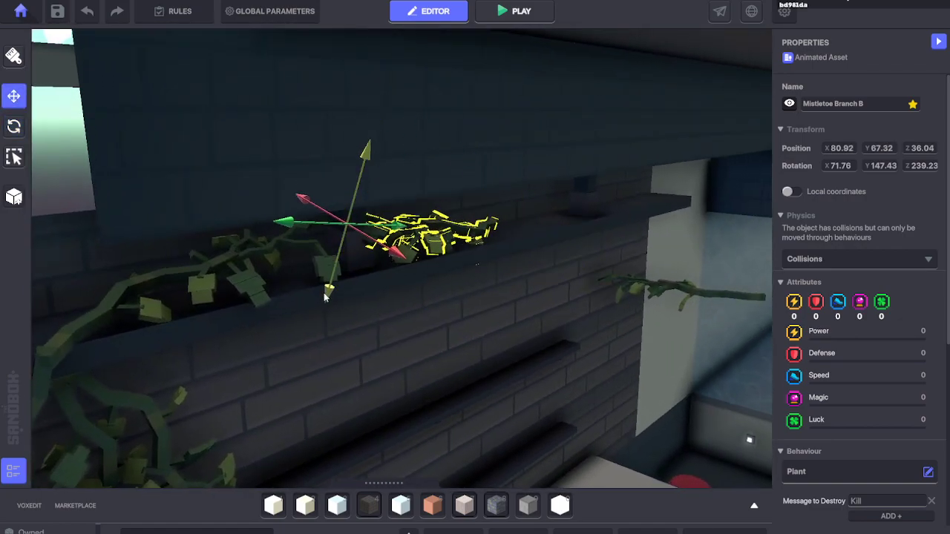
key("d")
right_click_drag(475, 248, 365, 237)
key("w")
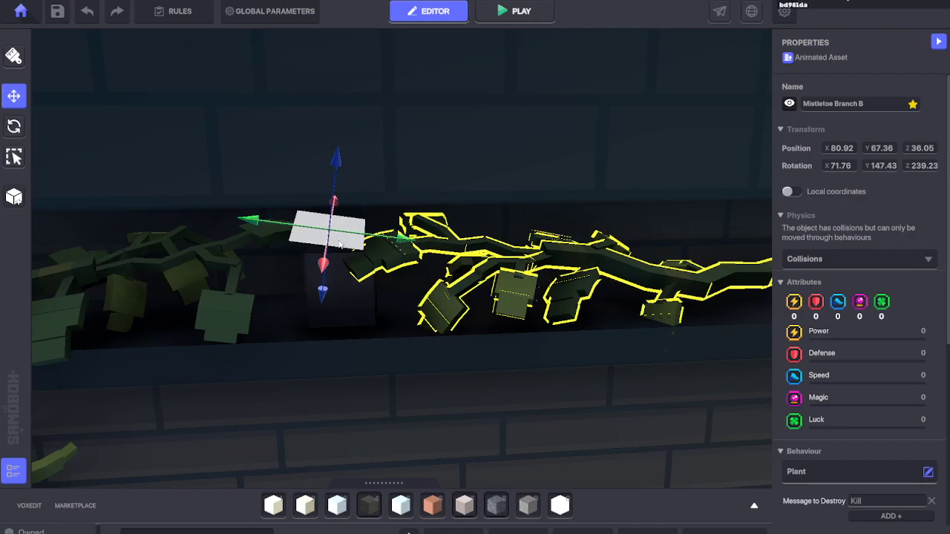
left_click_drag(266, 224, 113, 255)
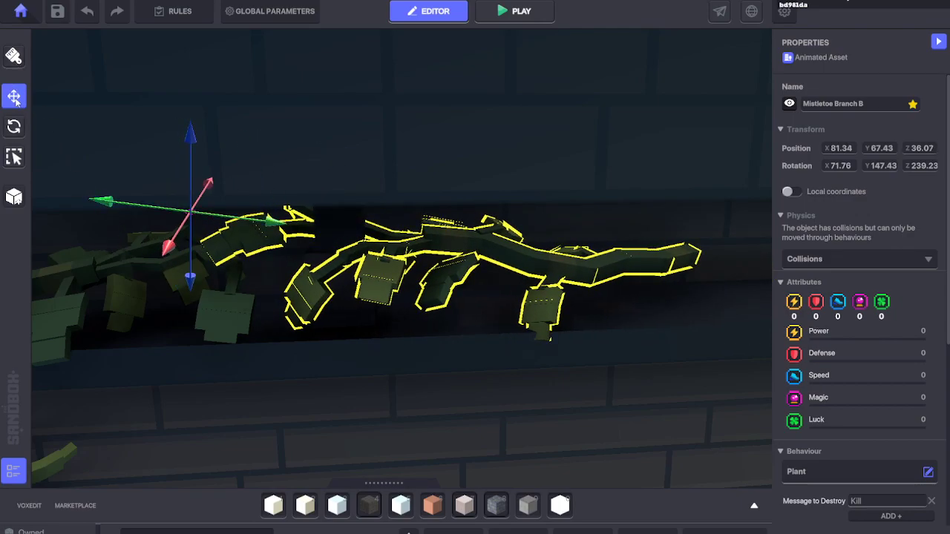
Step: Rotate the branch copy to about 74.17, 169.56, 260.42 and lower it to about Y 67.37
left_click_drag(272, 195, 259, 184)
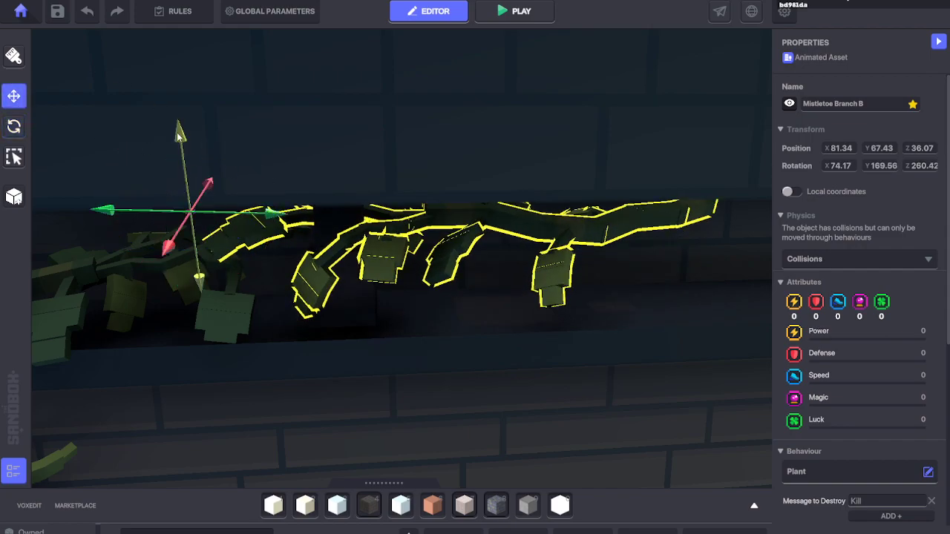
left_click_drag(179, 134, 163, 155)
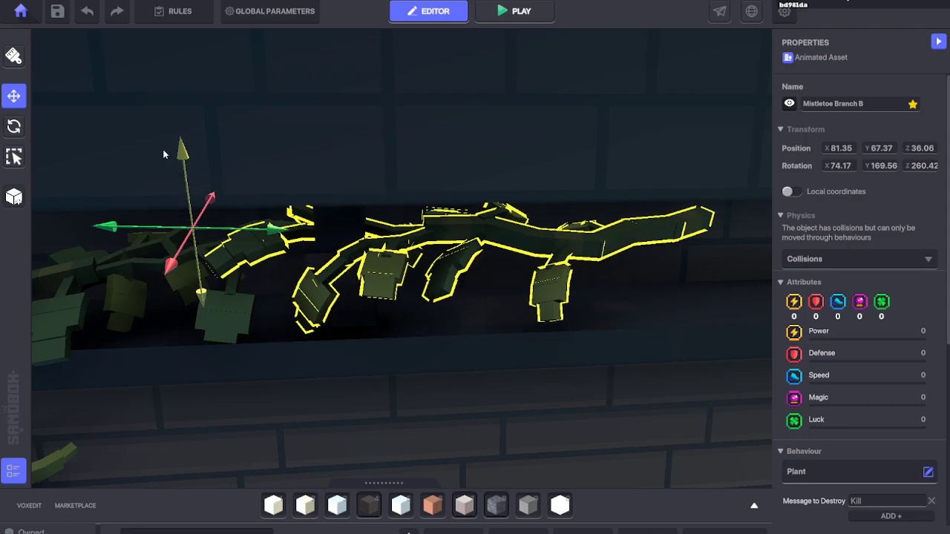
scroll(500, 231, "down", 5)
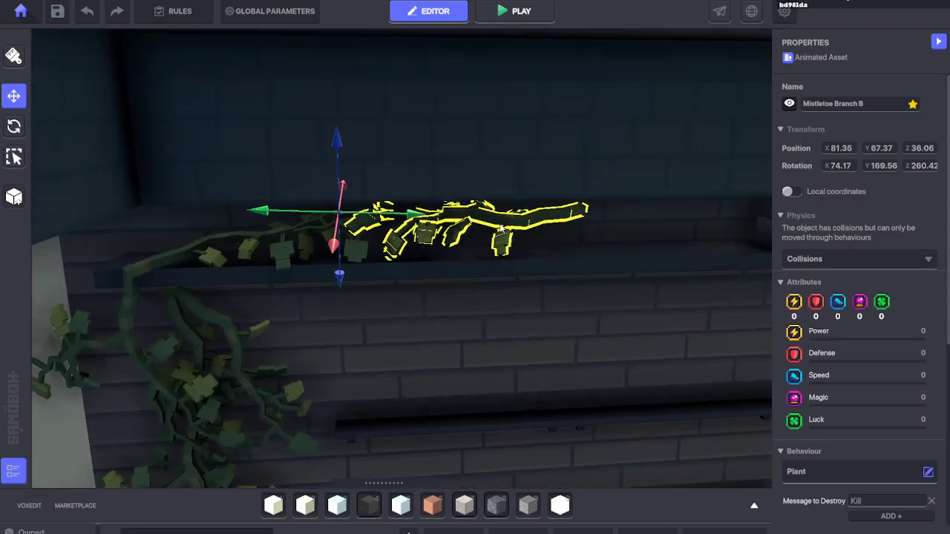
Step: Tilt the branch copy to about 50.82, 175.59, 265.88 and shift it to about X 81.41, Y 67.37, Z 36.06
right_click_drag(499, 231, 496, 218)
scroll(488, 216, "up", 6)
middle_click_drag(475, 217, 475, 219)
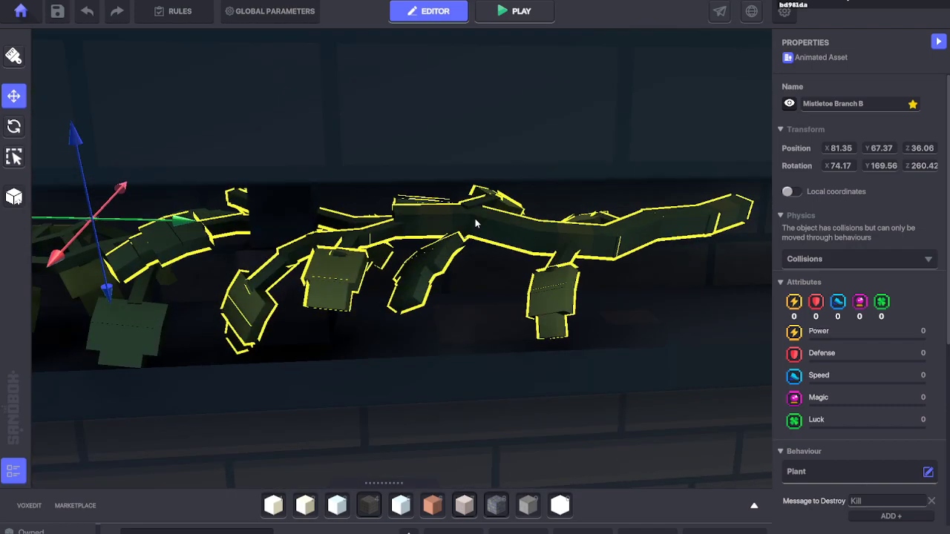
left_click(15, 129)
left_click_drag(60, 178, 50, 231)
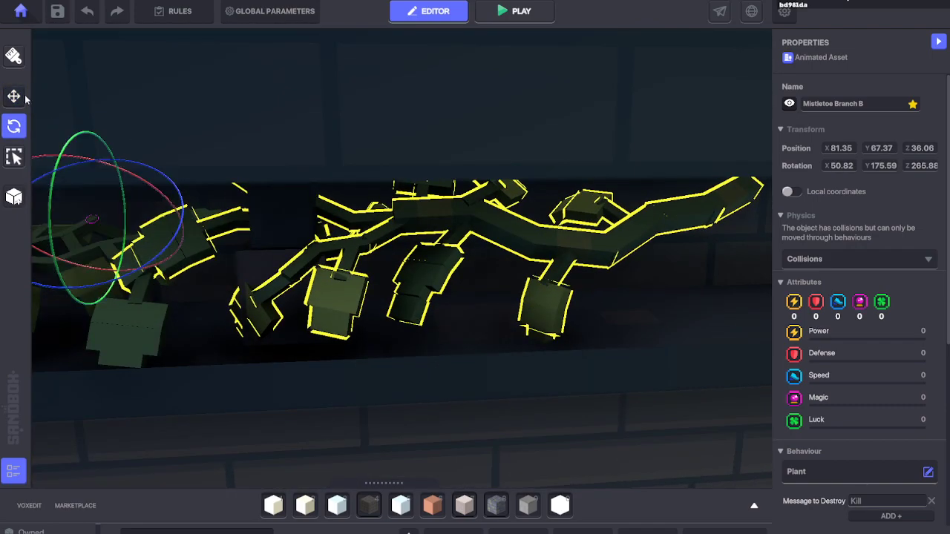
left_click_drag(165, 223, 155, 233)
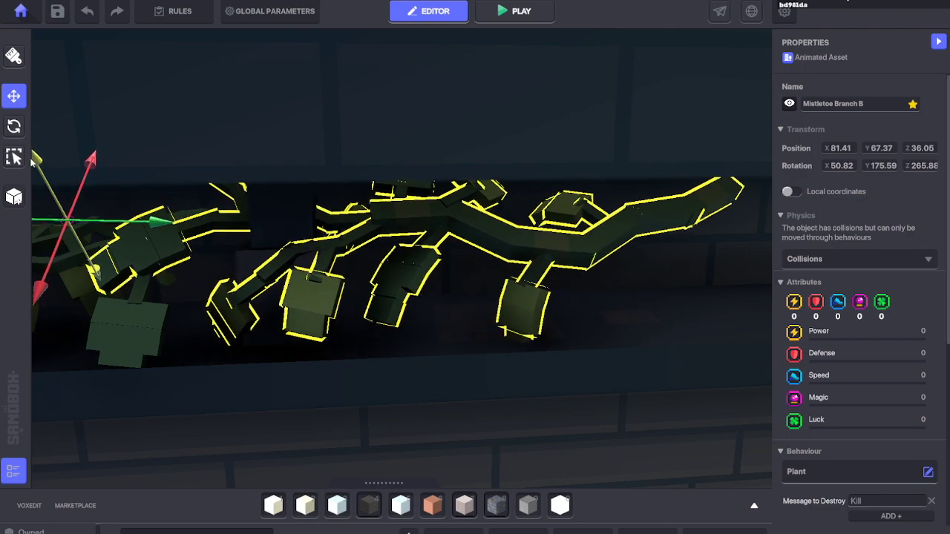
left_click_drag(31, 162, 27, 162)
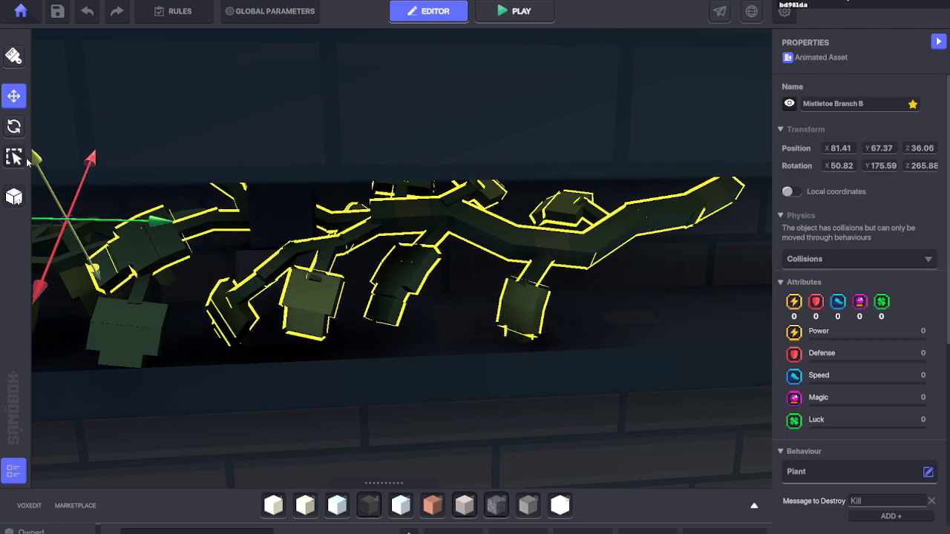
scroll(329, 228, "down", 7)
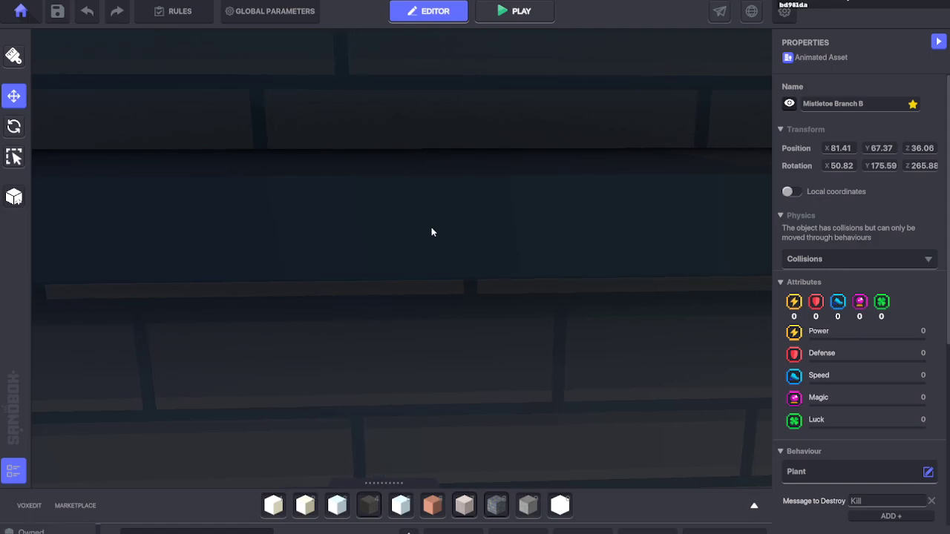
Step: Duplicate the end branch on the shelf and move the copy out to about X 79.63, Y 67.29, Z 37.02
scroll(432, 228, "down", 7)
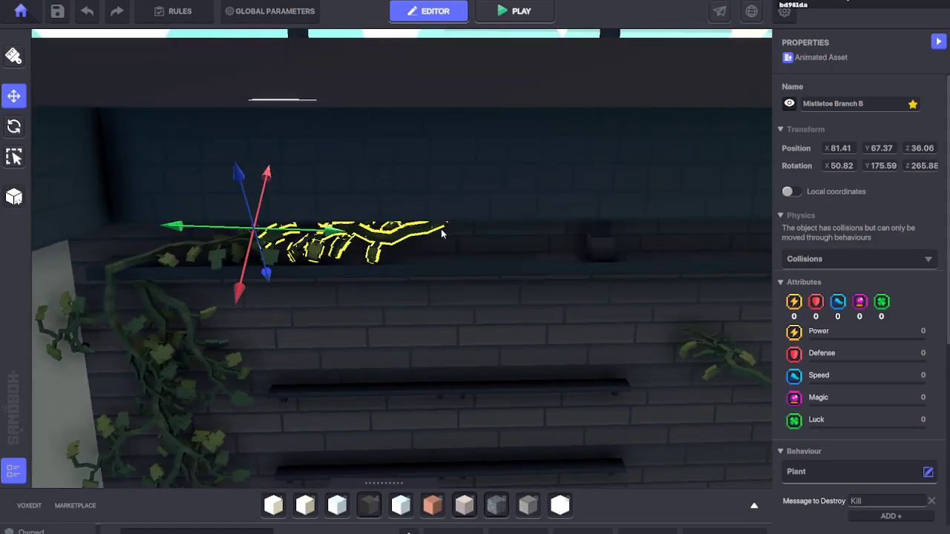
key("ctrl+d")
left_click_drag(304, 257, 524, 276)
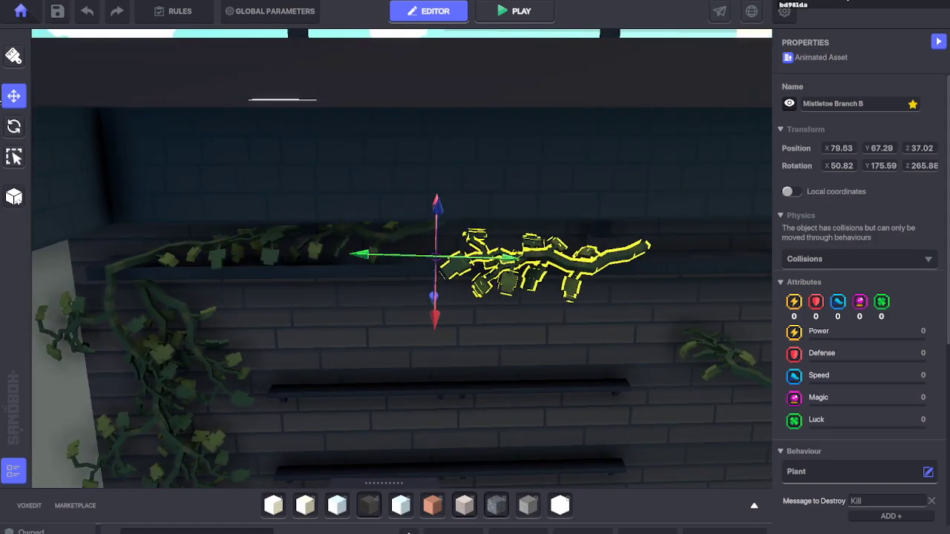
Step: Rotate the new branch copy to about 50.82, 175.59, 74.82 so its stem points back toward the existing branches
left_click(13, 127)
left_click_drag(407, 295, 407, 315)
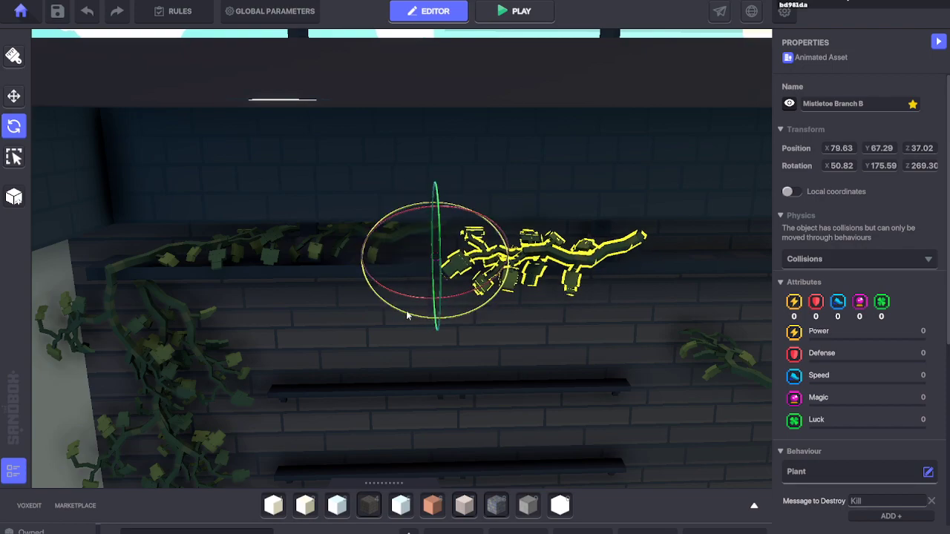
left_click_drag(681, 293, 856, 193)
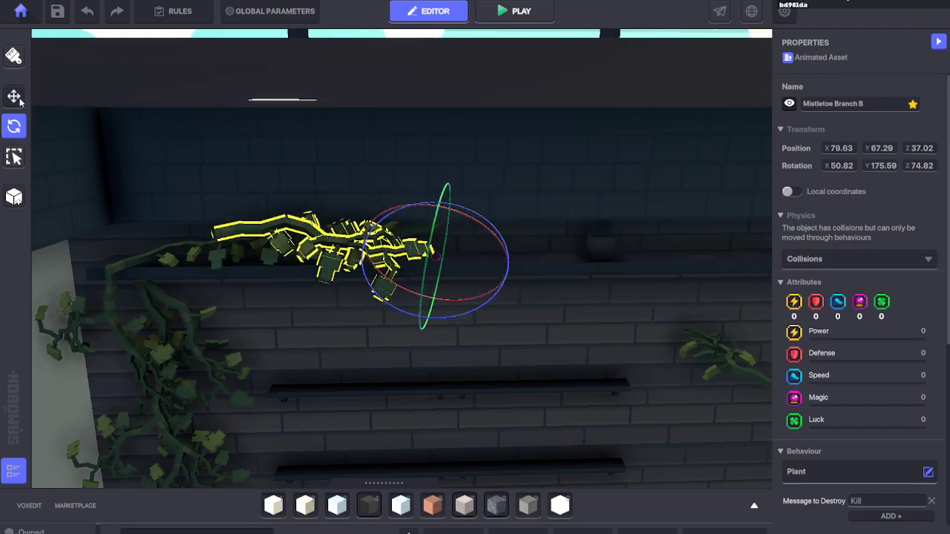
Step: Move the branch copy farther along the wall to about X 78.65, Y 67.20, Z 37.21
left_click(20, 102)
key("w")
left_click_drag(367, 248, 509, 274)
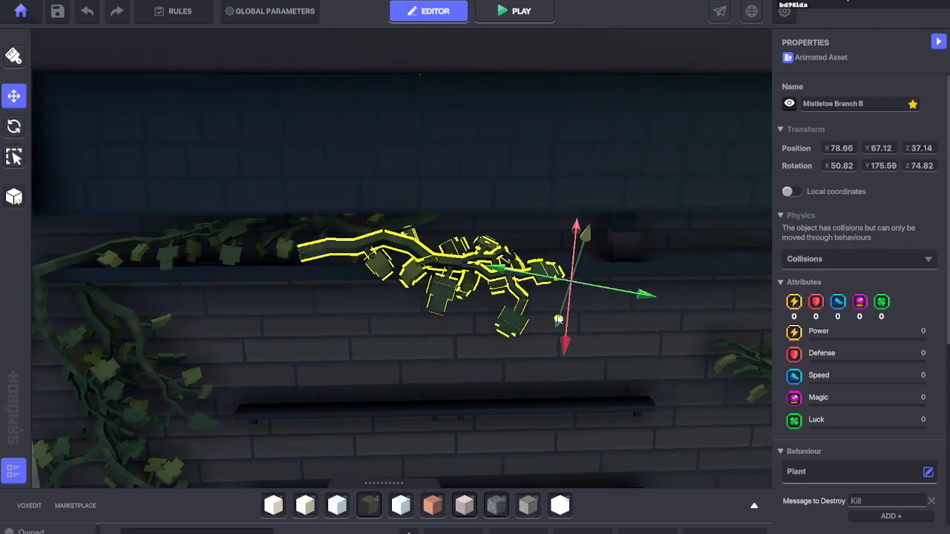
left_click_drag(558, 319, 562, 310)
right_click_drag(562, 311, 311, 252)
key("a")
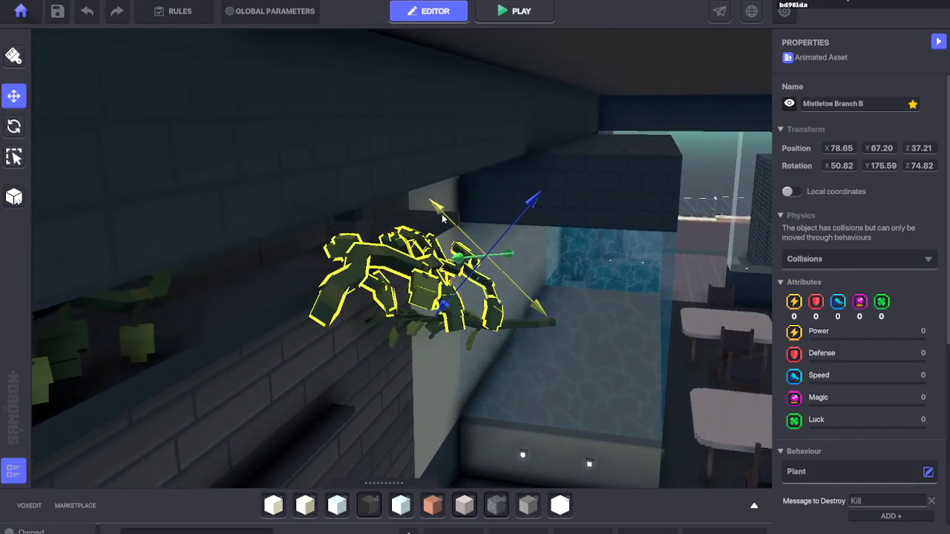
Step: Push the branch copy back into the shelf recess at about X 78.54, Y 67.05, Z 36.18
left_click_drag(442, 218, 429, 207)
left_click_drag(465, 139, 379, 224)
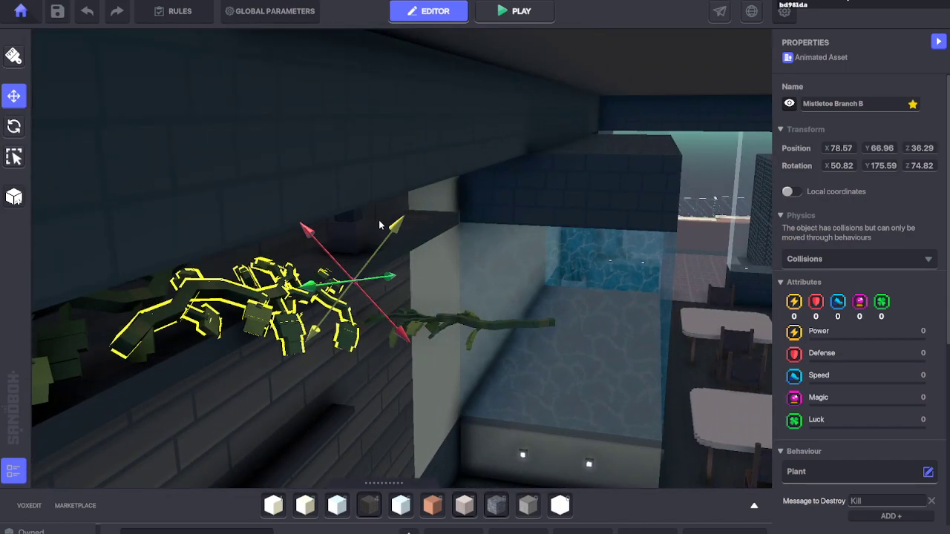
left_click_drag(314, 239, 295, 232)
right_click_drag(294, 232, 330, 230)
key("w")
key("s")
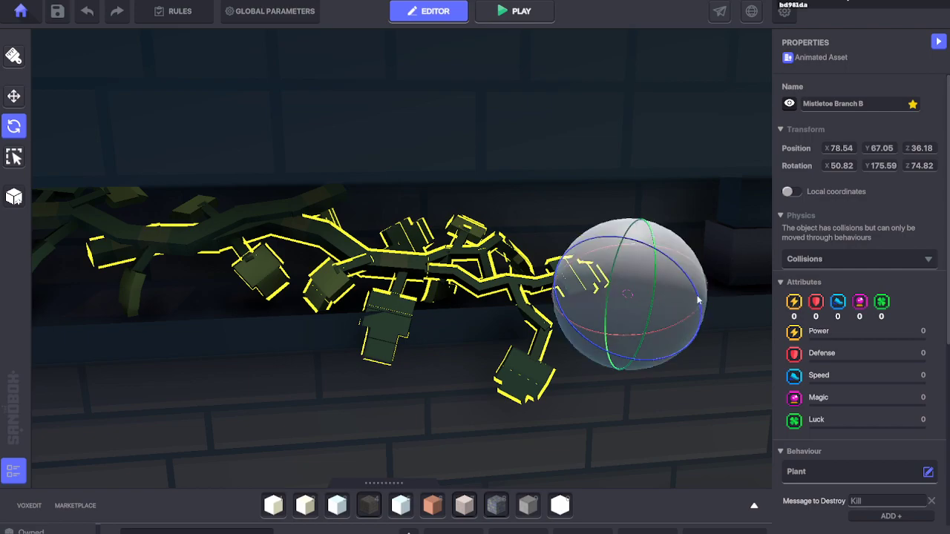
Step: Rotate the branch copy to about 37.89, 179.96, 77.90 and shift it to about X 78.12, Y 67.14, Z 36.11
left_click_drag(646, 224, 633, 199)
left_click_drag(551, 237, 659, 243)
scroll(441, 239, "down", 5)
right_click_drag(441, 239, 419, 252)
scroll(517, 235, "up", 1)
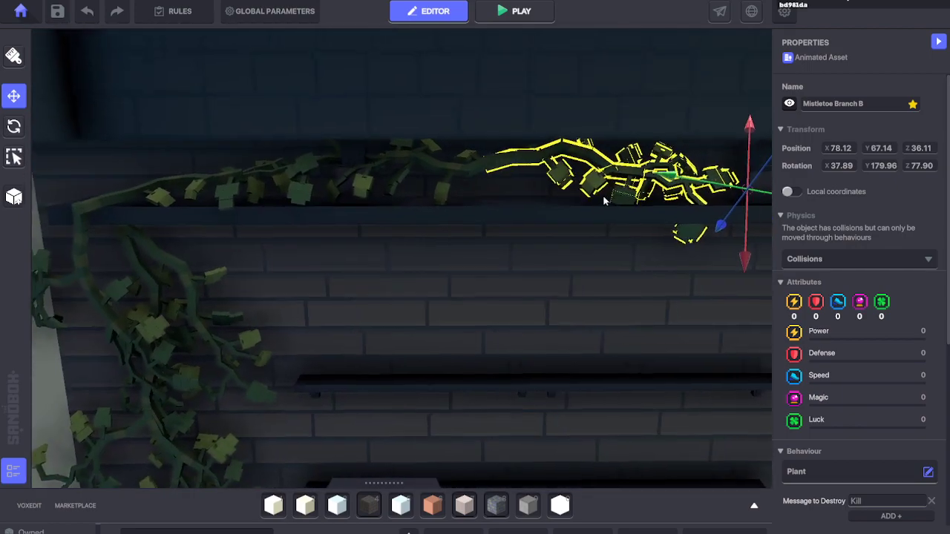
Step: Slide the branch copy back over the neighbouring branch's end, to about X 79.38, Y 67.21, Z 36.19
left_click_drag(672, 177, 553, 170)
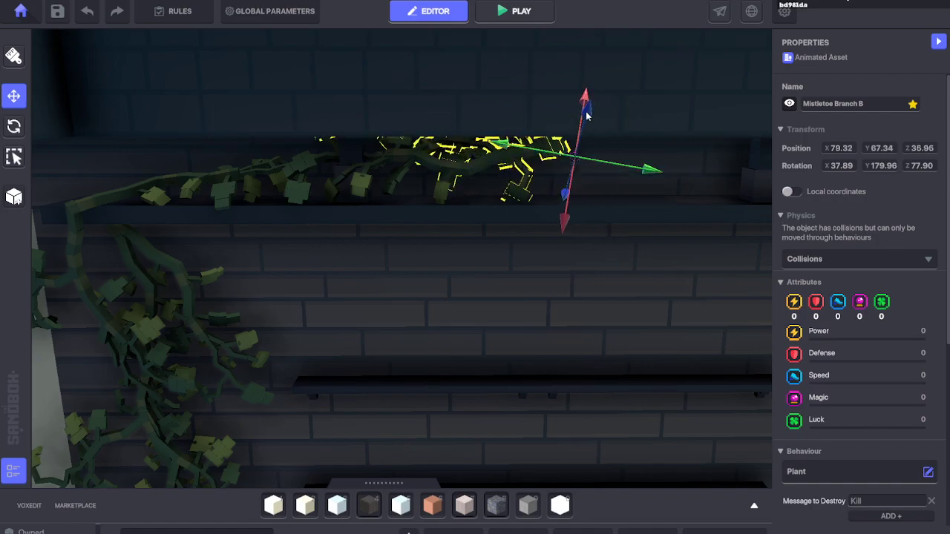
left_click_drag(596, 115, 605, 101)
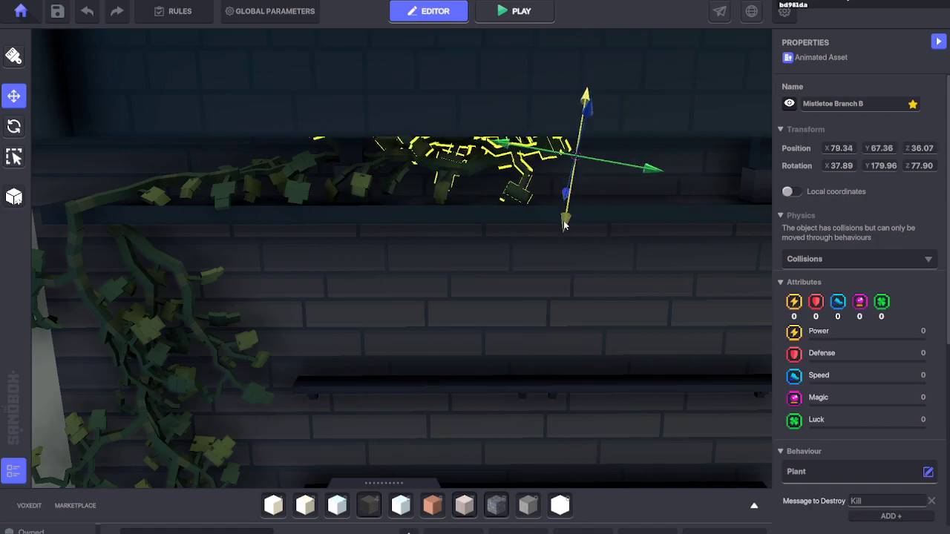
mouse_move(563, 235)
left_mouse_down()
mouse_move(564, 254)
mouse_move(591, 209)
mouse_move(573, 248)
left_mouse_up()
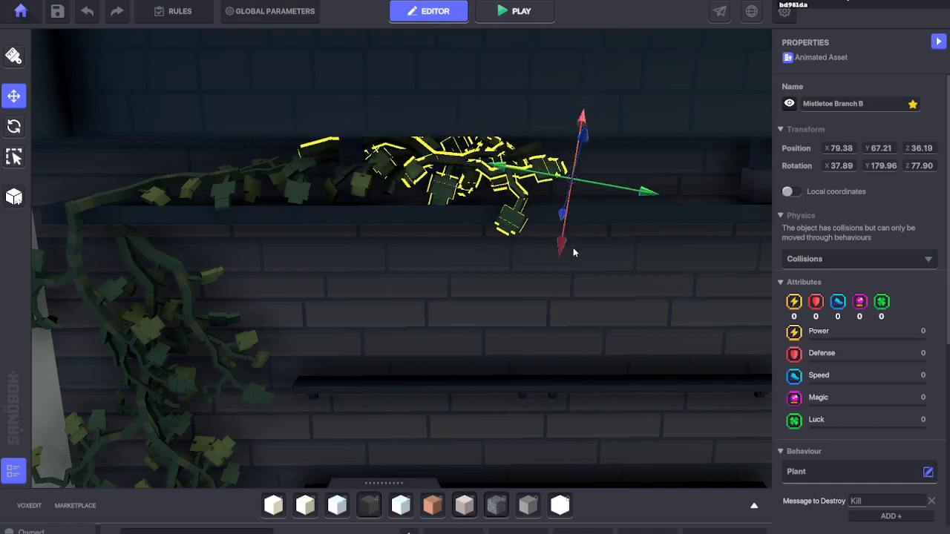
Step: Rotate the branch copy to about 69.69 on Z and move it to about X 79.05, Y 67.06, Z 36.30
left_click(25, 127)
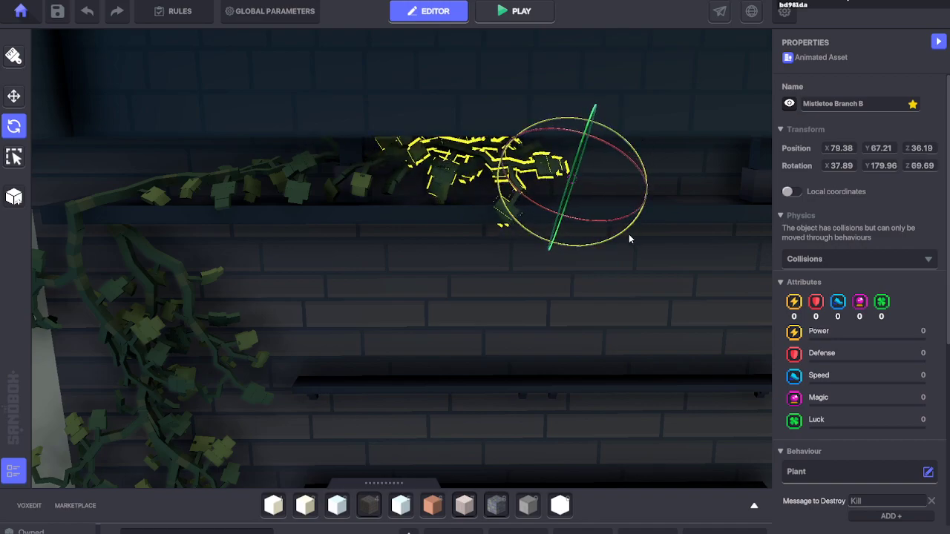
key("w")
right_click_drag(627, 233, 523, 171)
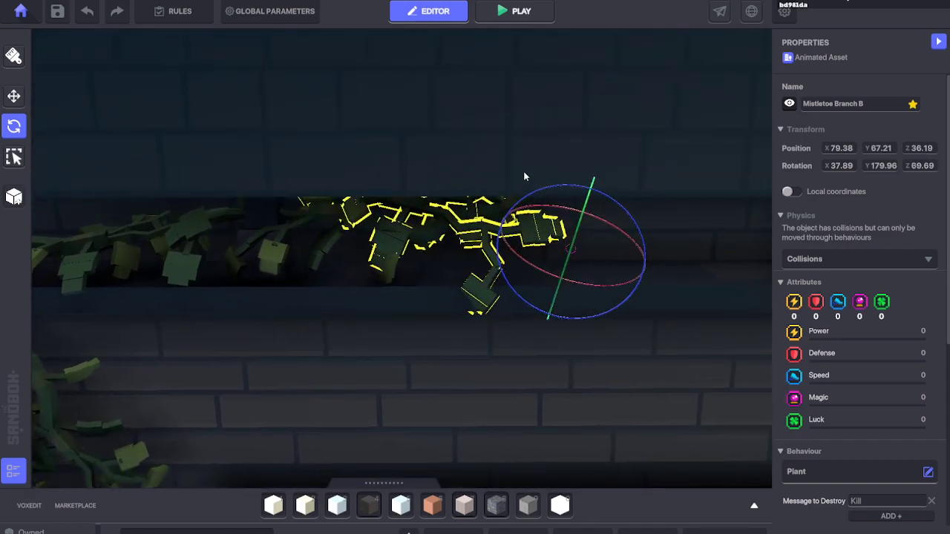
key("w")
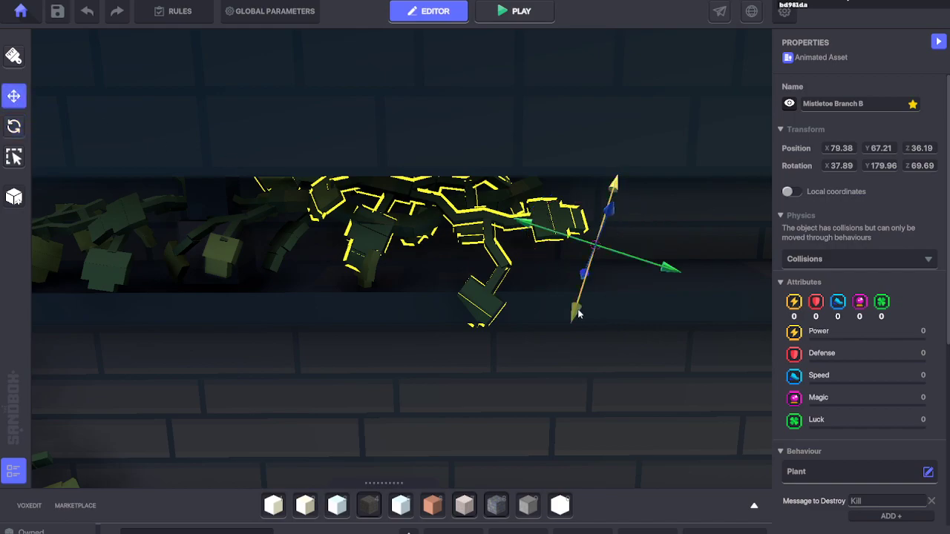
left_click_drag(578, 314, 575, 338)
left_click_drag(661, 275, 764, 285)
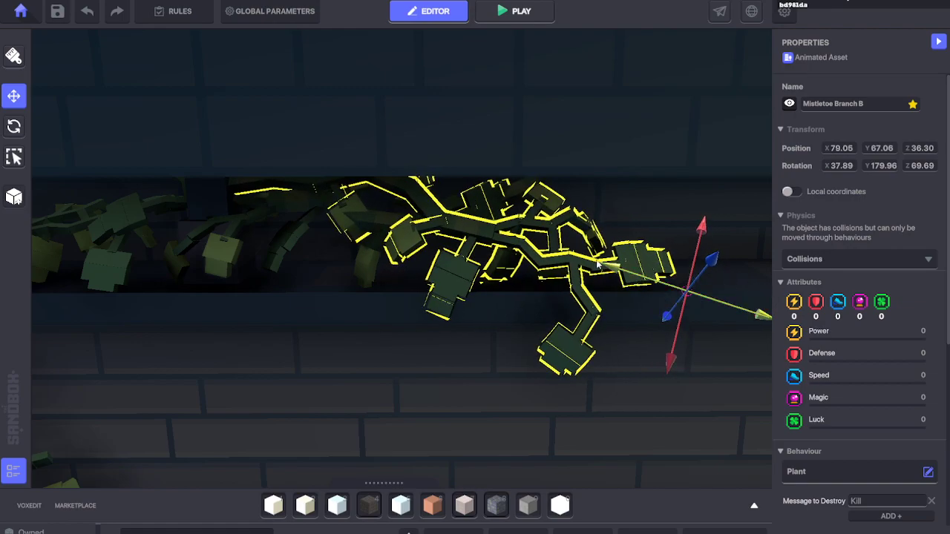
Step: Fine-tune the branch copy's position to about X 79.15, Y 67.15, Z 36.24 so its stem overlaps the neighbouring branch
middle_click_drag(597, 265, 447, 191)
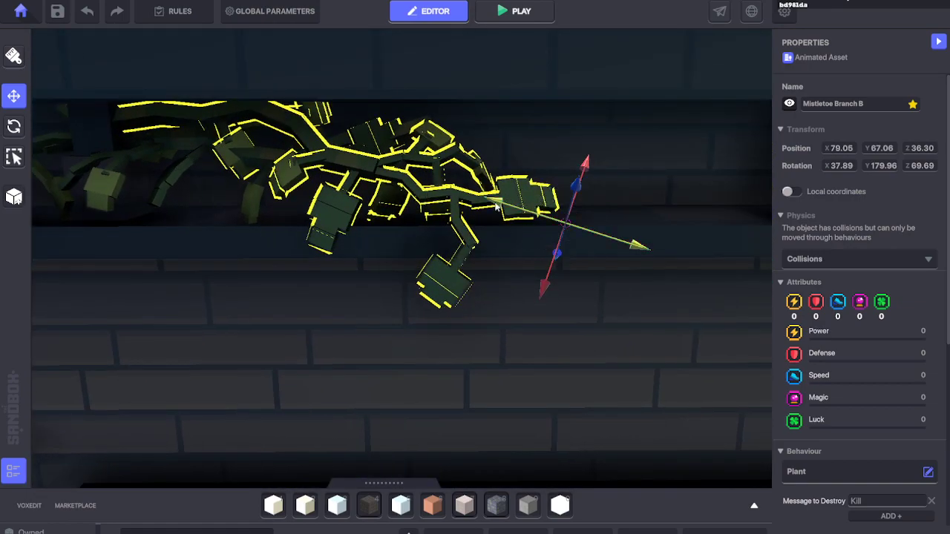
left_click_drag(496, 207, 461, 202)
left_click_drag(551, 157, 569, 146)
scroll(519, 163, "down", 3)
middle_click_drag(360, 223, 468, 169)
scroll(468, 168, "down", 5)
right_click_drag(470, 164, 461, 179)
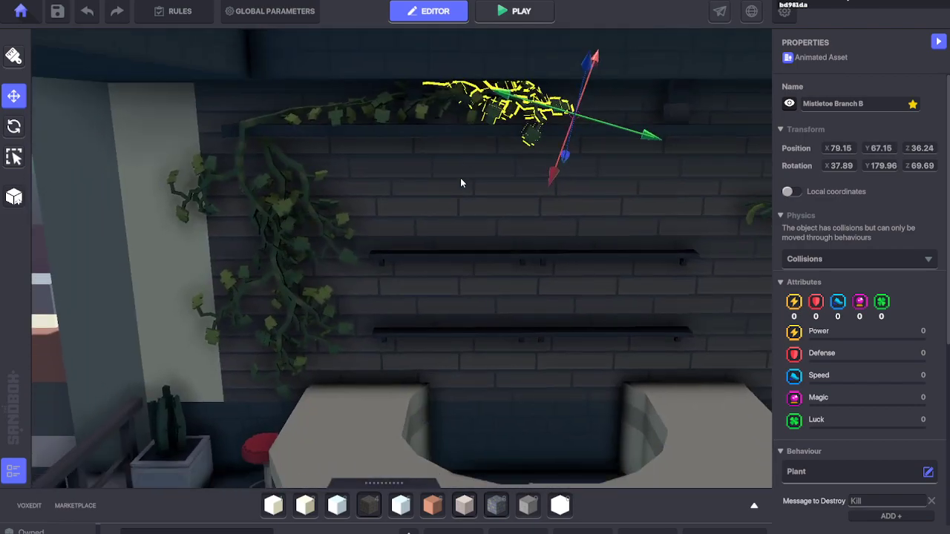
Step: Deselect the branch and examine how the connected branches look along the shelf and wall
left_click(523, 254)
right_click_drag(527, 258, 547, 211)
scroll(546, 196, "up", 5)
middle_click_drag(493, 75, 533, 210)
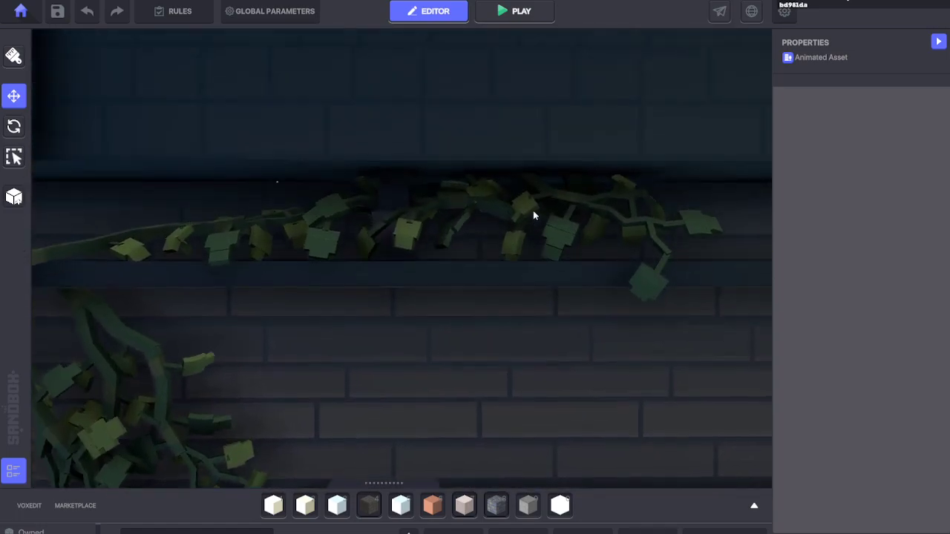
middle_click_drag(627, 304, 534, 297)
scroll(534, 294, "down", 5)
middle_click_drag(594, 293, 521, 288)
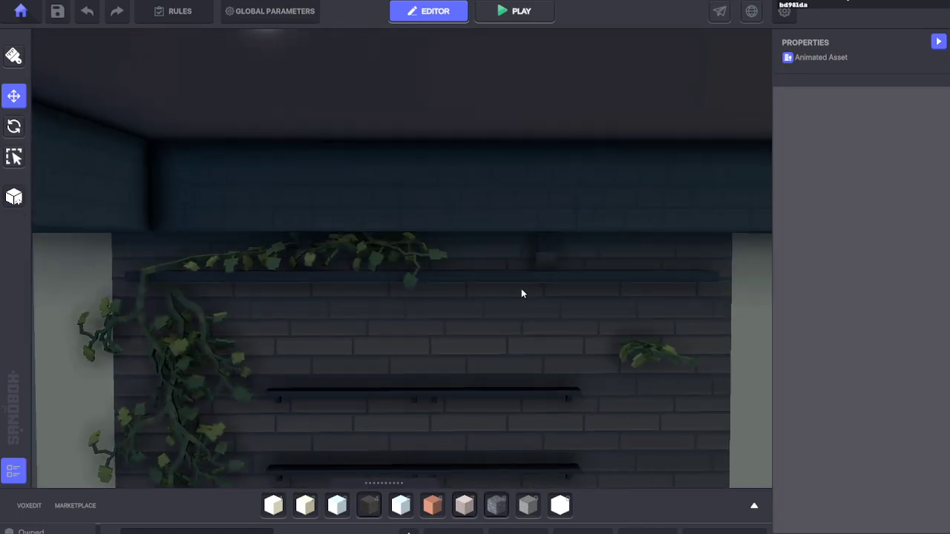
Step: Duplicate the last branch on the shelf and pull the copy forward to about X 79.17, Y 67.15, Z 37.24
scroll(490, 284, "up", 5)
middle_click_drag(457, 280, 449, 319)
left_click(334, 270)
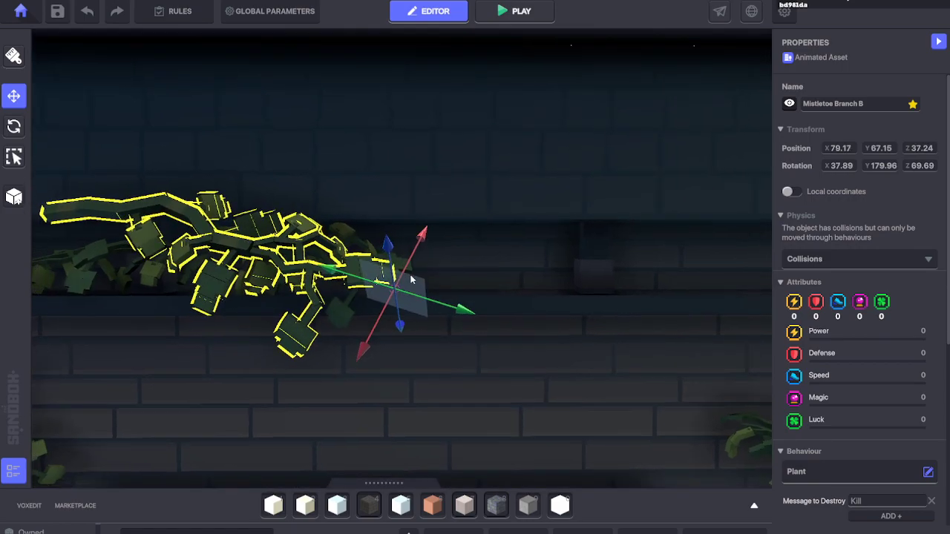
Step: Rotate the new copy to about 36.26, 167.71, 270.07 so it extends along the empty part of the shelf
left_click(11, 129)
left_click_drag(355, 305, 319, 271)
key("ctrl+z")
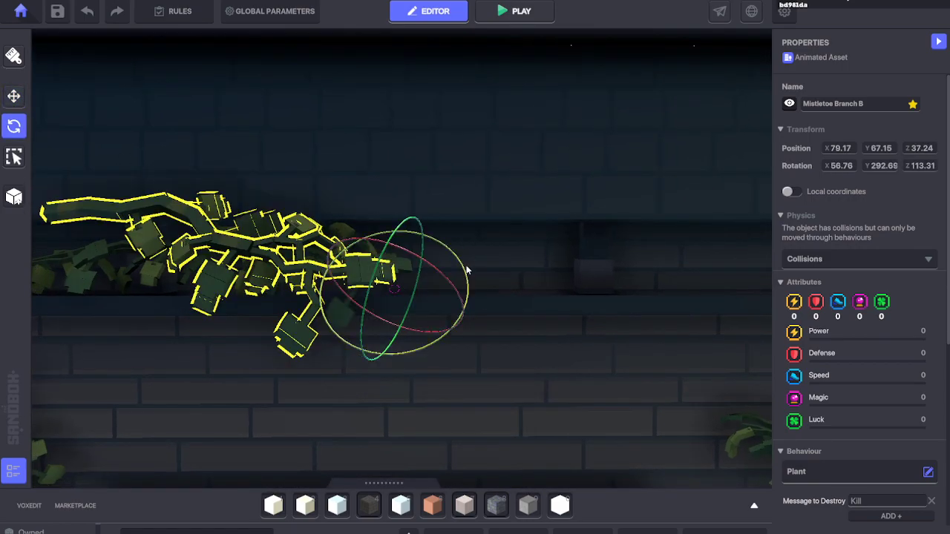
left_click_drag(467, 270, 171, 39)
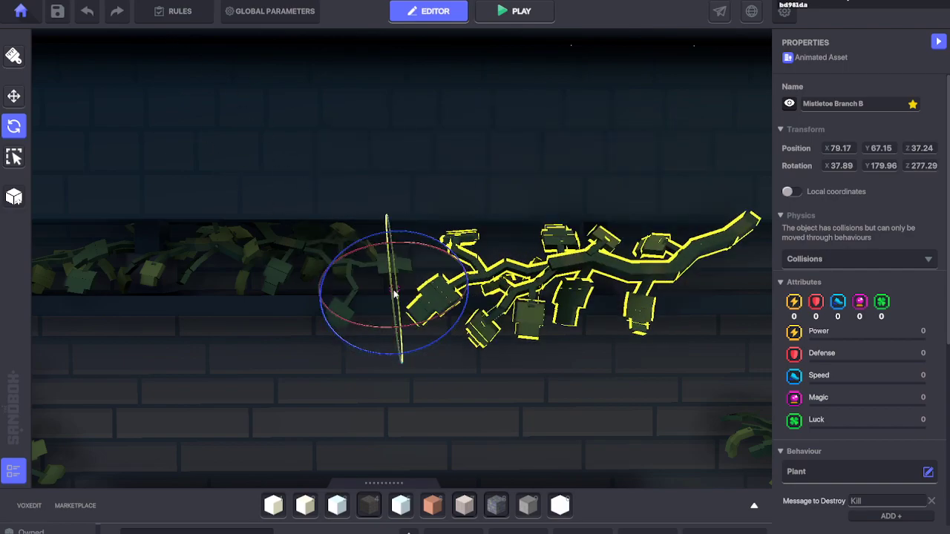
left_click_drag(357, 252, 368, 252)
Step: Move the rotated copy back onto the shelf at about X 79.37, Y 67.35, Z 36.32
right_click_drag(391, 131, 398, 256)
left_click_drag(398, 257, 256, 325)
left_click_drag(202, 302, 106, 167)
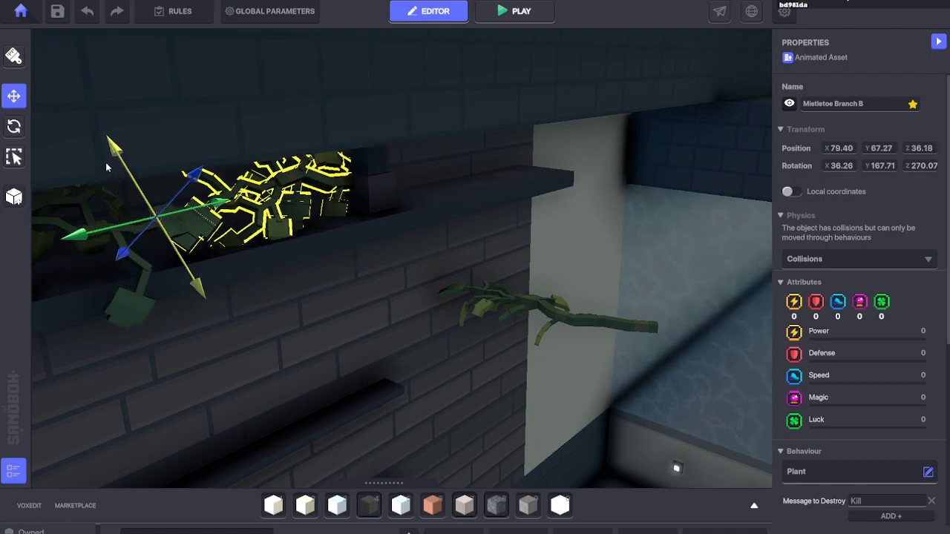
left_click_drag(190, 185, 239, 184)
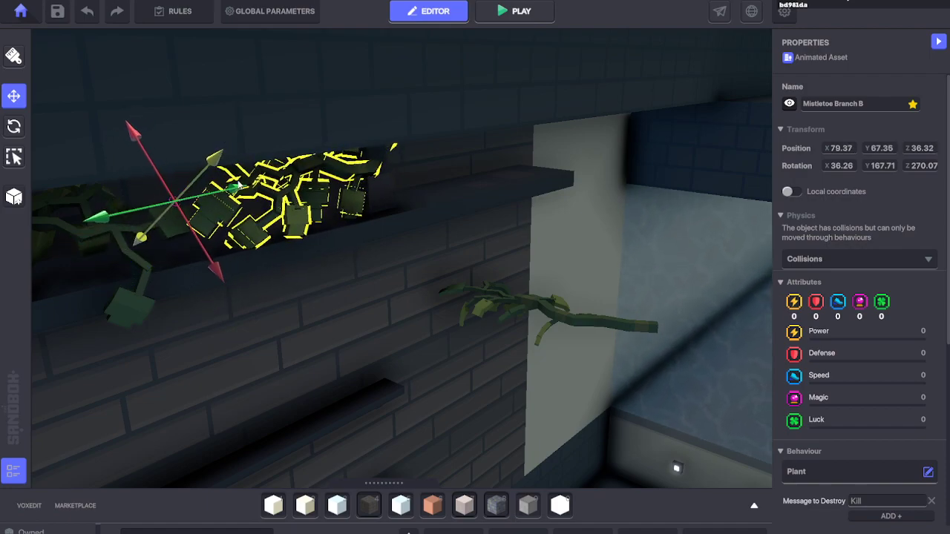
Step: Turn the copy to about 255.81 on Z and shift it to about X 79.51, Y 67.37, Z 36.32
left_click(18, 127)
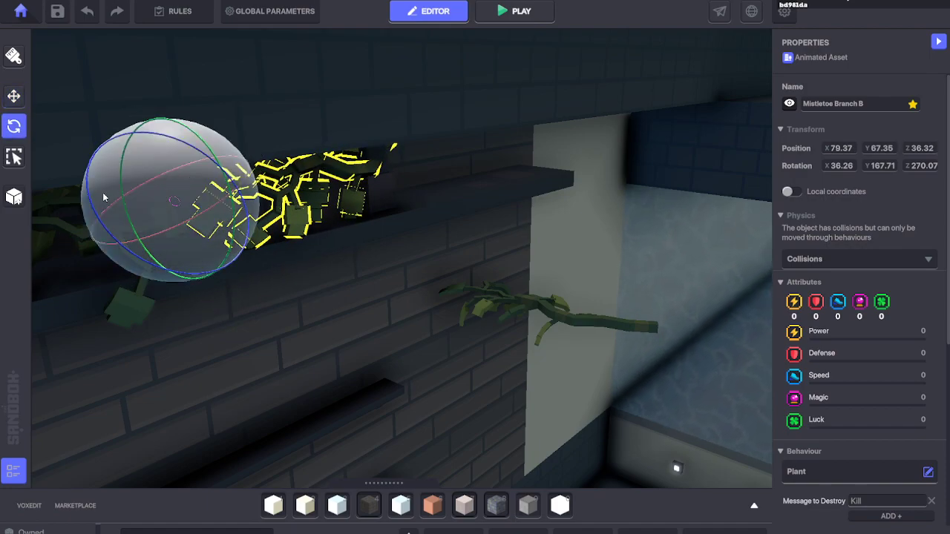
left_click_drag(93, 212, 88, 180)
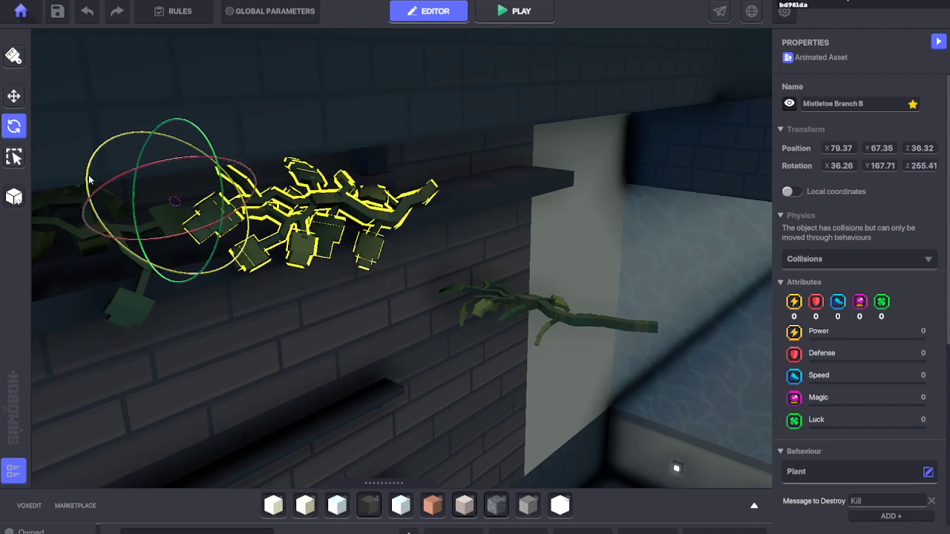
scroll(413, 254, "up", 5)
right_click_drag(413, 254, 397, 266)
scroll(426, 275, "up", 1)
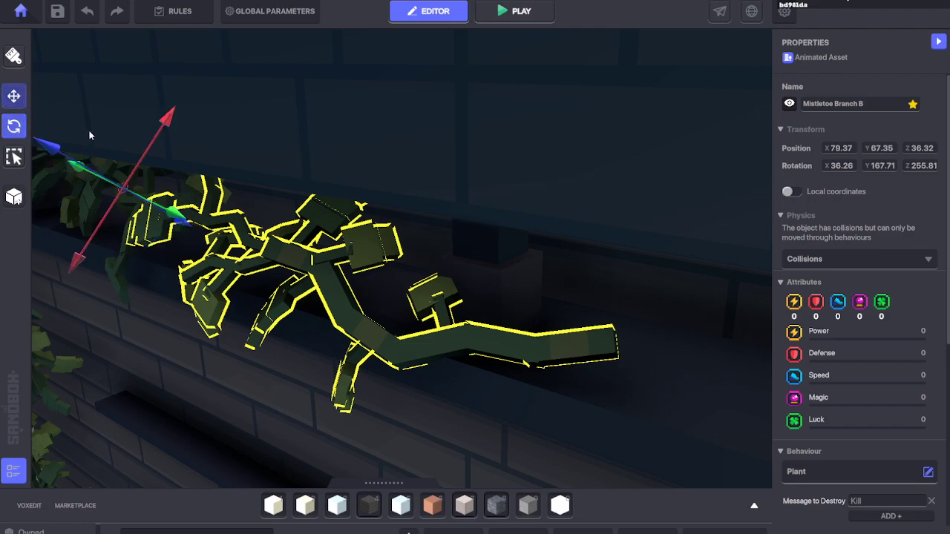
left_click_drag(182, 218, 157, 206)
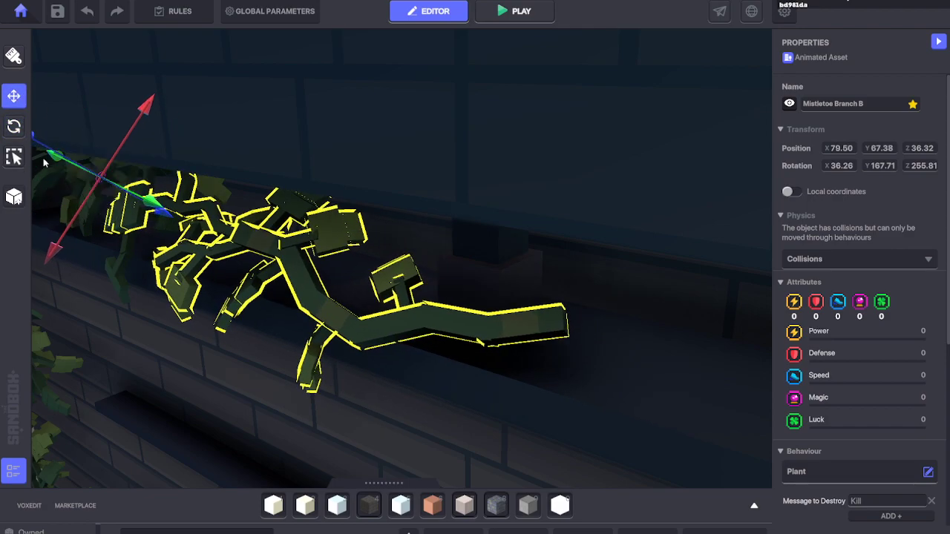
mouse_move(51, 155)
left_mouse_down()
mouse_move(59, 158)
mouse_move(44, 150)
mouse_move(56, 153)
left_mouse_up()
right_click_drag(176, 216, 256, 221)
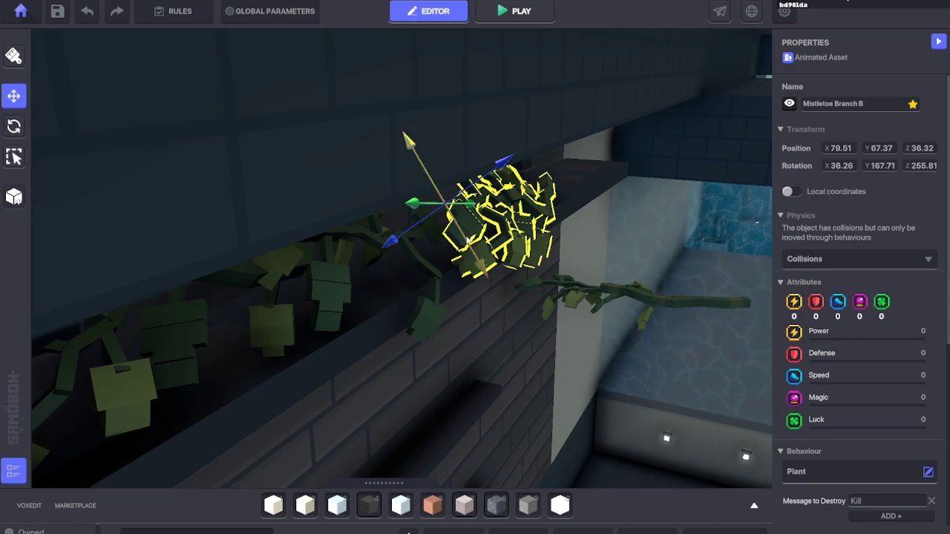
Step: Rotate the copy to about 38.58, 191.36, 270.31 and move it to about X 79.62, Y 67.26, Z 36.15
left_click_drag(432, 192, 386, 200)
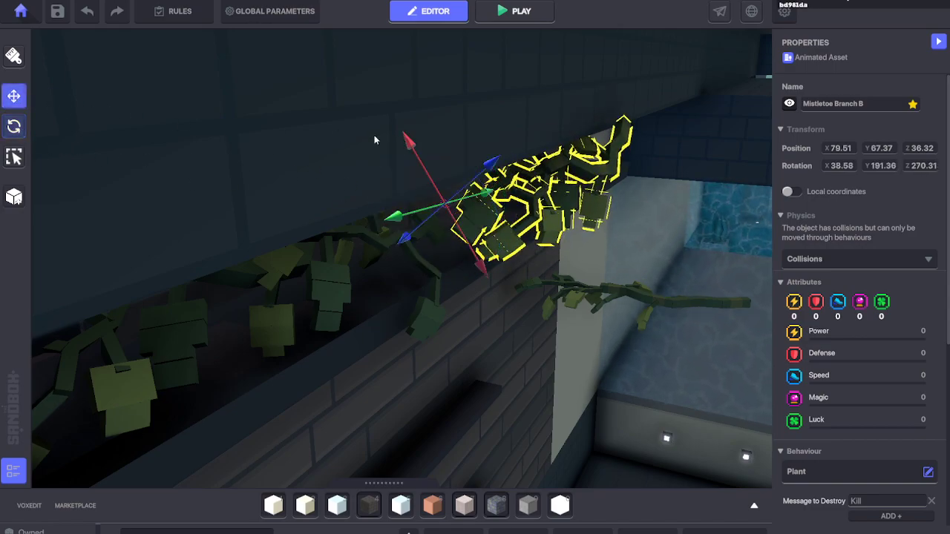
left_click_drag(497, 165, 460, 189)
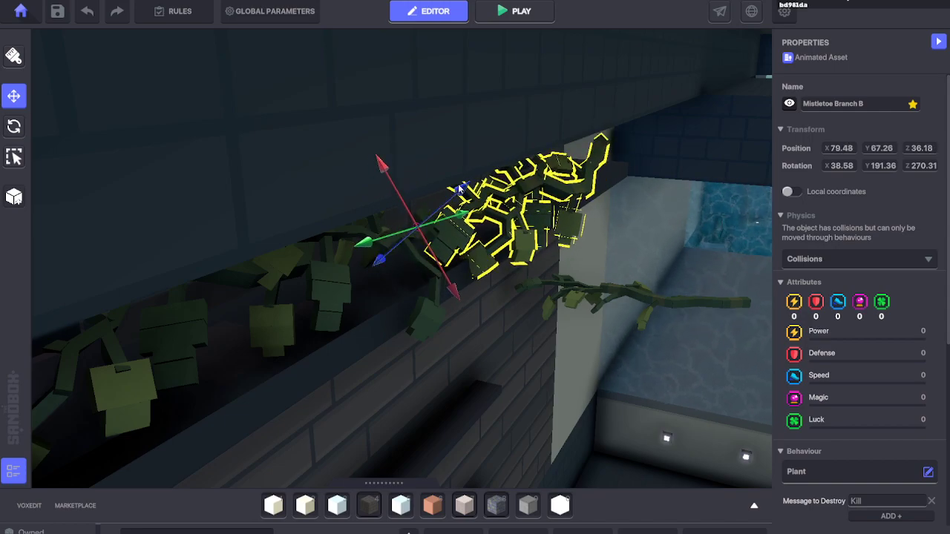
left_click_drag(361, 254, 331, 267)
right_click_drag(334, 267, 499, 175)
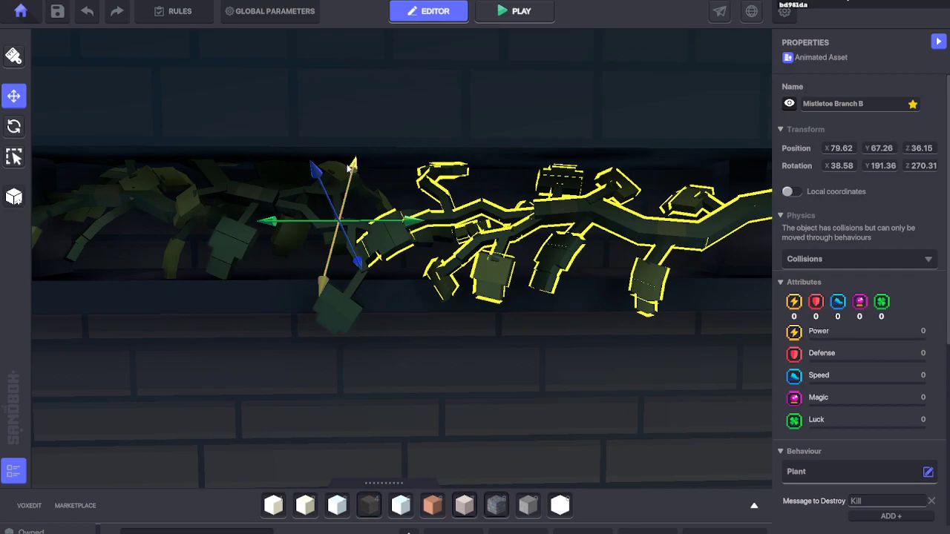
Step: Nudge the copy into the neighbouring branch's leaves at about X 79.84, Y 67.33, Z 36.03
left_click_drag(350, 168, 363, 155)
left_click_drag(295, 207, 229, 235)
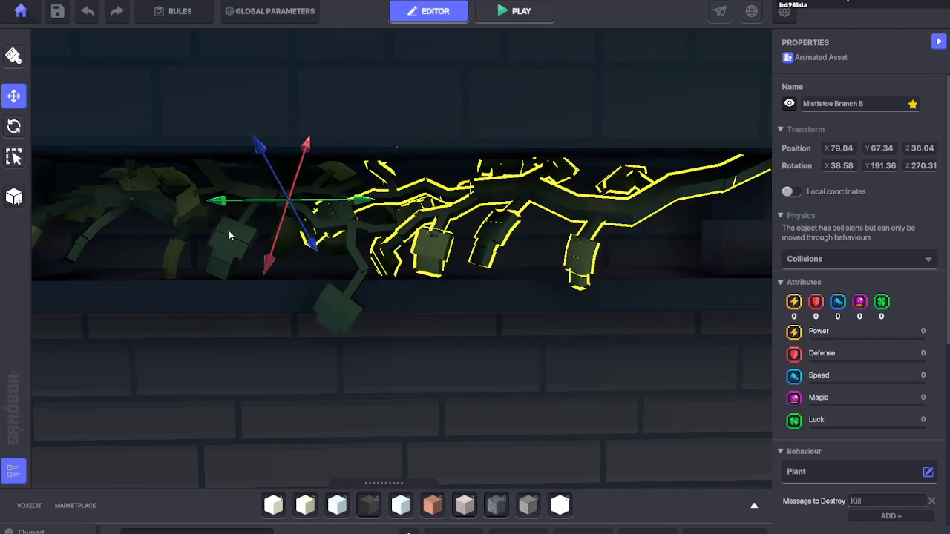
left_click_drag(312, 249, 307, 247)
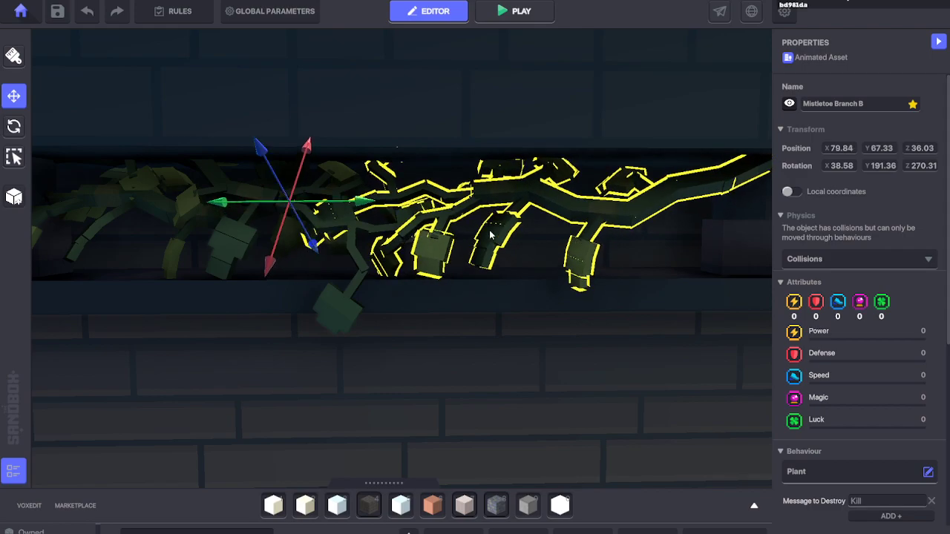
Step: Duplicate the newest shelf branch and place the copy further along the shelf at about X 79.04, Y 67.33, Z 36.64
key("d")
key("d")
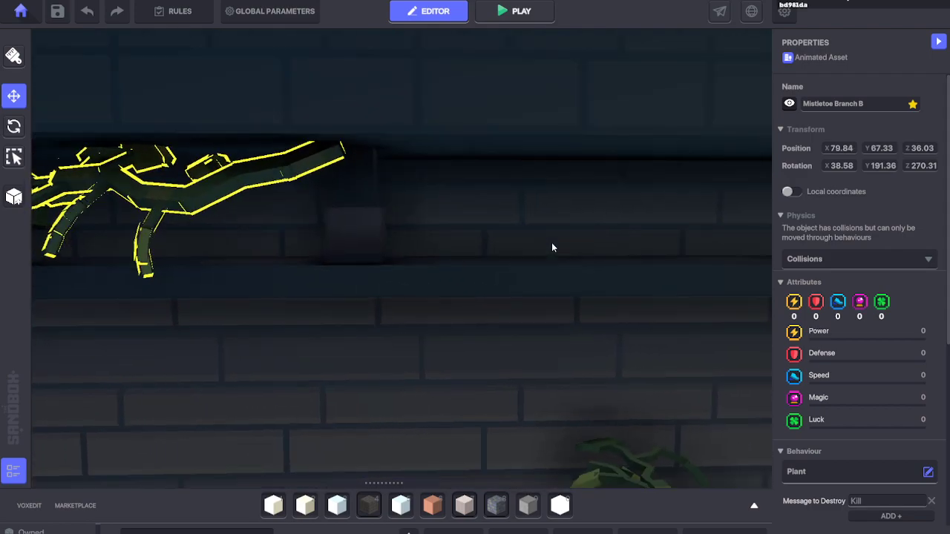
scroll(550, 241, "down", 8)
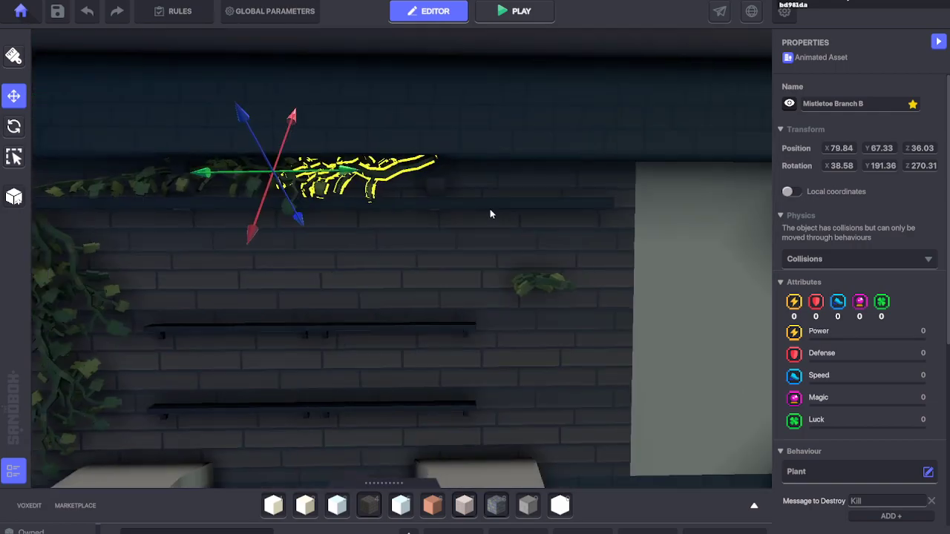
key("a")
key("w")
right_click_drag(511, 215, 548, 214)
key("w")
key("e")
key("s")
key("w")
key("q")
key("Down")
key("a")
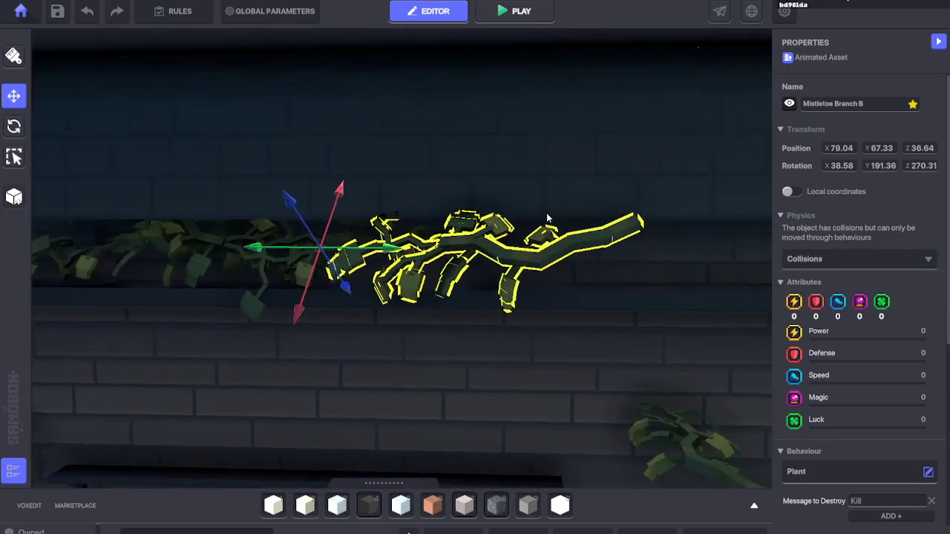
Step: Rotate the copy to about 7.12, 179.32, 268.76 and push it into the shelf at about X 79.04, Y 67.30, Z 36.40
left_click(14, 127)
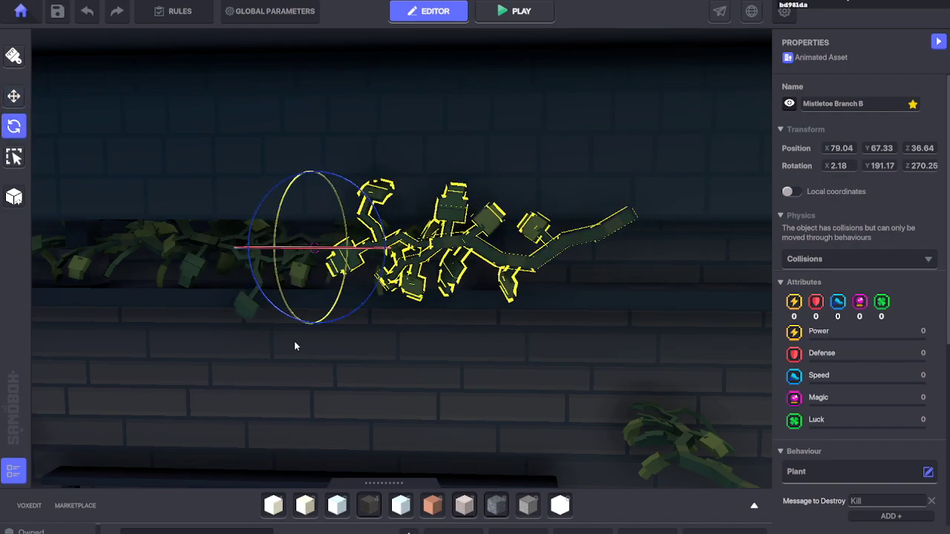
left_click_drag(295, 342, 299, 314)
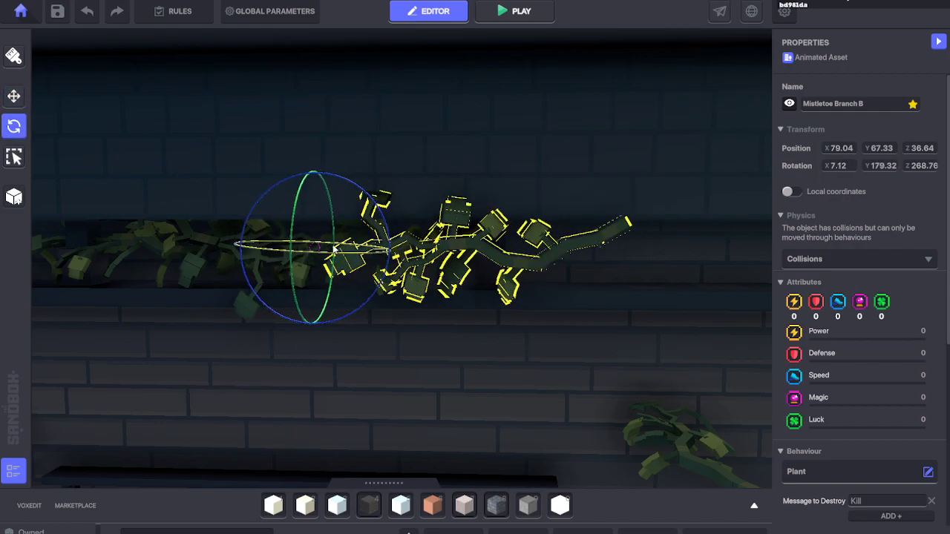
left_click(13, 94)
right_click_drag(152, 155, 291, 200)
key("a")
key("w")
key("d")
key("a")
left_click_drag(293, 213, 324, 216)
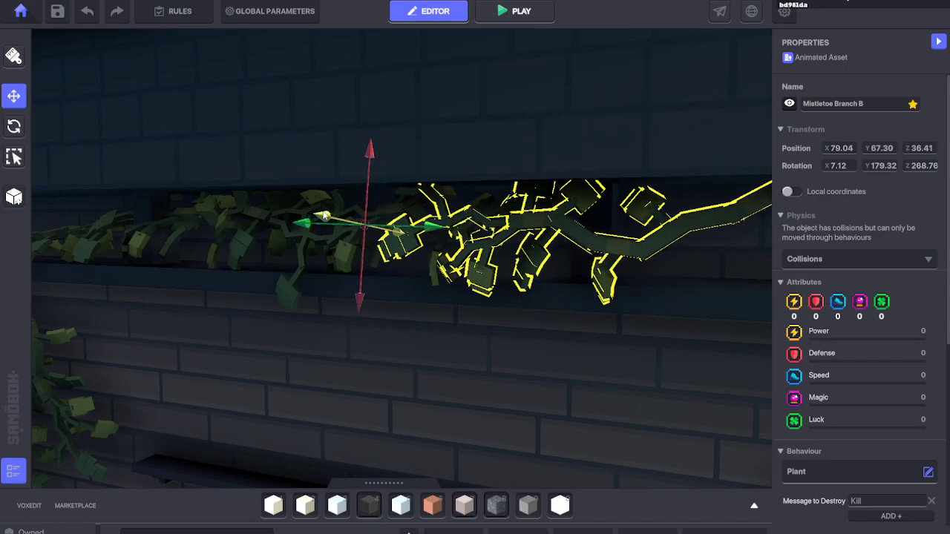
key("w")
mouse_move(339, 214)
right_mouse_down()
mouse_move(359, 214)
mouse_move(298, 211)
mouse_move(349, 212)
right_mouse_up()
key("d")
key("d")
key("a")
key("s")
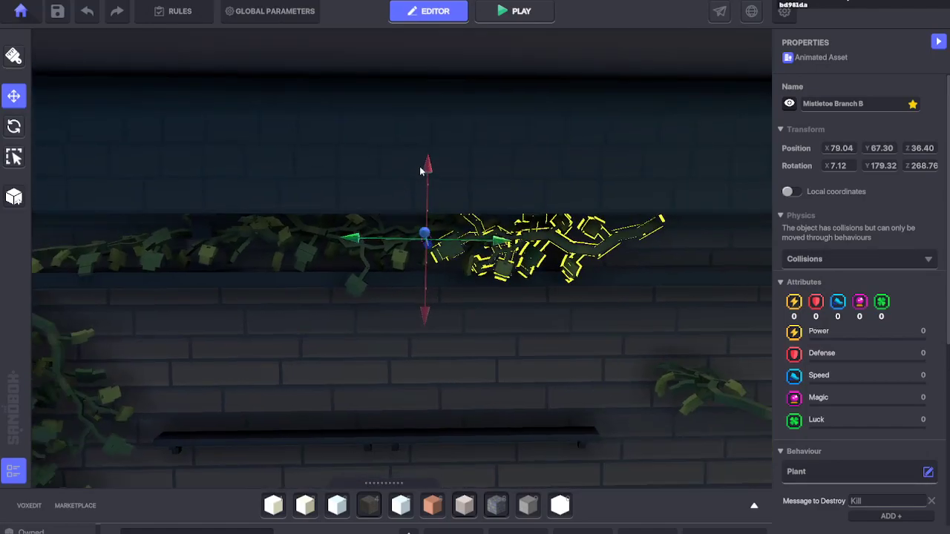
Step: Tilt and turn the branch to a rotation of about 35.23, 166.85, 261.63
left_click(435, 158)
key("a")
mouse_move(446, 165)
right_mouse_down()
mouse_move(473, 163)
mouse_move(424, 155)
mouse_move(502, 157)
mouse_move(456, 153)
right_mouse_up()
key("d")
key("w")
left_click(293, 154)
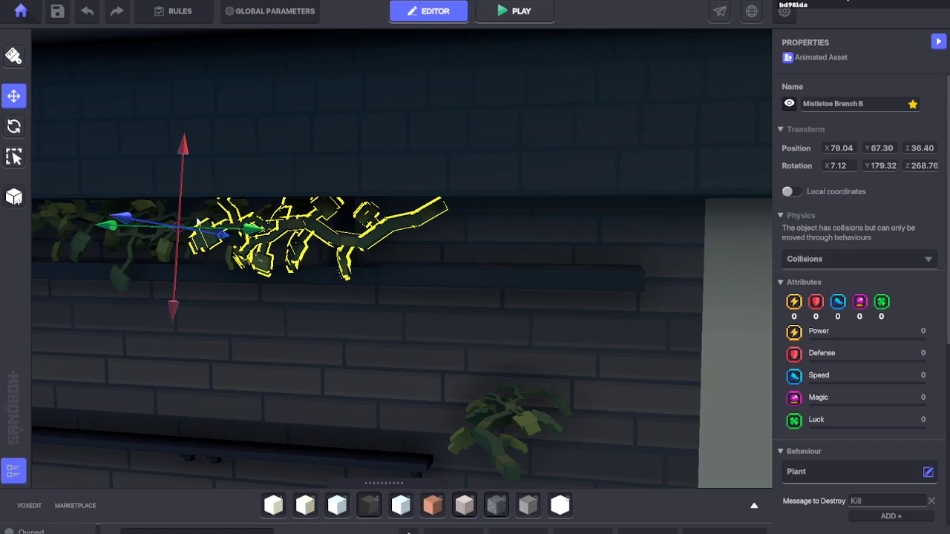
right_click_drag(315, 178, 267, 180)
key("d")
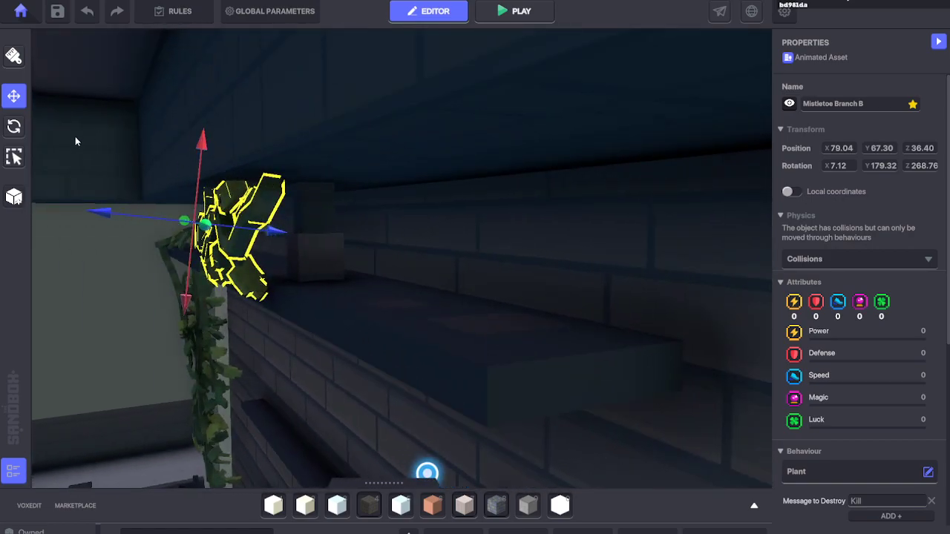
left_click(14, 127)
left_click_drag(149, 149, 227, 149)
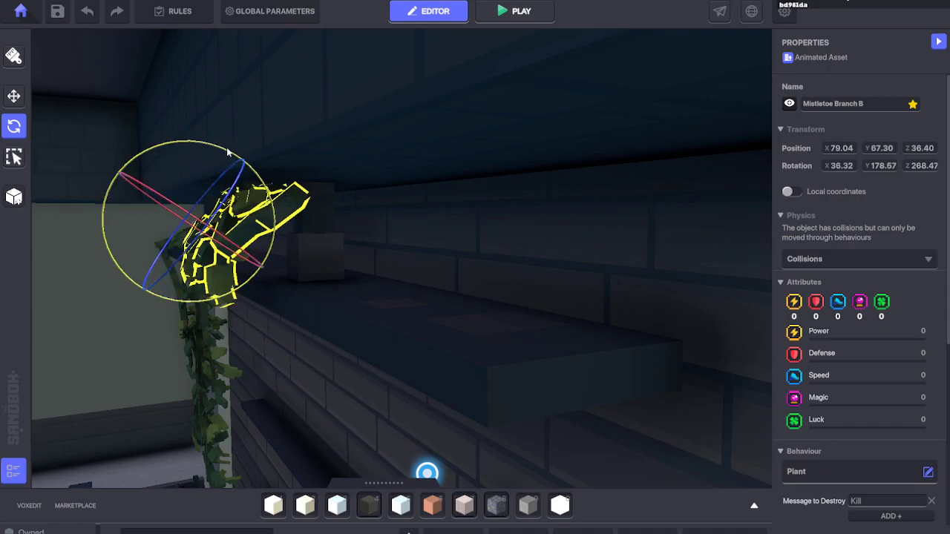
left_click_drag(158, 198, 187, 195)
key("a")
right_click_drag(187, 195, 228, 198)
Step: Shift the branch to about X 79.02, Y 67.37, Z 36.49 and rotate it to about 34.32, 160.68, 258.11
left_click(15, 96)
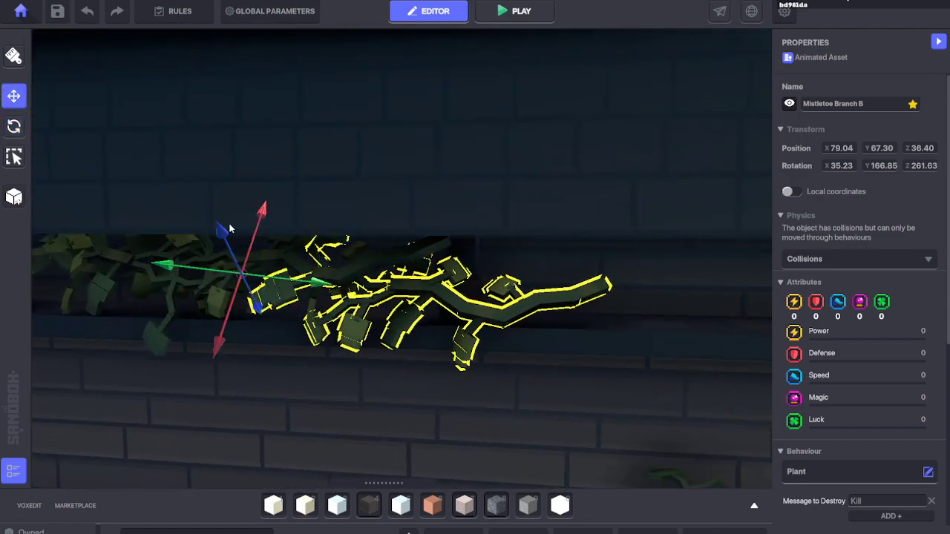
left_click_drag(229, 228, 205, 218)
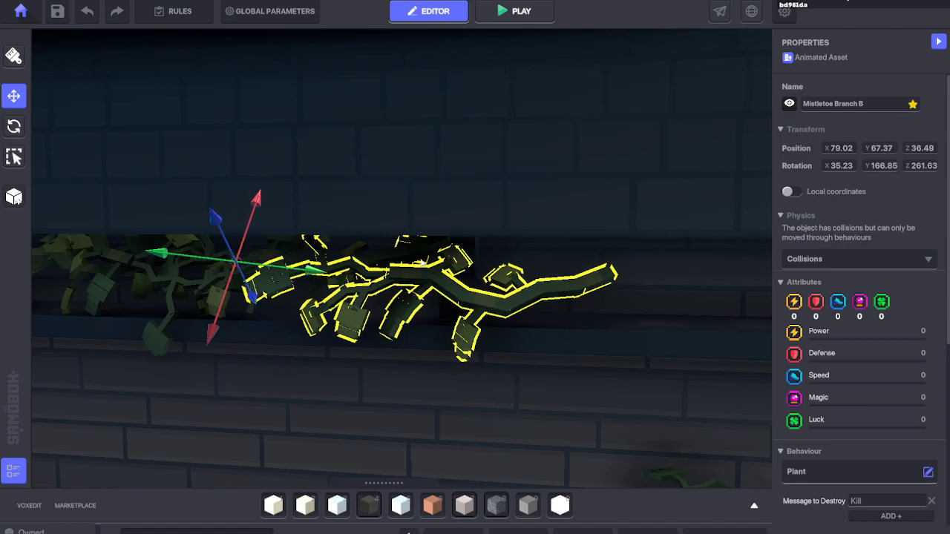
scroll(422, 263, "up", 4)
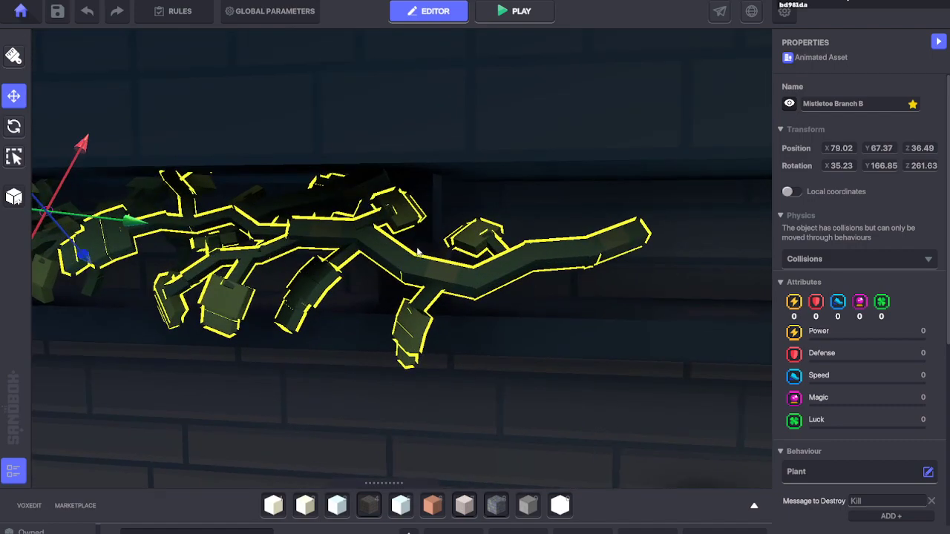
right_click_drag(417, 252, 334, 199)
left_click(15, 127)
left_click_drag(261, 242, 281, 254)
right_click_drag(257, 250, 438, 195)
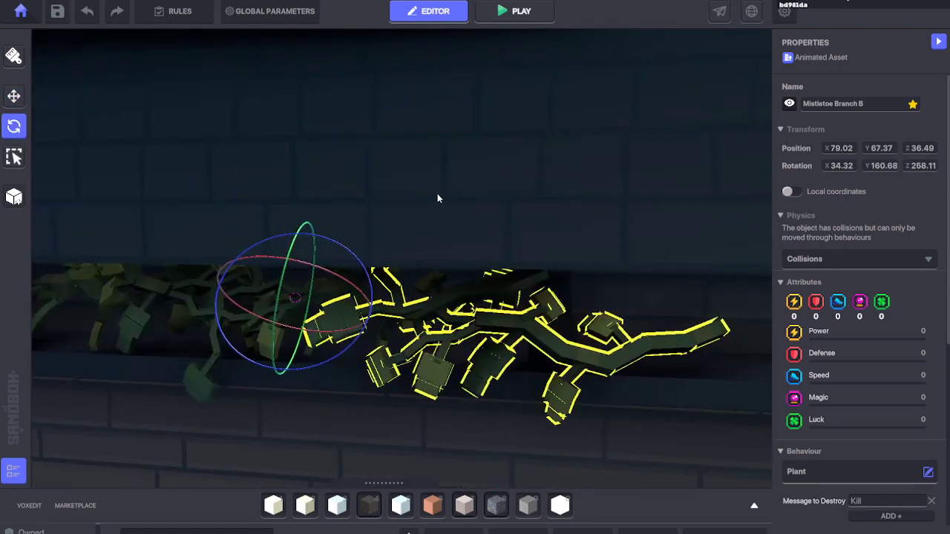
left_click(438, 198)
Step: Reselect the newest shelf branch and nudge it slightly upward among the neighbouring leaves
scroll(423, 290, "down", 5)
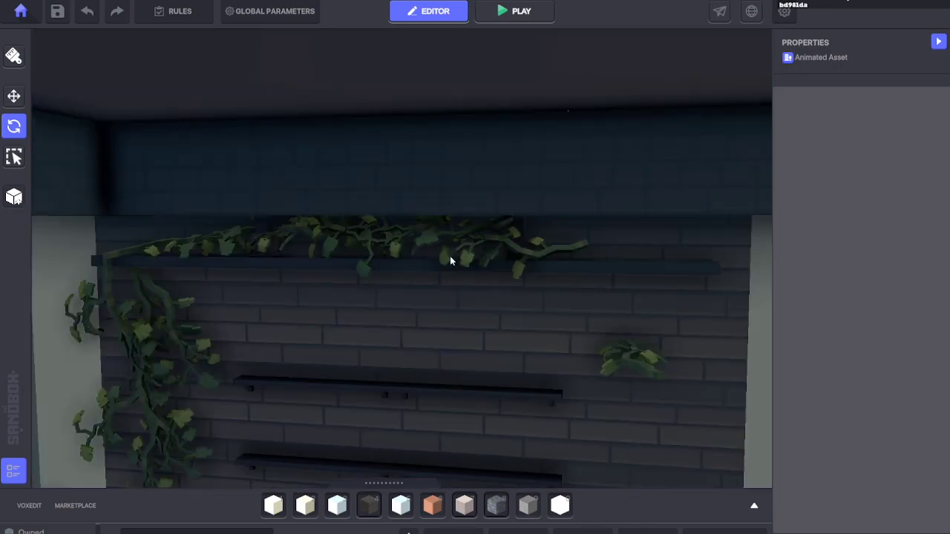
right_click_drag(451, 253, 457, 252)
scroll(458, 252, "up", 3)
scroll(458, 252, "up", 4)
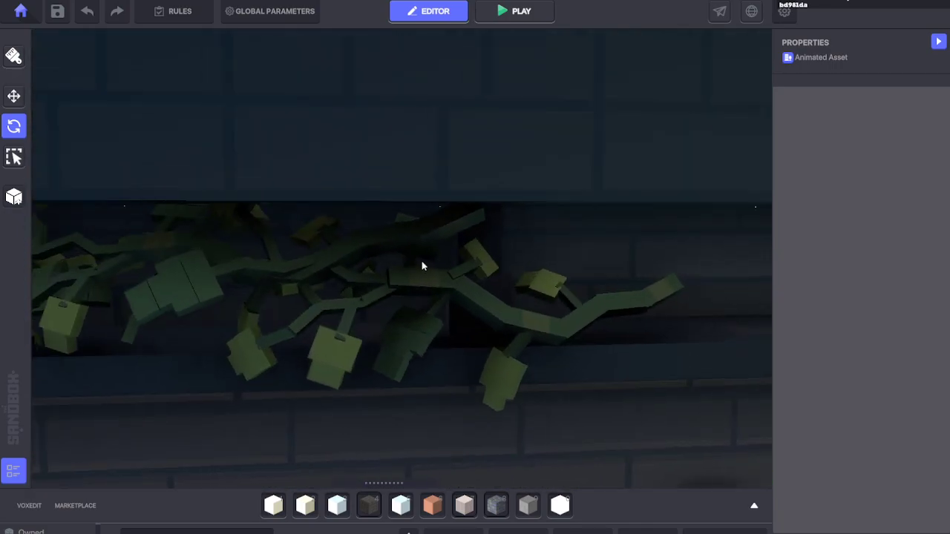
left_click(414, 286)
left_click(11, 97)
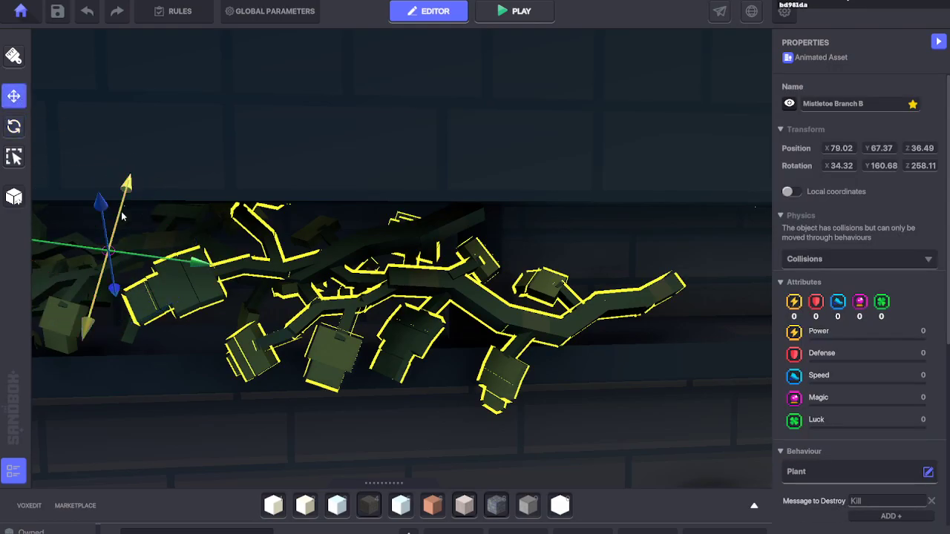
left_click_drag(98, 201, 86, 186)
left_click(544, 208)
Step: Duplicate the end branch and pull the copy out in front of the shelf to about X 78.95, Y 67.41, Z 37.54
right_click_drag(551, 182, 512, 285)
scroll(549, 175, "down", 6)
scroll(509, 246, "up", 4)
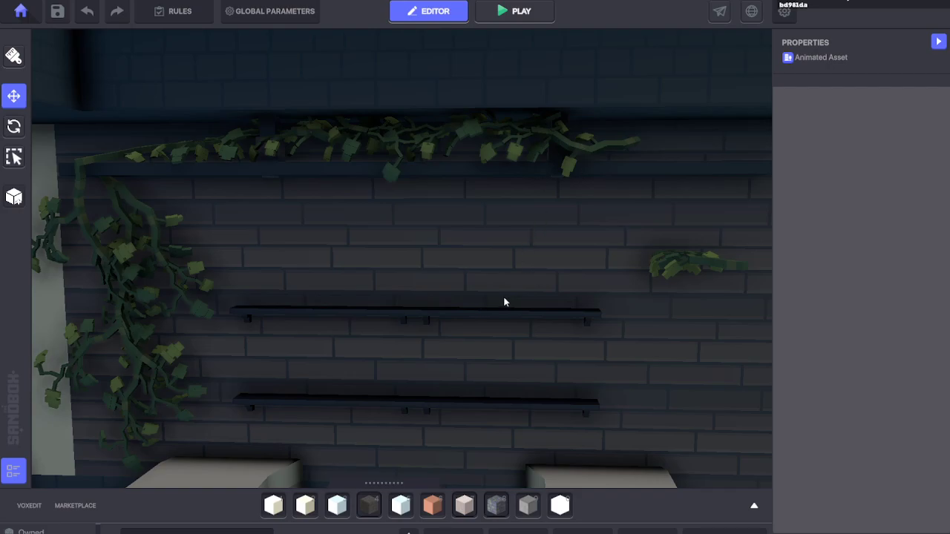
right_click_drag(515, 213, 554, 199)
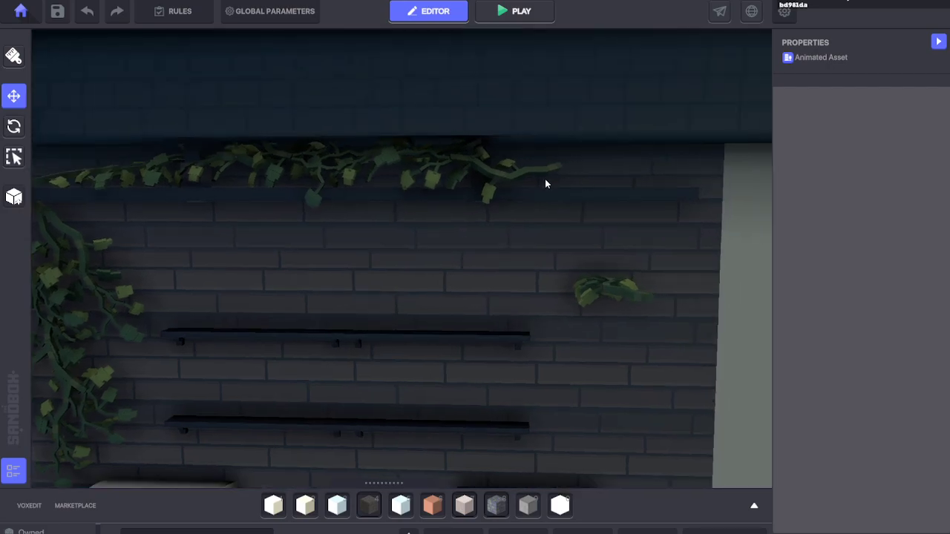
left_click(538, 177)
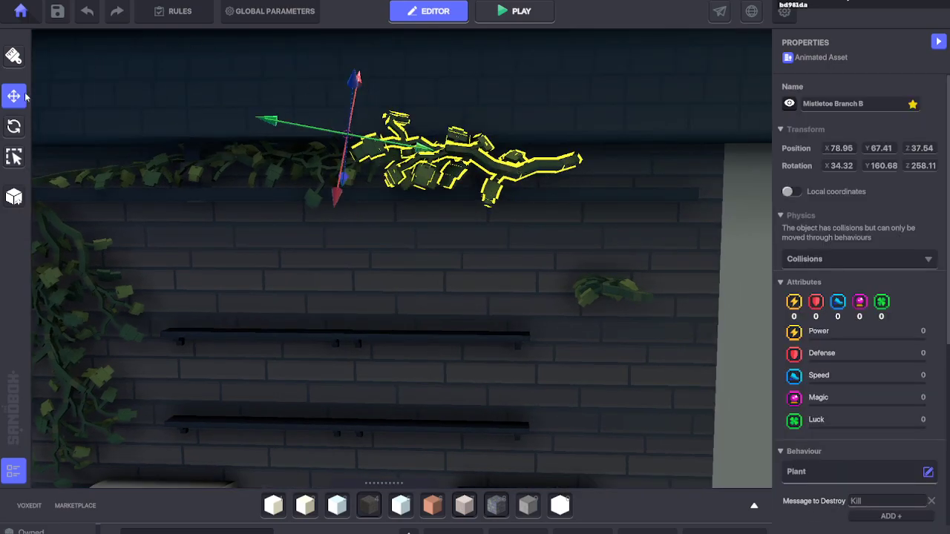
middle_click_drag(218, 129, 224, 128)
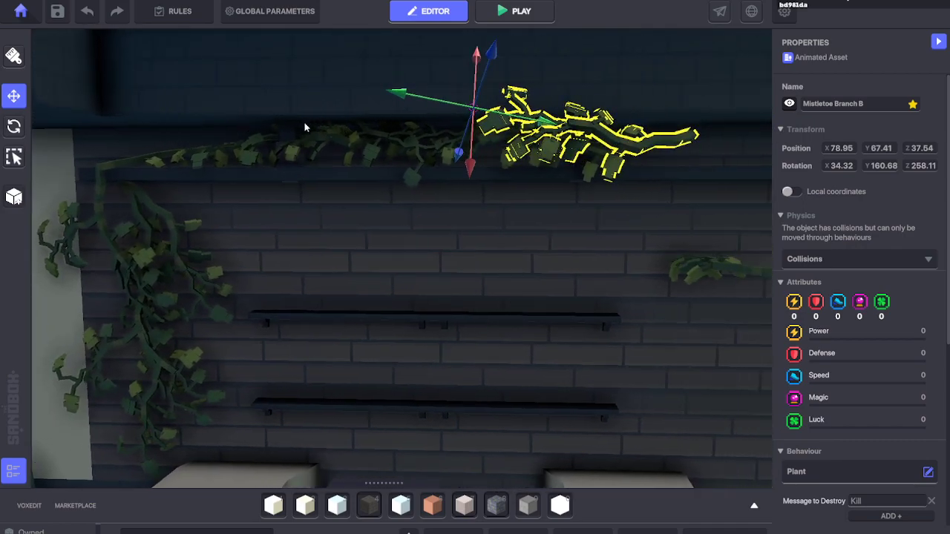
middle_click_drag(308, 134, 285, 139)
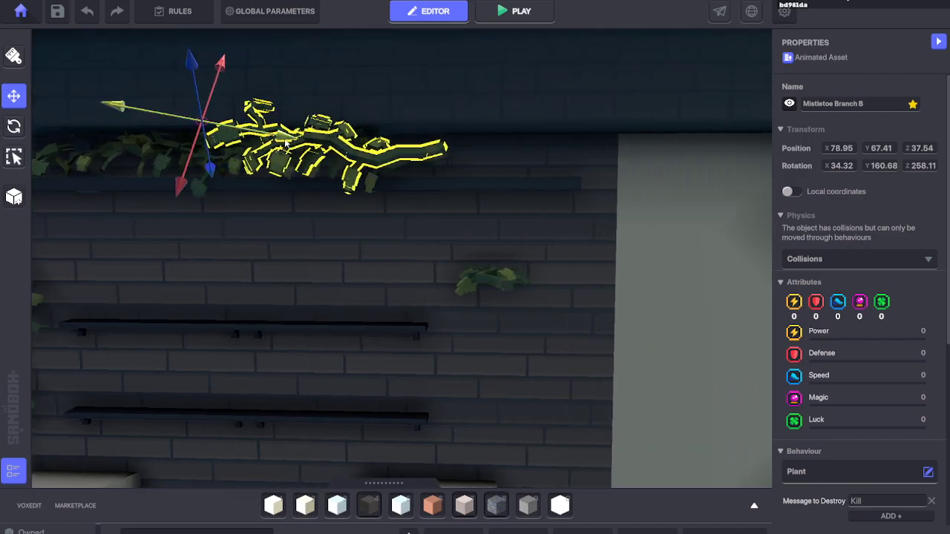
Step: Swing the new copy around to point the opposite way, at a rotation of about 34.32, 160.68, 57.28
left_click(19, 120)
left_click_drag(284, 143, 266, 8)
scroll(297, 208, "down", 8)
right_click_drag(320, 244, 406, 226)
scroll(407, 240, "up", 6)
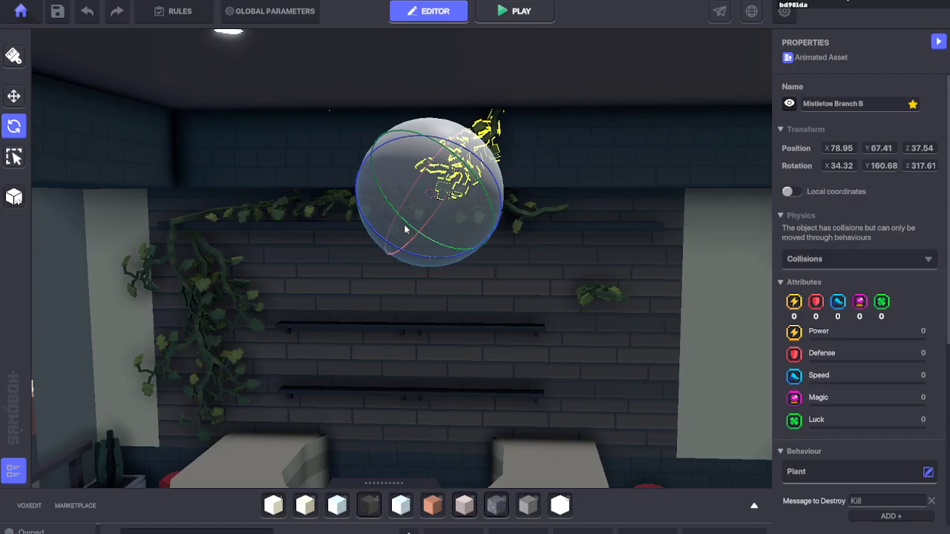
middle_click_drag(404, 226, 392, 226)
left_click_drag(329, 145, 190, 143)
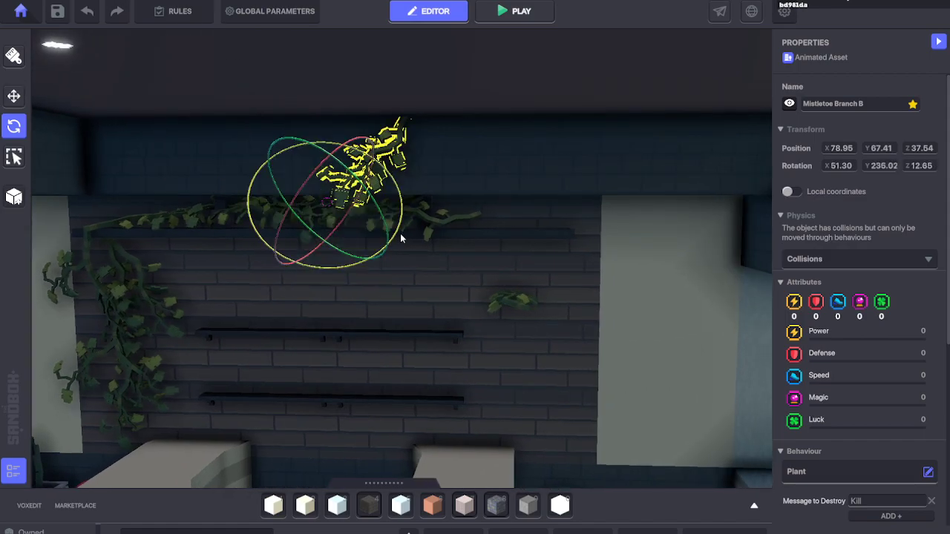
left_click_drag(400, 238, 156, 28)
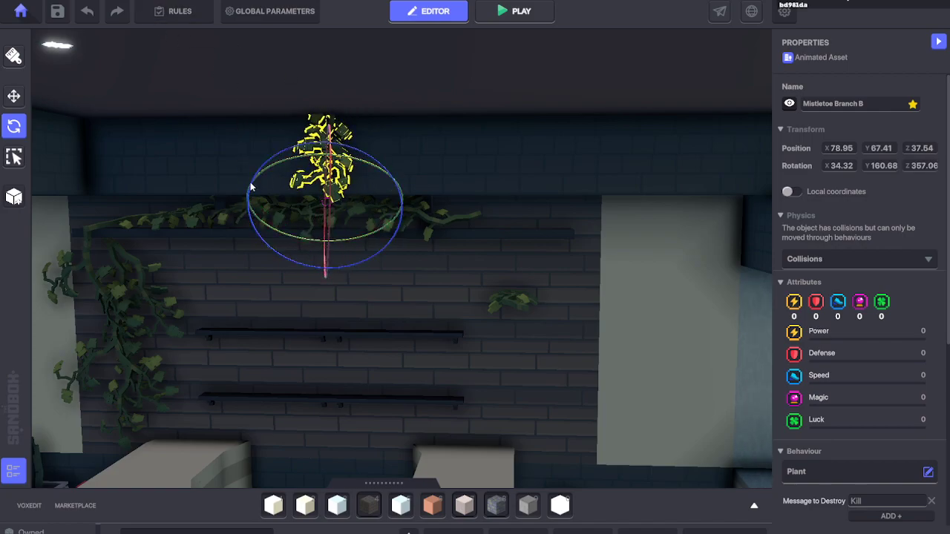
left_click_drag(270, 252, 394, 276)
Step: Move the flipped copy toward the empty end of the shelf at about X 77.19, Y 66.95, Z 35.85
scroll(387, 265, "up", 4)
right_click_drag(384, 250, 385, 267)
left_click(14, 98)
left_click_drag(401, 285, 598, 398)
left_click_drag(469, 432, 737, 286)
right_click_drag(550, 302, 452, 326)
key("w")
key("s")
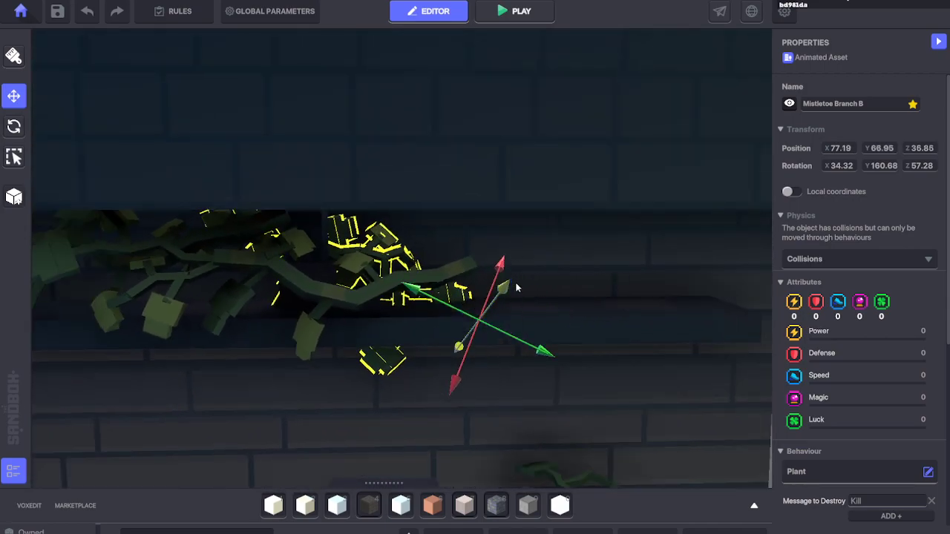
Step: Bring the flipped copy out of the wall to about X 76.59, Y 66.67, Z 36.60
left_click_drag(507, 288, 592, 246)
left_click_drag(505, 322, 506, 443)
left_click_drag(558, 384, 722, 420)
key("s")
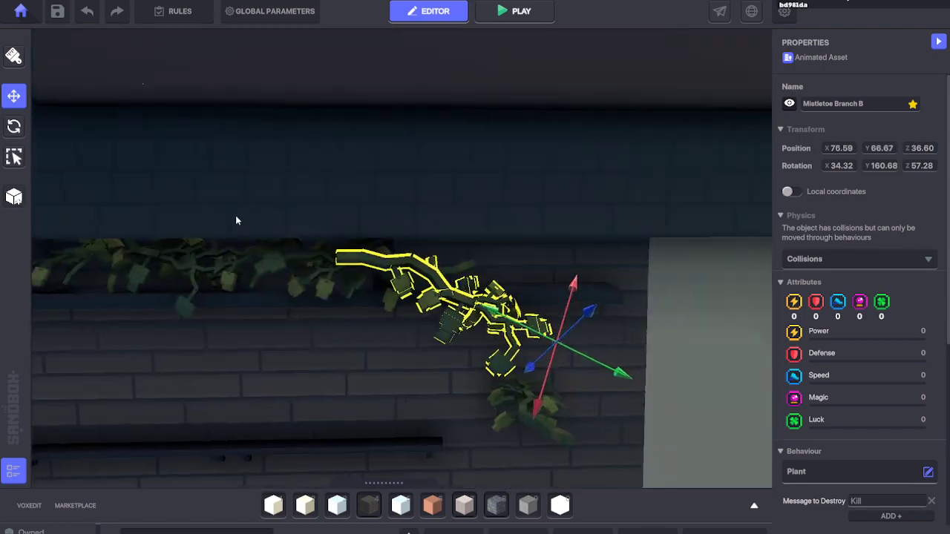
Step: Rotate the flipped copy to about 6.93, 167.94, 80.66 so it runs along the shelf
left_click(9, 126)
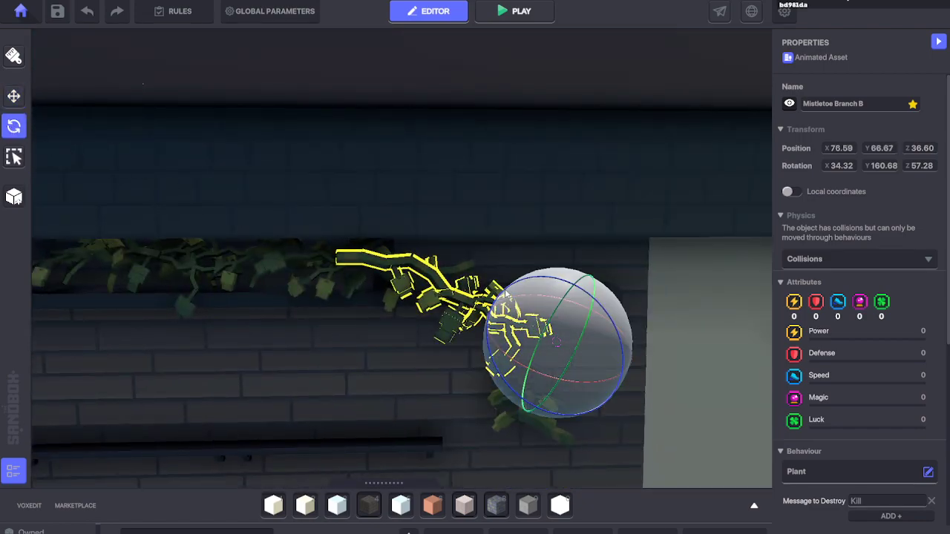
left_click_drag(500, 293, 453, 316)
right_click_drag(453, 316, 311, 303)
key("a")
left_click_drag(455, 239, 528, 314)
left_click_drag(423, 295, 385, 289)
mouse_move(398, 286)
right_mouse_down()
mouse_move(433, 286)
mouse_move(405, 282)
right_mouse_up()
key("w")
key("s")
left_click_drag(608, 375, 641, 385)
left_click_drag(701, 328, 692, 299)
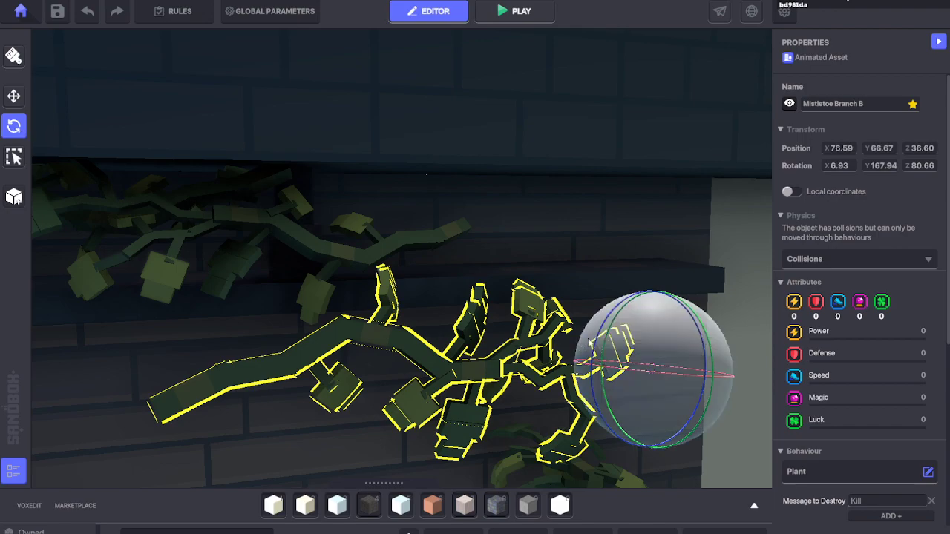
Step: Lift the flipped copy onto the shelf and push it back to about X 76.15, Y 67.00, Z 36.02
left_click_drag(657, 428, 751, 277)
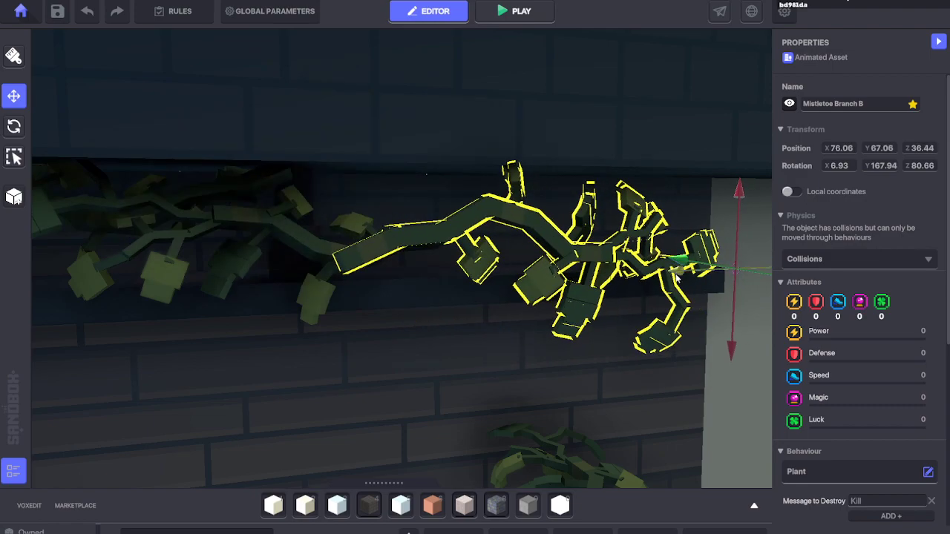
left_click_drag(676, 277, 616, 271)
right_click_drag(612, 289, 567, 304)
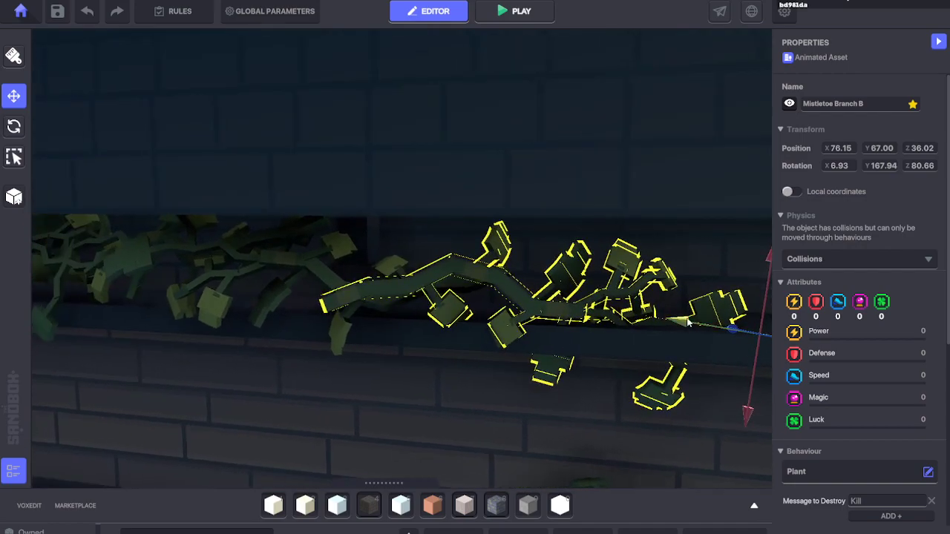
Step: Slide the flipped copy into the neighbouring branch at about X 76.49, Y 67.05, Z 36.05 and rotate it to about 8.70, 179.76, 82.27
left_click_drag(689, 322, 634, 316)
left_click_drag(690, 327, 619, 315)
left_click(10, 125)
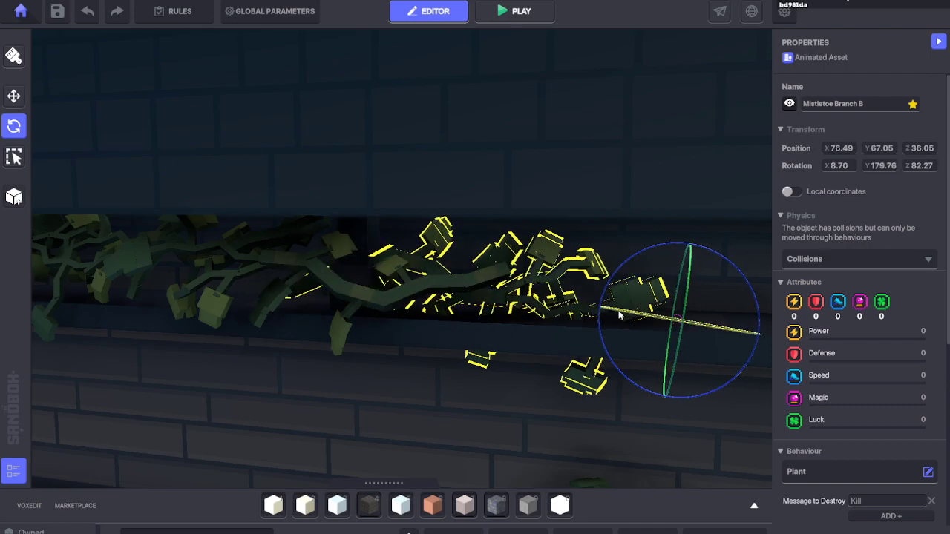
Step: Pull the flipped copy forward on the shelf to about X 76.49, Y 67.12, Z 36.51
key("w")
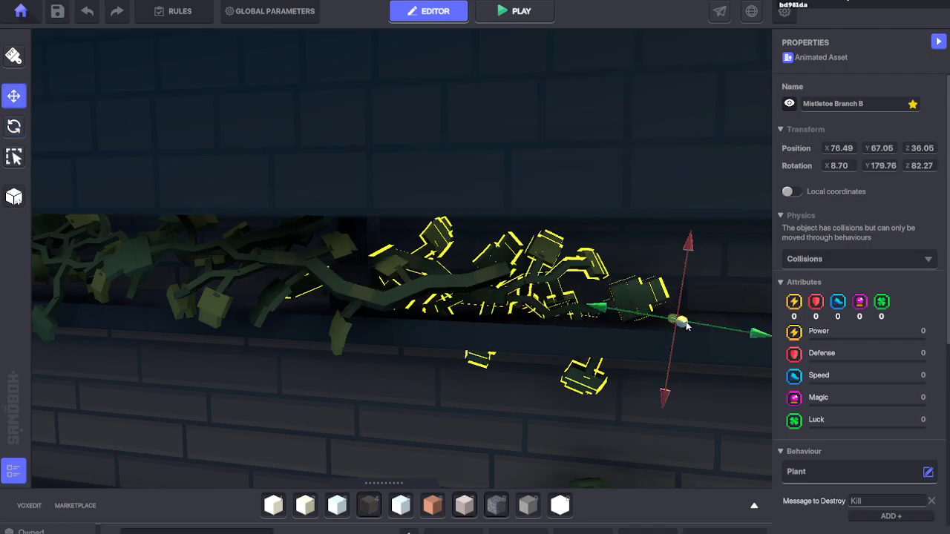
left_click_drag(686, 325, 692, 334)
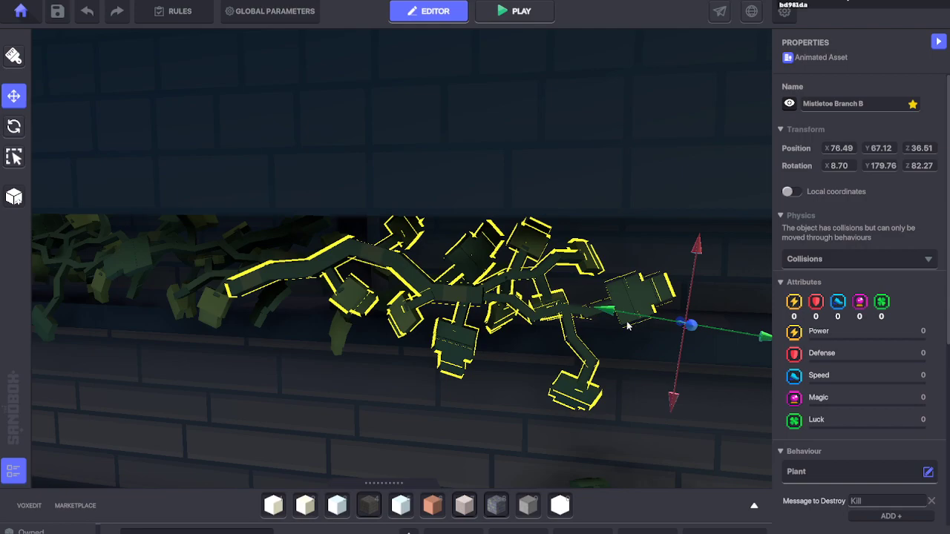
key("a")
right_click_drag(411, 273, 513, 292)
key("w")
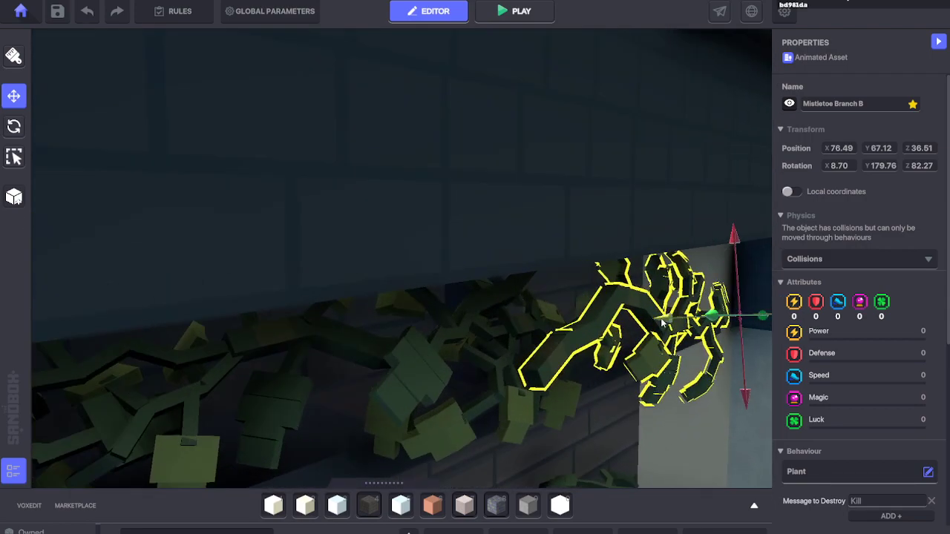
Step: Push the flipped copy back on the shelf to about X 76.49, Y 67.10, Z 36.32
left_click_drag(662, 322, 627, 324)
key("d")
right_click_drag(632, 324, 573, 351)
key("s")
key("w")
key("s")
key("w")
key("w")
Step: Turn the flipped copy to a Z rotation of about 266.46 and slide it to about X 78.58, Y 67.22, Z 36.31
left_click(15, 128)
key("d")
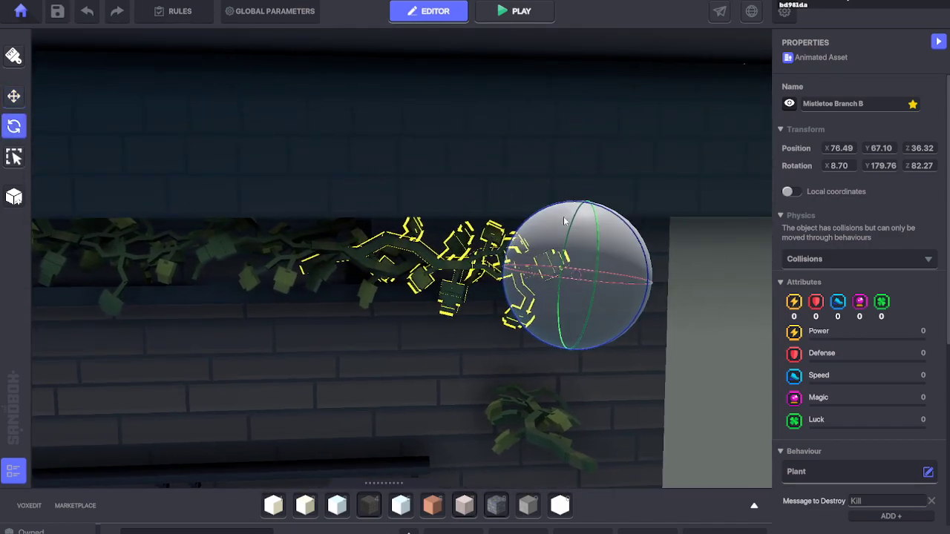
left_click_drag(564, 221, 185, 394)
left_click_drag(501, 271, 193, 248)
scroll(201, 249, "up", 3)
scroll(204, 250, "up", 1)
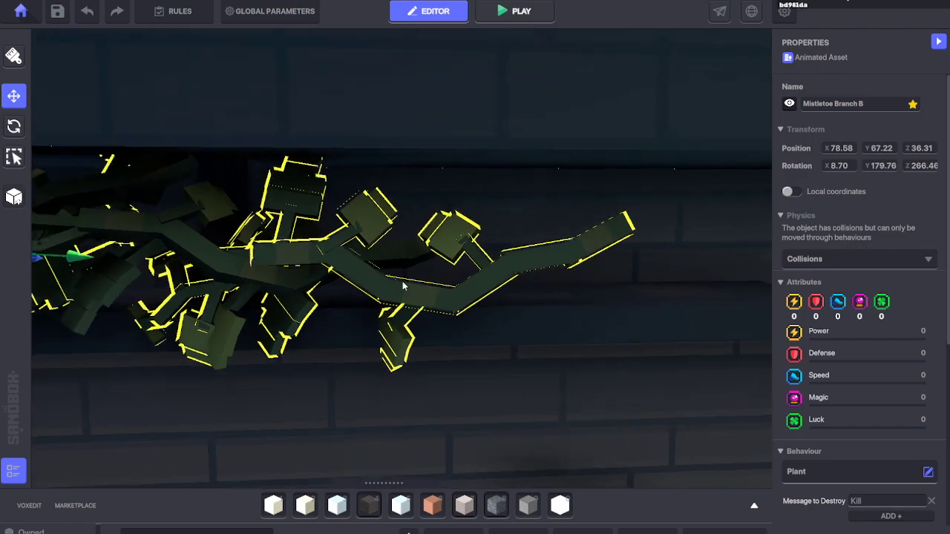
scroll(403, 285, "down", 3)
Step: Tilt the branch to about 55.91, 175.11, 263.75 and shift it to about X 78.58, Y 67.19, Z 36.37
left_click(13, 128)
scroll(131, 207, "down", 5)
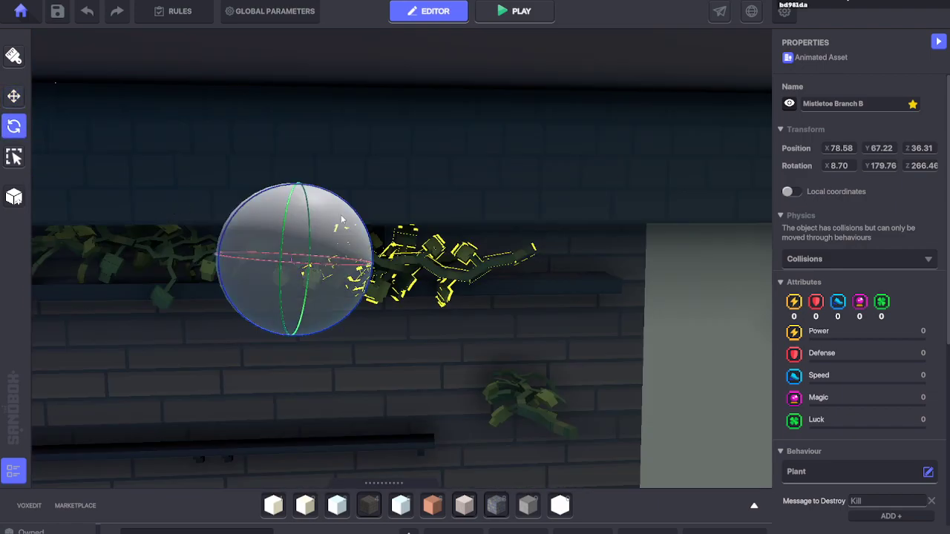
left_click_drag(284, 214, 358, 116)
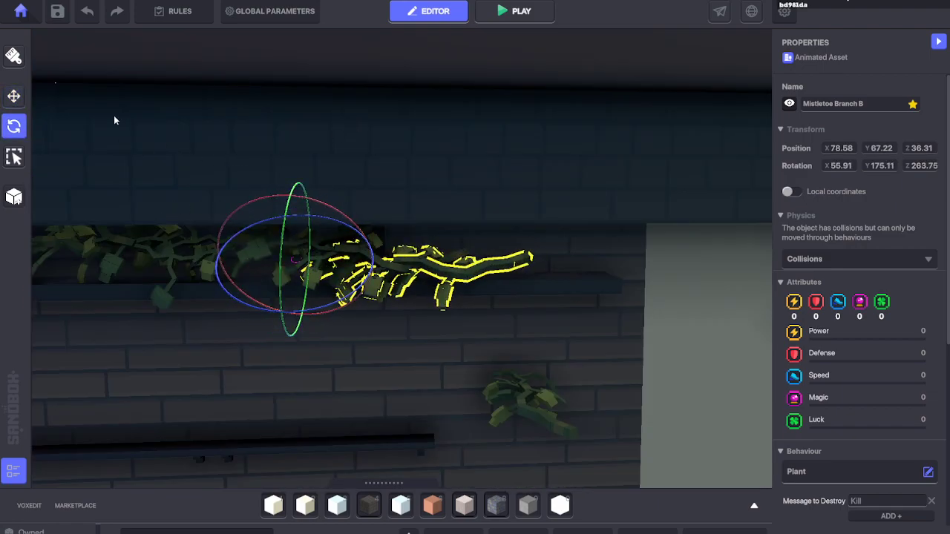
mouse_move(287, 317)
left_mouse_down()
mouse_move(295, 298)
mouse_move(287, 325)
left_mouse_up()
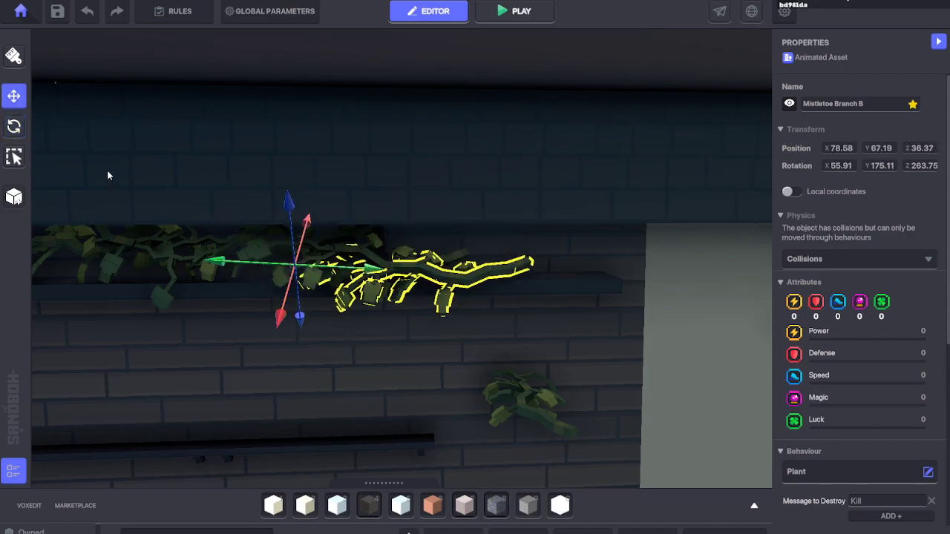
Step: Rotate the branch to about 49.57, 176.12, 239.05 and move it to about X 78.42, Y 67.38, Z 36.12
left_click(17, 126)
mouse_move(333, 309)
left_mouse_down()
mouse_move(357, 335)
mouse_move(327, 317)
left_mouse_up()
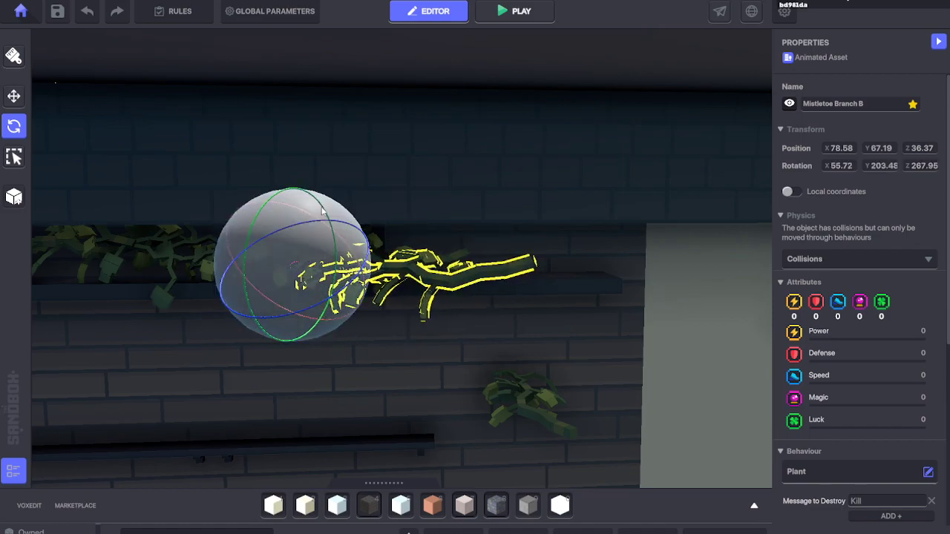
left_click_drag(367, 239, 377, 260)
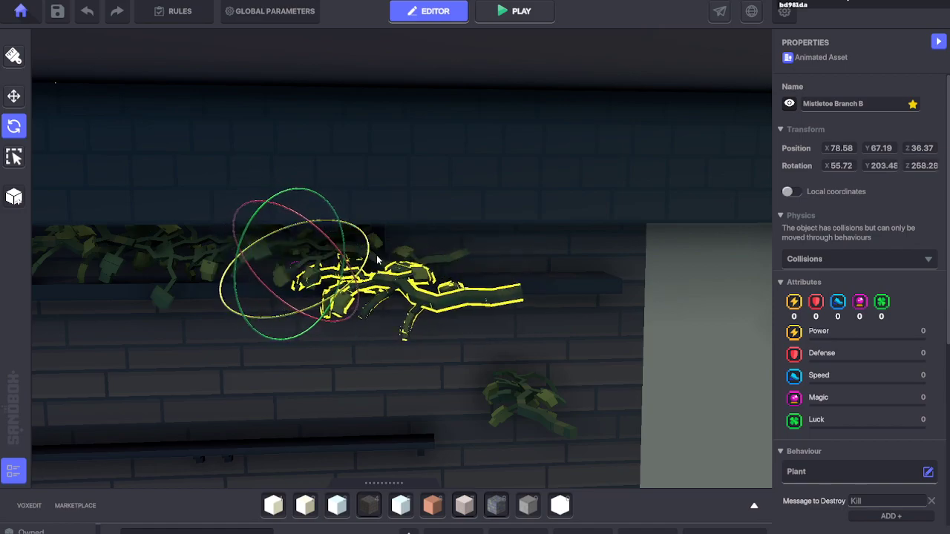
left_click_drag(320, 226, 351, 247)
left_click(15, 97)
scroll(288, 200, "up", 2)
left_click_drag(213, 313, 294, 325)
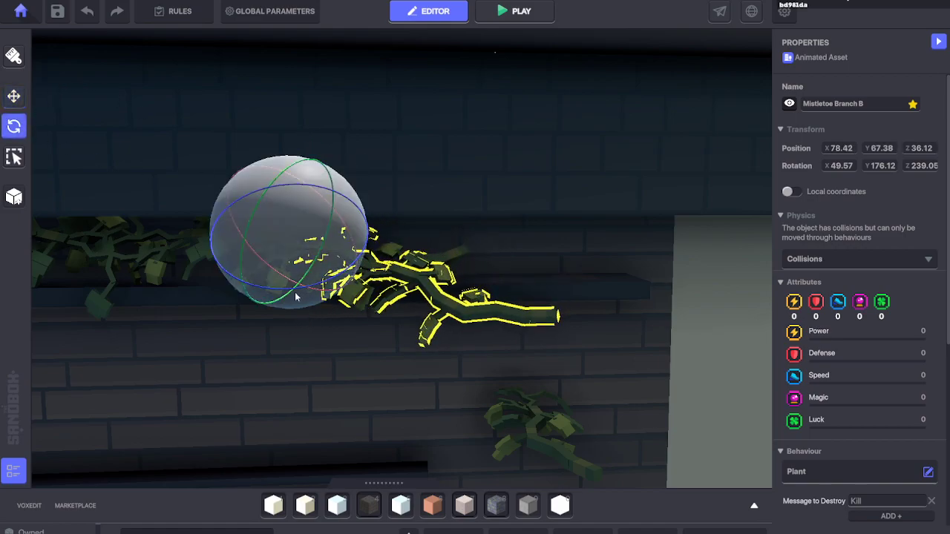
Step: Refine the branch's rotation to about 48.29, 167.05, 254.52 so it follows the shelf
left_click_drag(291, 288, 333, 290)
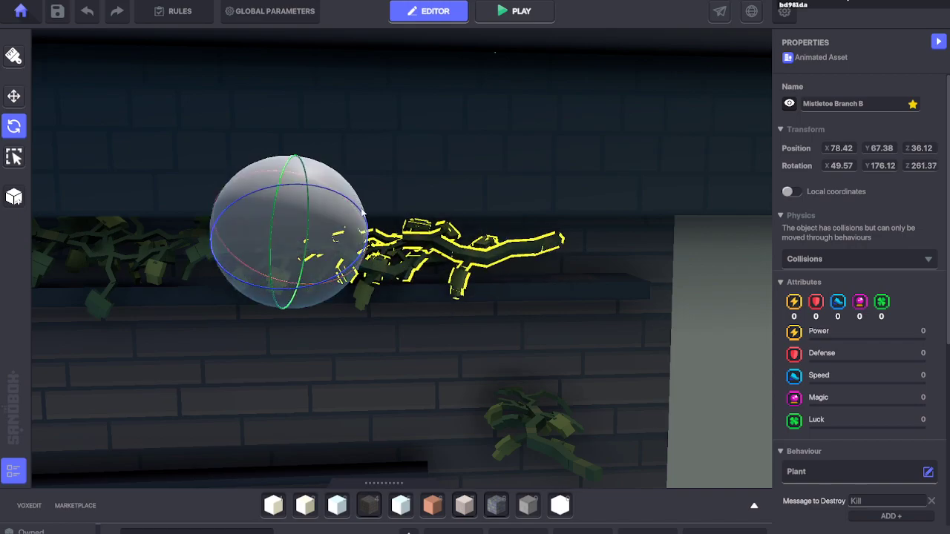
scroll(344, 229, "up", 5)
middle_click_drag(398, 237, 256, 231)
right_click_drag(256, 232, 336, 186)
left_click_drag(337, 186, 349, 197)
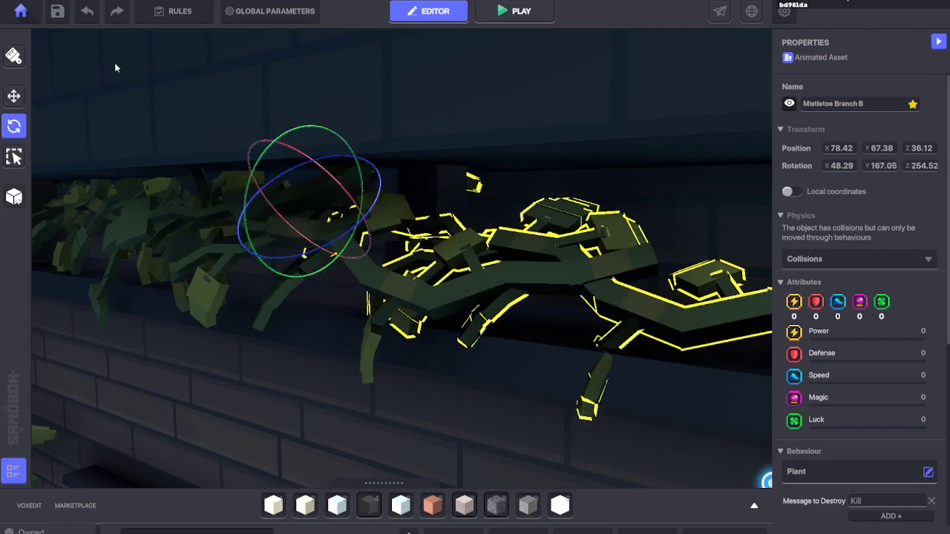
Step: Move the branch to about X 78.41, Y 67.40, Z 36.37, and deselect it
left_click_drag(260, 258, 210, 291)
left_click_drag(239, 180, 172, 160)
right_click_drag(173, 160, 354, 221)
key("s")
left_click(407, 178)
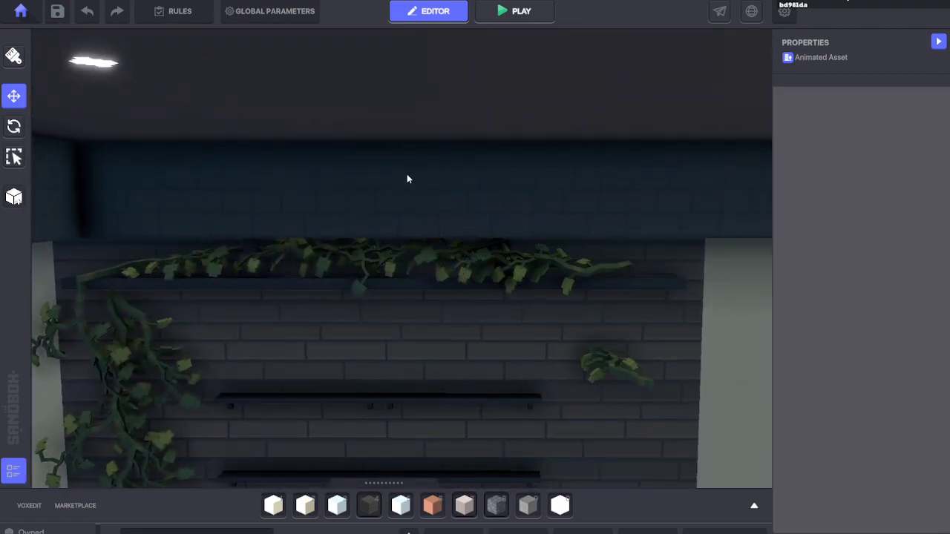
Step: Examine how the mistletoe run ends along the upper shelf near the light-coloured wall
key("w")
key("w")
mouse_move(402, 187)
right_mouse_down()
mouse_move(438, 190)
mouse_move(404, 193)
right_mouse_up()
key("a")
key("d")
key("w")
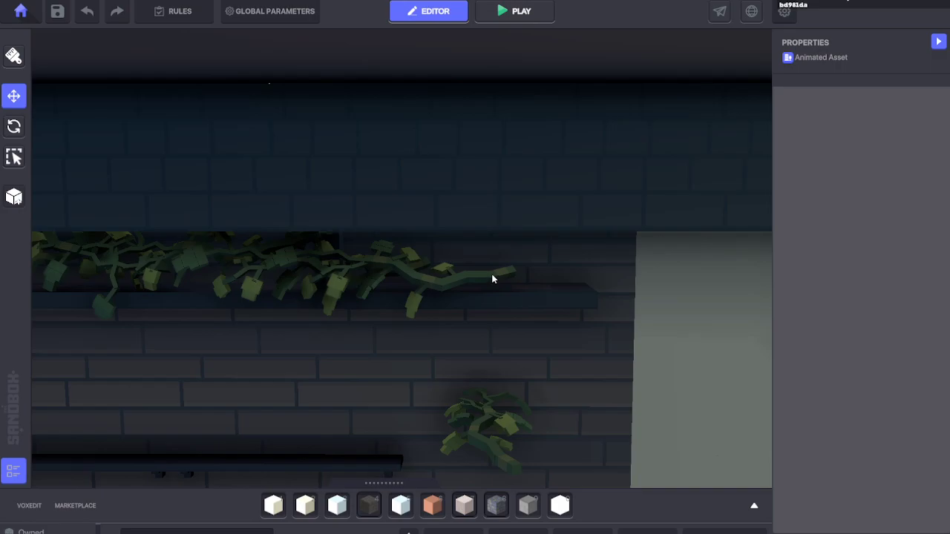
key("s")
mouse_move(474, 265)
right_mouse_down()
mouse_move(484, 251)
mouse_move(496, 257)
mouse_move(485, 265)
right_mouse_up()
key("w")
key("w")
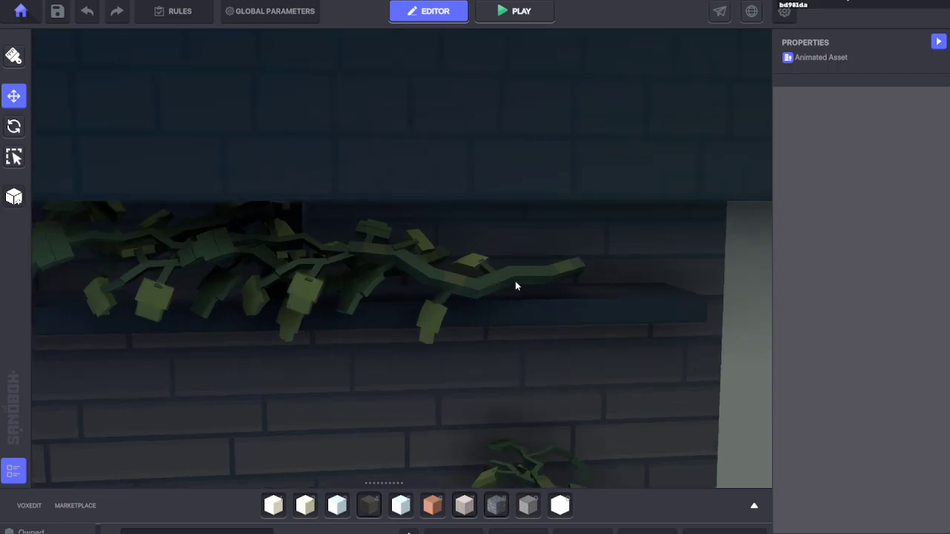
Step: Duplicate the end branch on the shelf and turn the copy to a Z rotation of about 40.21
left_click(466, 292)
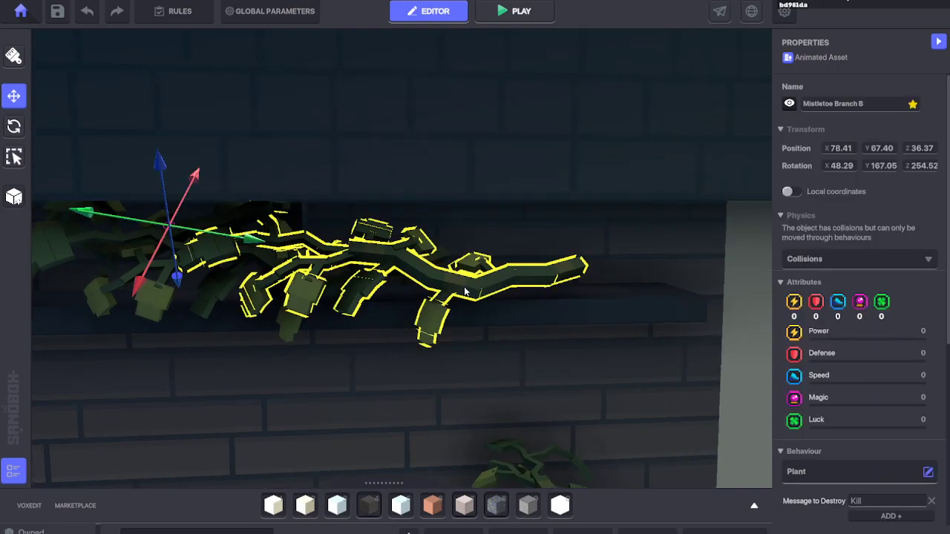
key("ctrl+d")
key("s")
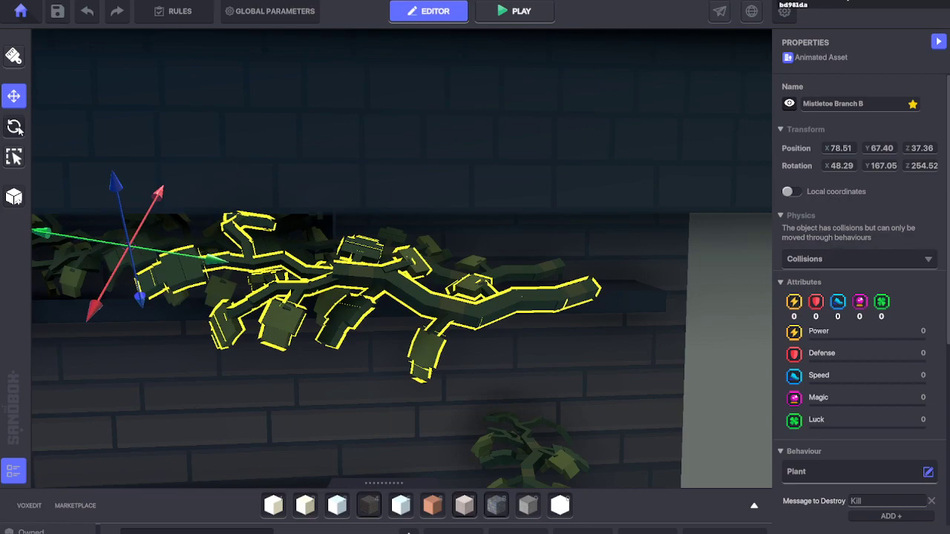
left_click(19, 127)
left_click_drag(49, 296, 380, 344)
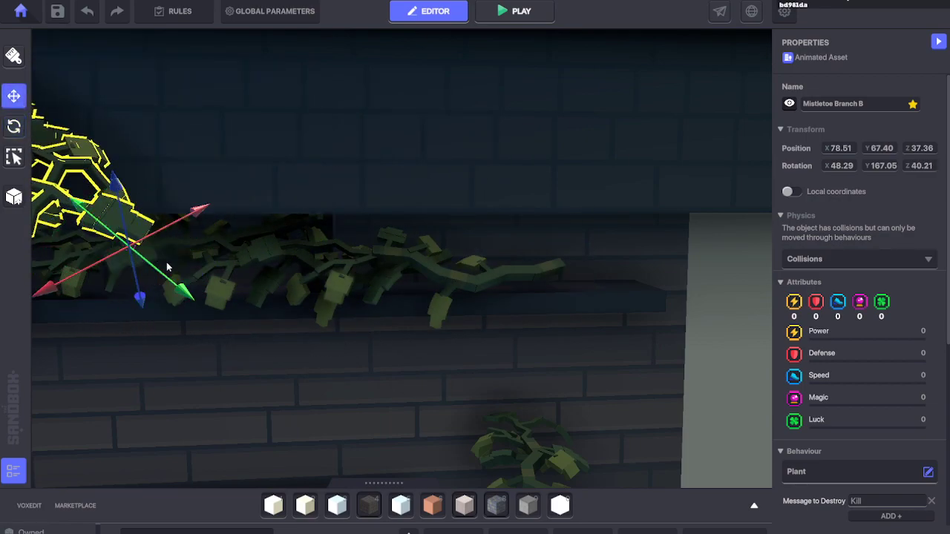
Step: Move the copy towards the shelf's end at about X 76.34, Y 66.32, Z 37.09 and rotate it to about 23.84, 162.15, 7.80
left_click_drag(184, 288, 426, 449)
key("s")
left_click_drag(432, 378, 619, 304)
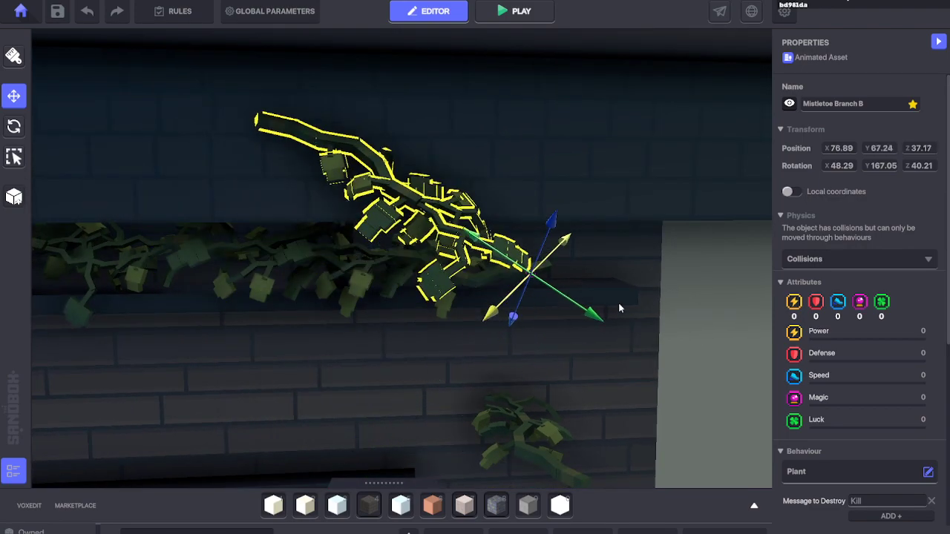
left_click_drag(547, 224, 583, 342)
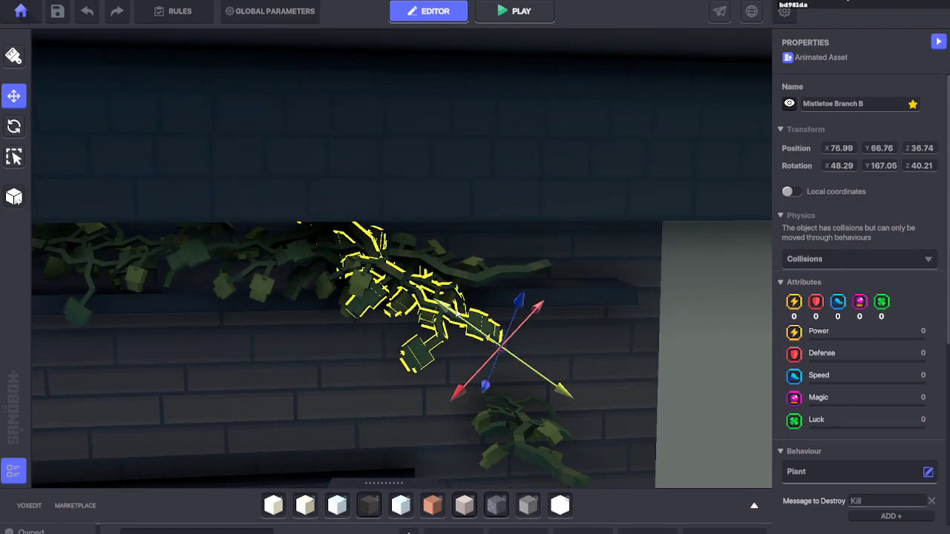
left_click_drag(440, 310, 536, 369)
key("s")
left_click_drag(626, 359, 662, 404)
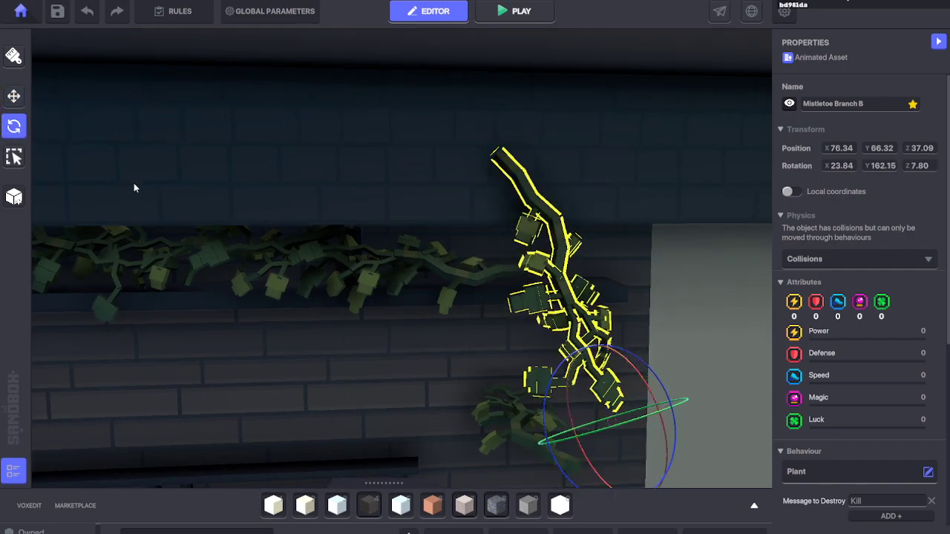
Step: Lower the copy and push it towards the brick wall below the shelf, to about X 76.34, Y 65.59, Z 36.83
left_click(16, 102)
right_click_drag(256, 151, 452, 277)
key("w")
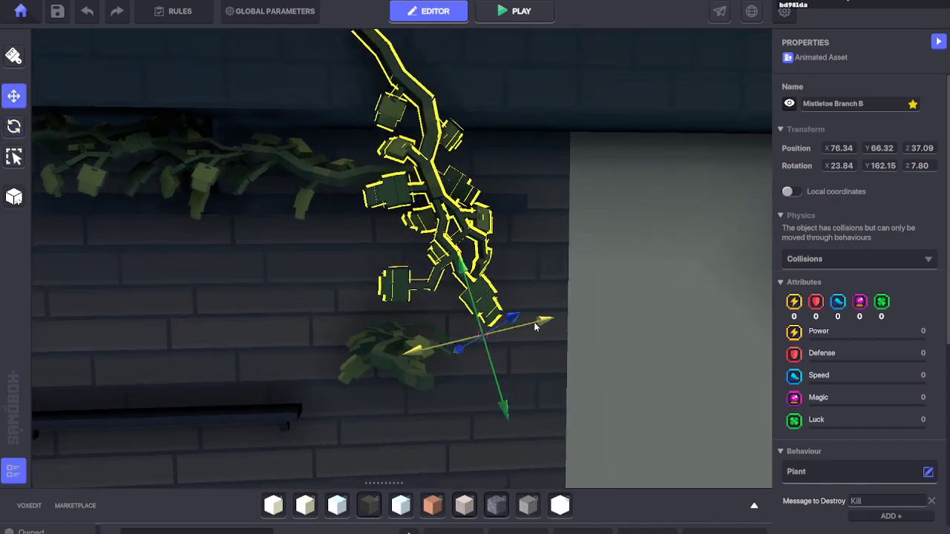
left_click_drag(535, 327, 462, 394)
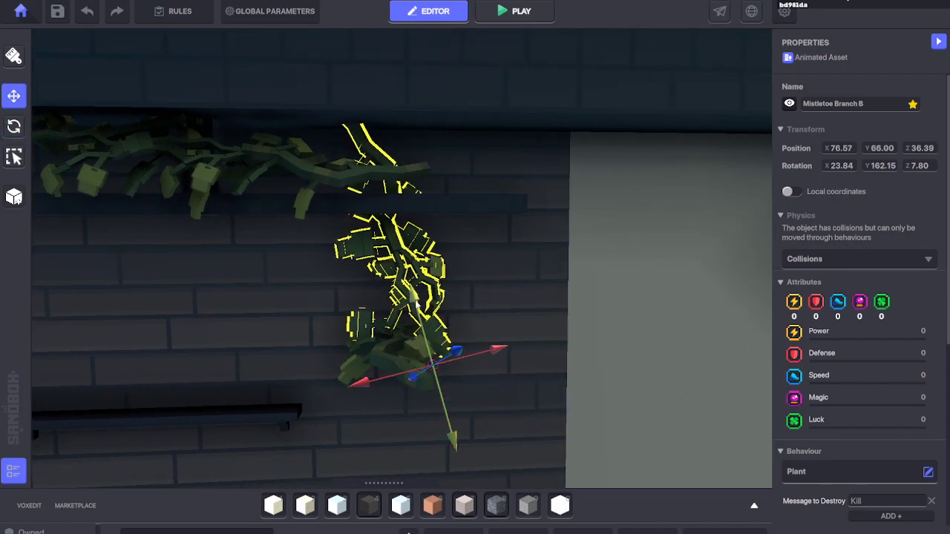
left_click_drag(416, 300, 472, 381)
key("s")
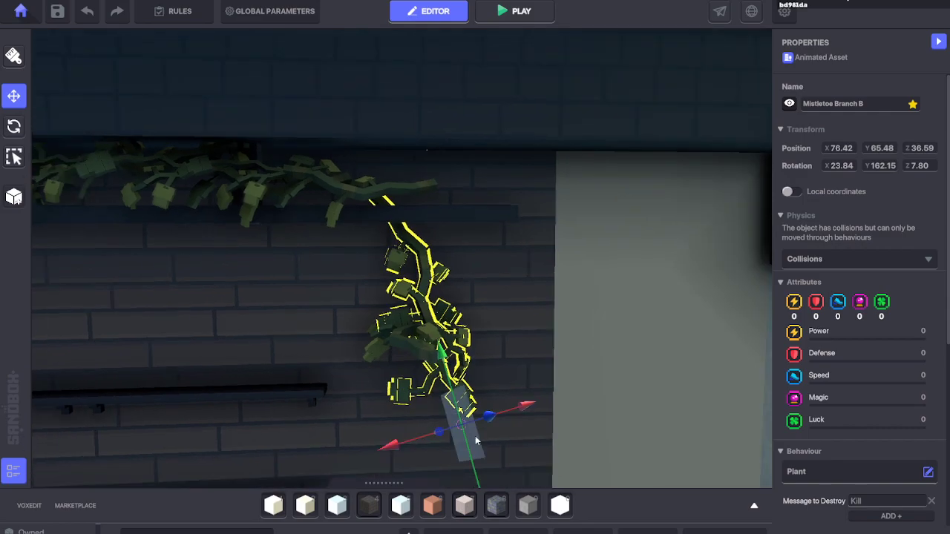
left_click_drag(494, 420, 513, 419)
right_click_drag(275, 289, 393, 291)
key("a")
key("s")
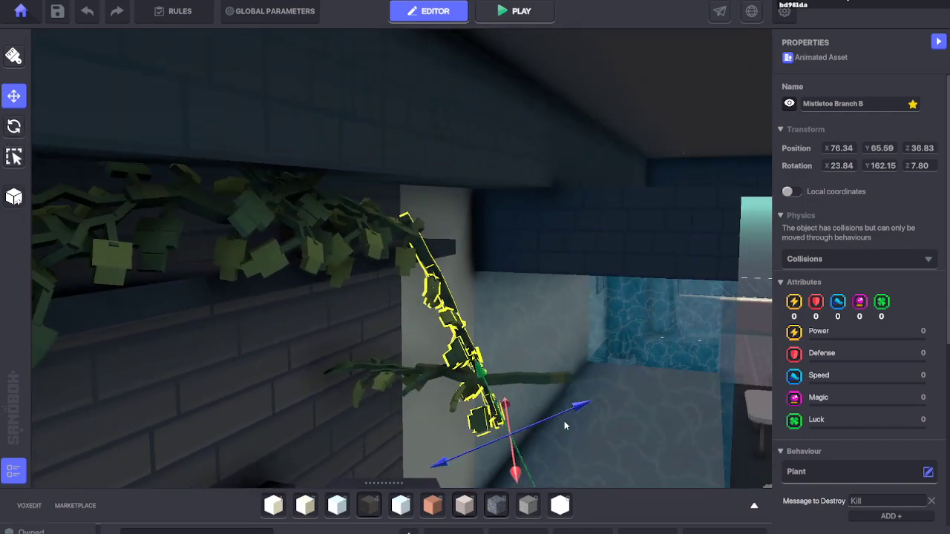
Step: Straighten the hanging branch to about 8.26, 160.02, 7.21 and push it back to about X 76.23, Y 65.57, Z 36.34
left_click_drag(562, 385, 525, 347)
left_click(14, 97)
right_click_drag(490, 250, 458, 244)
key("w")
key("s")
left_click_drag(501, 421, 433, 425)
key("d")
right_click_drag(531, 316, 491, 299)
left_click_drag(610, 380, 643, 363)
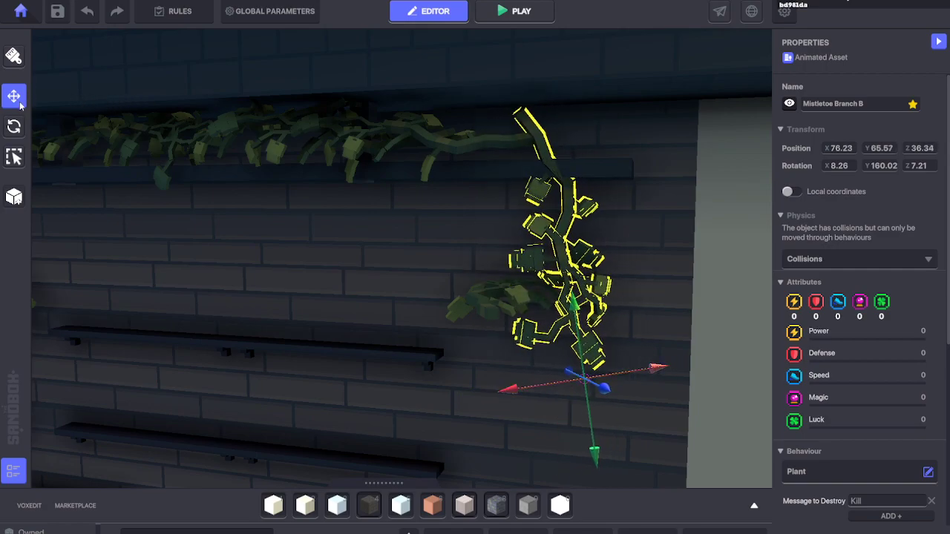
Step: Turn the hanging branch to a Z rotation of about 24.30 so its stem meets the shelf run
left_click_drag(541, 316, 492, 318)
key("a")
right_click_drag(492, 318, 511, 288)
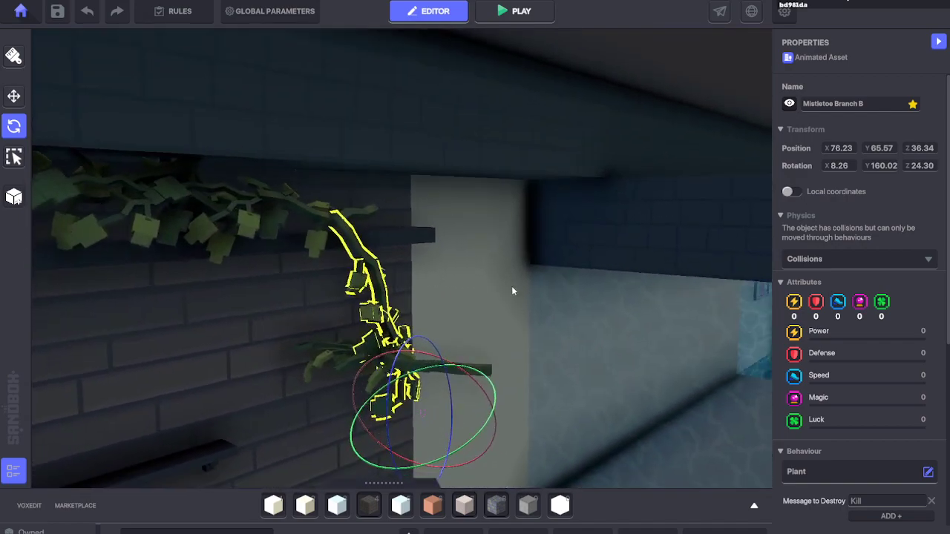
key("w")
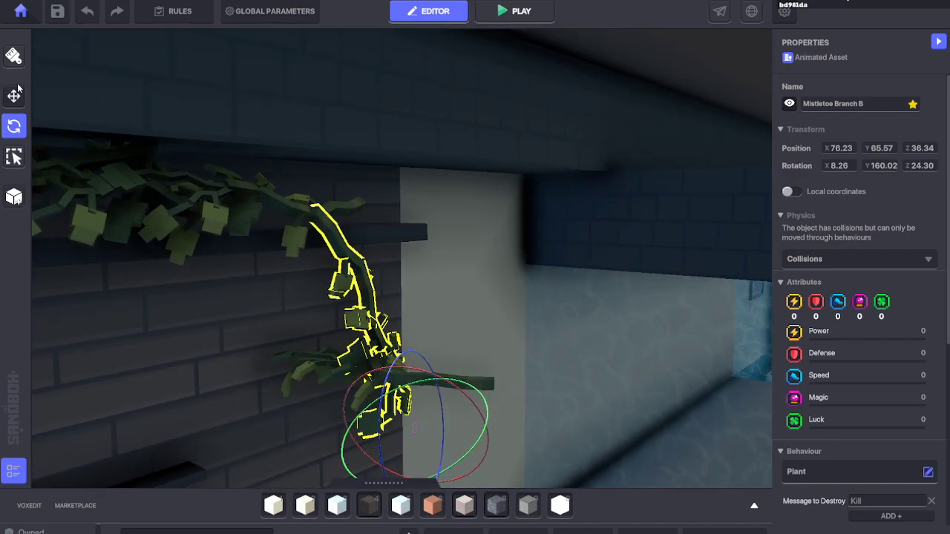
left_click(14, 94)
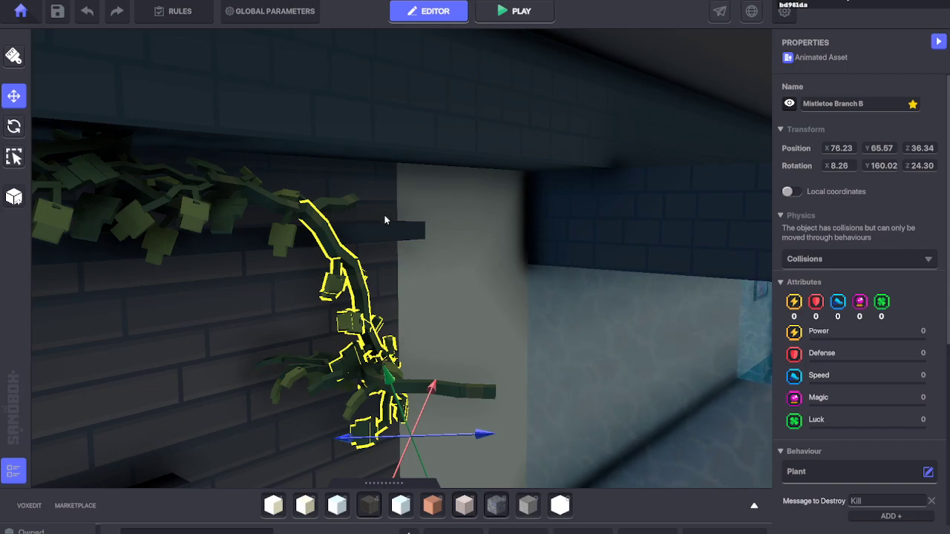
Step: Examine the joint between the hanging branch and the mistletoe run on the shelf
key("d")
right_click_drag(385, 220, 390, 195)
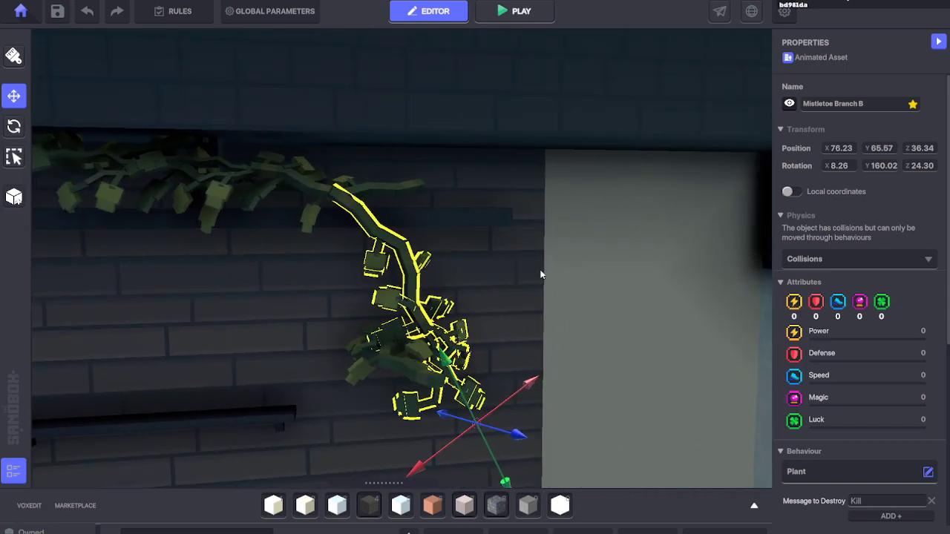
scroll(390, 277, "down", 5)
middle_click_drag(390, 276, 385, 160)
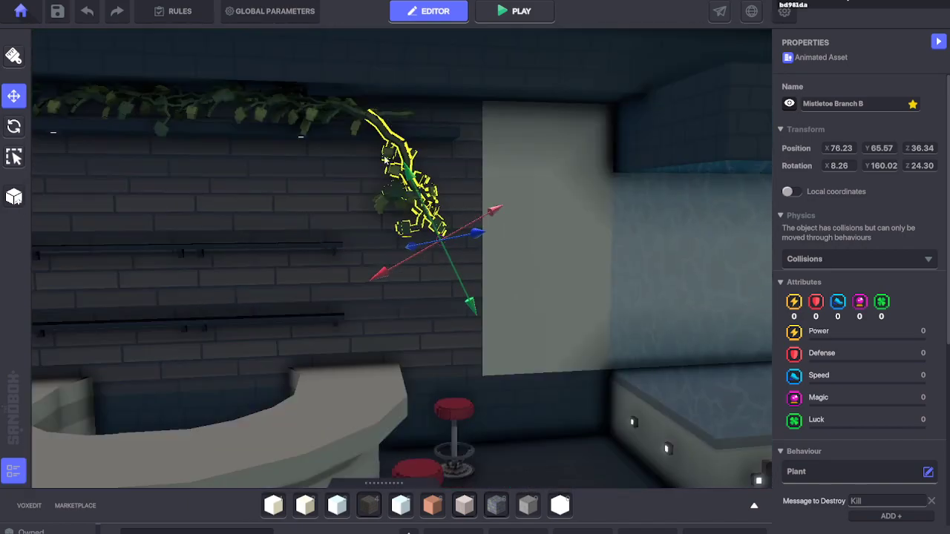
middle_click_drag(399, 221, 407, 236)
scroll(406, 235, "up", 8)
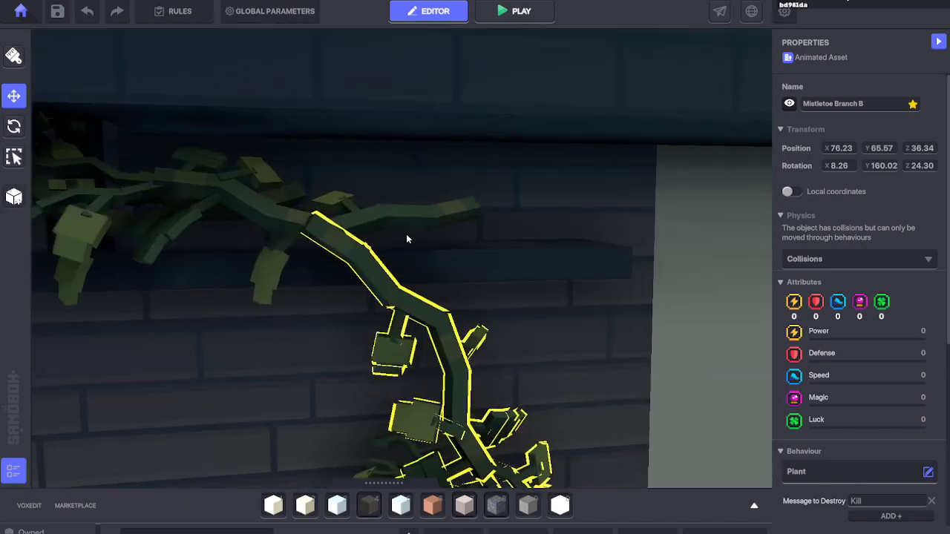
scroll(406, 236, "down", 2)
scroll(408, 236, "down", 2)
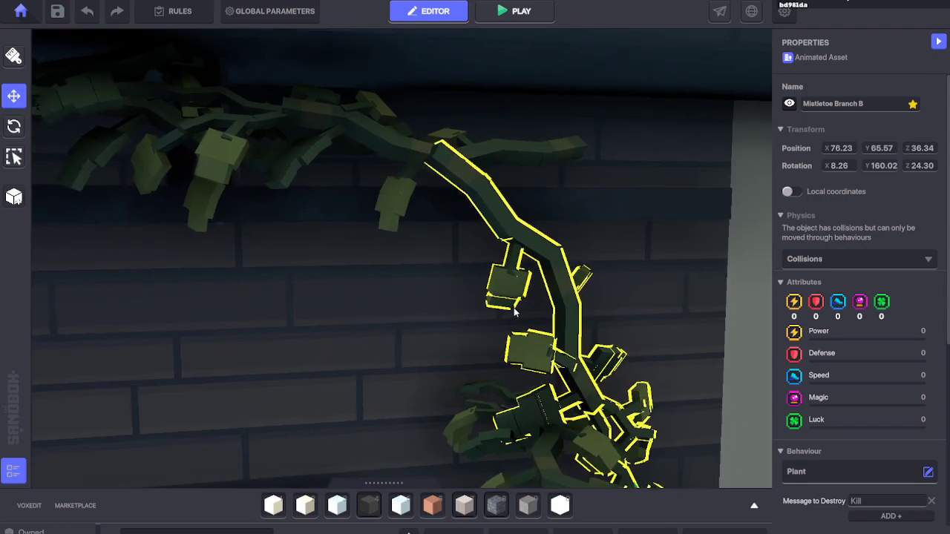
Step: Nudge the hanging branch into the joint with the shelf run, at about X 76.26, Y 65.56, Z 36.28
scroll(524, 324, "down", 5)
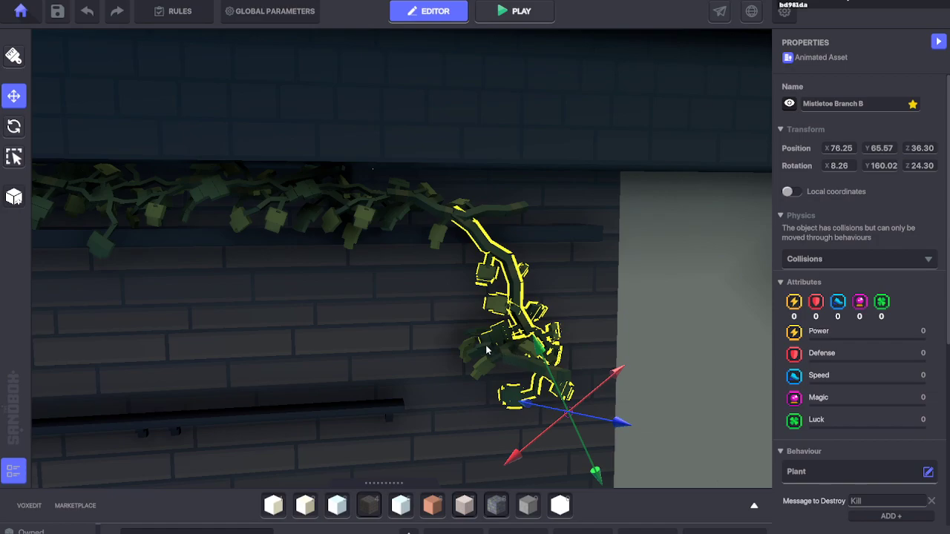
scroll(510, 304, "up", 4)
right_click_drag(510, 304, 493, 266)
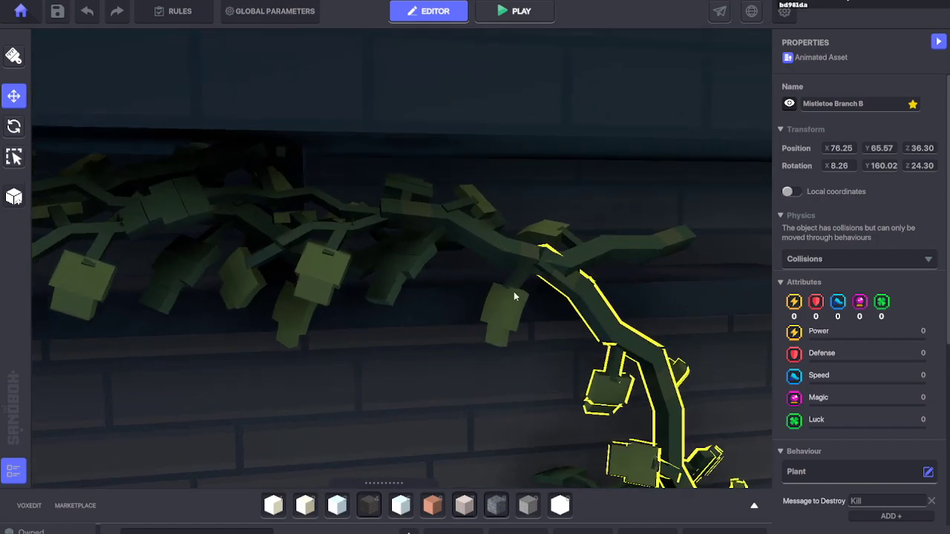
scroll(588, 393, "down", 4)
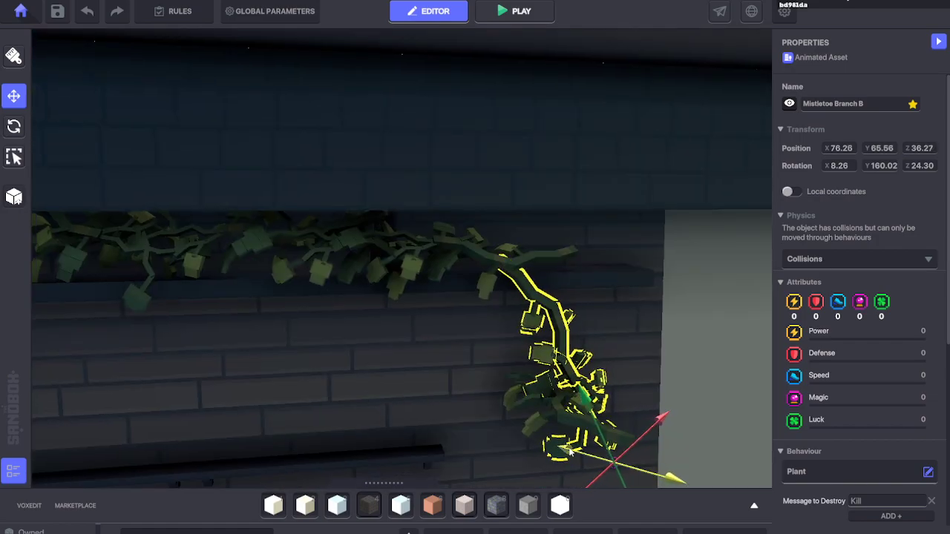
scroll(558, 322, "up", 5)
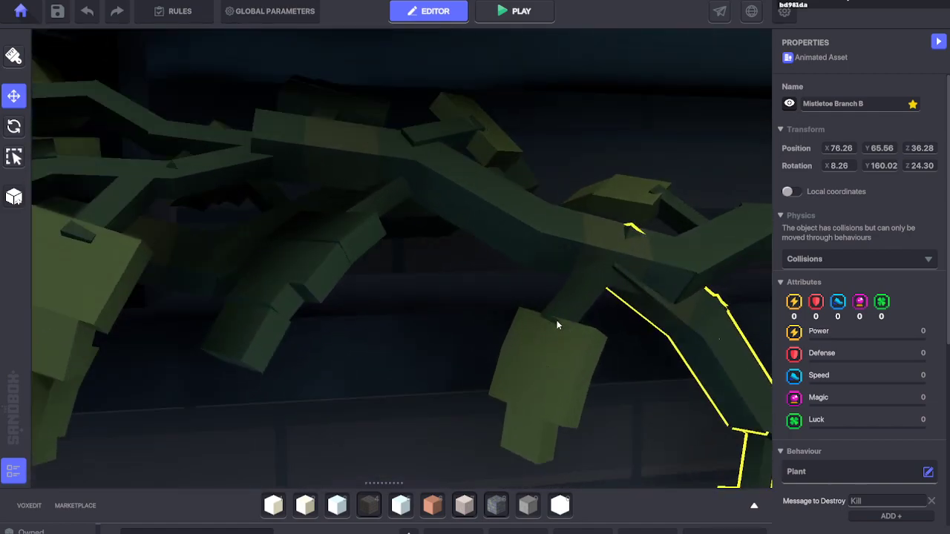
Step: Raise the hanging branch slightly to about Y 65.58 at its joint with the shelf run
scroll(566, 323, "down", 3)
mouse_move(565, 323)
right_mouse_down()
mouse_move(573, 227)
mouse_move(565, 305)
right_mouse_up()
left_click_drag(569, 466, 556, 463)
scroll(558, 460, "down", 2)
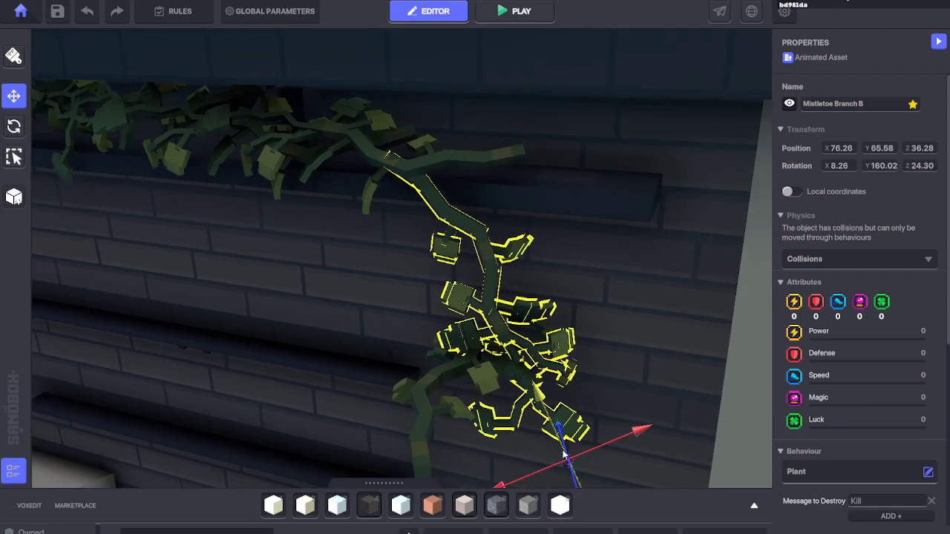
Step: Delete the leftover horizontal mistletoe branch sticking out from the wall beside the hanging branch
right_click_drag(562, 417, 386, 312)
left_click(222, 258)
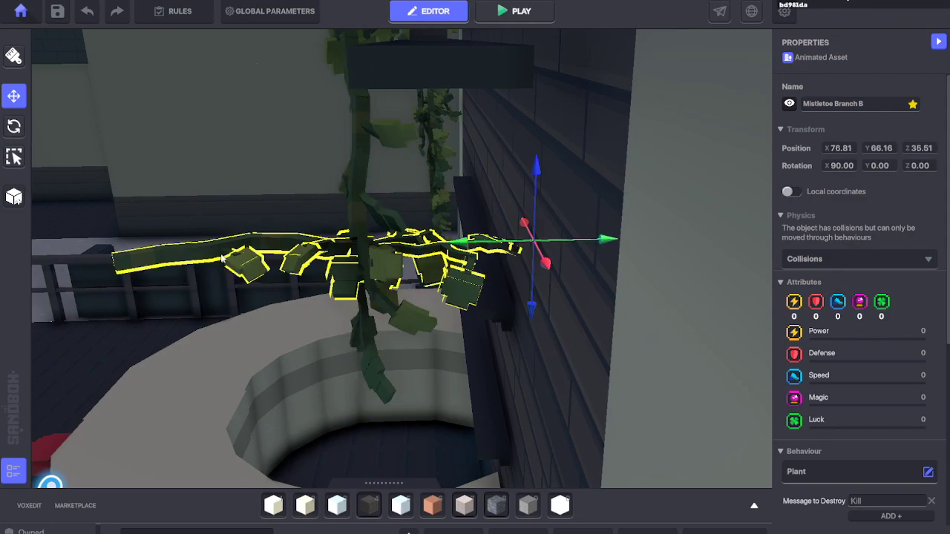
key("Delete")
Step: Nudge the hanging branch into the joint with the shelf run, at about X 76.25, Y 65.55, Z 36.27
middle_click_drag(267, 287, 285, 297)
right_click_drag(285, 297, 349, 292)
key("a")
key("d")
key("w")
key("s")
left_click(341, 237)
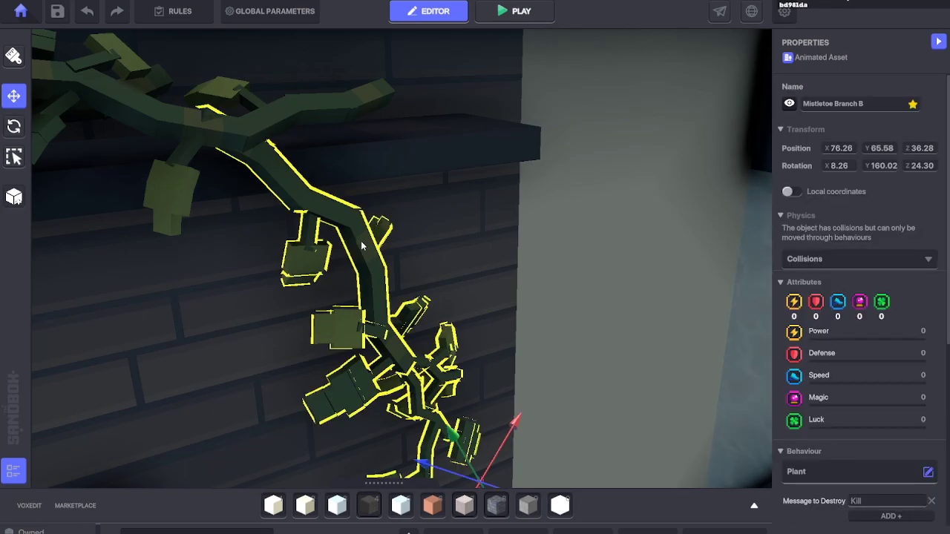
left_click_drag(455, 425, 457, 426)
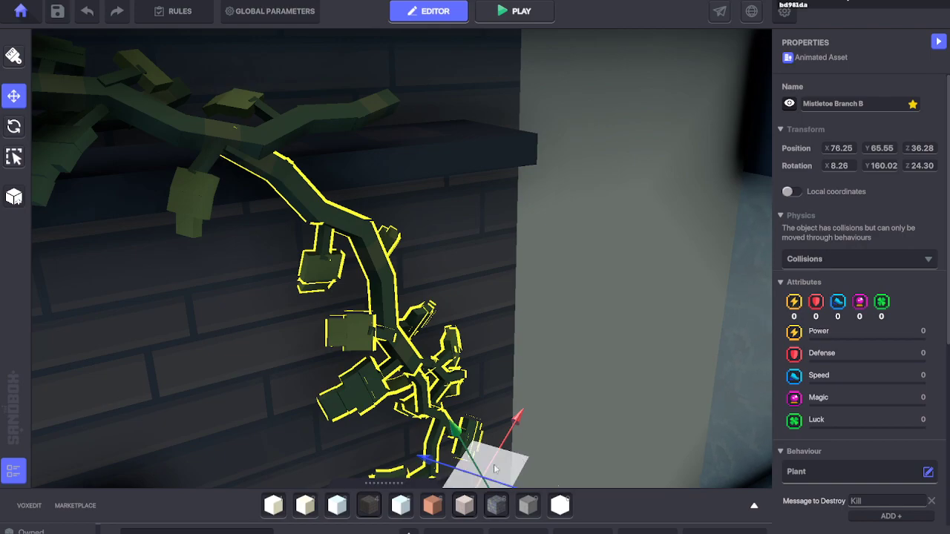
left_click_drag(429, 466, 428, 471)
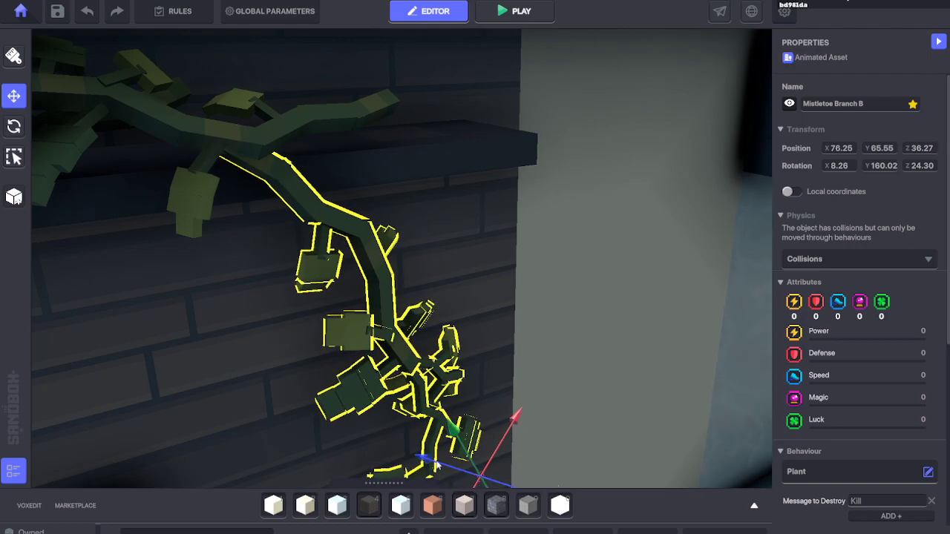
Step: Duplicate the hanging branch and place the copy in front of the wall, at about X 76.75, Y 65.55, Z 37.14
right_click_drag(436, 465, 509, 231)
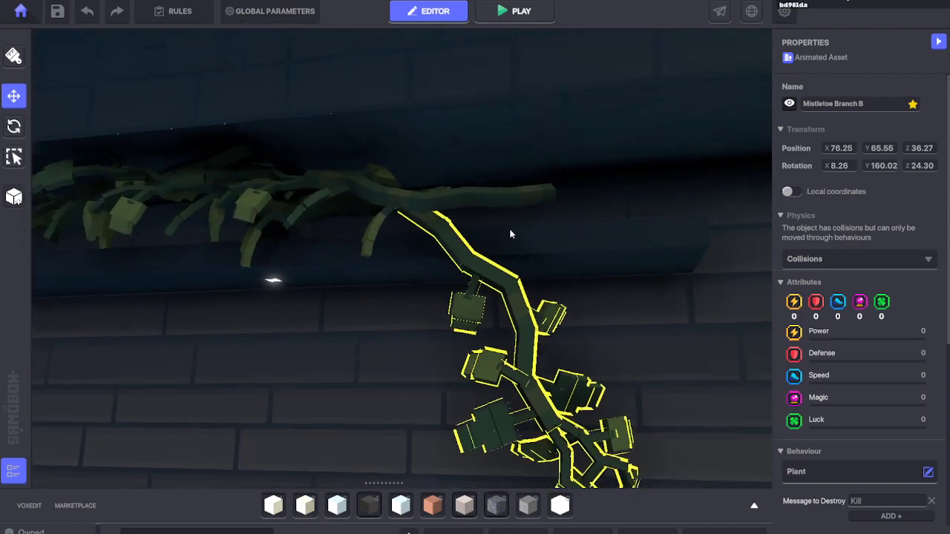
scroll(512, 234, "down", 3)
left_click(415, 236)
right_click_drag(434, 189, 528, 277)
left_click(611, 287)
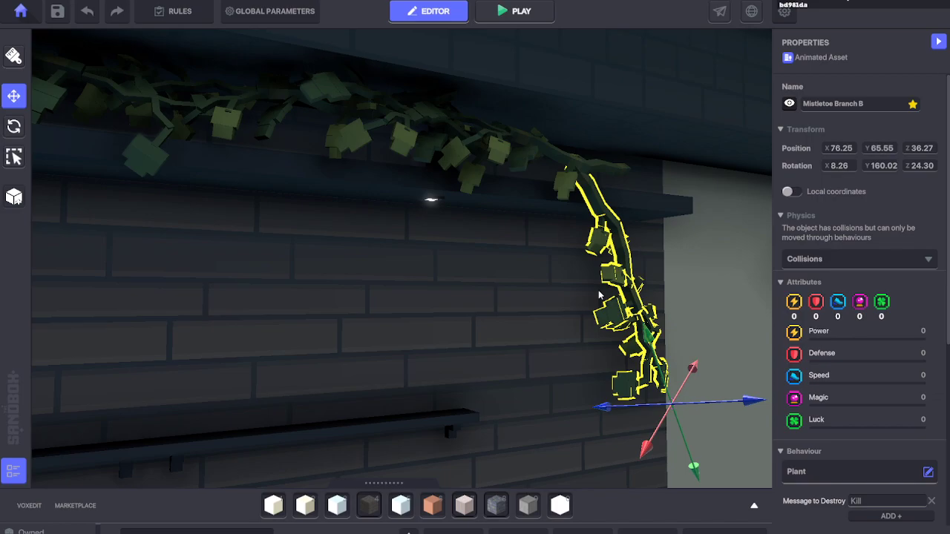
key("ctrl+d")
right_click_drag(585, 296, 590, 279)
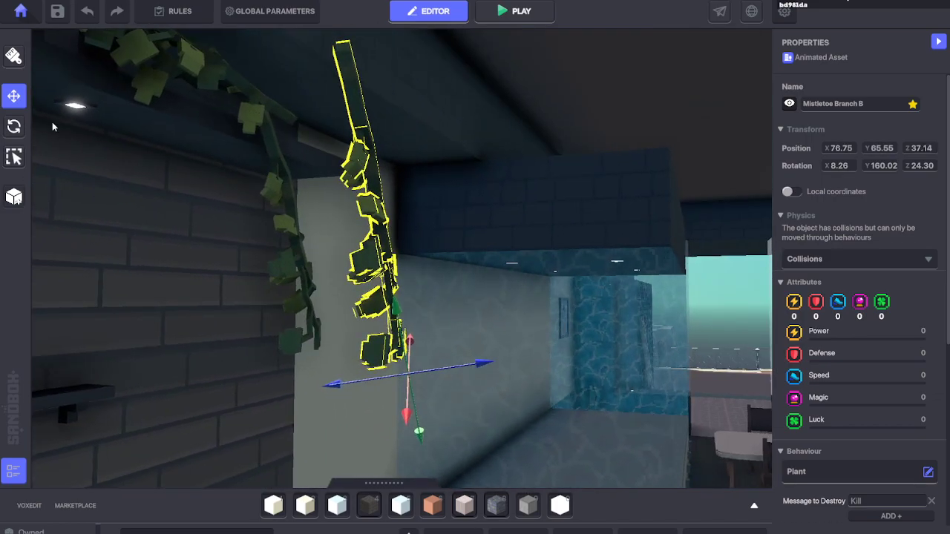
Step: Rotate the copied hanging branch to about 356.36, 154.68, 348.43 so it leans the other way
left_click_drag(428, 307, 458, 313)
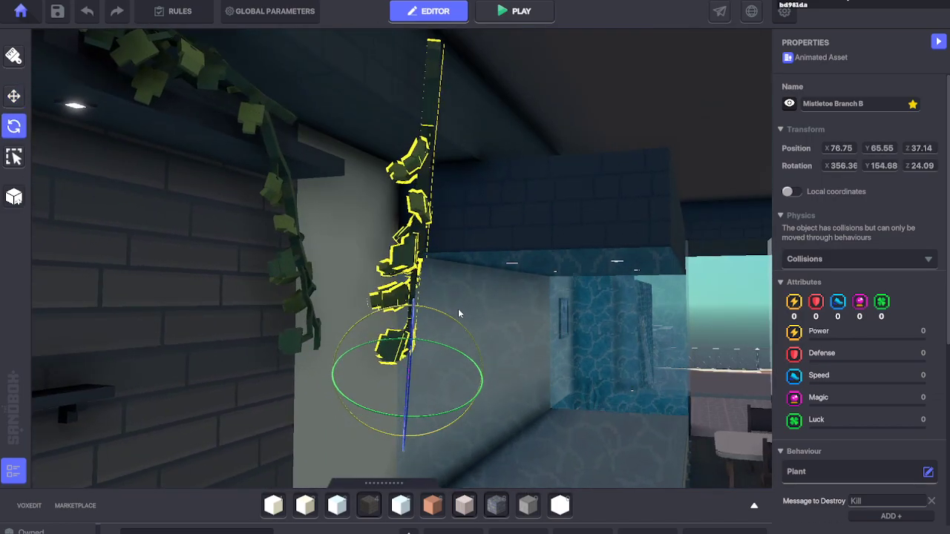
key("d")
right_click_drag(347, 176, 352, 186)
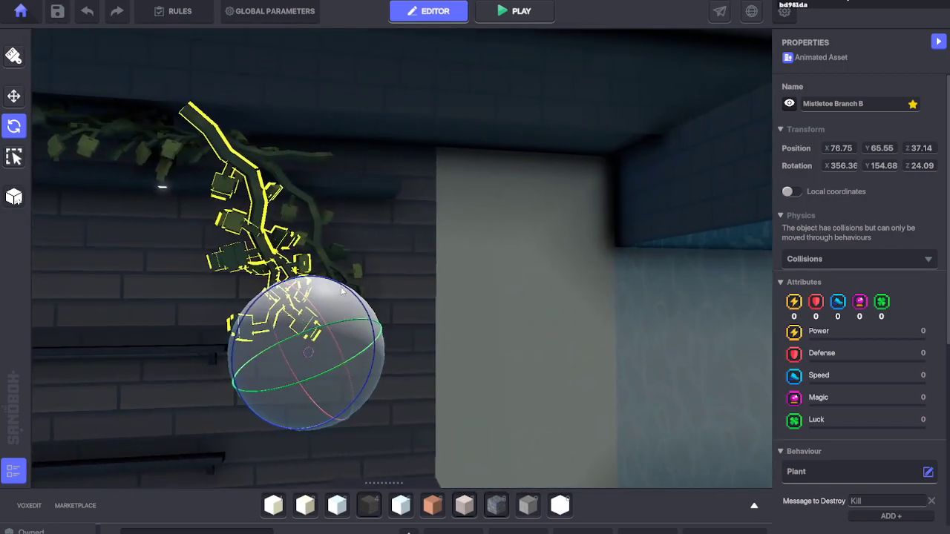
left_click_drag(348, 291, 375, 290)
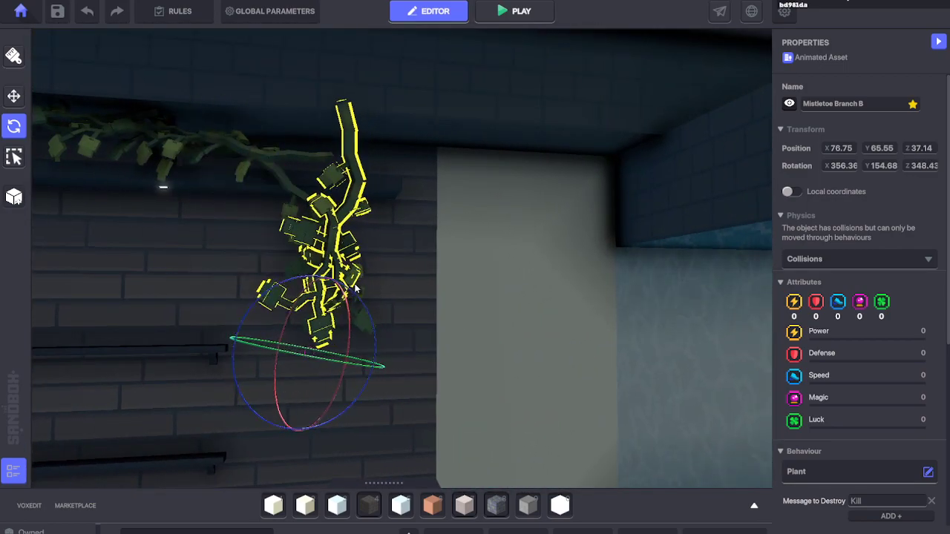
Step: Move the copied branch down beside the first hanging branch, to about X 77.24, Y 65.08, Z 36.36
left_click(16, 90)
right_click_drag(158, 137, 245, 152)
key("a")
left_click_drag(304, 299, 180, 304)
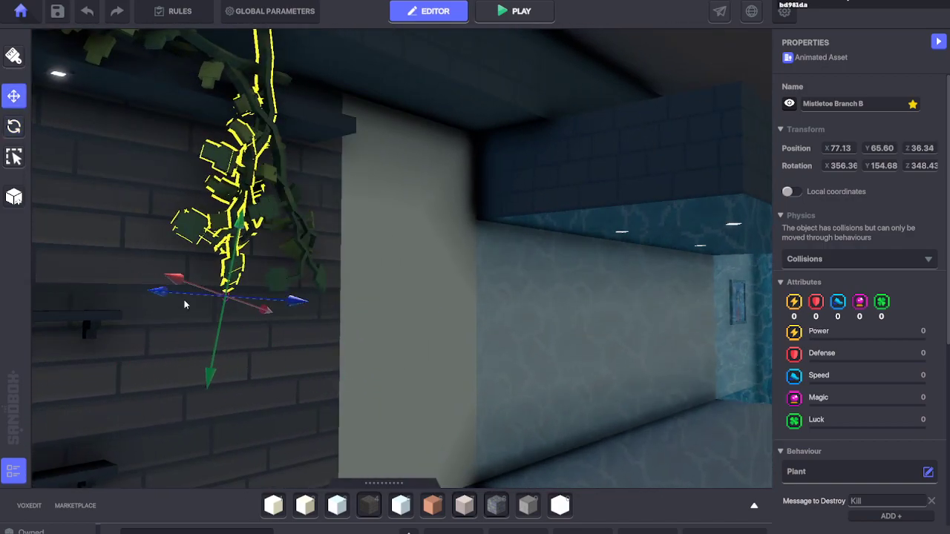
left_click_drag(240, 230, 228, 312)
Step: Turn the copied branch to about 346.53, 175.44, 343.02 to bring it in line with the brick wall
right_click_drag(338, 208, 46, 114)
key("d")
key("w")
key("a")
right_click_drag(117, 139, 181, 147)
key("a")
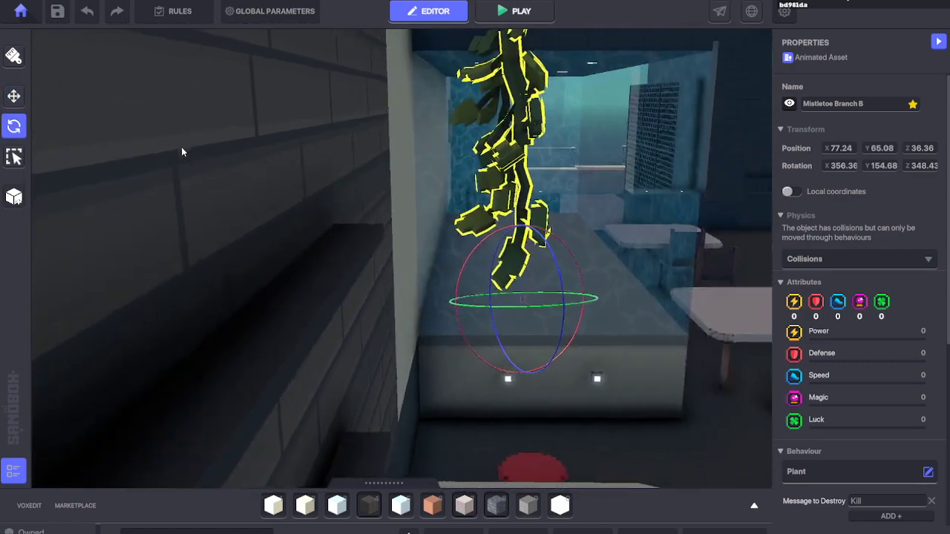
left_click(459, 248)
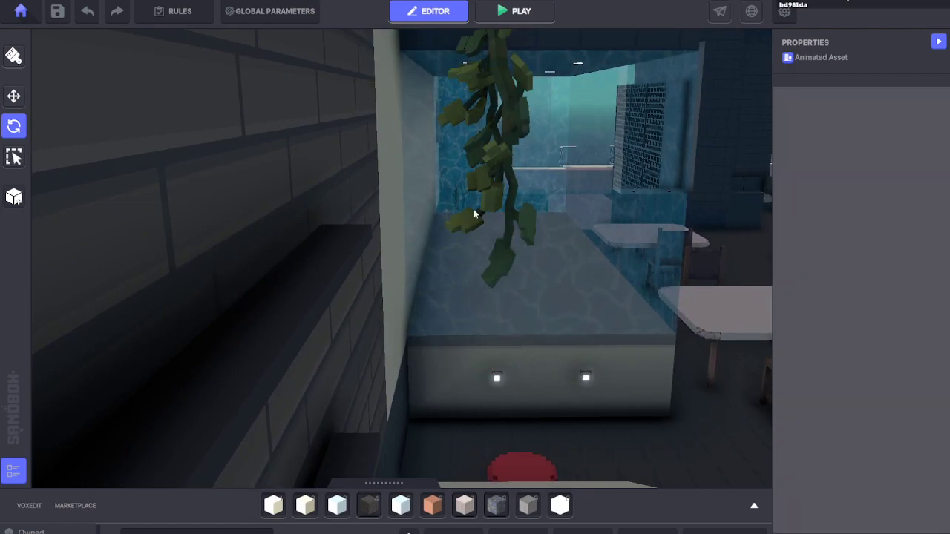
left_click(474, 210)
left_click_drag(448, 269, 467, 232)
Step: Push the copied branch back towards the brick wall, to about X 77.27, Y 65.19, Z 35.92
key("s")
right_click_drag(467, 232, 436, 245)
left_click_drag(391, 310, 351, 307)
key("w")
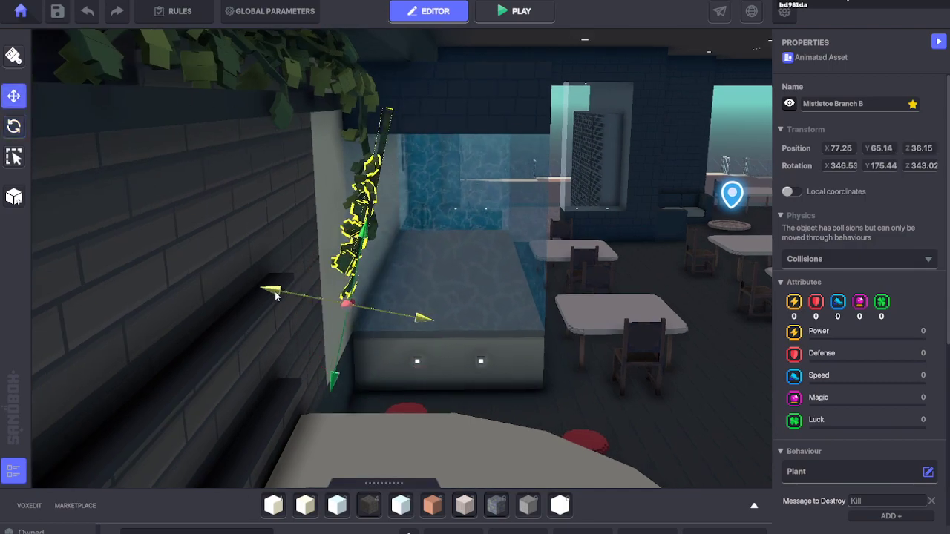
key("d")
right_click_drag(259, 291, 329, 225)
key("w")
key("s")
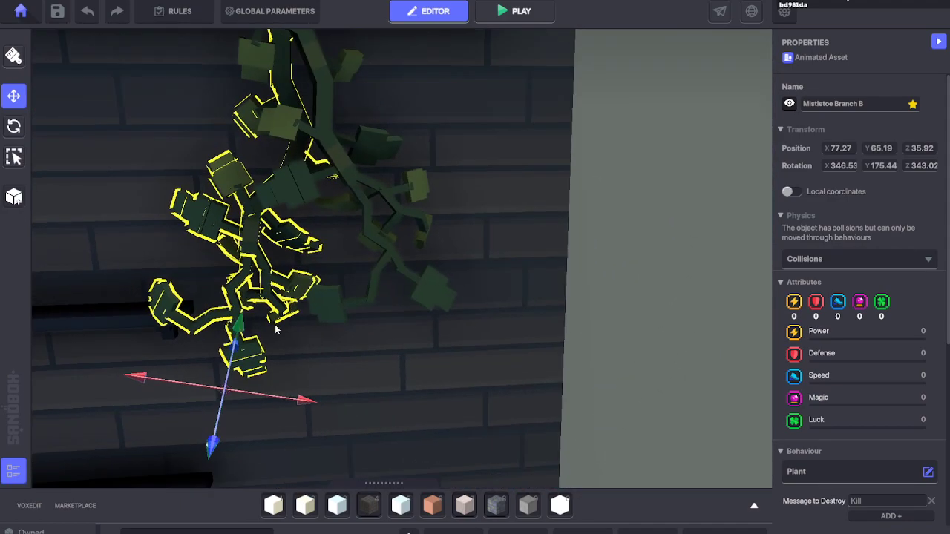
Step: Shift the copied branch sideways along the wall, away from the first hanging branch, to about X 77.36, Y 65.21, Z 35.96
mouse_move(252, 429)
left_mouse_down()
mouse_move(248, 446)
mouse_move(253, 433)
left_mouse_up()
key("s")
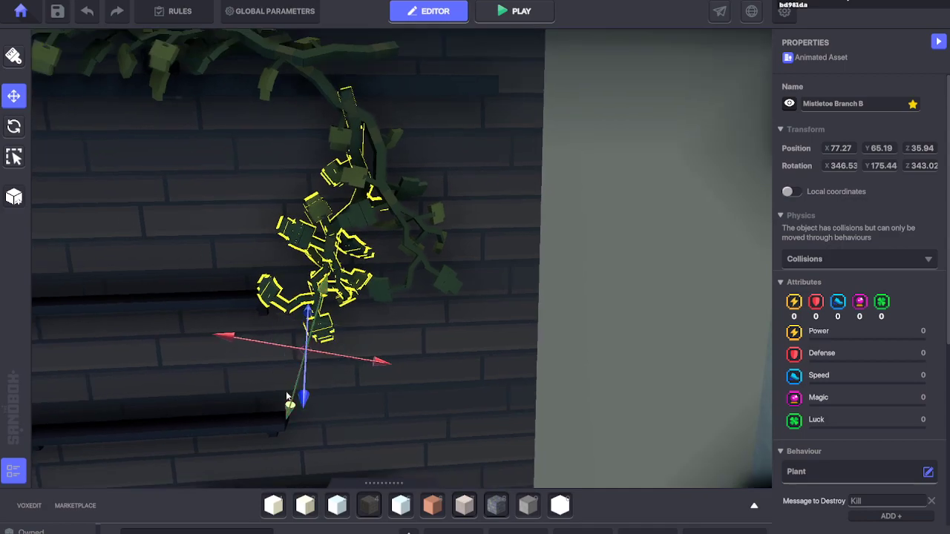
mouse_move(232, 342)
left_mouse_down()
mouse_move(207, 339)
mouse_move(227, 348)
left_mouse_up()
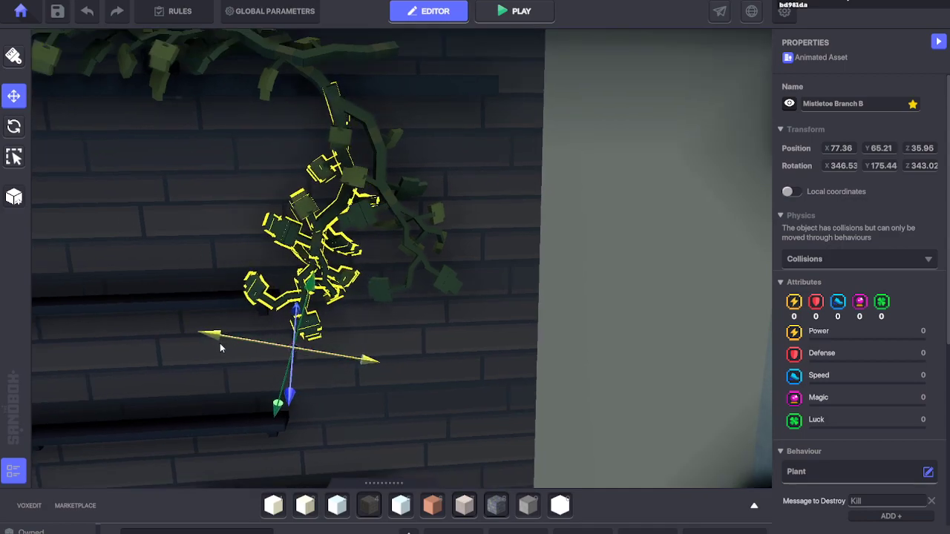
Step: Fine-tune the copied branch's height and depth against the first hanging stem, at about X 77.39, Y 65.20, Z 35.89
right_click_drag(223, 348, 311, 344)
key("a")
key("a")
key("a")
key("w")
key("d")
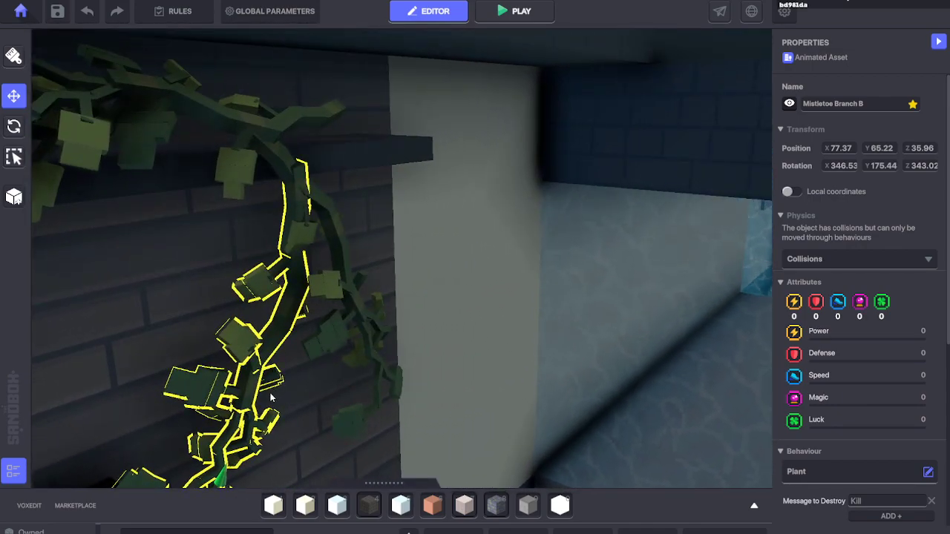
right_click_drag(334, 376, 262, 433)
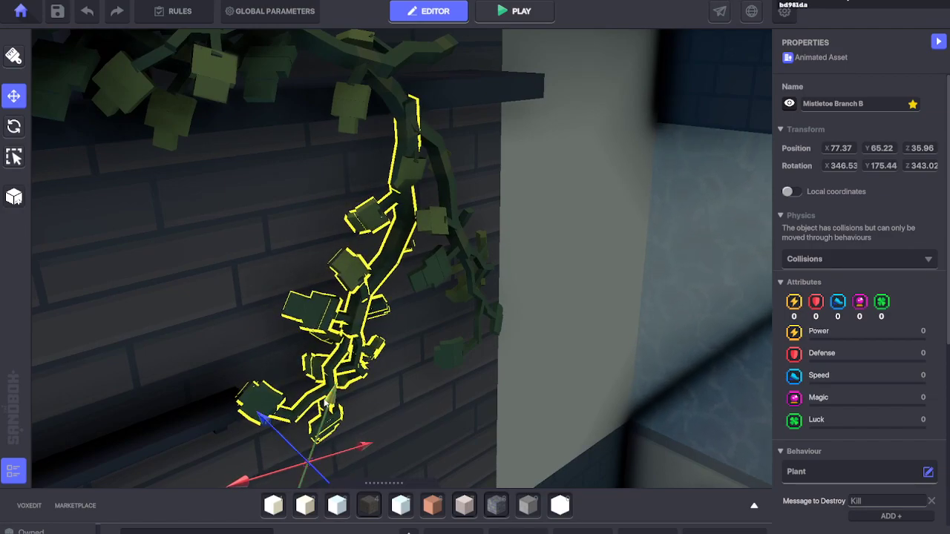
left_click_drag(327, 405, 327, 407)
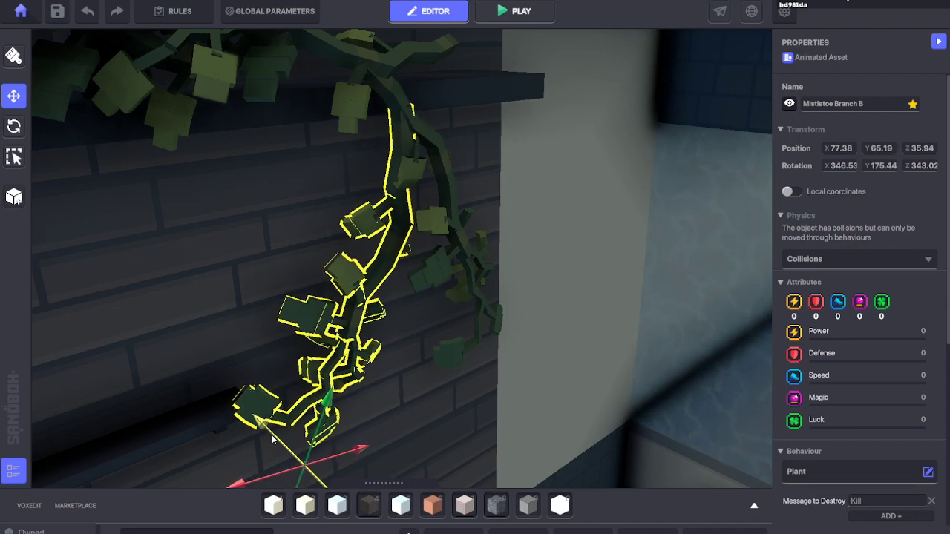
right_click_drag(365, 394, 341, 393)
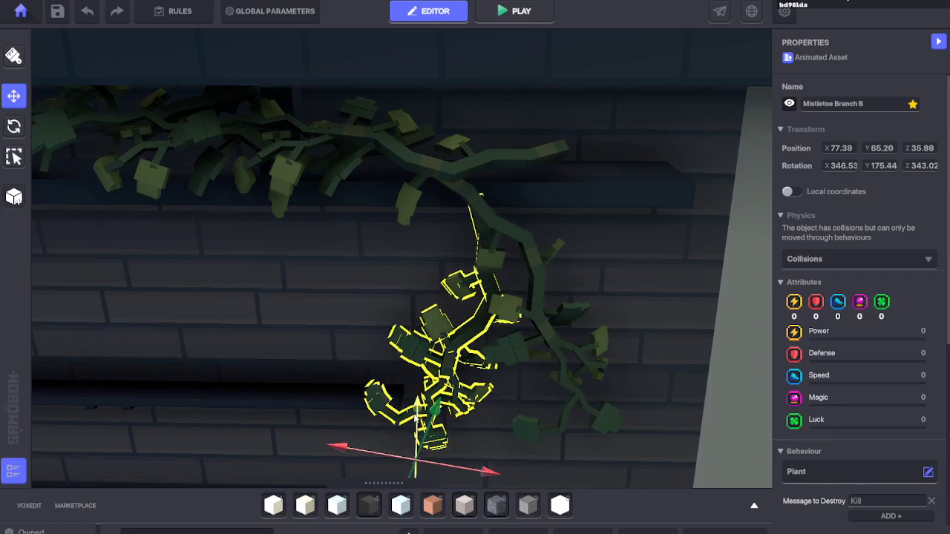
Step: Attach the top of the copied branch to the fork in the shelf run, at about X 77.52, Y 65.35, Z 35.99
right_click_drag(410, 414, 392, 368)
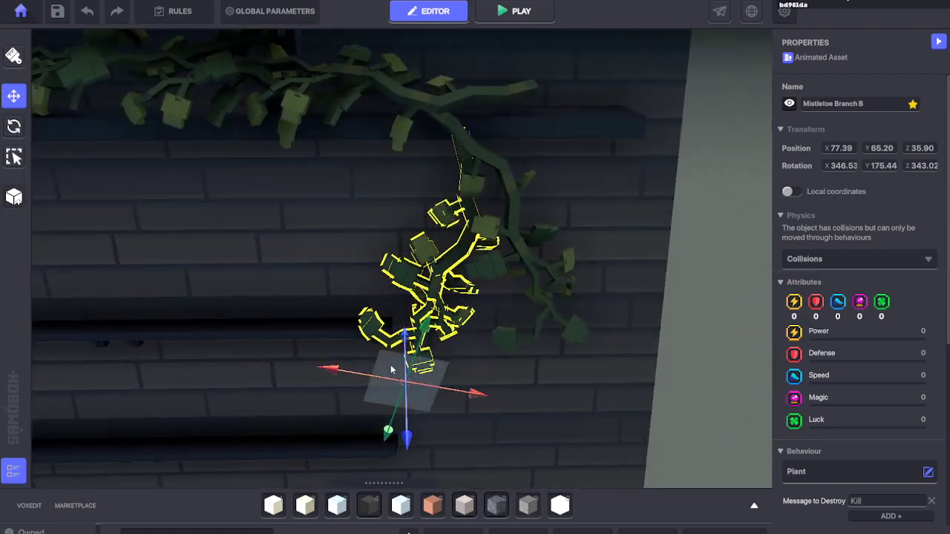
left_click_drag(338, 373, 311, 373)
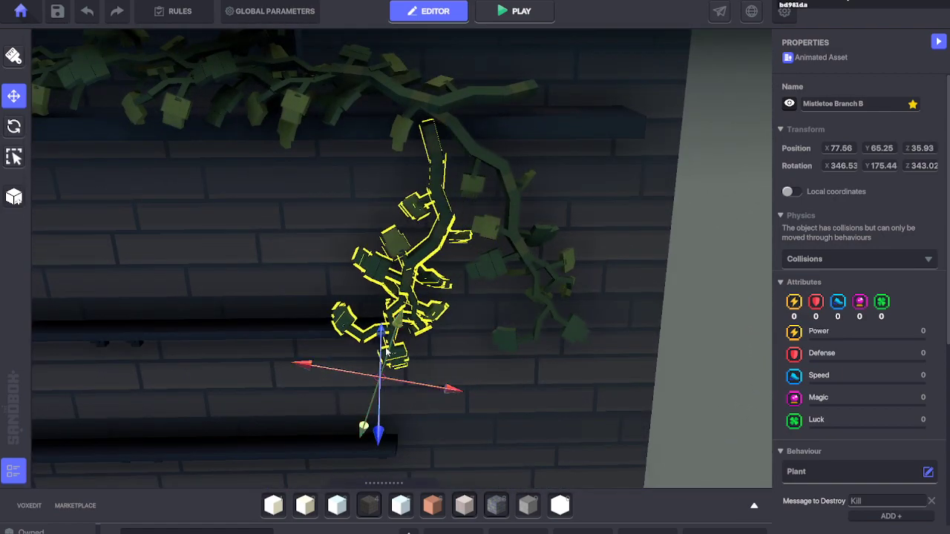
left_click_drag(386, 353, 405, 316)
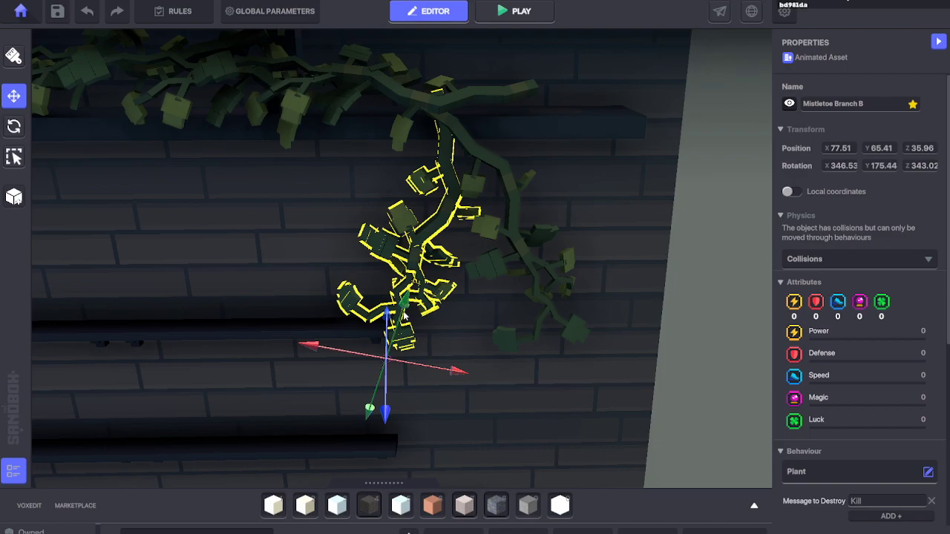
mouse_move(385, 408)
left_mouse_down()
mouse_move(388, 425)
mouse_move(386, 410)
left_mouse_up()
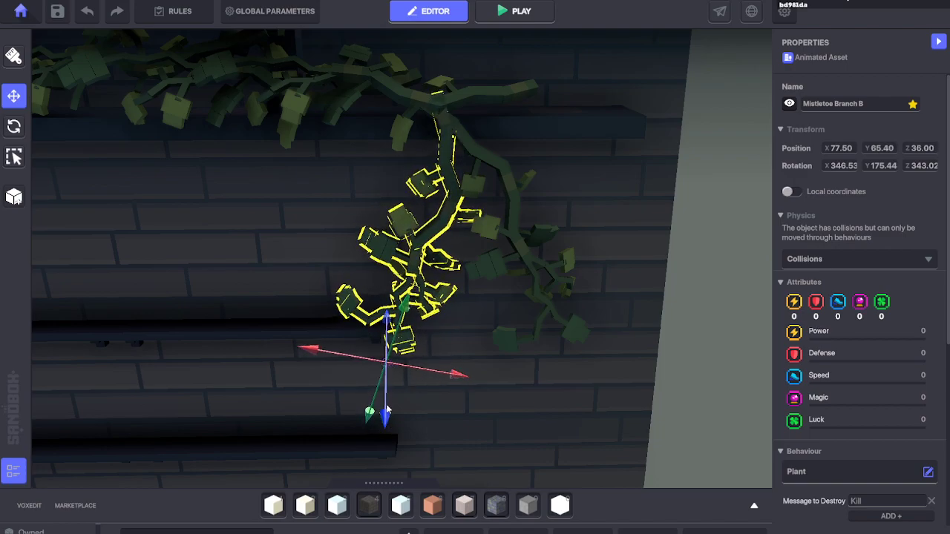
left_click_drag(410, 328, 405, 315)
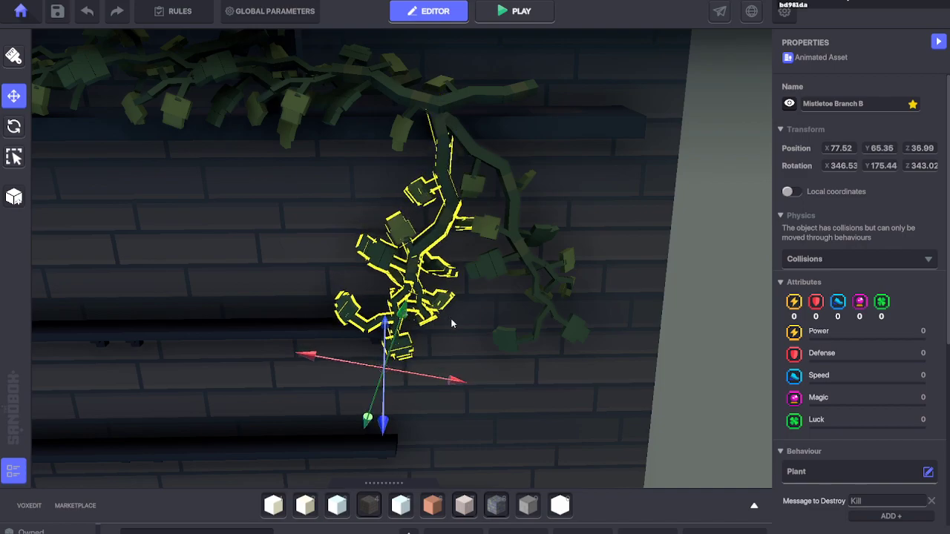
Step: Examine how the two hanging branches join the shelf run and sit against the brick wall
left_click(486, 365)
right_click_drag(517, 406, 447, 348)
scroll(499, 296, "up", 4)
scroll(499, 293, "up", 2)
scroll(496, 303, "down", 5)
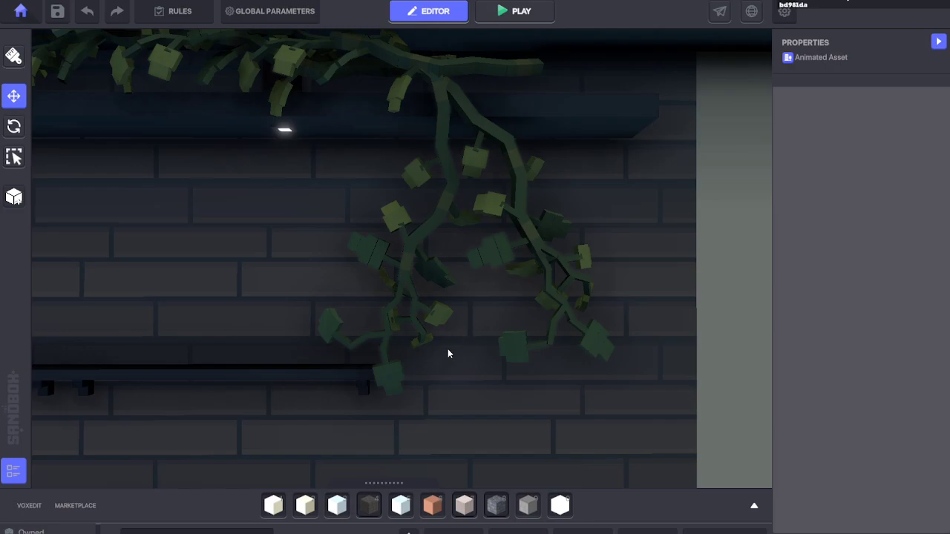
scroll(437, 355, "down", 5)
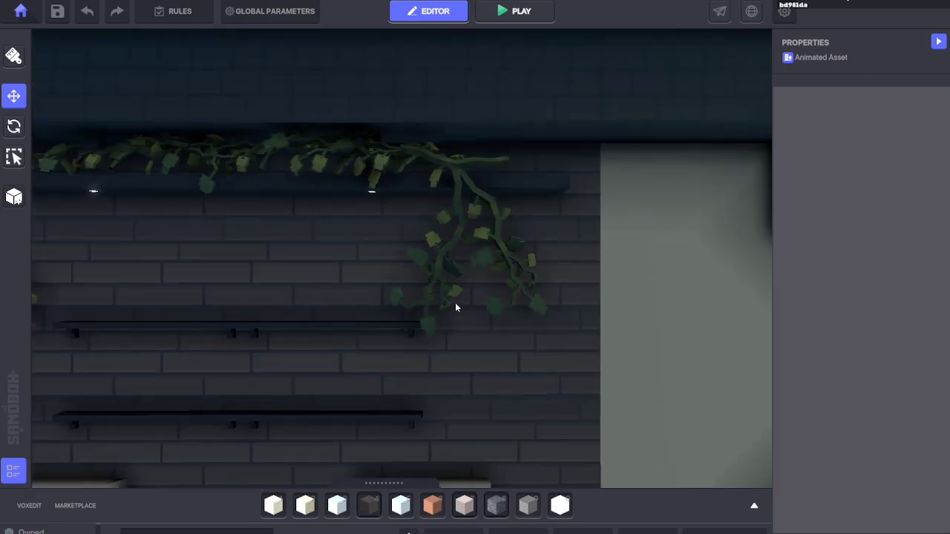
mouse_move(515, 289)
right_mouse_down()
mouse_move(524, 284)
mouse_move(519, 266)
mouse_move(518, 283)
right_mouse_up()
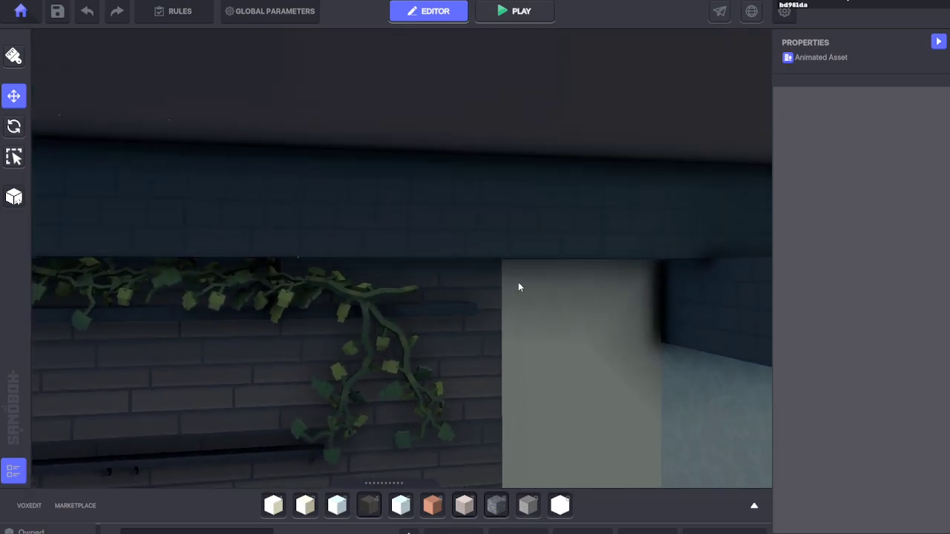
Step: Duplicate the first hanging branch and move the copy to the wall's edge, at about X 75.41, Y 66.08, Z 35.78
left_click(398, 359)
scroll(475, 367, "down", 3)
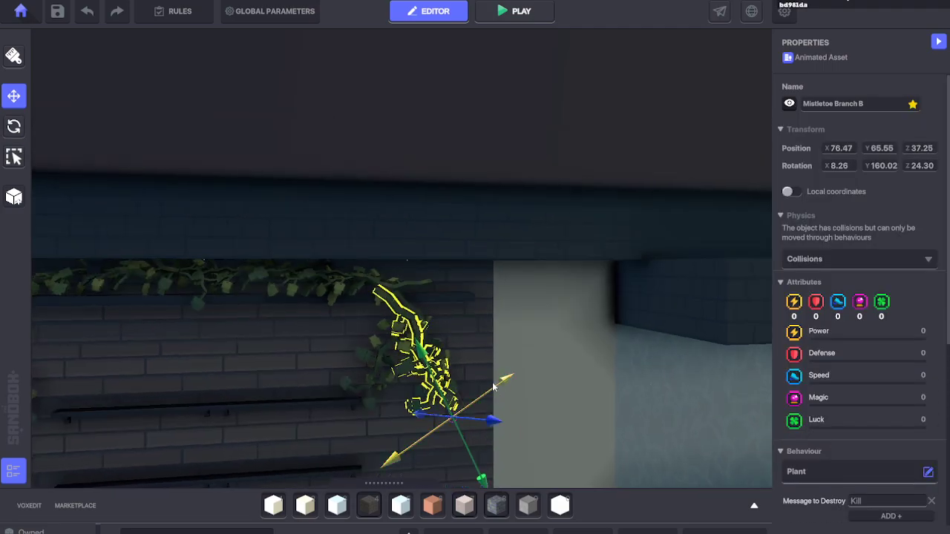
left_click_drag(494, 387, 553, 356)
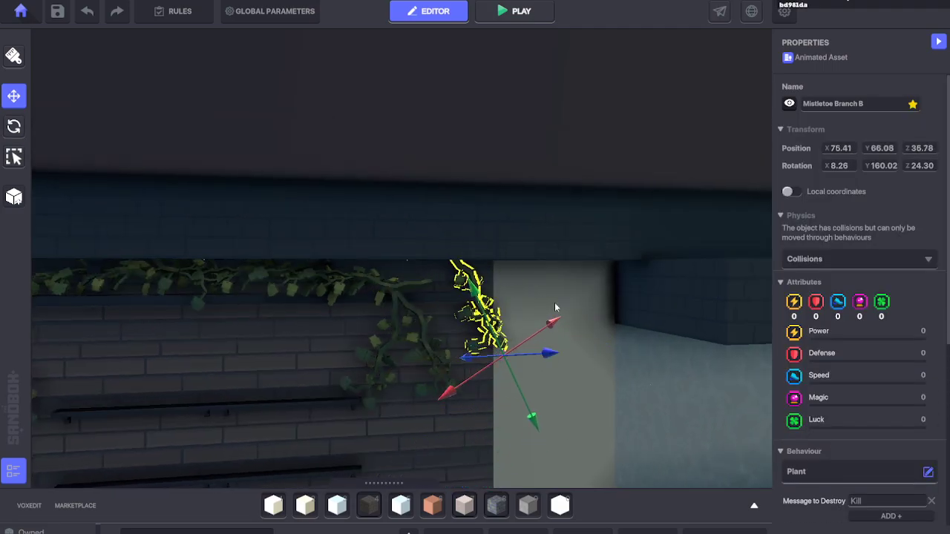
Step: Rotate the copied branch at the wall's edge to about X 16.04, Y 150.12, Z 41.31
scroll(586, 279, "down", 5)
scroll(611, 255, "up", 6)
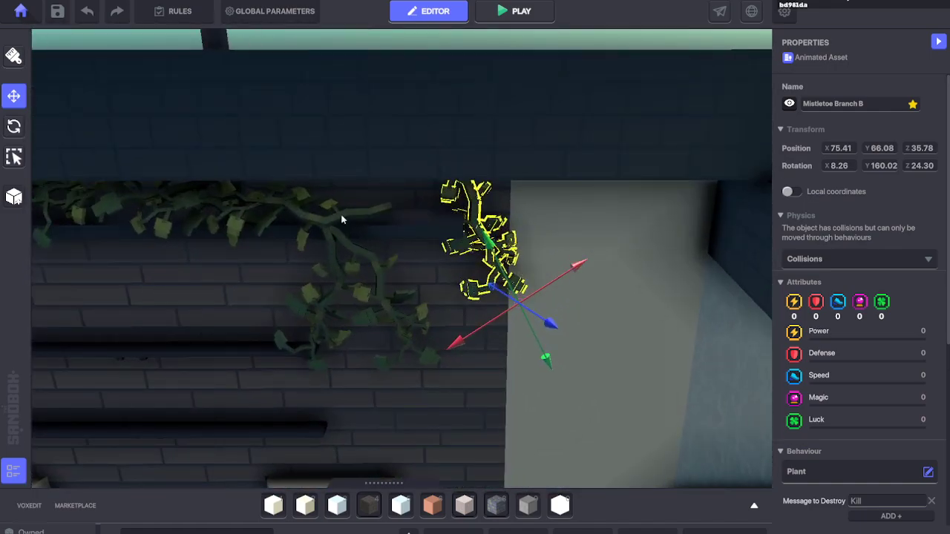
left_click(18, 126)
left_click_drag(495, 348, 654, 279)
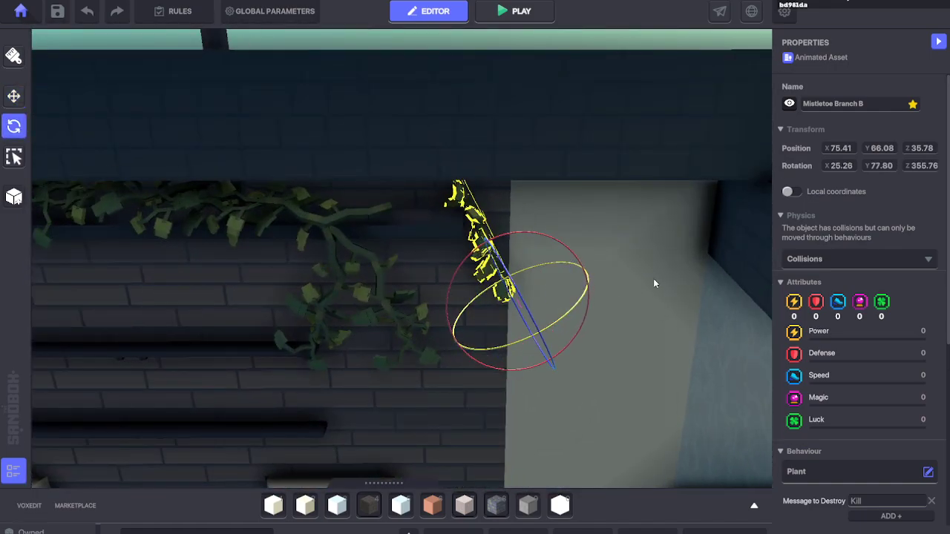
left_click_drag(508, 346, 459, 370)
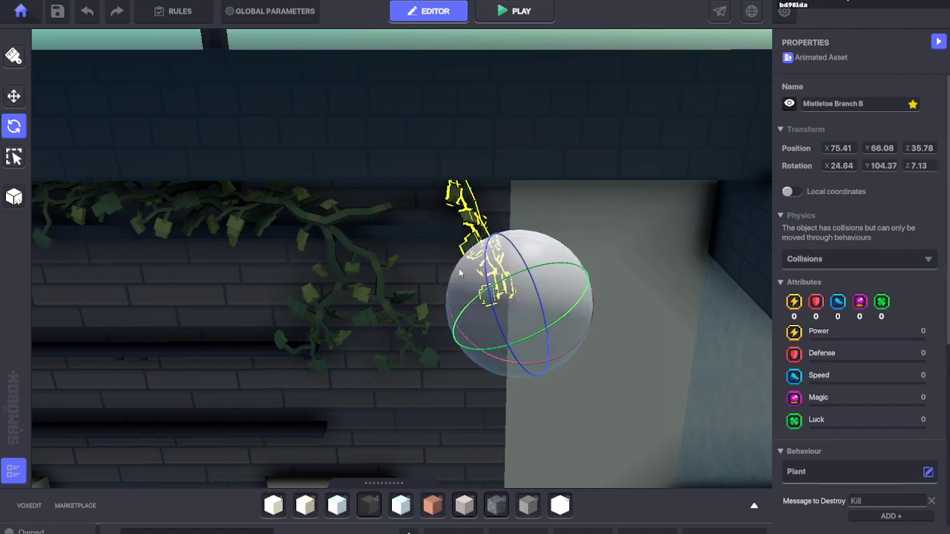
left_click_drag(456, 270, 435, 285)
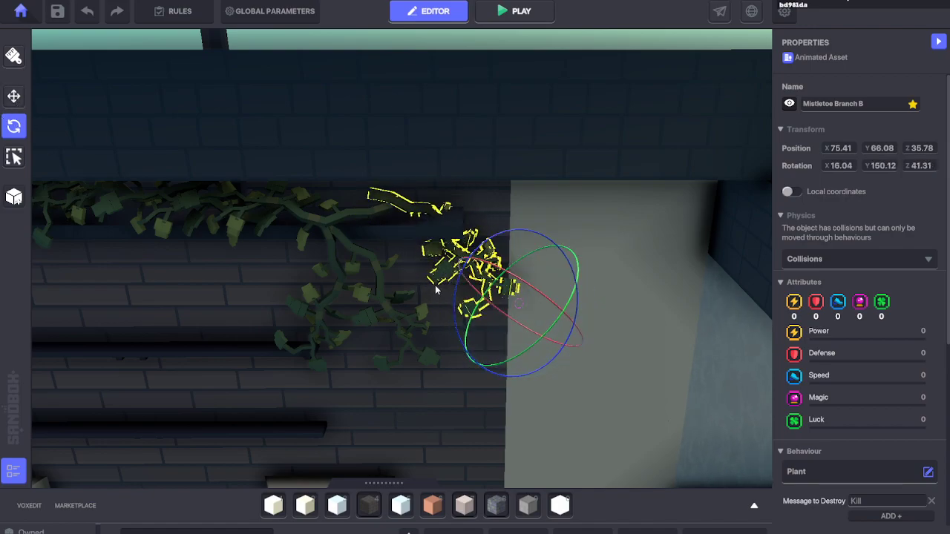
Step: Shift the branch to about X 75.29, Y 66.15, Z 35.99 and turn it to a Z rotation of about 61.77
left_click(14, 96)
mouse_move(567, 312)
left_mouse_down()
mouse_move(594, 321)
mouse_move(582, 319)
left_mouse_up()
left_click(14, 128)
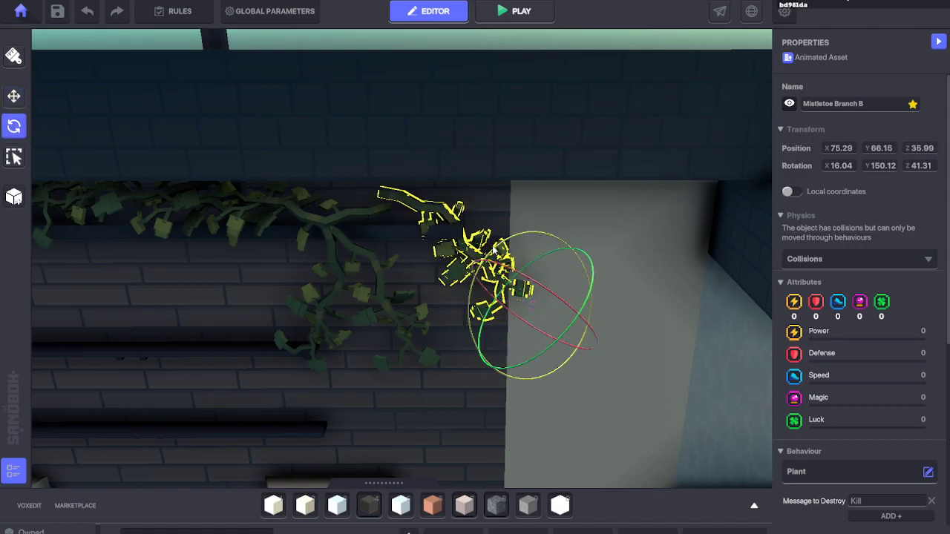
left_click_drag(493, 249, 437, 256)
left_click(12, 97)
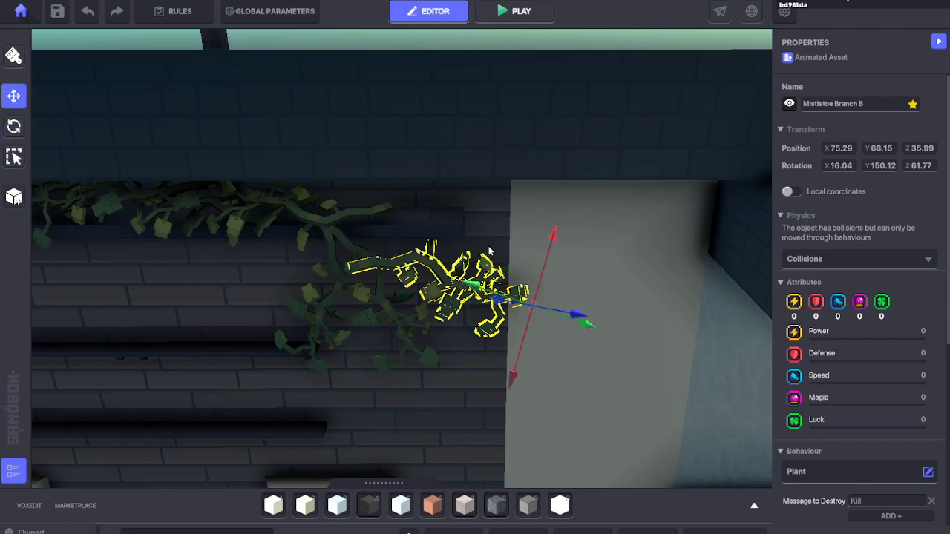
Step: Bring the branch's stem up to the end of the shelf run, at about X 75.54, Y 66.48, Z 35.77
left_click_drag(551, 254, 564, 205)
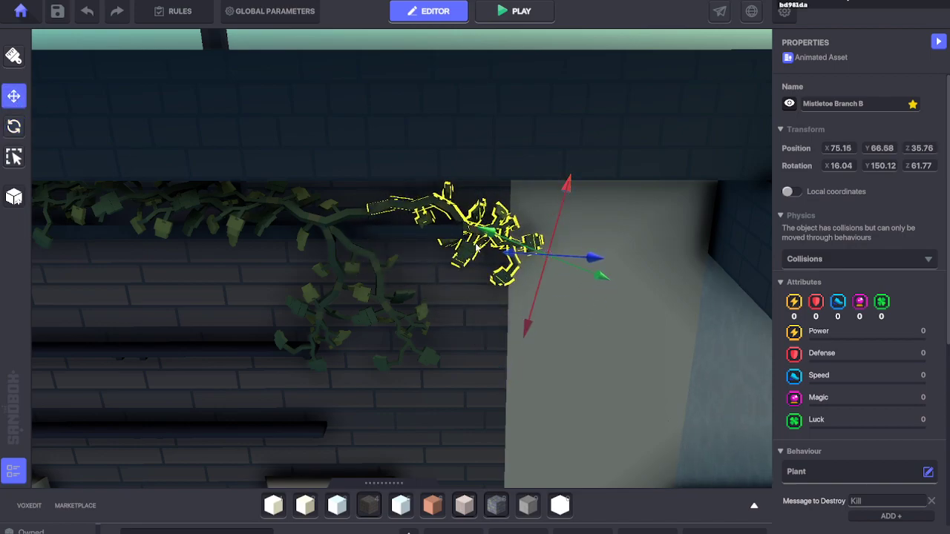
left_click_drag(493, 236, 465, 226)
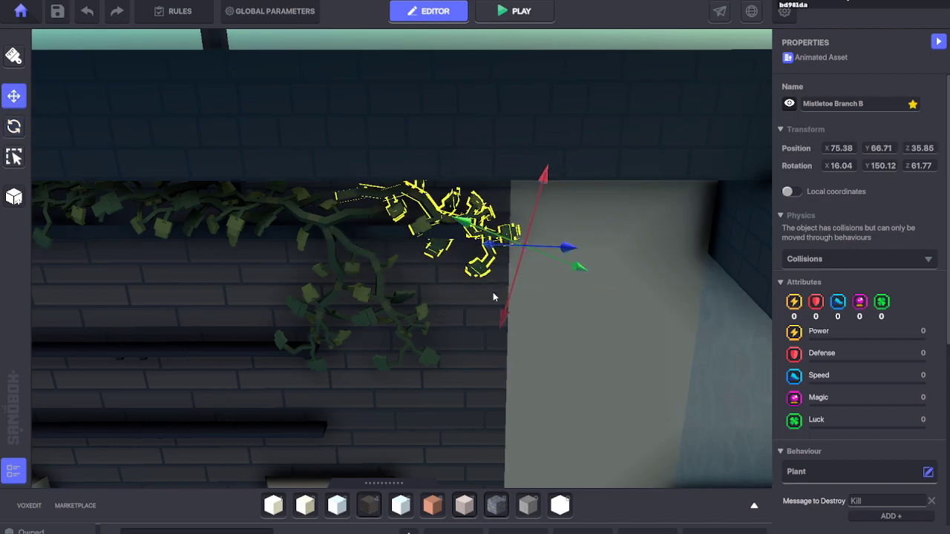
left_click_drag(513, 310, 509, 333)
Step: Angle the branch relative to the brick wall with a rotation of about X 20.25, Y 158.84, Z 71.03
right_click_drag(463, 295, 445, 287)
key("w")
key("w")
left_click_drag(580, 238, 542, 255)
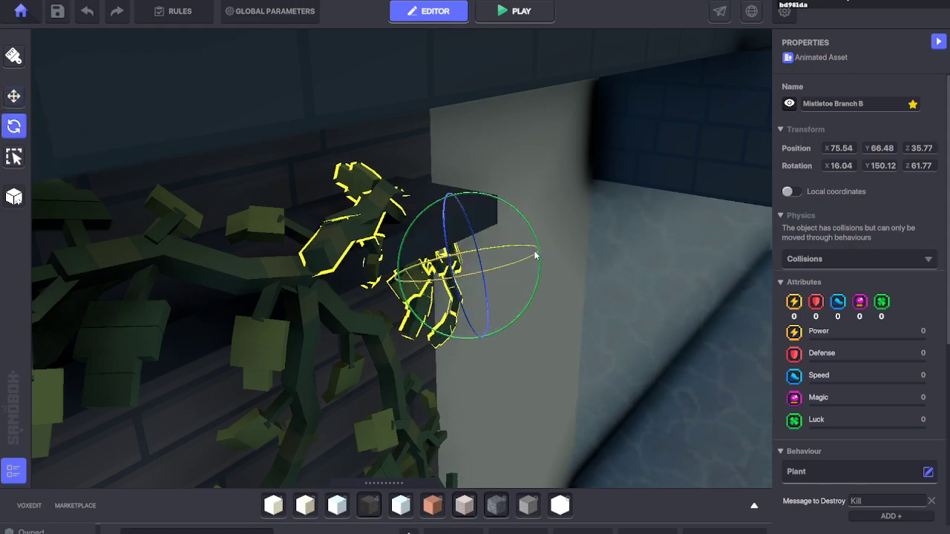
left_click_drag(528, 253, 506, 260)
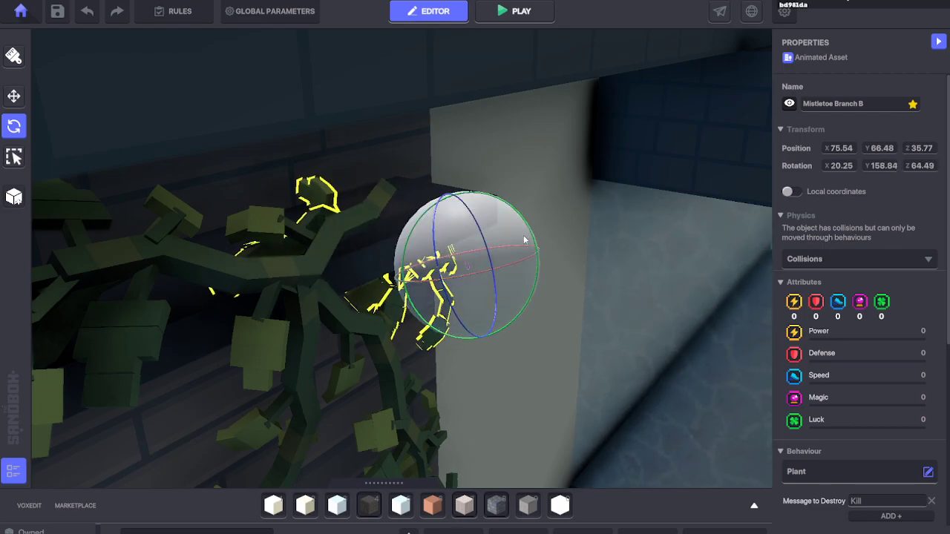
left_click_drag(433, 227, 435, 256)
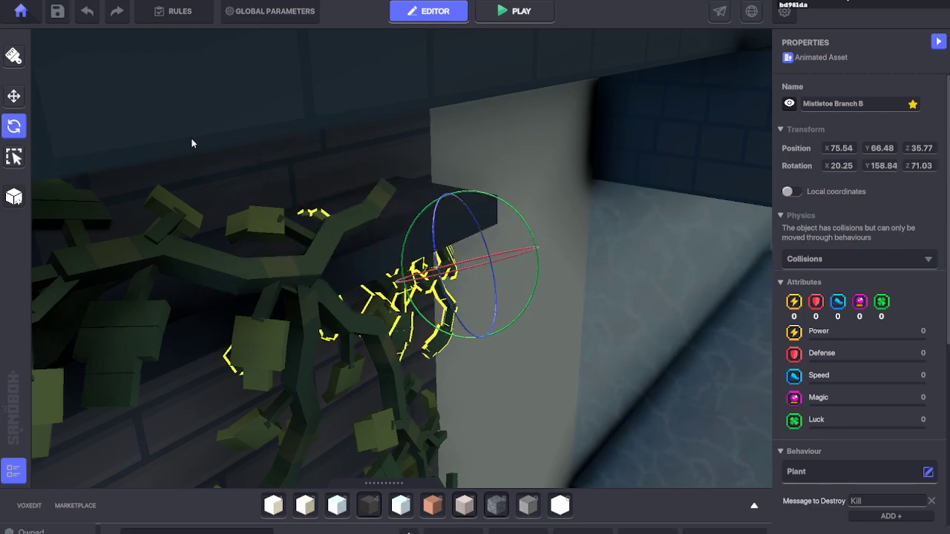
Step: Raise the branch and pull it out from the wall to about X 75.34, Y 66.85, Z 36.06
left_click(15, 97)
left_click_drag(448, 210, 432, 135)
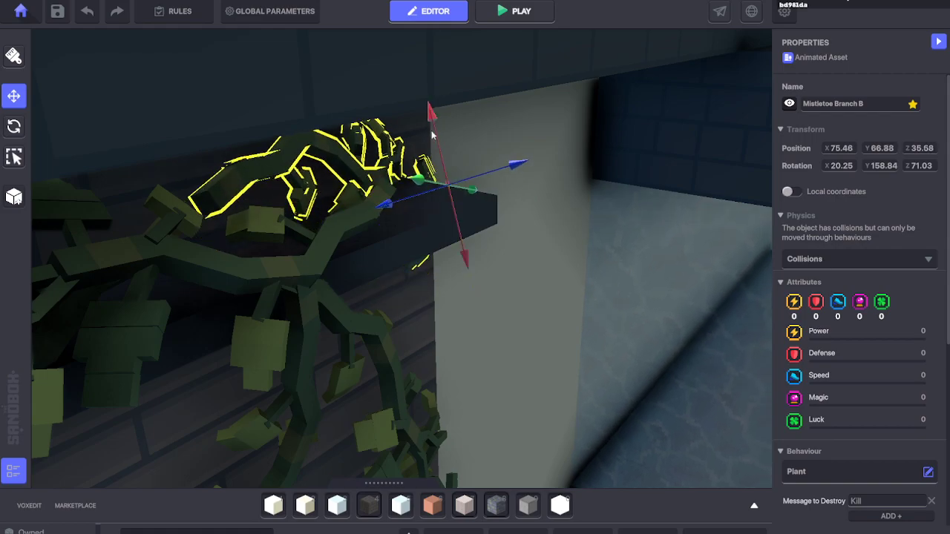
left_click_drag(521, 168, 611, 163)
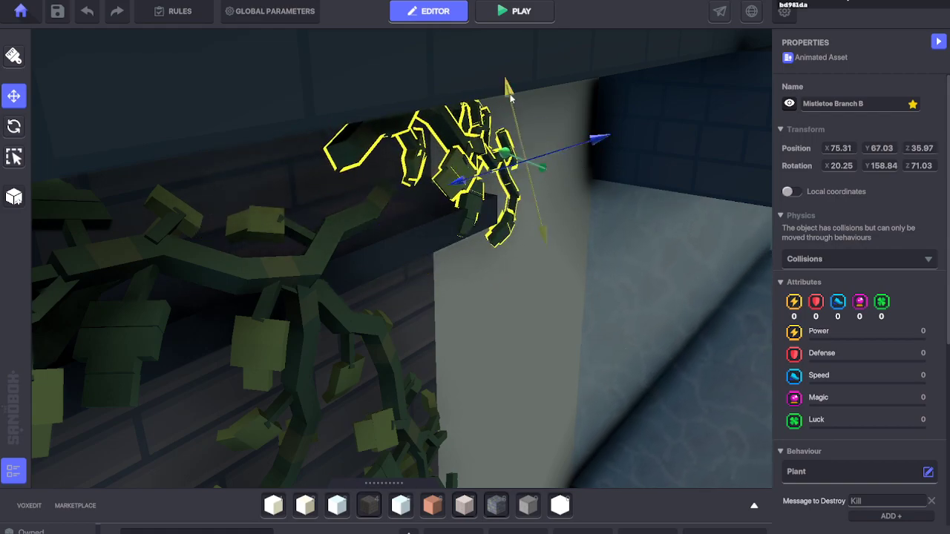
mouse_move(524, 121)
left_mouse_down()
mouse_move(529, 136)
mouse_move(512, 128)
left_mouse_up()
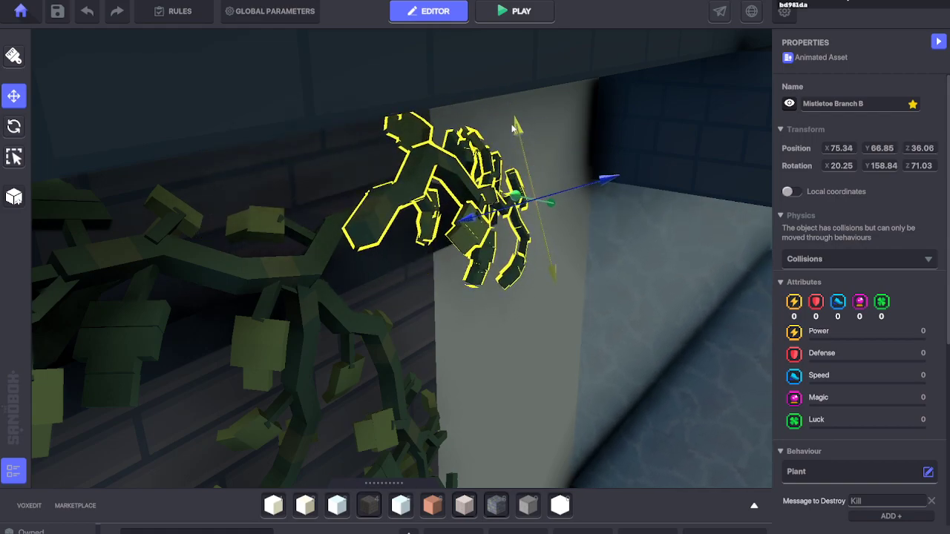
Step: Join the branch to the shelf run's fork, rotated about X 23.42, Y 170.53, Z 76.84 and placed at about X 75.32, Y 66.91, Z 36.19
left_click(14, 128)
left_click_drag(518, 211, 486, 211)
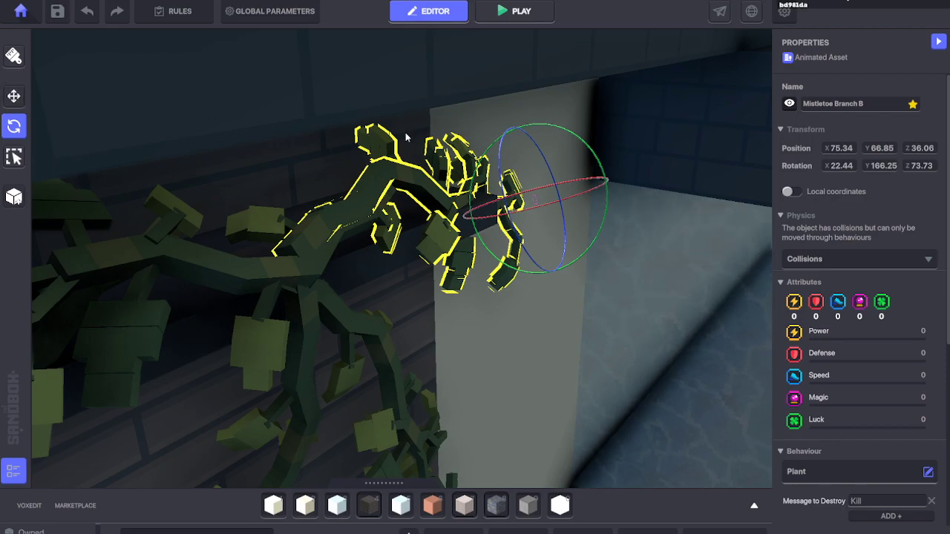
left_click_drag(504, 165, 505, 170)
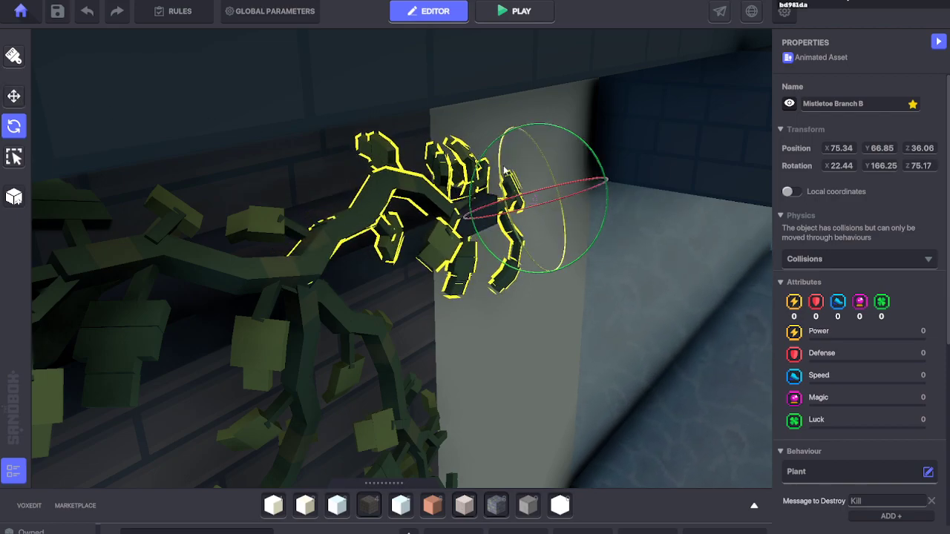
right_click_drag(510, 221, 479, 231)
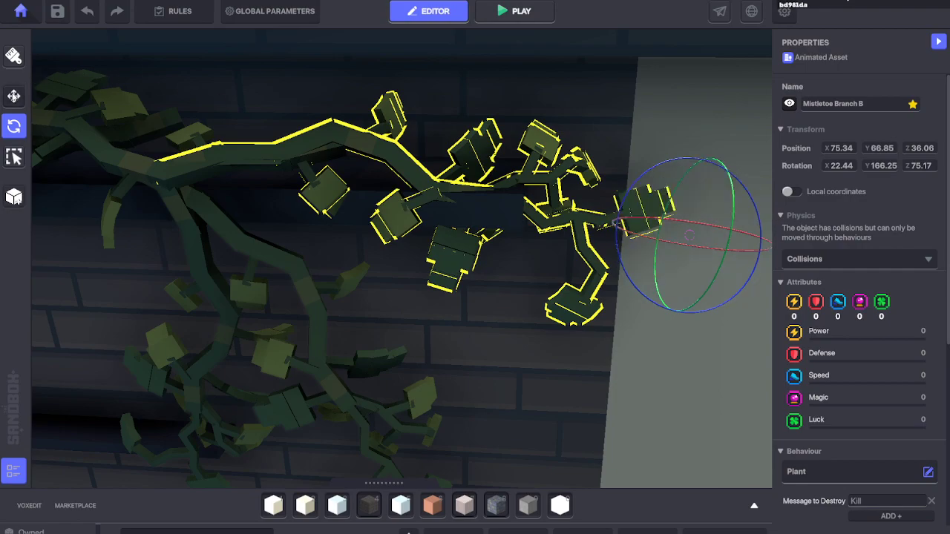
left_click_drag(628, 221, 621, 224)
left_click(15, 97)
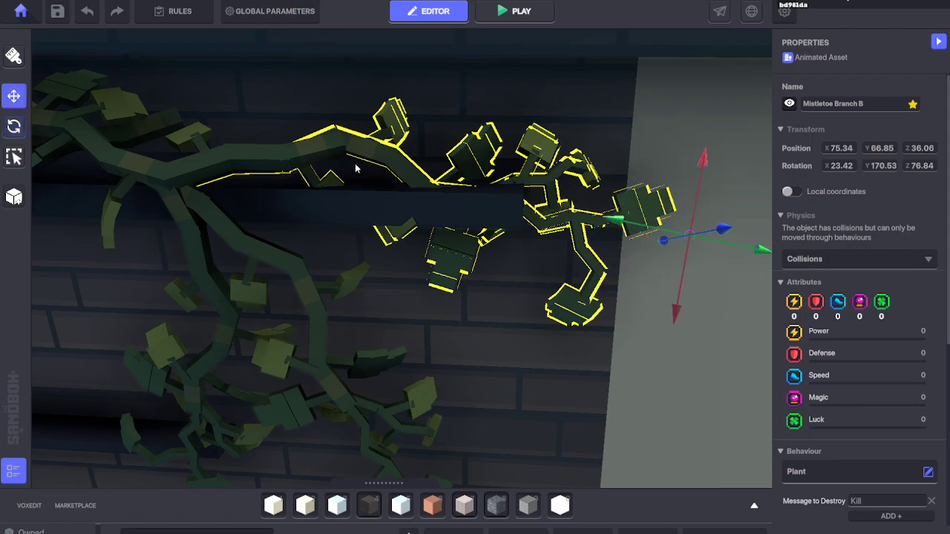
left_click_drag(716, 233, 753, 234)
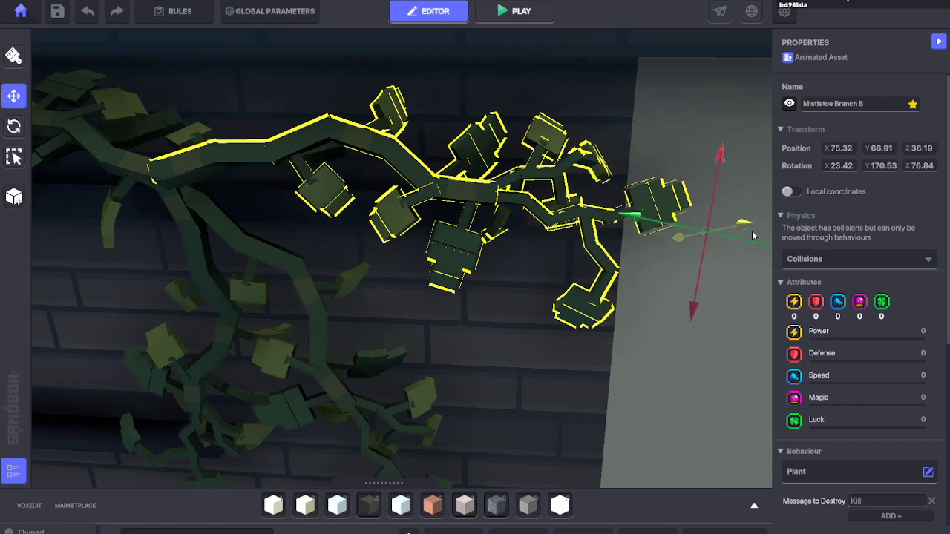
Step: Deselect the branch, save the experience and dismiss the save report and unpublished-asset list
left_click(634, 338)
right_click_drag(595, 329, 456, 267)
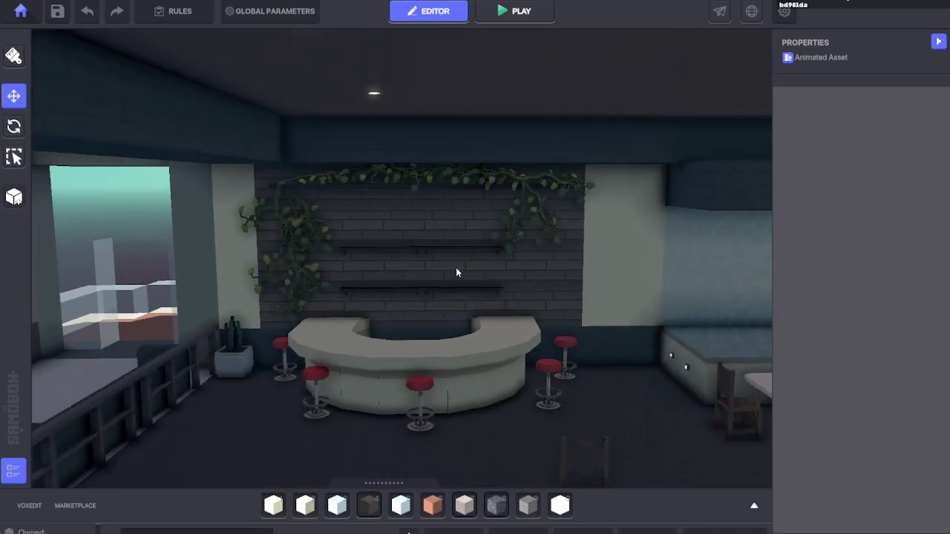
left_click(58, 15)
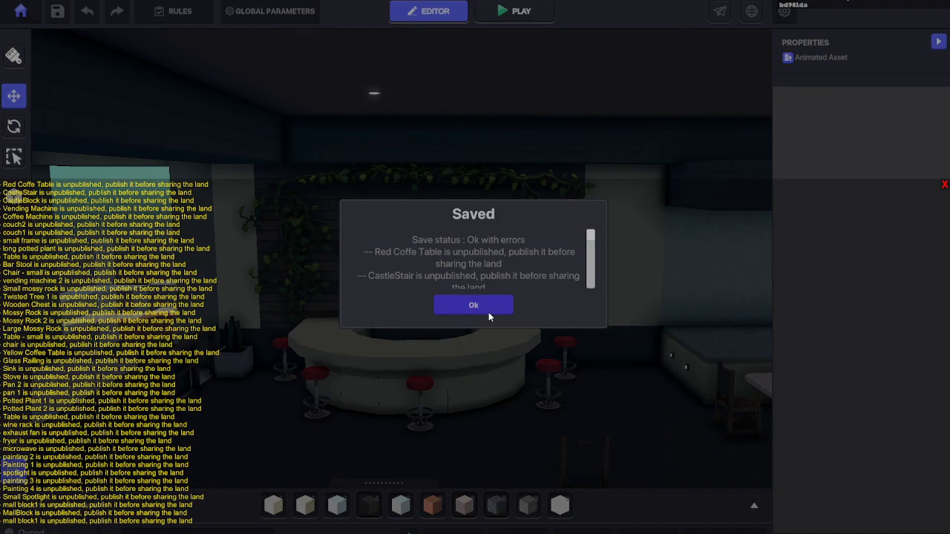
left_click(512, 301)
left_click(943, 185)
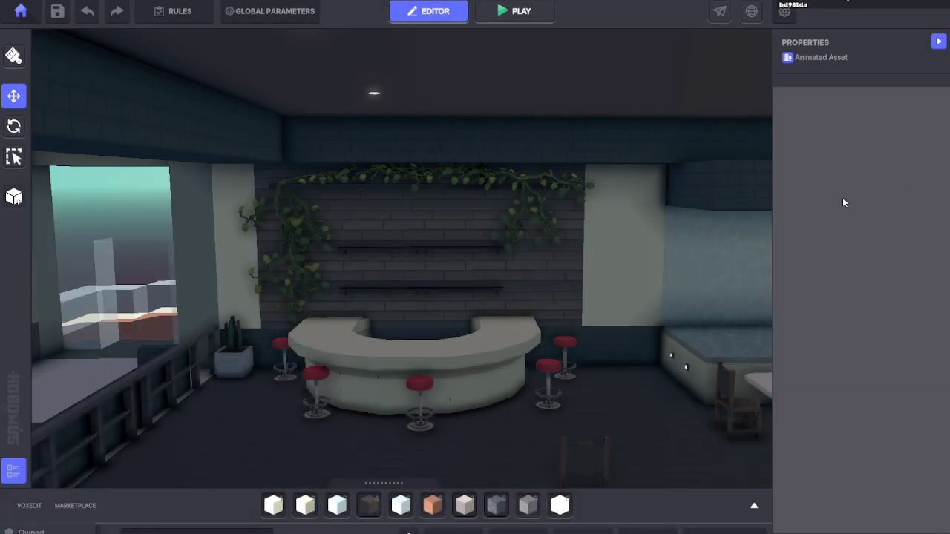
Step: Duplicate the lower Mistletoe Branch A and move the copy below the opposite hanging branches, at about X 76.58, Y 64.25, Z 36.15
scroll(578, 253, "up", 6)
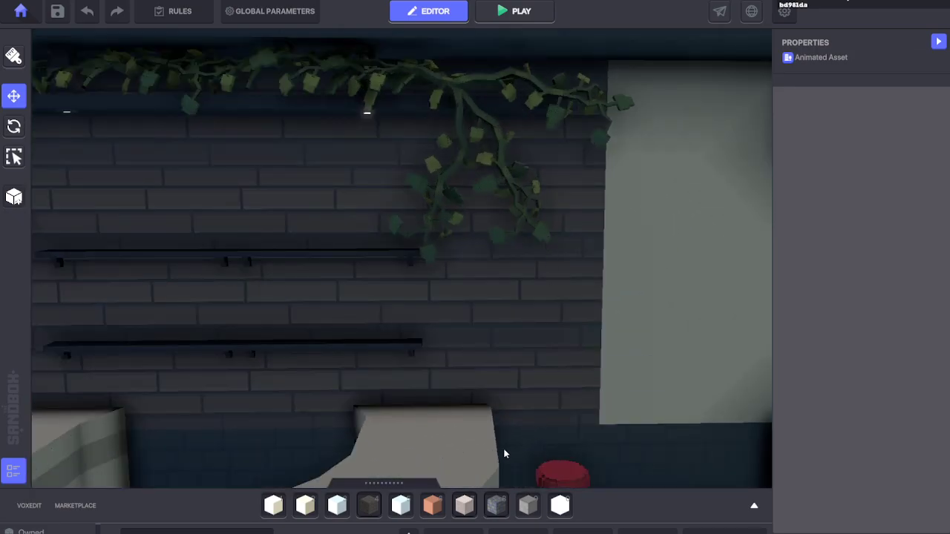
middle_click_drag(505, 453, 420, 353)
left_click(493, 295)
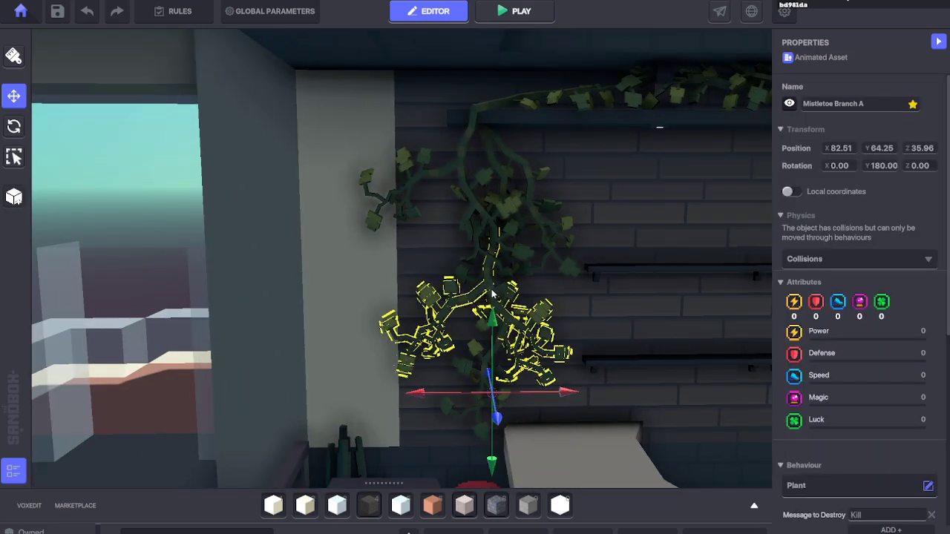
key("ctrl+d")
middle_click_drag(638, 319, 585, 313)
scroll(583, 313, "down", 1)
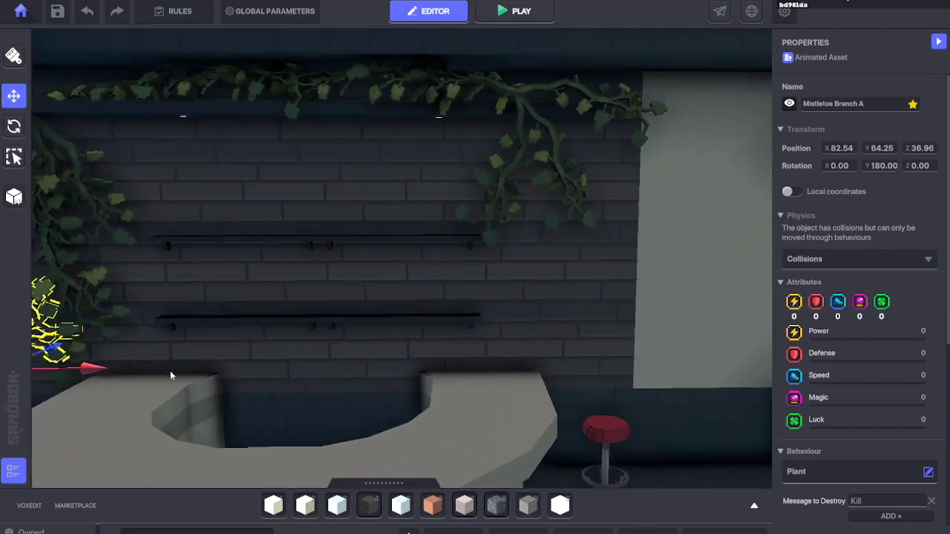
left_click_drag(82, 368, 576, 364)
scroll(576, 363, "up", 2)
scroll(577, 364, "up", 1)
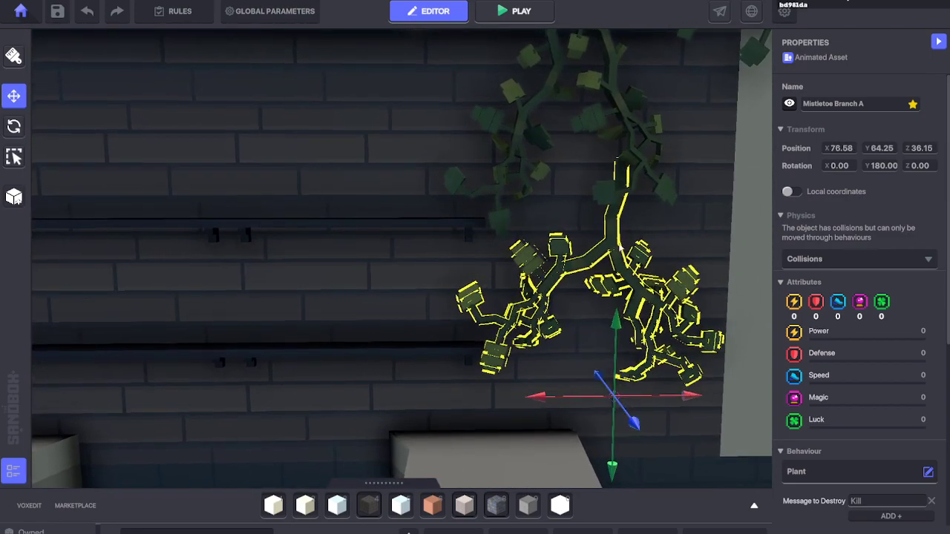
Step: Adjust the Mistletoe Branch A copy's height and sideways position beneath the hanging stem, at about X 76.43, Y 64.59
left_click_drag(616, 322, 583, 222)
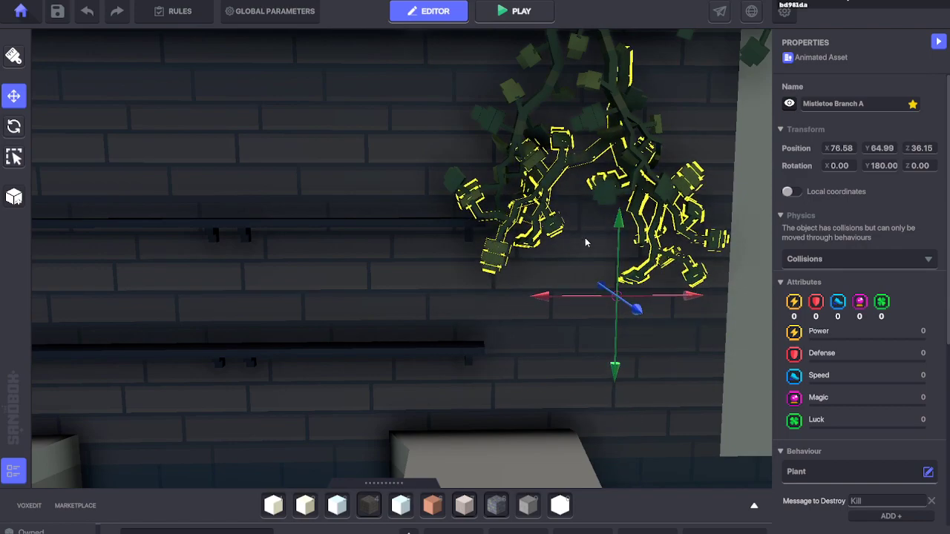
left_click(623, 371)
left_click(527, 223)
left_click_drag(617, 367, 628, 447)
left_click_drag(547, 385, 567, 382)
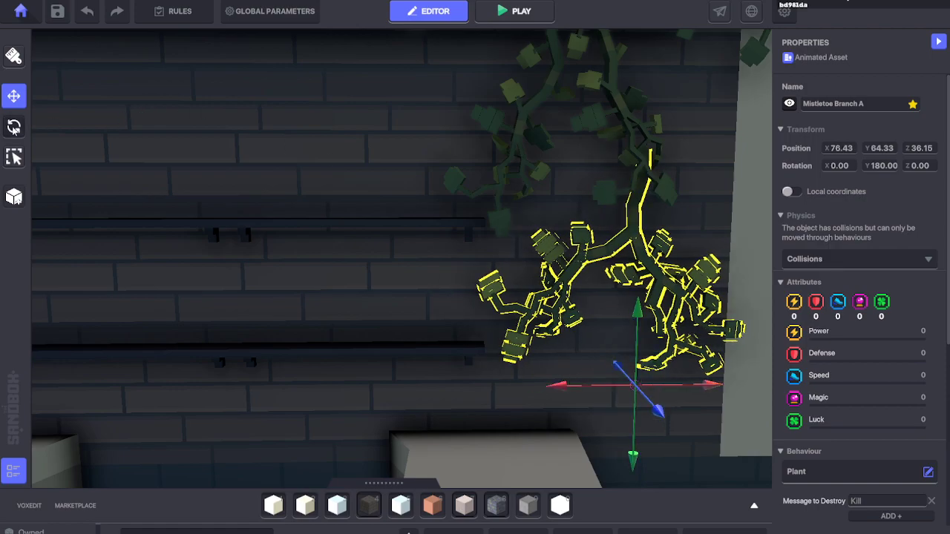
left_click_drag(637, 334, 638, 298)
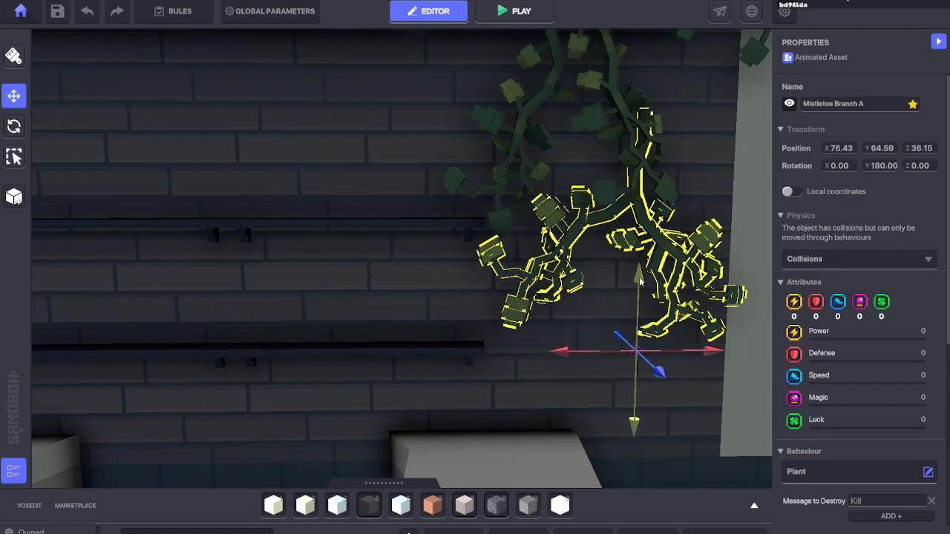
Step: Rotate the Mistletoe Branch A copy to about Z 7.79 and bring it out from the wall to about Z 36.31
left_click(16, 126)
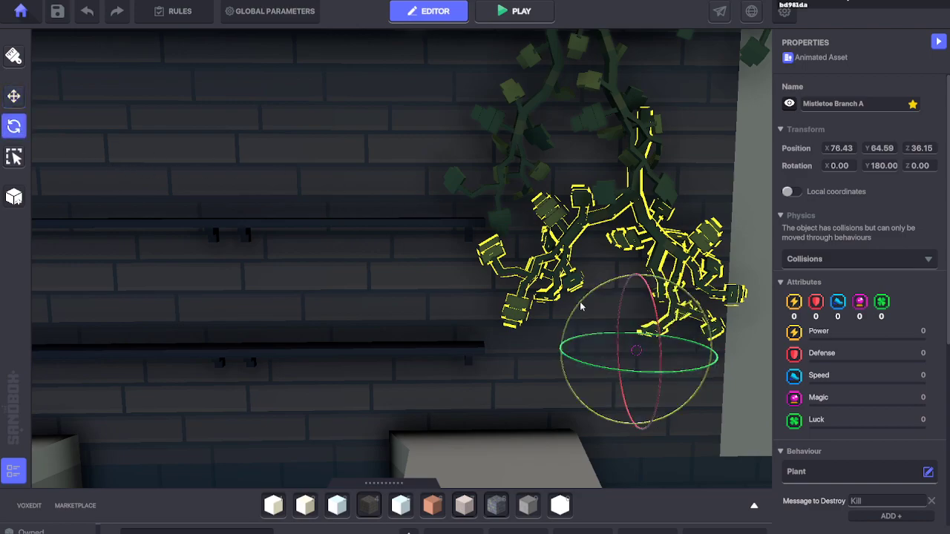
left_click_drag(579, 302, 562, 311)
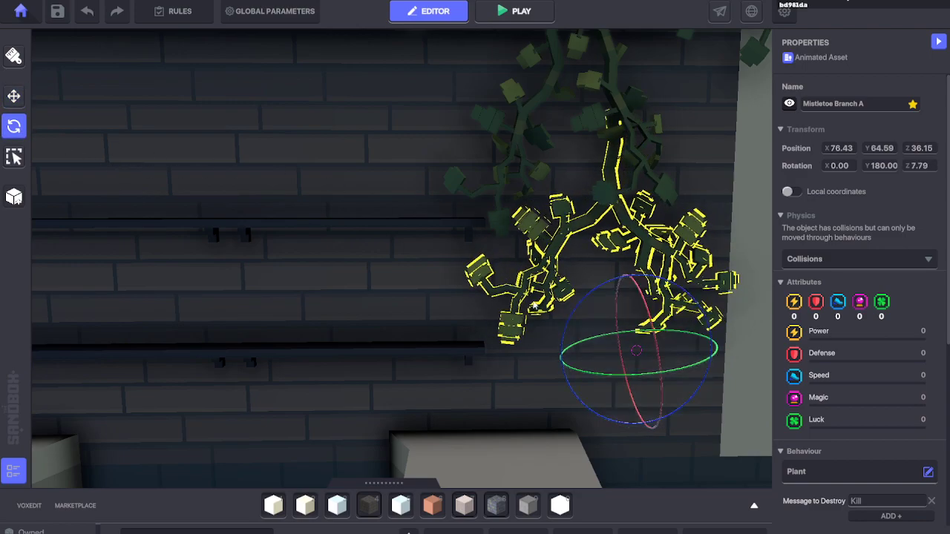
right_click_drag(533, 302, 577, 307)
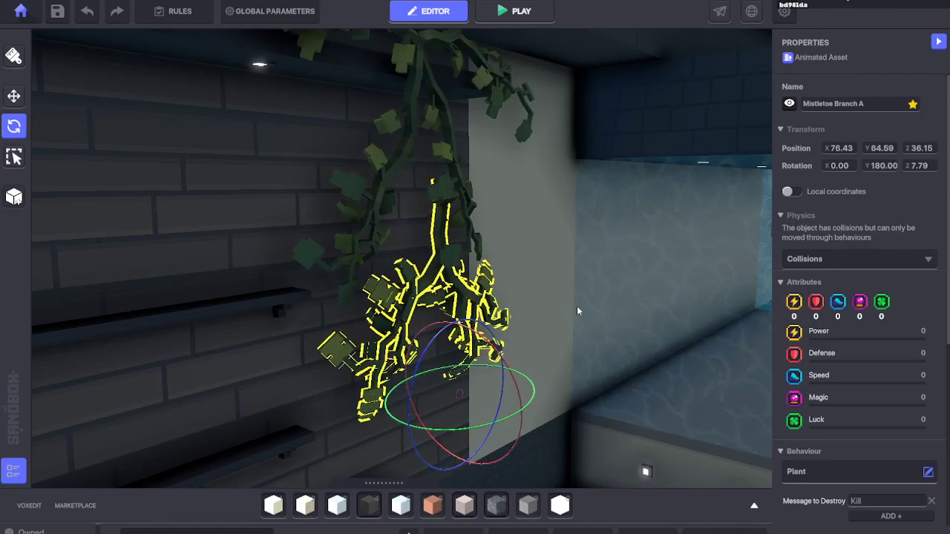
left_click(14, 97)
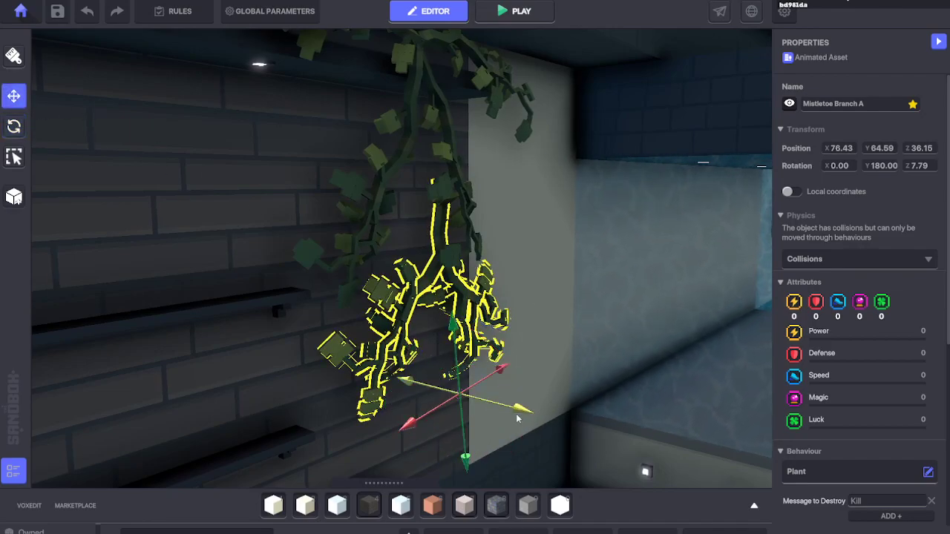
left_click_drag(518, 419, 541, 428)
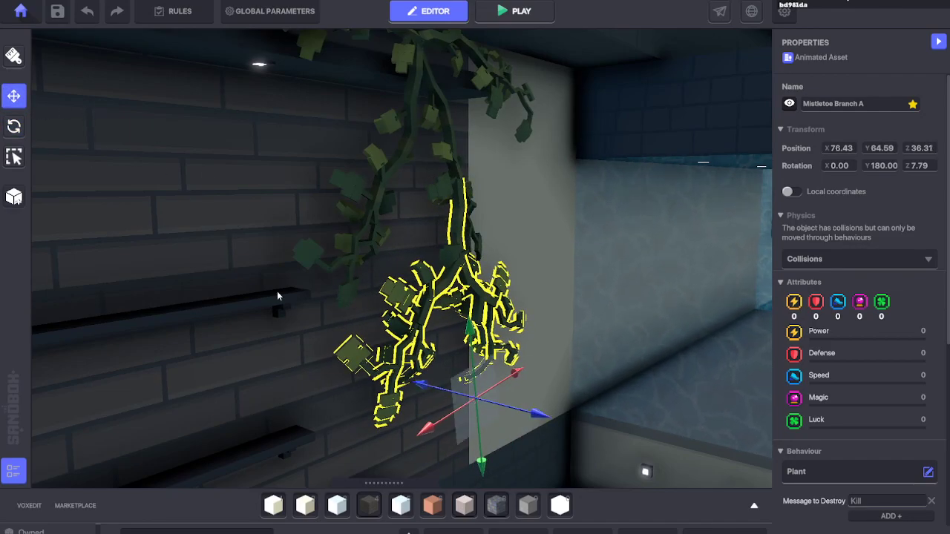
Step: Tilt the Mistletoe Branch A copy to a rotation of about X 352.09, Y 178.91, Z 7.87
left_click(15, 126)
left_click_drag(519, 362, 533, 375)
left_click(14, 96)
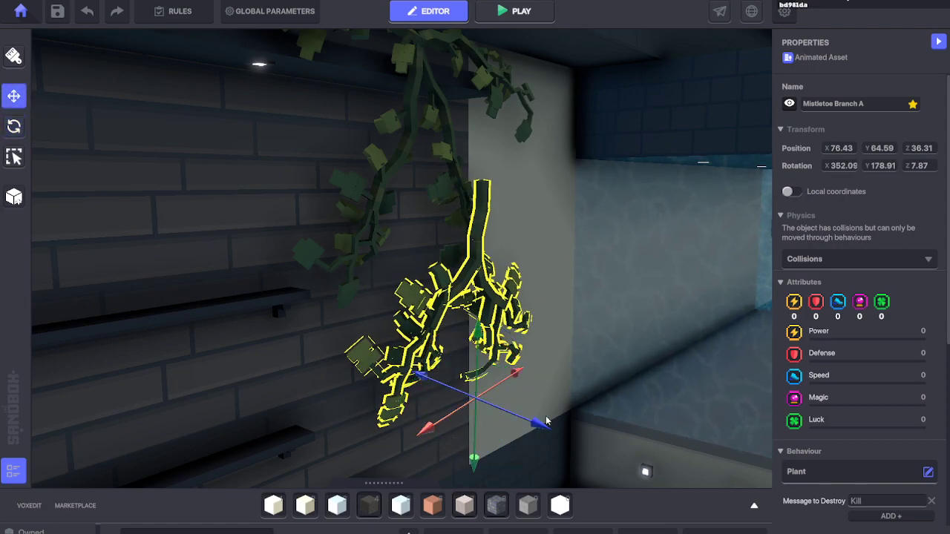
Step: Reposition the lower Mistletoe Branch A copy against the brick wall beneath the hanging stem, at about X 76.40, Y 64.65, Z 36.10
left_click_drag(546, 421, 509, 430)
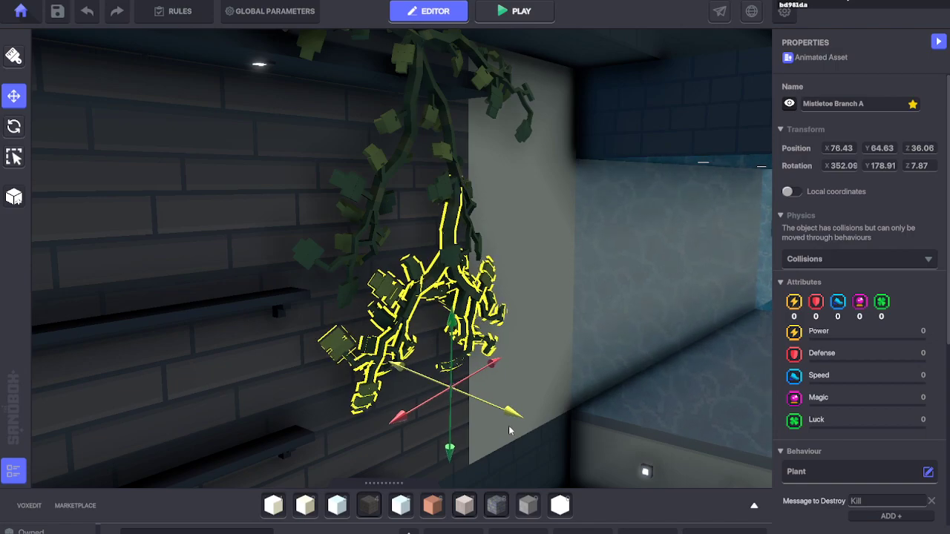
right_click_drag(558, 278, 453, 326)
scroll(575, 373, "up", 1)
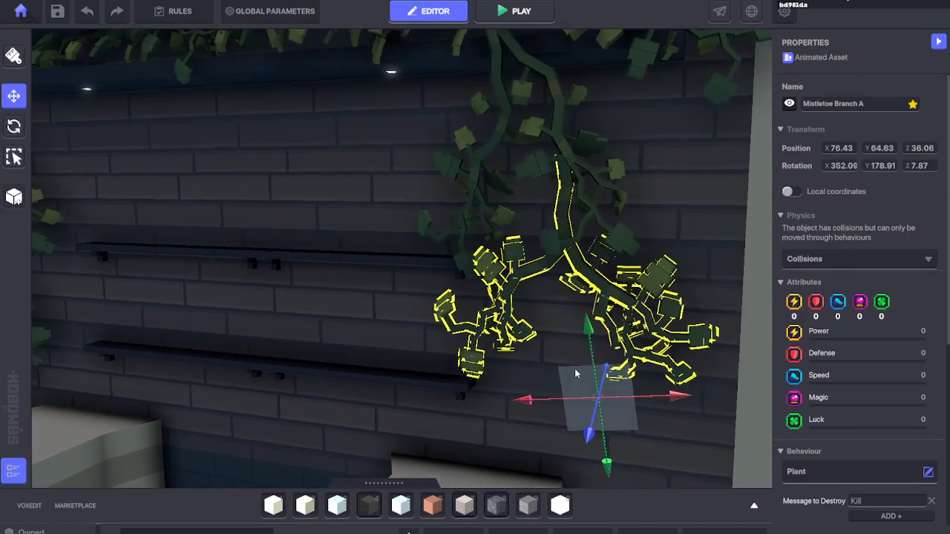
left_click_drag(590, 443, 590, 448)
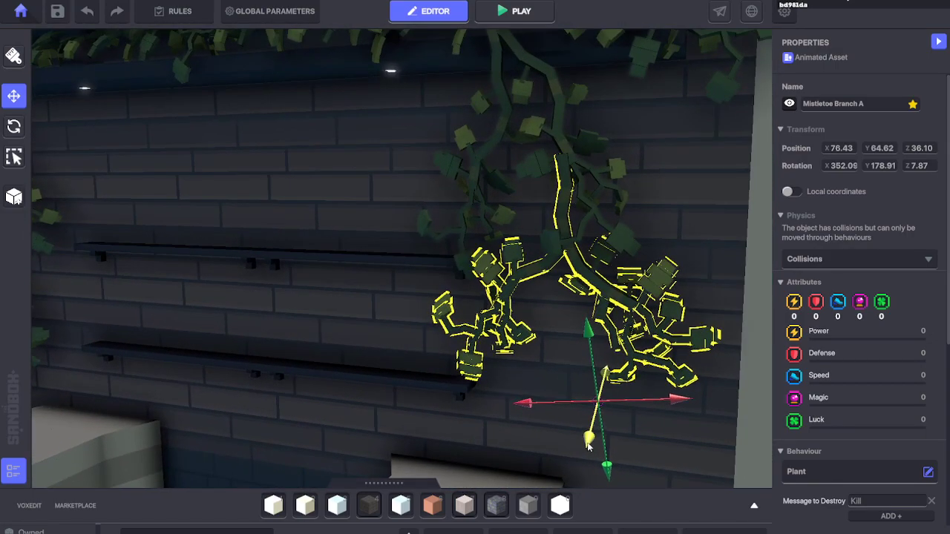
left_click_drag(673, 400, 679, 398)
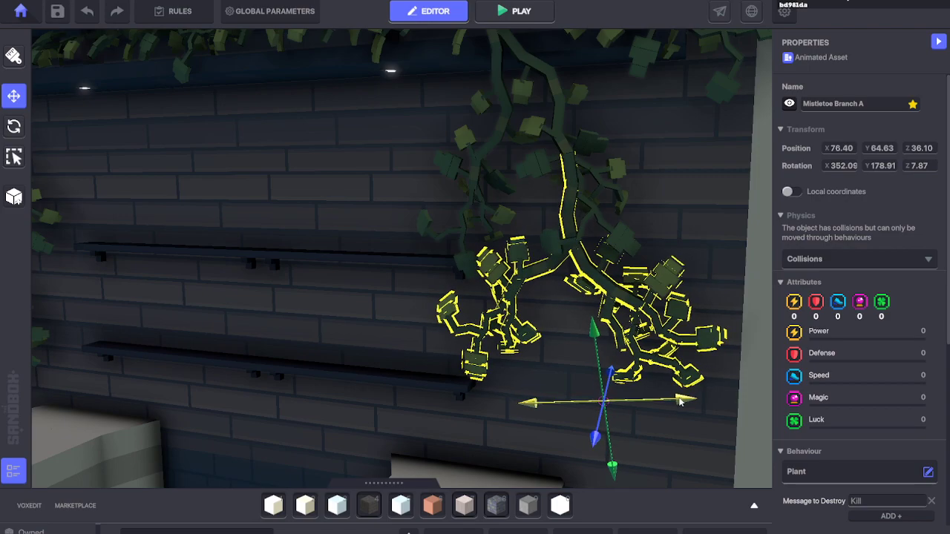
mouse_move(594, 342)
left_mouse_down()
mouse_move(589, 328)
mouse_move(587, 336)
left_mouse_up()
left_click(539, 390)
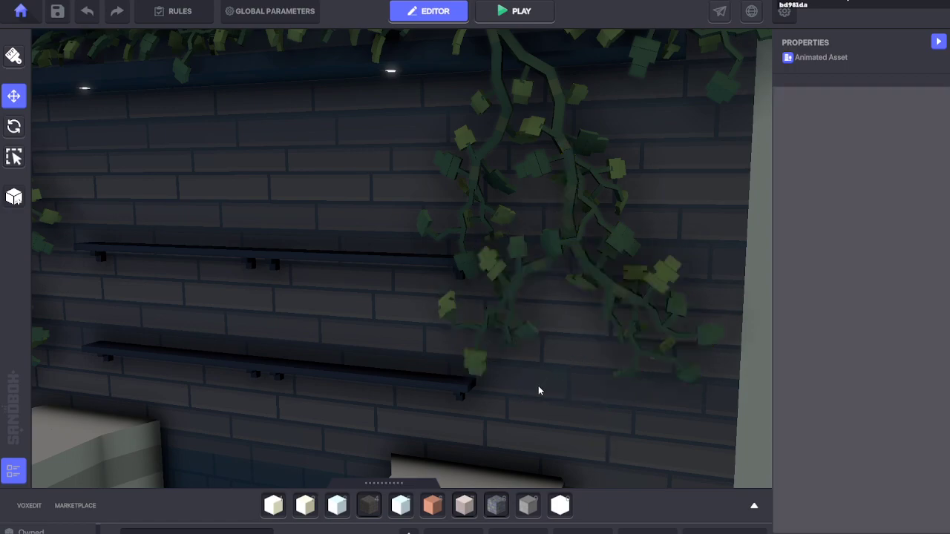
Step: Fine-tune the lower Mistletoe Branch A's depth to about Z 36.10 and turn it to about X 352.64, Y 175.01, Z 8.39
left_click(539, 324)
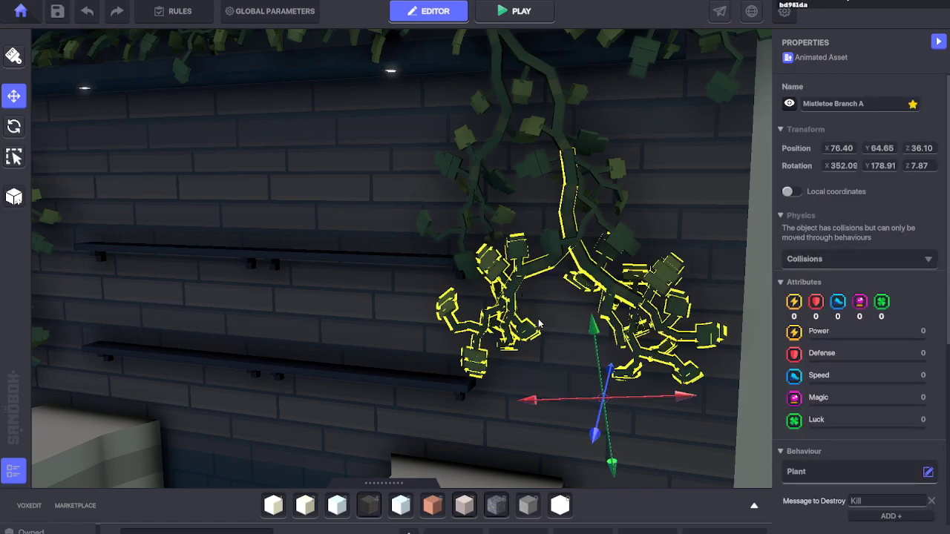
left_click_drag(593, 439, 594, 439)
scroll(634, 301, "up", 1)
scroll(634, 285, "up", 5)
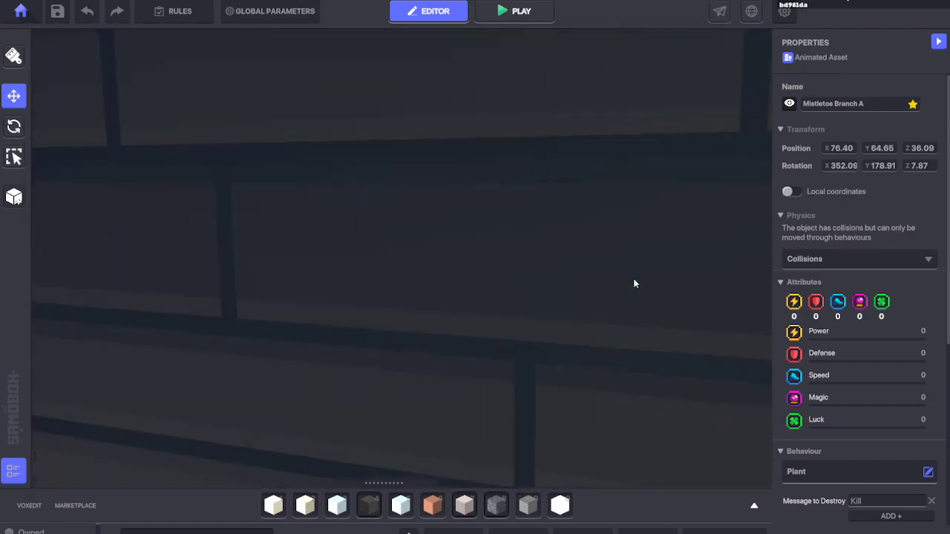
scroll(627, 275, "down", 4)
right_click_drag(627, 275, 580, 310)
scroll(483, 303, "down", 3)
scroll(483, 304, "down", 3)
scroll(517, 284, "up", 2)
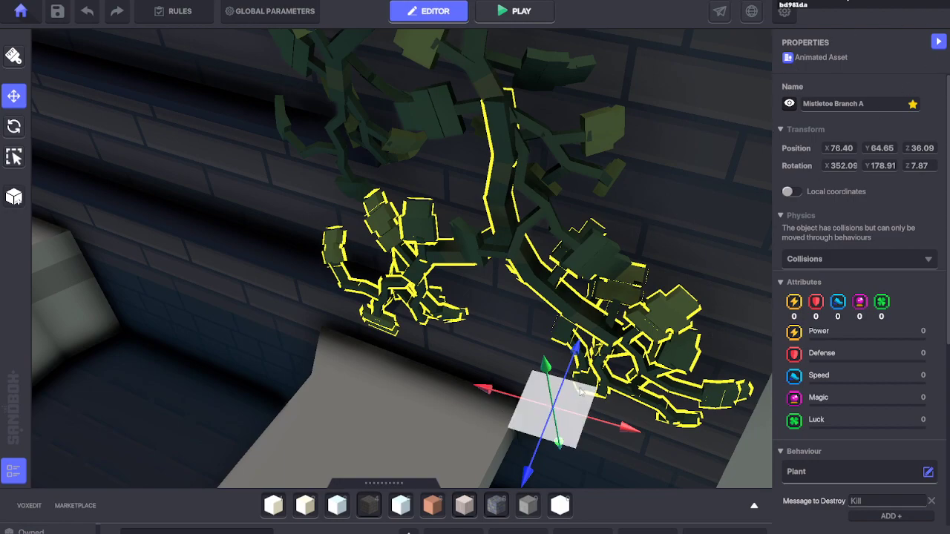
left_click_drag(574, 354, 572, 355)
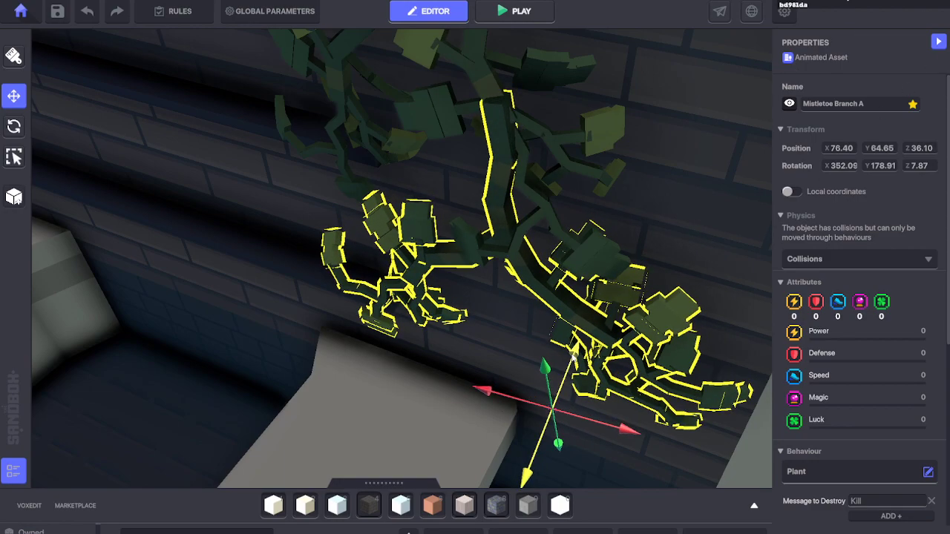
left_click(16, 129)
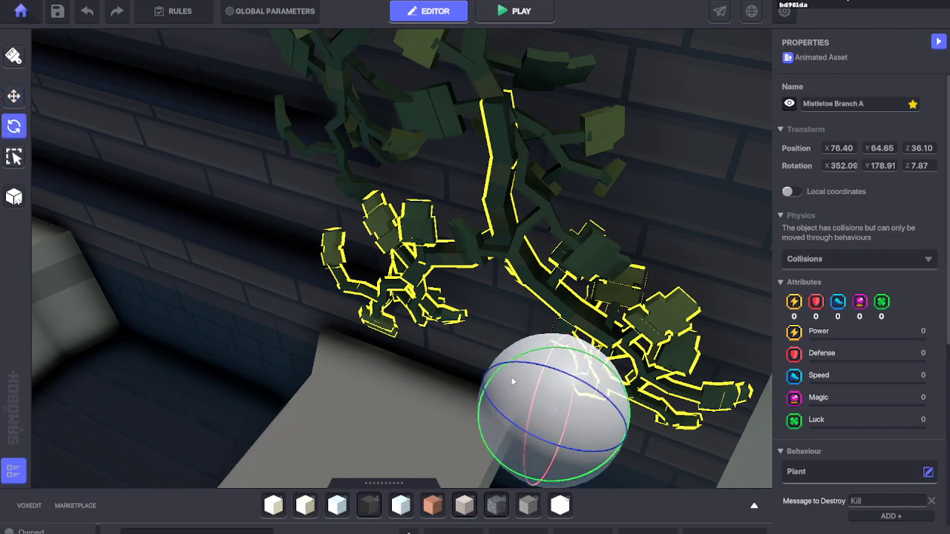
left_click_drag(486, 447, 533, 434)
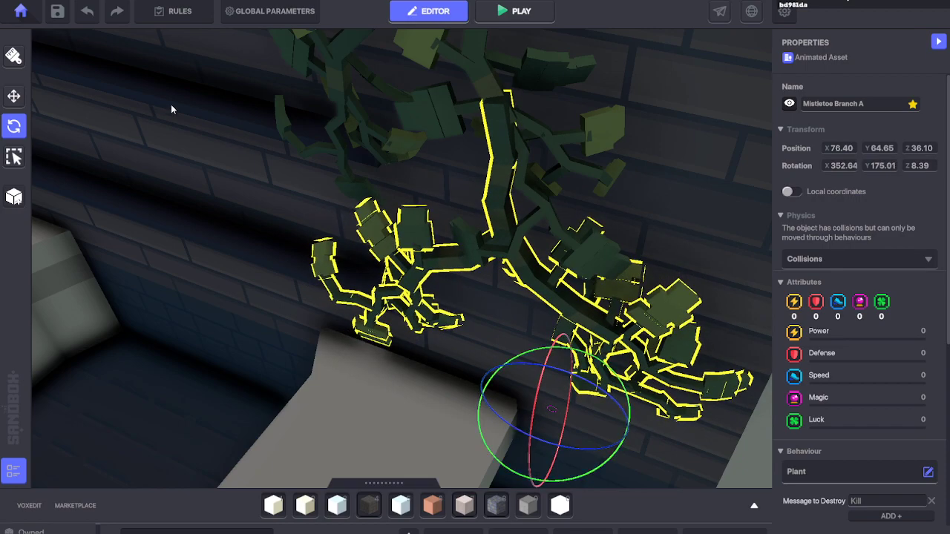
Step: Raise the rotated Mistletoe Branch A and shift it to join the stem above, at about X 76.48, Y 64.77, Z 36.06
left_click_drag(562, 370, 523, 352)
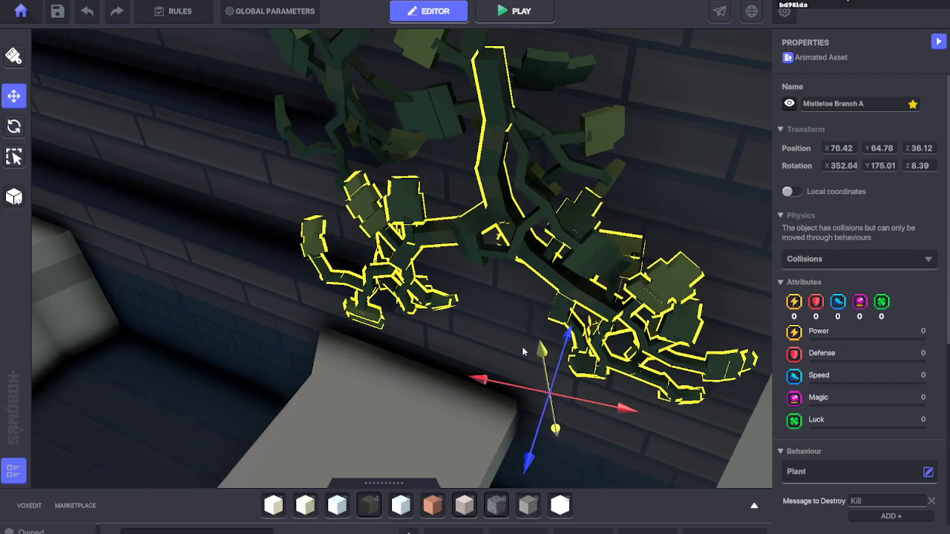
left_click_drag(495, 382, 479, 385)
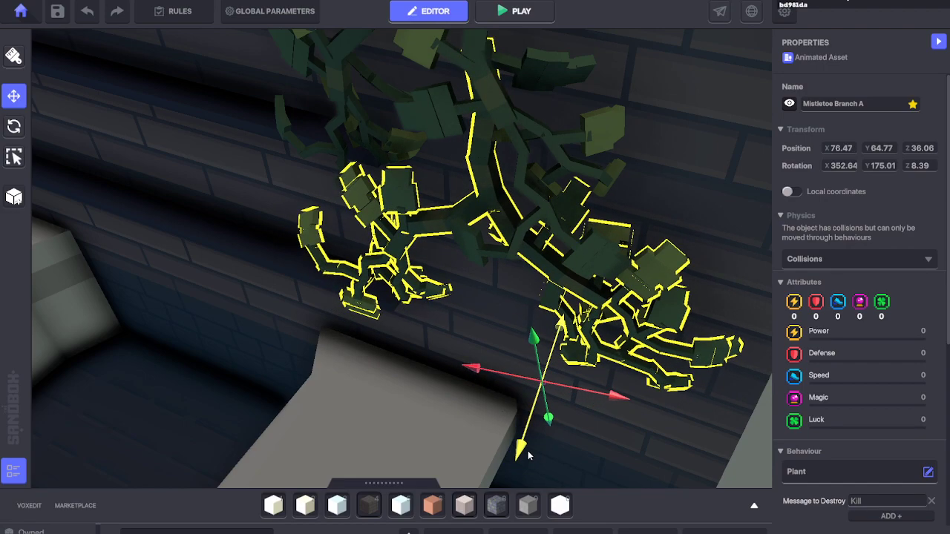
left_click_drag(476, 374, 479, 374)
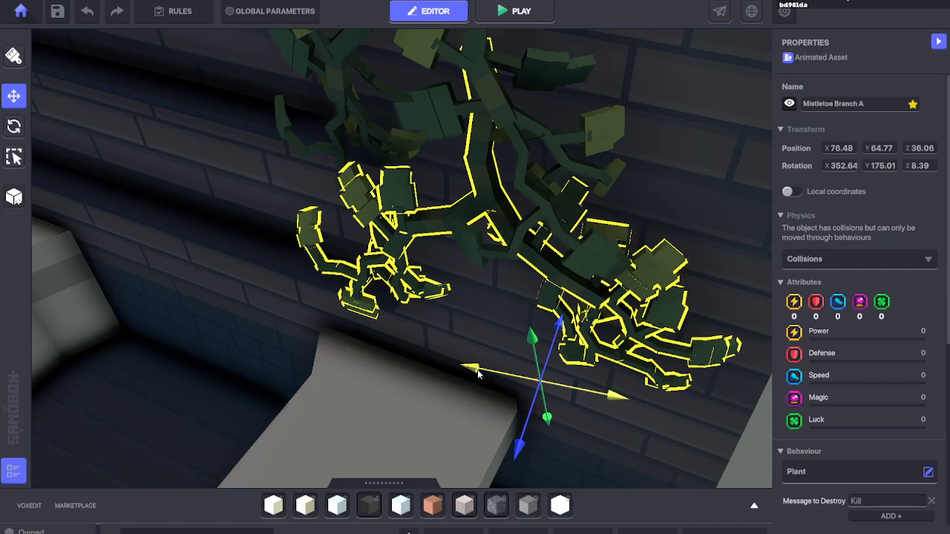
right_click_drag(492, 261, 600, 273)
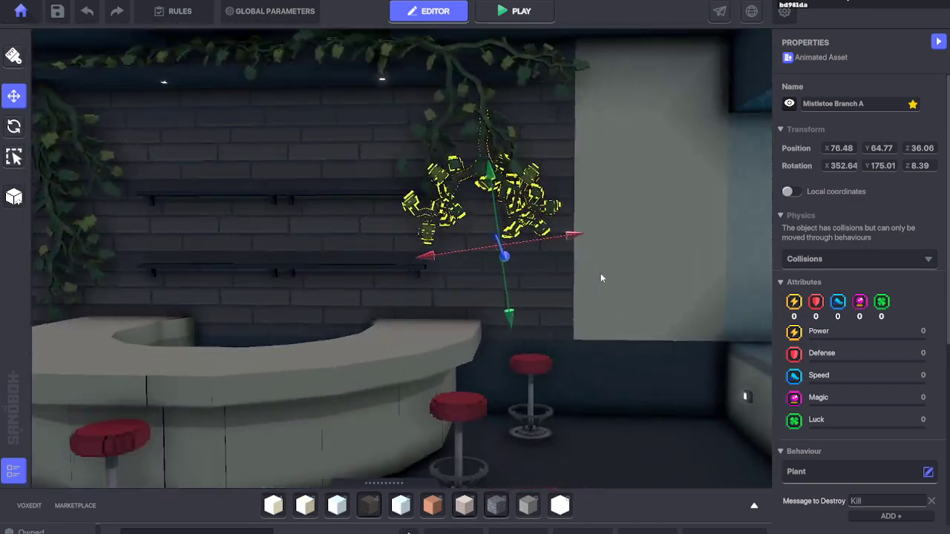
left_click(635, 327)
middle_click_drag(579, 309, 589, 314)
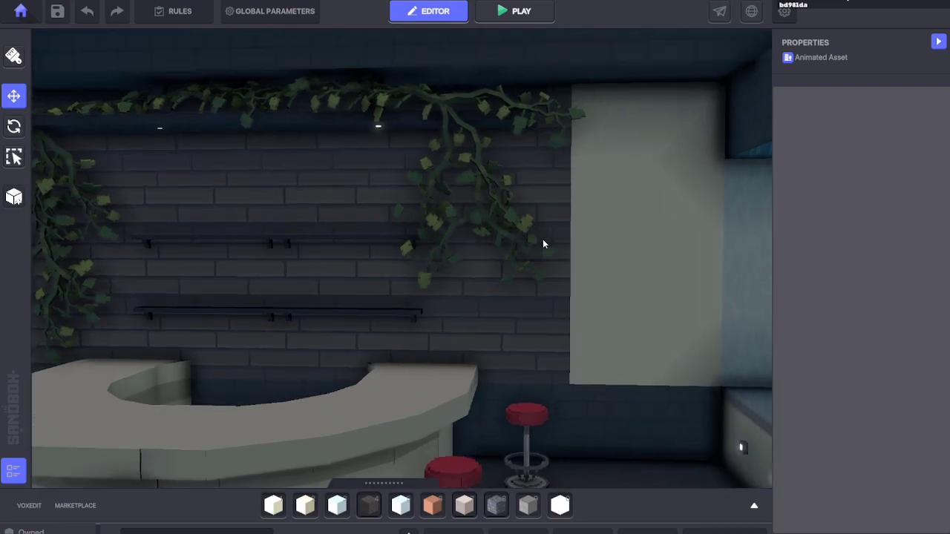
Step: Duplicate the hanging Mistletoe Branch B and move the copy down beside the pale wall panel, at about X 75.92, Y 63.97, Z 36.29
left_click(522, 225)
left_click(499, 197)
left_click_drag(526, 206, 536, 206)
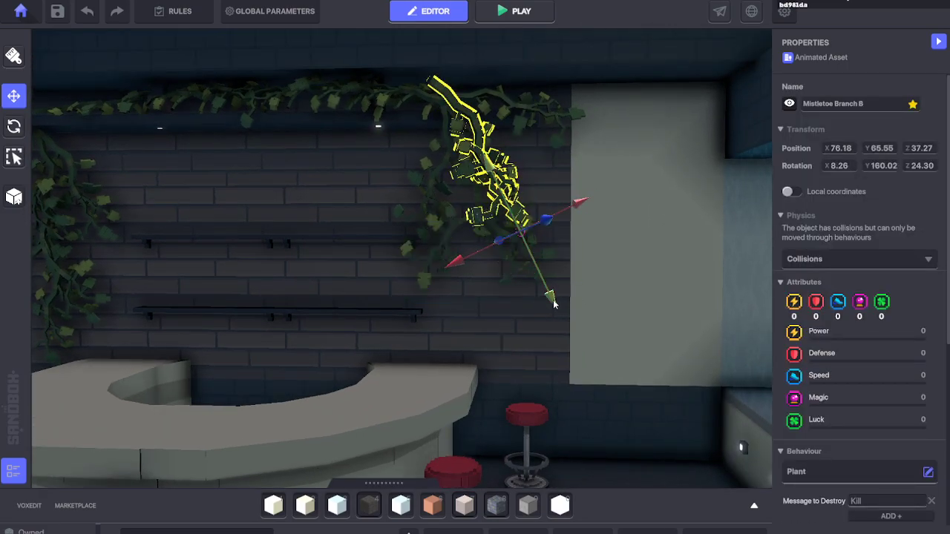
left_click_drag(554, 304, 616, 435)
left_click_drag(518, 400, 512, 403)
right_click_drag(487, 371, 580, 363)
left_click_drag(427, 351, 307, 362)
Step: Rotate the Mistletoe Branch B copy to hang nearly straight, at about X 356.24, Y 177.90, Z 353.97
key("r")
right_click_drag(424, 301, 423, 223)
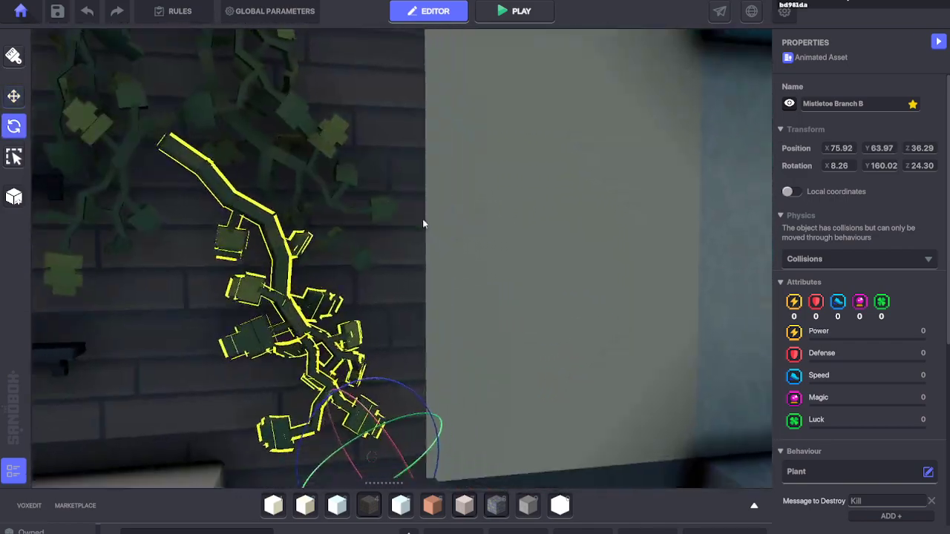
left_click_drag(338, 387, 425, 358)
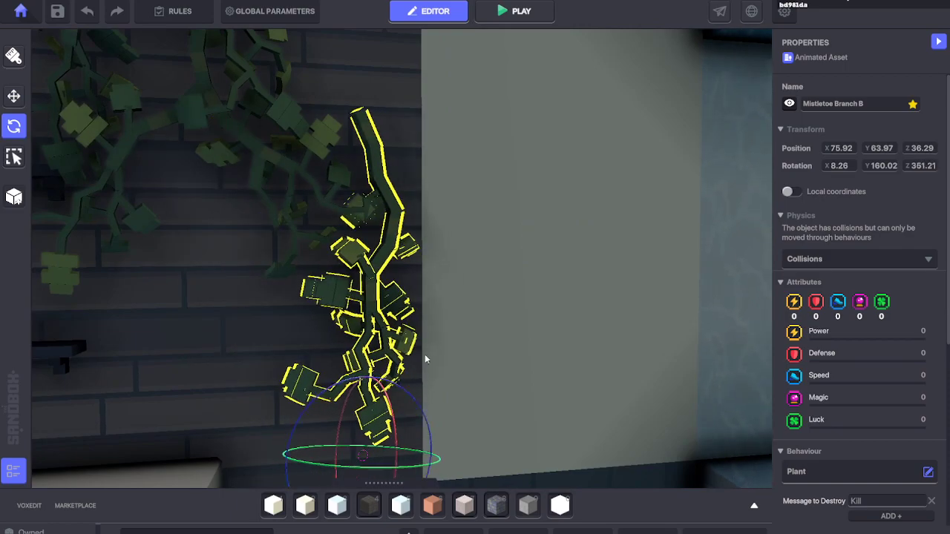
left_click_drag(368, 466, 279, 456)
right_click_drag(233, 349, 416, 285)
left_click_drag(587, 304, 613, 325)
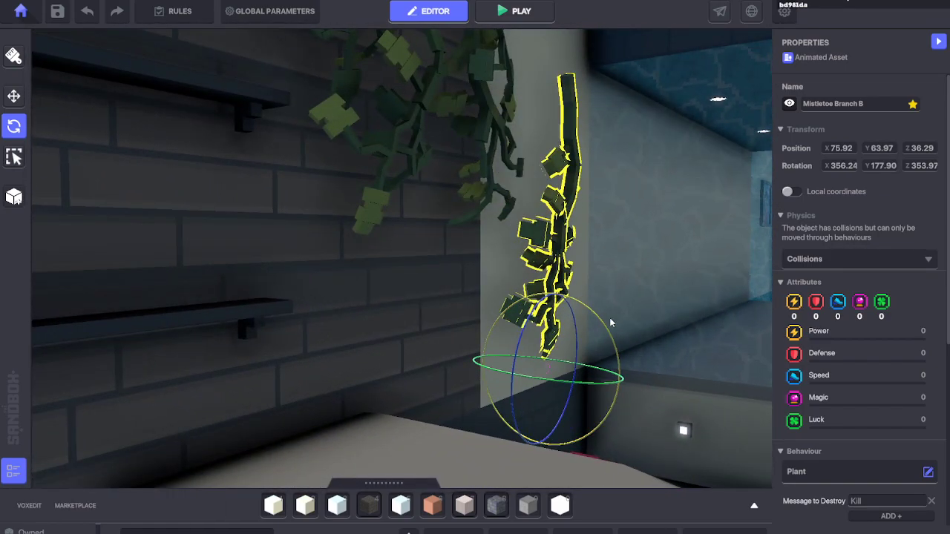
Step: Move the Mistletoe Branch B copy under the hanging branches, to about X 76.69, Y 64.06, Z 36.17
left_click(13, 97)
left_click_drag(505, 361, 397, 382)
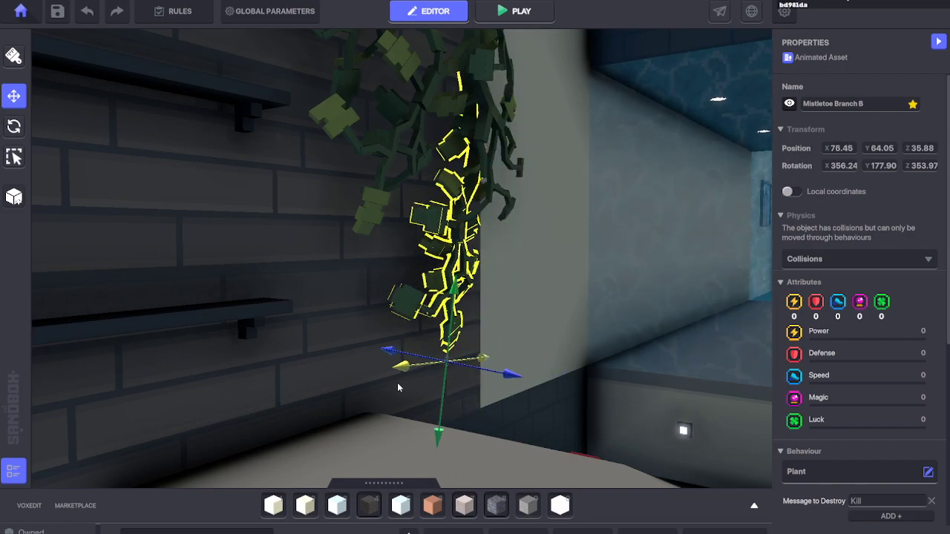
right_click_drag(551, 269, 483, 291)
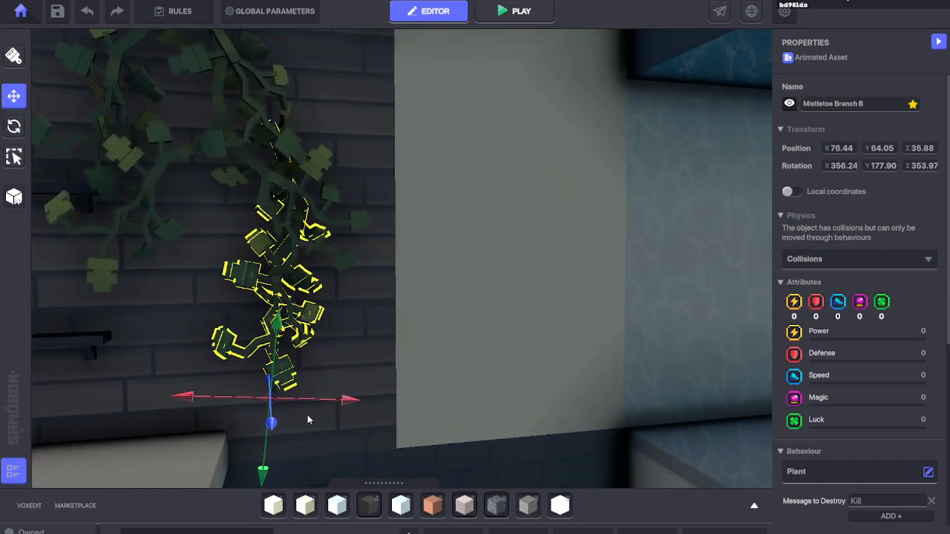
left_click_drag(272, 425, 286, 444)
left_click_drag(196, 414, 149, 428)
right_click_drag(230, 408, 508, 466)
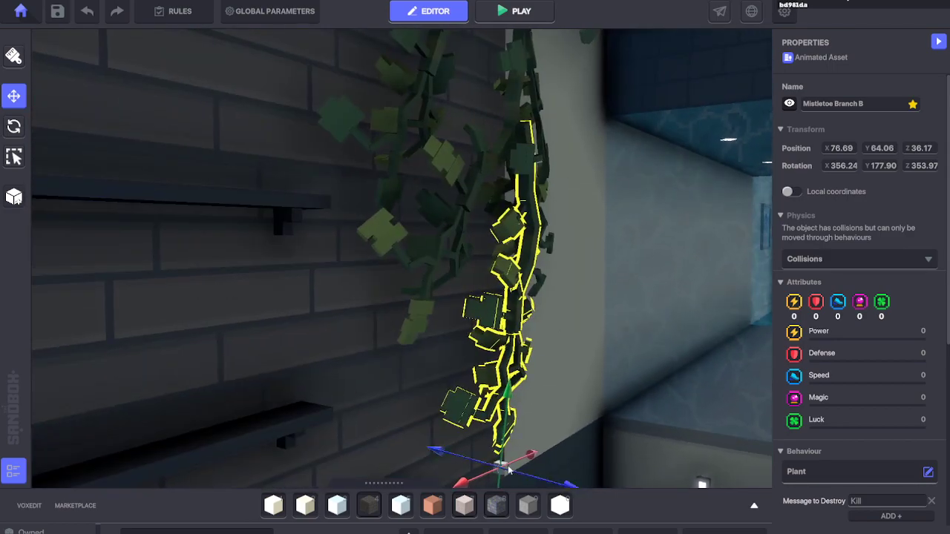
Step: Nudge the Mistletoe Branch B copy closer to the wall, to about X 76.70, Y 64.07, Z 36.11
left_click_drag(561, 482, 553, 480)
scroll(602, 387, "down", 4)
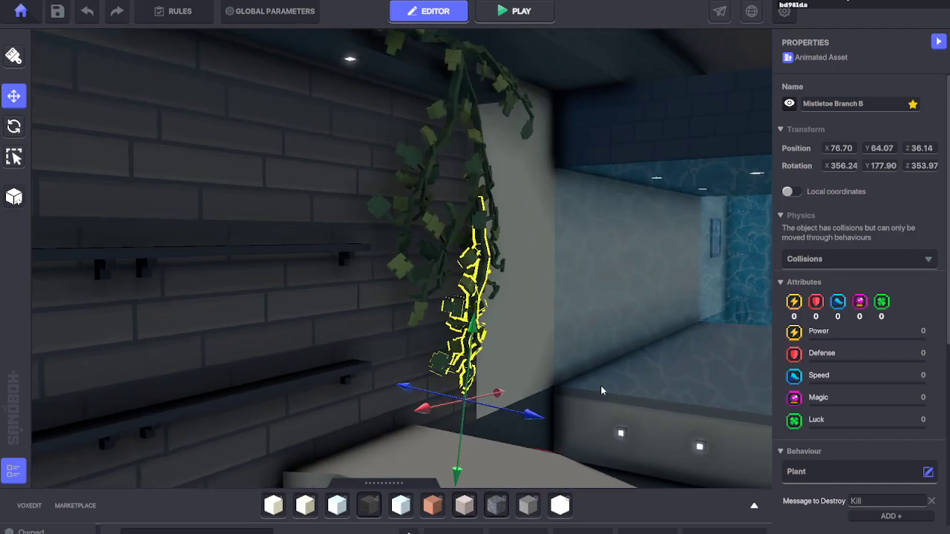
right_click_drag(601, 390, 564, 386)
right_click_drag(555, 204, 579, 231)
scroll(525, 292, "up", 4)
scroll(525, 292, "down", 4)
left_click_drag(402, 436, 401, 435)
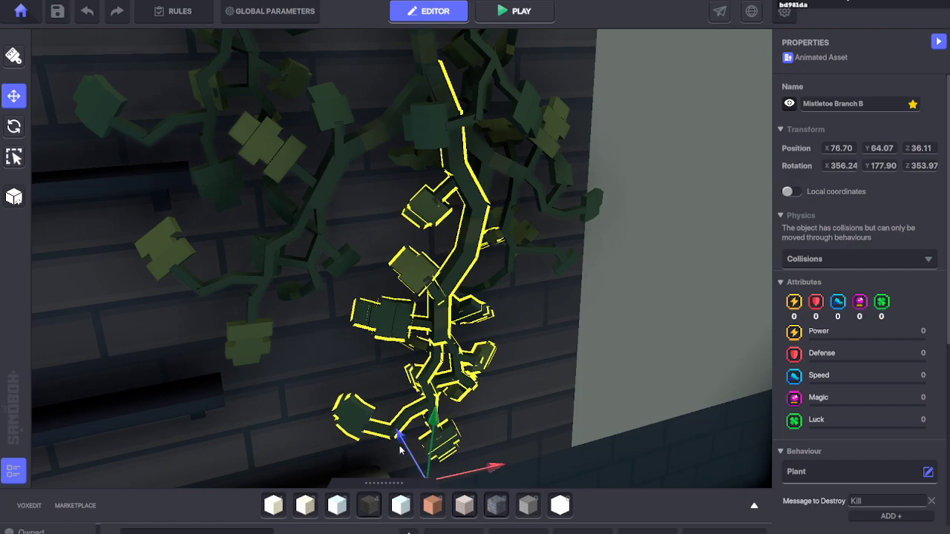
left_click_drag(497, 465, 497, 465)
Step: Examine the joint between the hanging mistletoe branches up close and the whole arrangement above the bar, with nothing selected
scroll(561, 340, "up", 1)
scroll(560, 341, "up", 5)
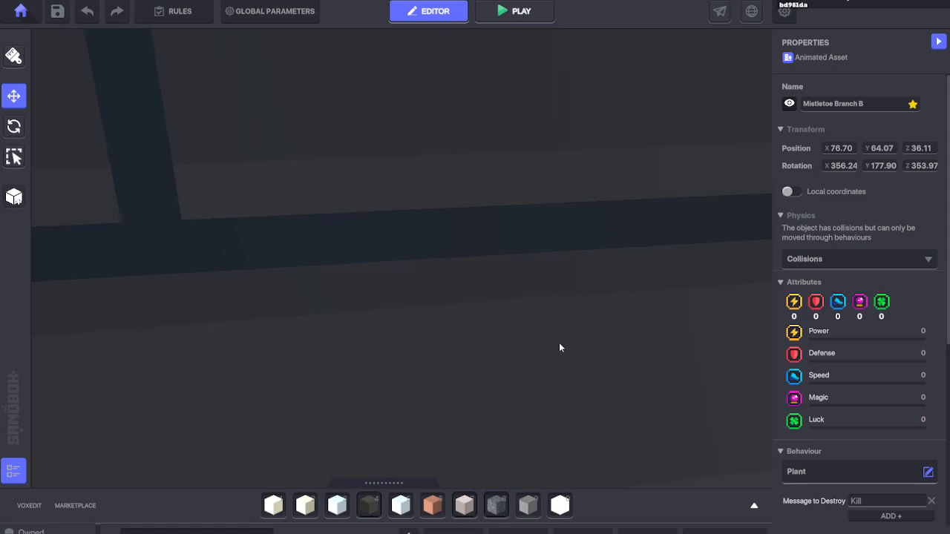
scroll(559, 342, "down", 3)
right_click_drag(559, 342, 561, 347)
scroll(561, 347, "down", 5)
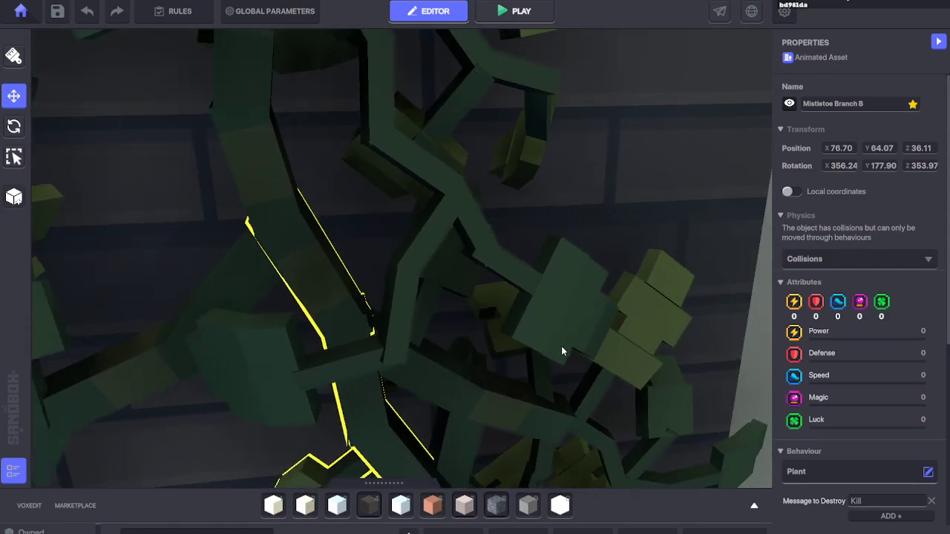
left_click(613, 323)
right_click_drag(614, 322, 617, 316)
right_click_drag(628, 405, 617, 339)
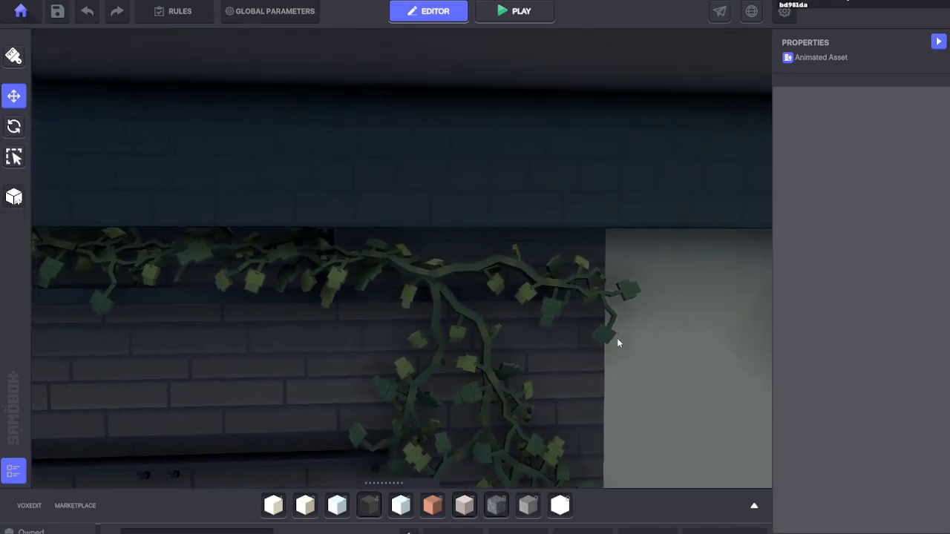
scroll(613, 364, "down", 8)
middle_click_drag(613, 371, 579, 313)
scroll(610, 328, "up", 4)
scroll(584, 317, "up", 4)
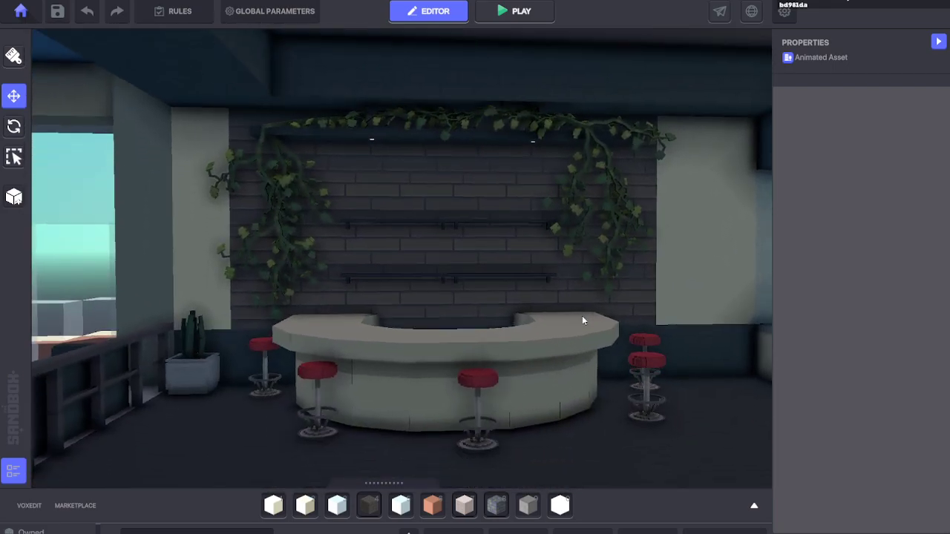
Step: Save the experience, dismiss the save report, and hide the object properties
left_click(57, 11)
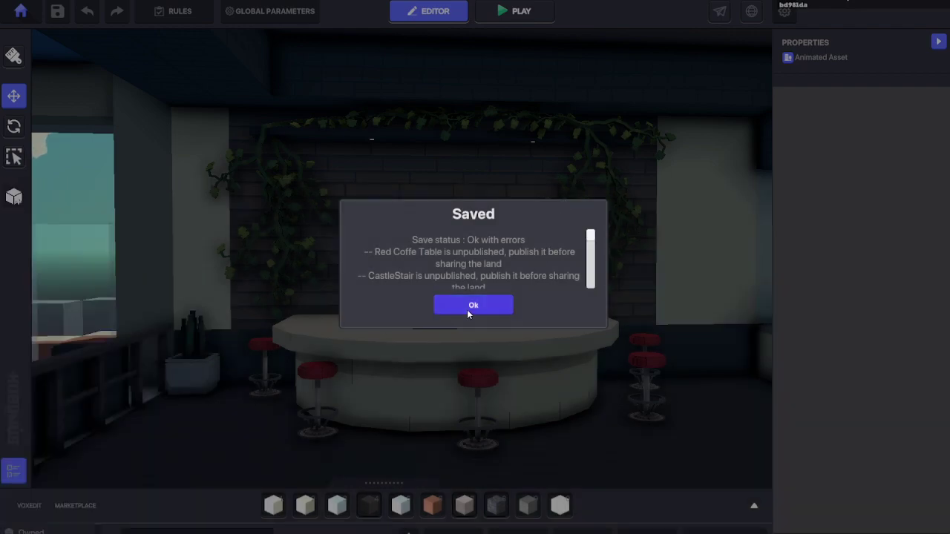
left_click(468, 306)
left_click(939, 43)
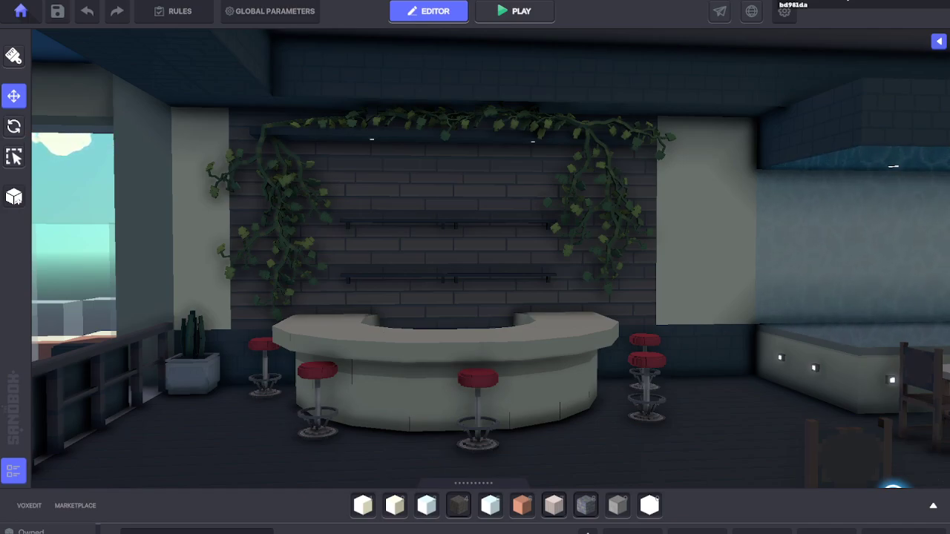
Step: Look around the dining area and inspect the finished mistletoe decoration on the brick wall behind the bar
middle_click_drag(454, 226, 456, 244)
middle_click_drag(508, 278, 399, 269)
right_click_drag(399, 269, 425, 247)
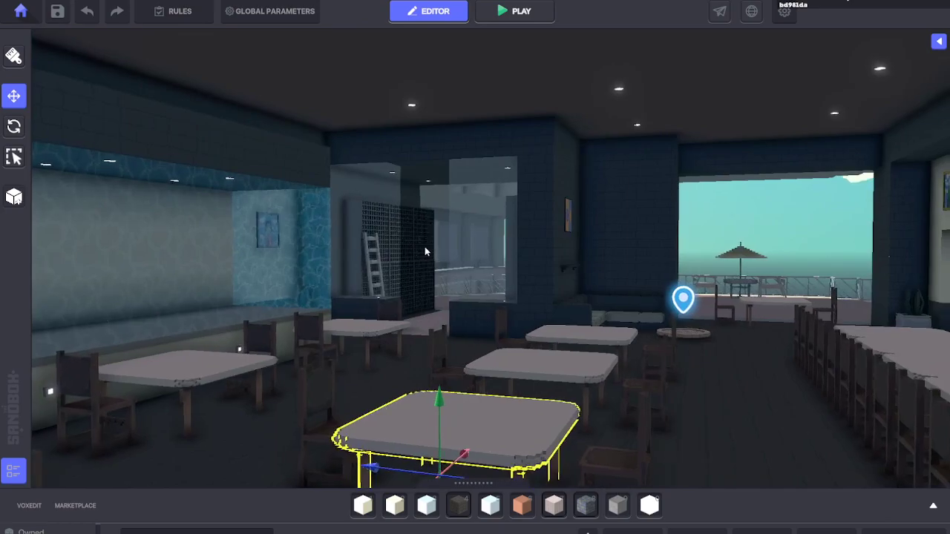
middle_click_drag(425, 247, 471, 256)
right_click_drag(553, 254, 461, 250)
middle_click_drag(461, 250, 445, 248)
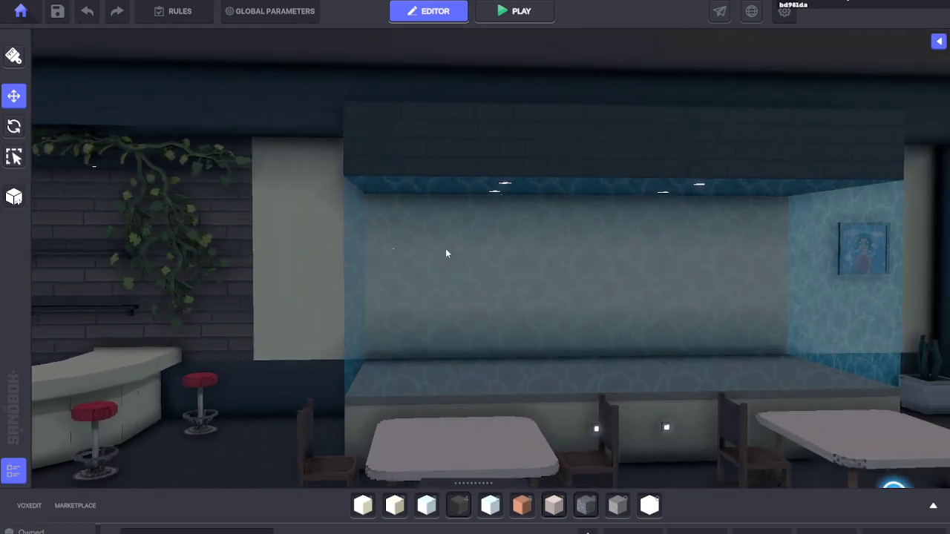
right_click_drag(357, 269, 444, 248)
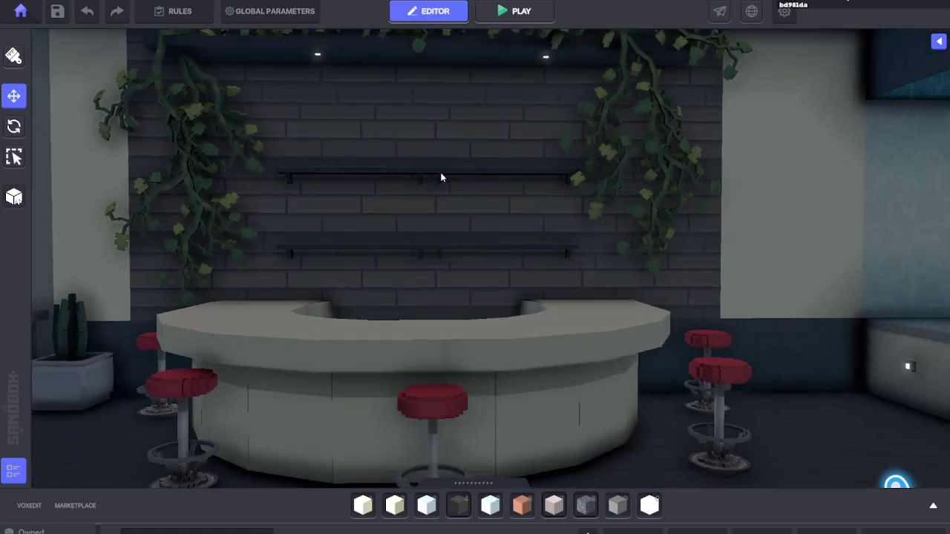
right_click_drag(440, 173, 456, 173)
key("a")
middle_click_drag(523, 133, 472, 148)
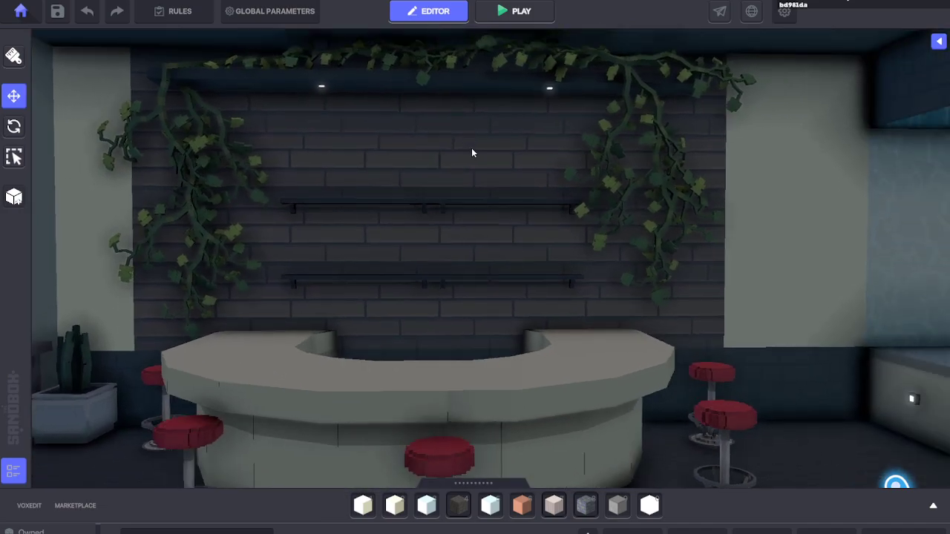
Step: Start a playtest of the experience and bring the avatar across the dining area to the mistletoe-decorated bar
scroll(492, 247, "down", 5)
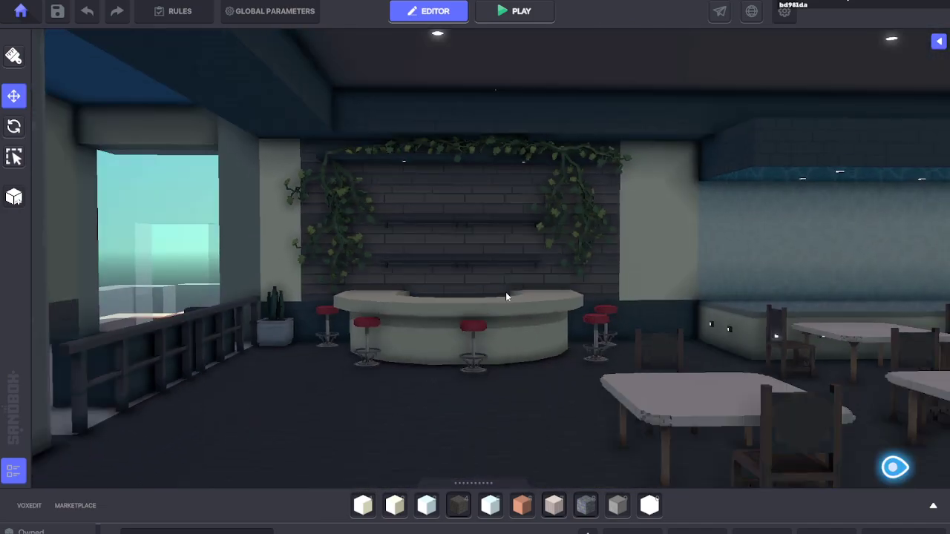
right_click_drag(414, 282, 471, 282)
middle_click_drag(471, 281, 492, 296)
right_click_drag(492, 297, 238, 270)
scroll(487, 296, "up", 4)
key("ctrl+p")
key("w")
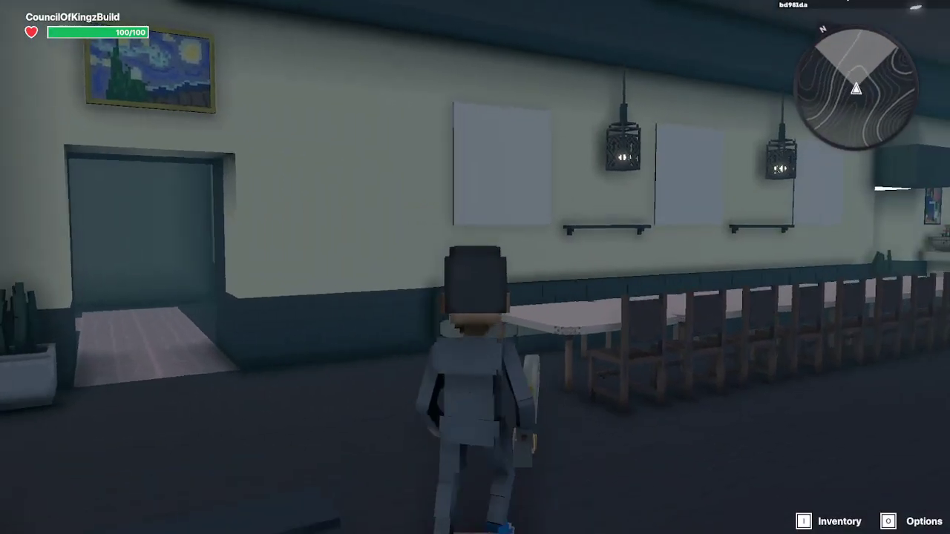
key("space")
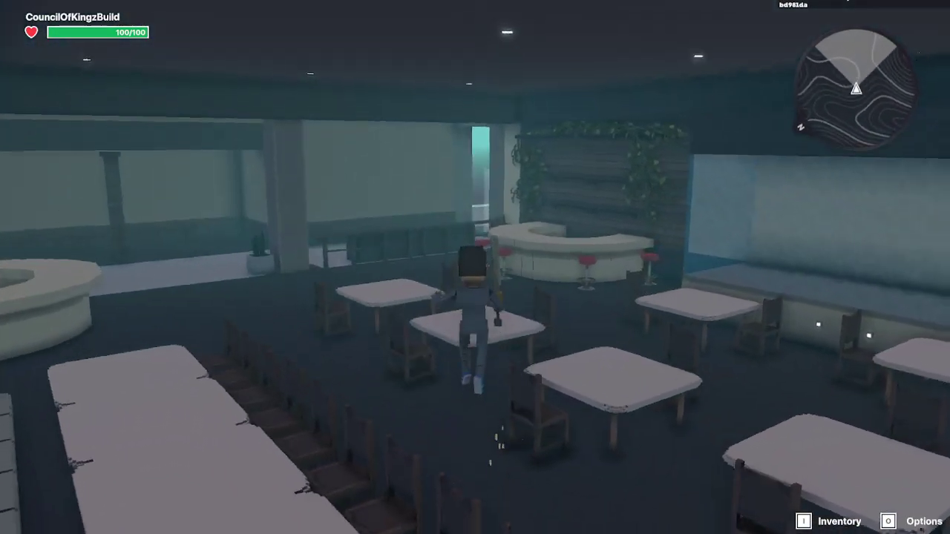
key("space")
key("w")
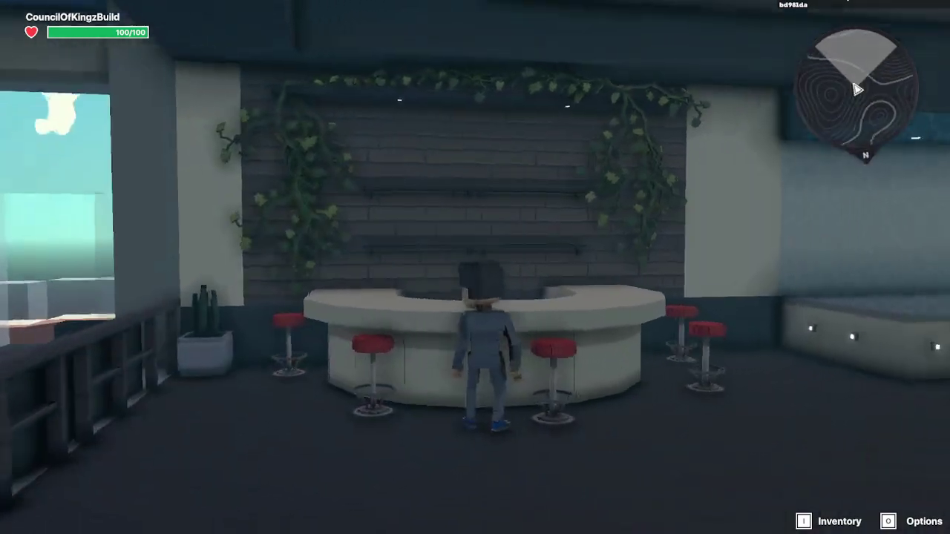
key("w")
key("space")
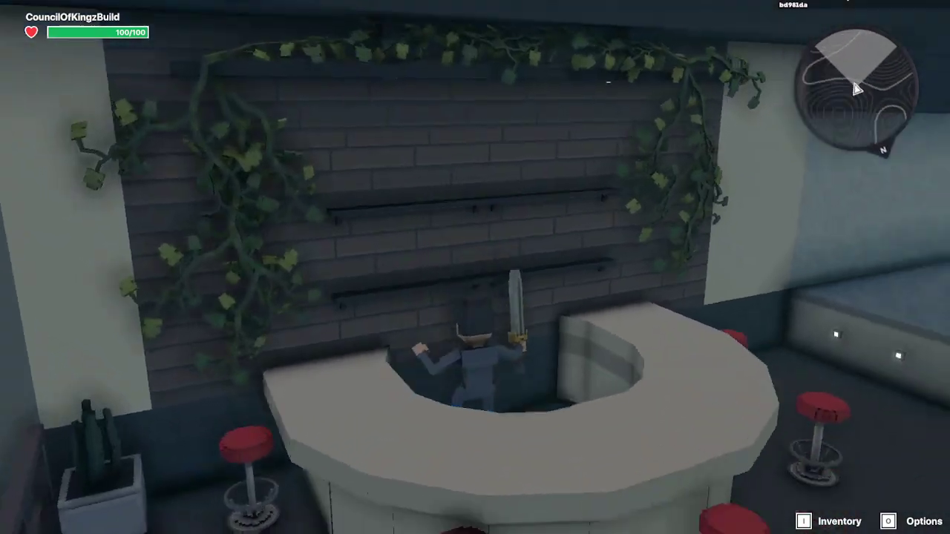
Step: Inspect the bar counter and brick wall from behind the bar with the avatar, and return to the editor
key("d")
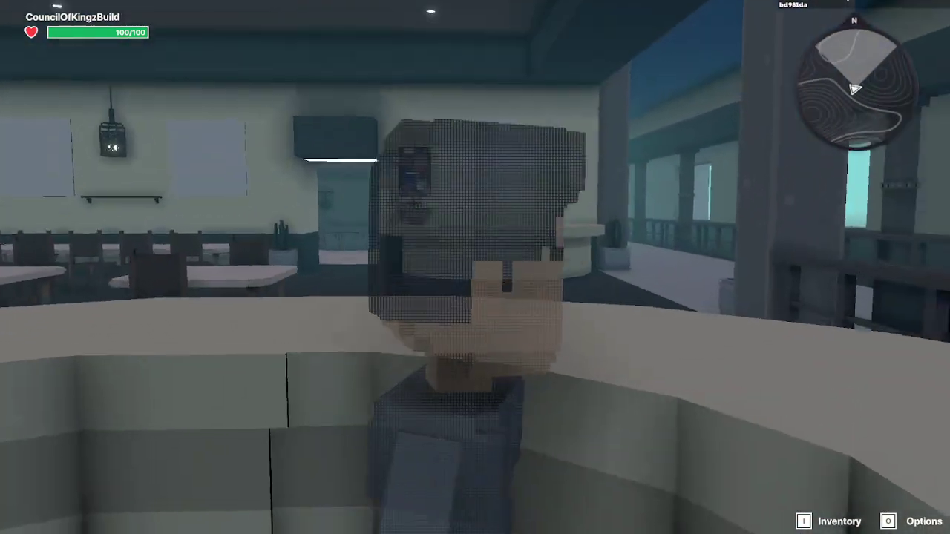
key("w")
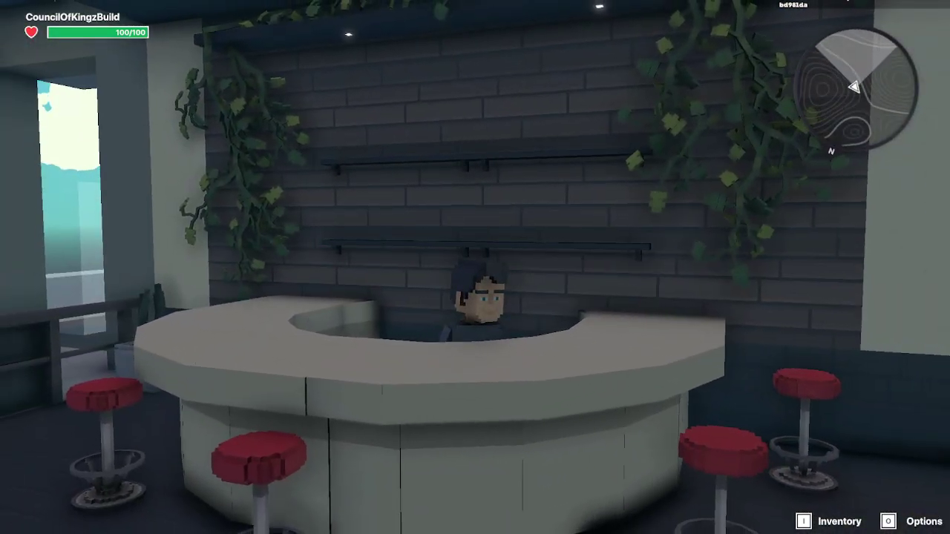
key("Left")
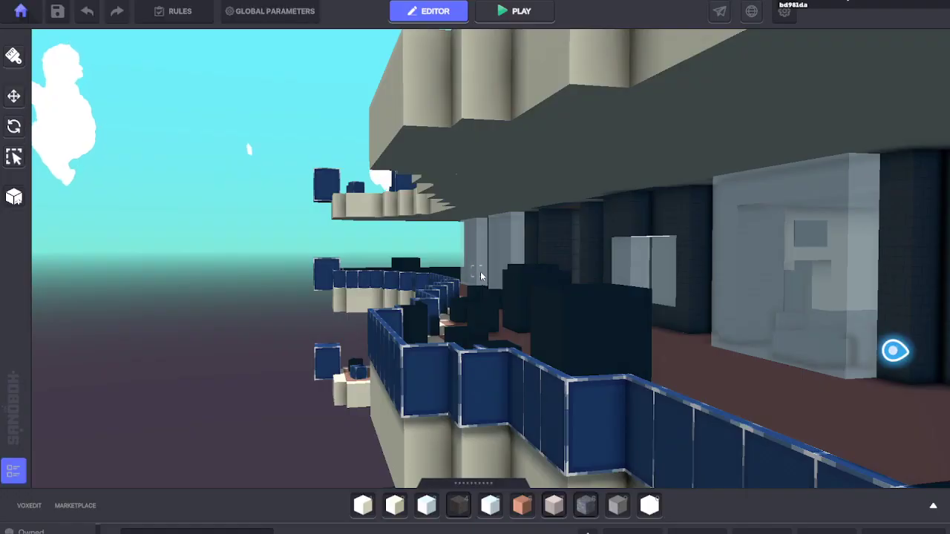
Step: Fly from the outer terrace into the restaurant and examine the decorated bar wall and the dining room
key("e")
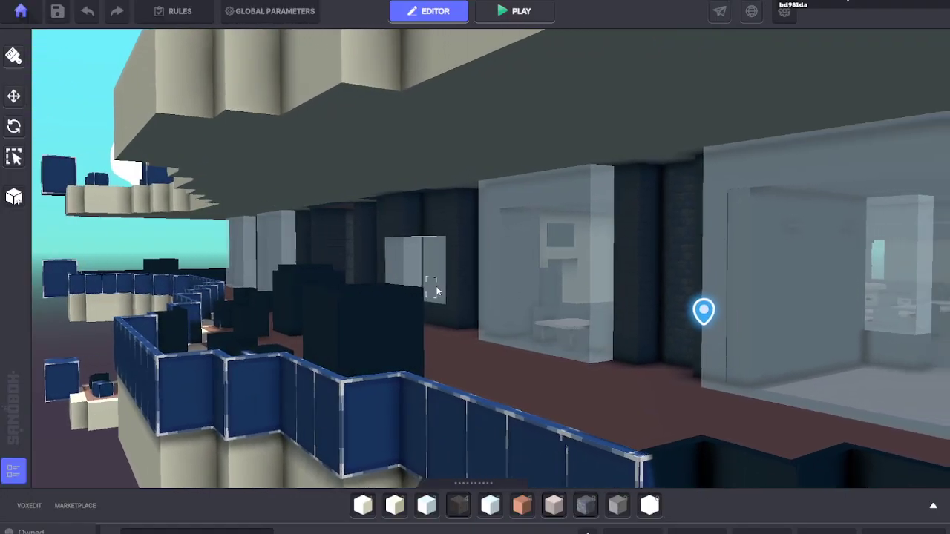
key("w")
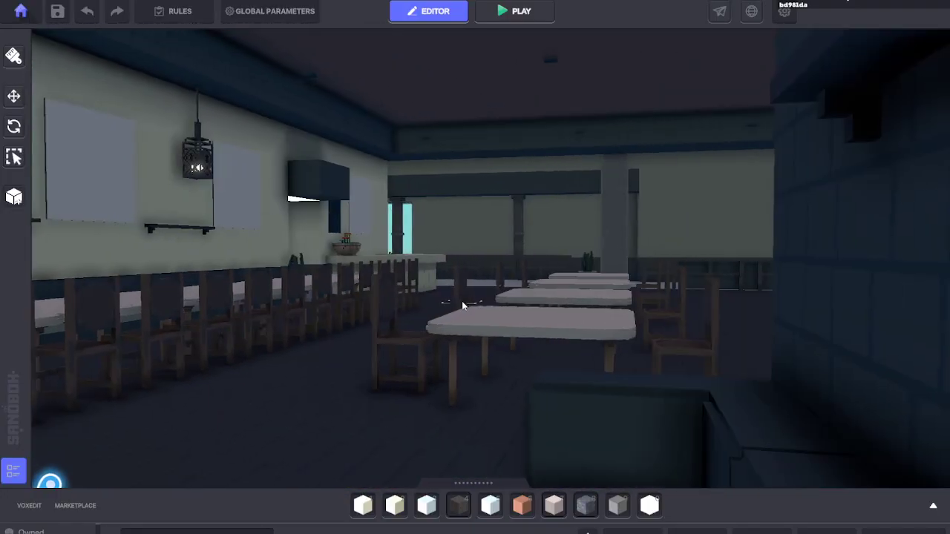
key("w")
key("e")
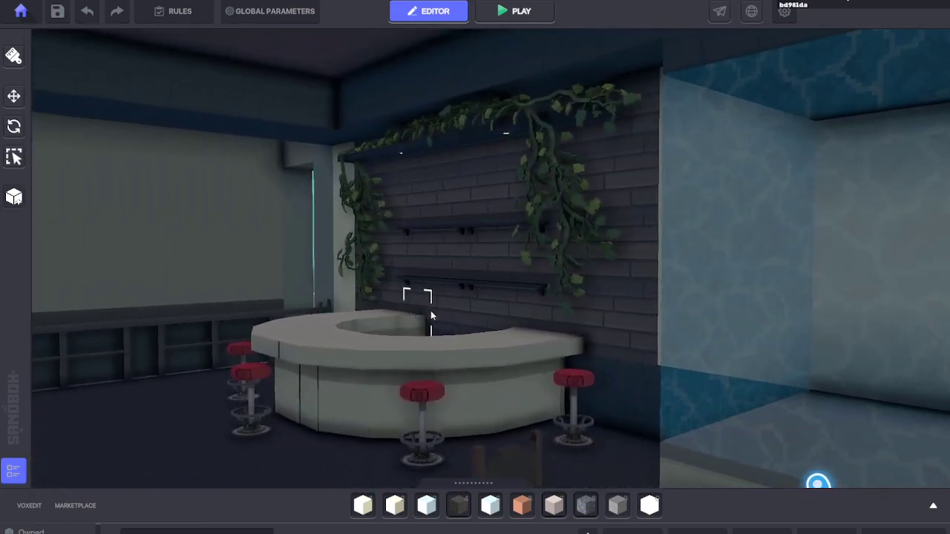
key("a")
key("e")
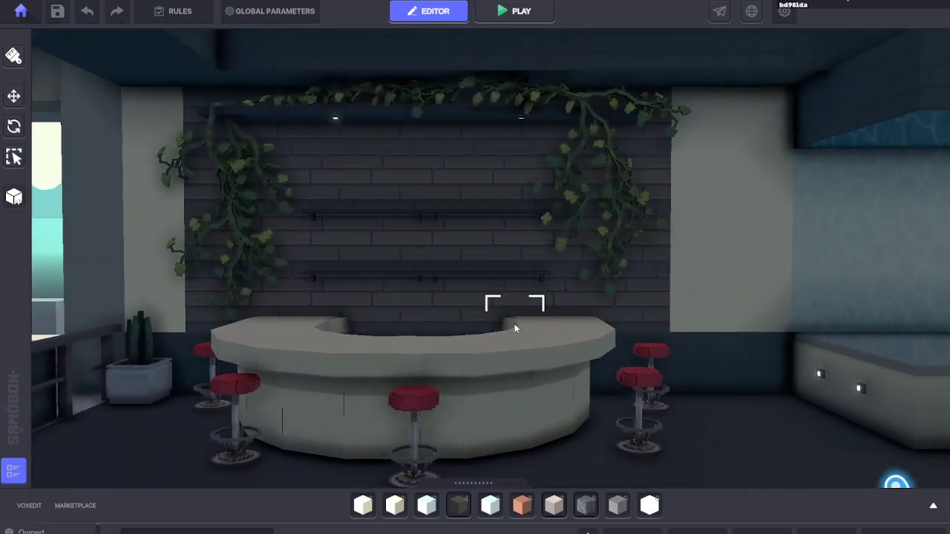
key("a")
right_click_drag(407, 306, 442, 319)
key("Right")
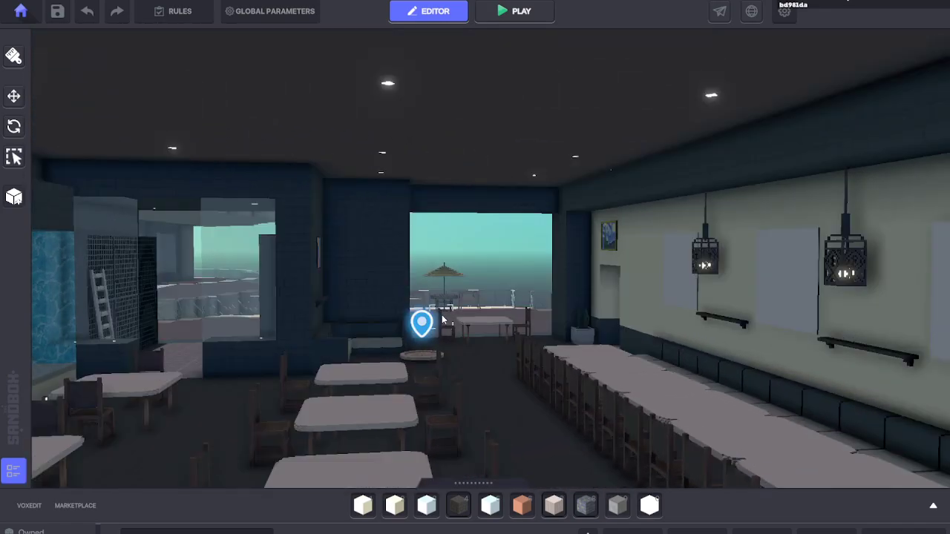
Step: Examine the kitchen, the view through its window to the terrace, and the brick entrance into the dining room
key("e")
key("w")
right_click_drag(510, 297, 467, 311)
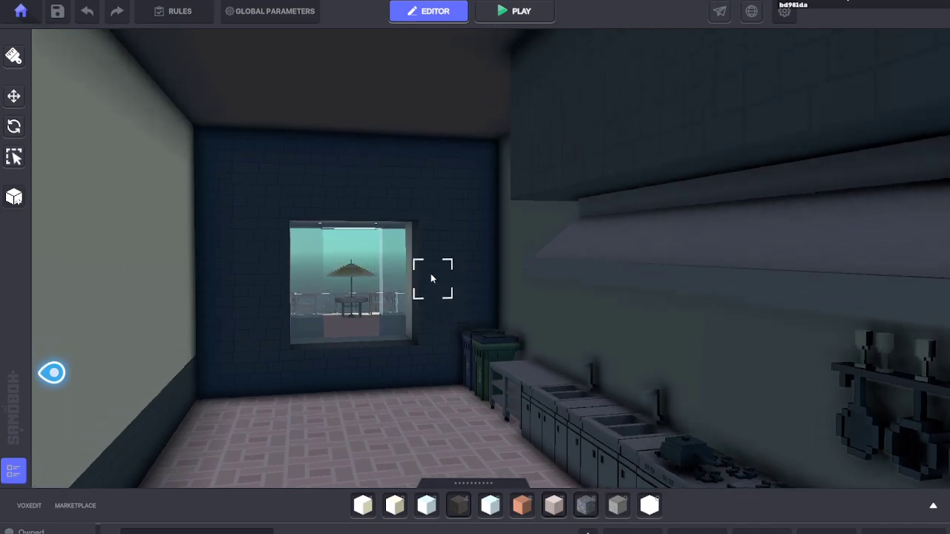
mouse_move(434, 265)
middle_mouse_down()
mouse_move(443, 325)
mouse_move(434, 253)
mouse_move(433, 281)
middle_mouse_up()
mouse_move(434, 281)
right_mouse_down()
mouse_move(478, 304)
mouse_move(432, 298)
right_mouse_up()
middle_click_drag(432, 299, 438, 260)
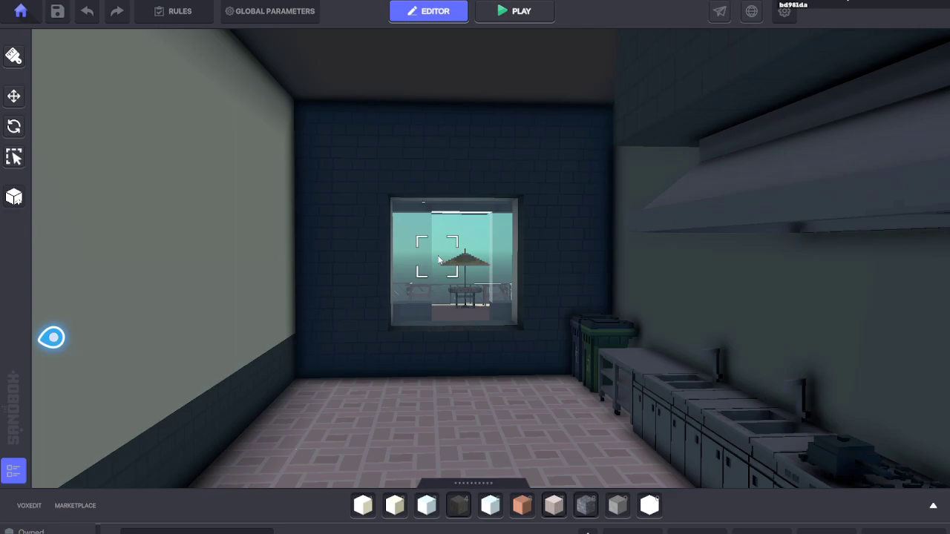
scroll(465, 309, "up", 6)
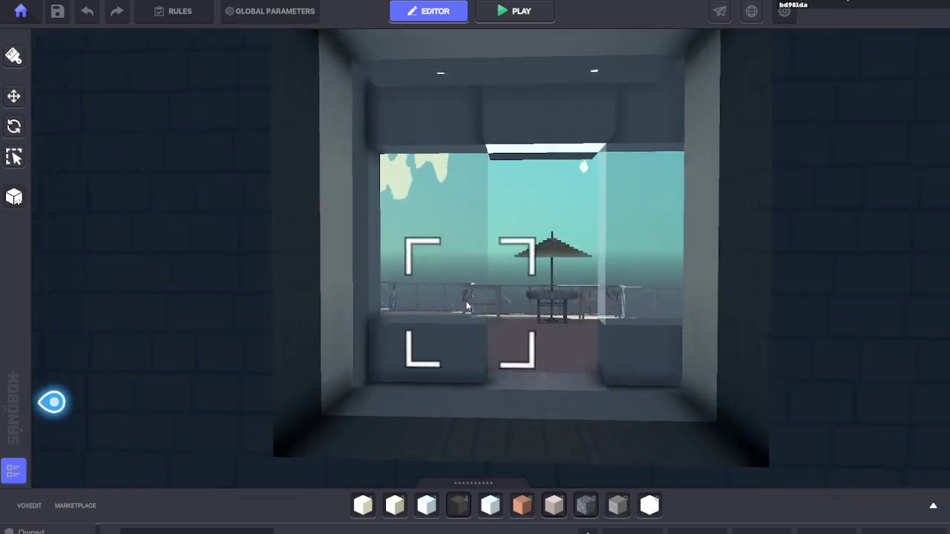
mouse_move(468, 305)
right_mouse_down()
mouse_move(590, 312)
mouse_move(518, 318)
mouse_move(478, 305)
mouse_move(483, 297)
mouse_move(466, 307)
mouse_move(524, 205)
mouse_move(526, 275)
mouse_move(510, 268)
mouse_move(530, 206)
mouse_move(542, 244)
mouse_move(505, 244)
mouse_move(509, 229)
right_mouse_up()
scroll(518, 318, "down", 5)
scroll(503, 244, "down", 5)
right_click_drag(494, 163, 529, 307)
key("e")
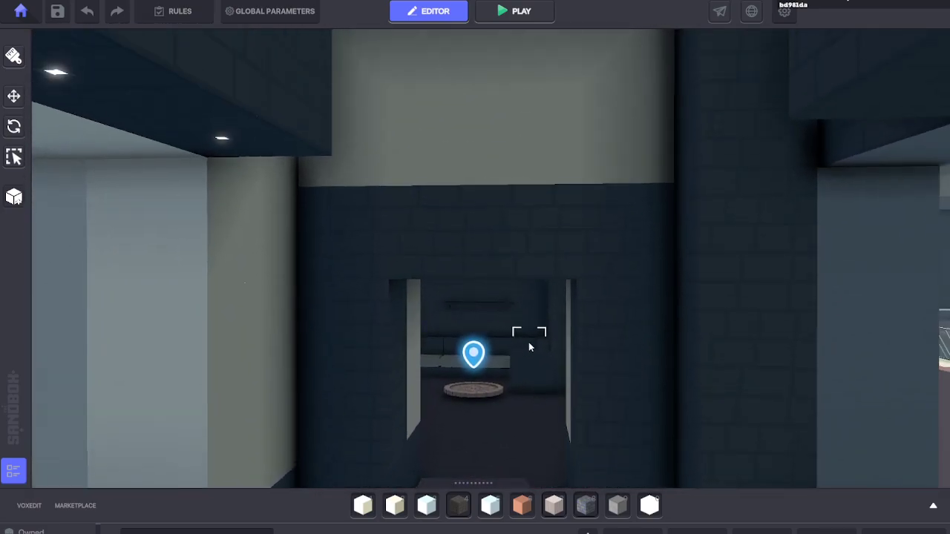
key("4")
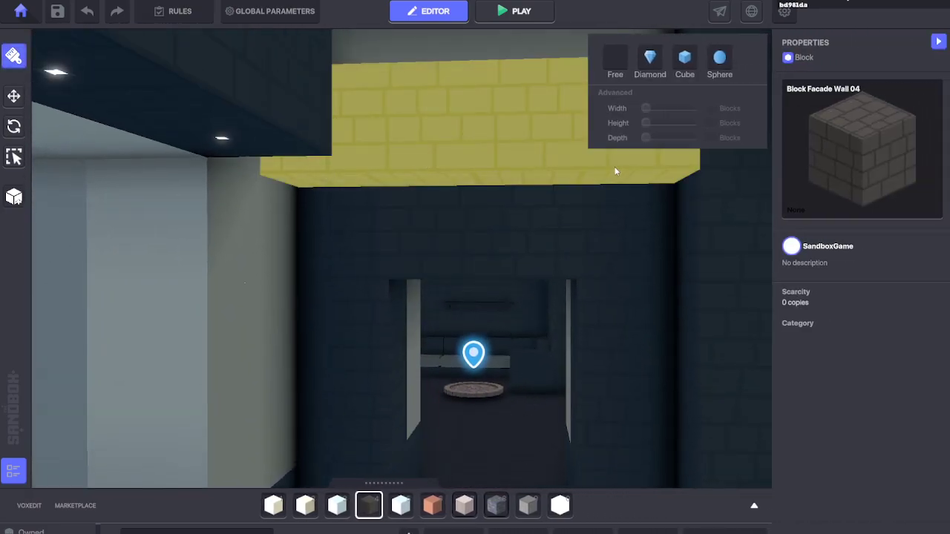
right_click_drag(605, 318, 376, 292)
key("w")
key("s")
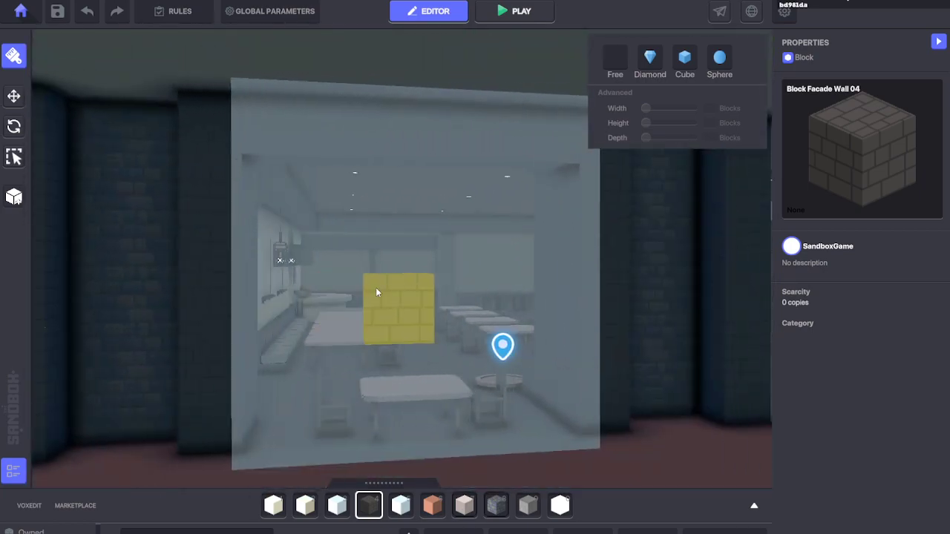
key("d")
left_click(18, 104)
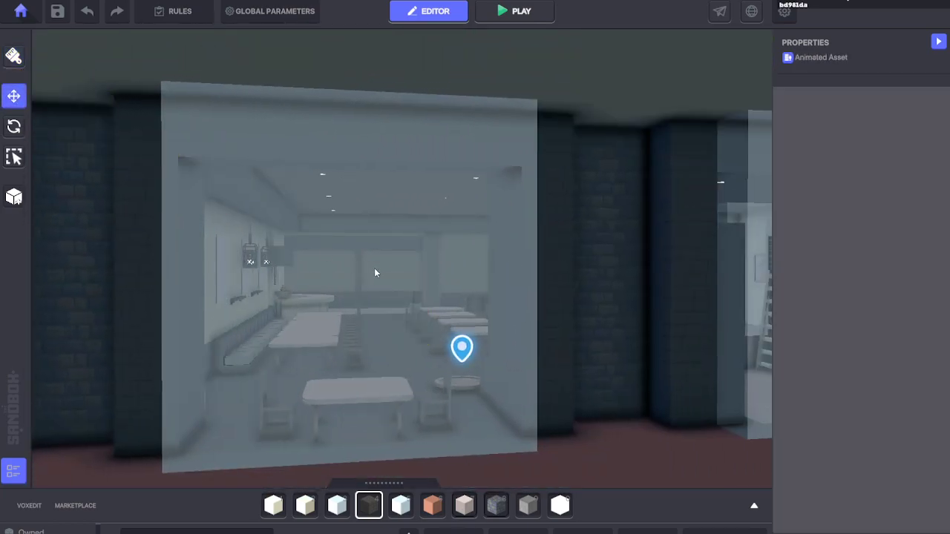
Step: Review the glazed facade from outside and the dining tables, aquarium and bar from inside the restaurant
key("d")
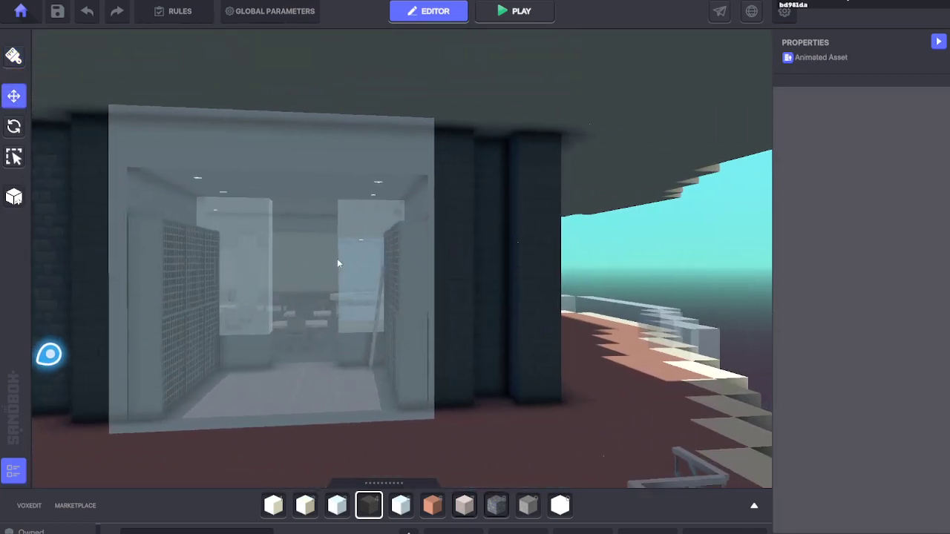
key("a")
key("w")
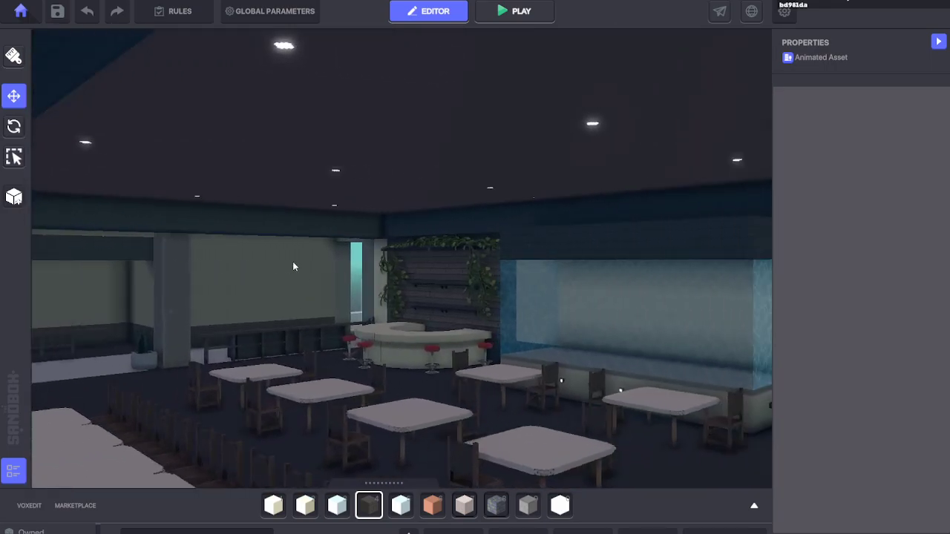
key("w")
key("w")
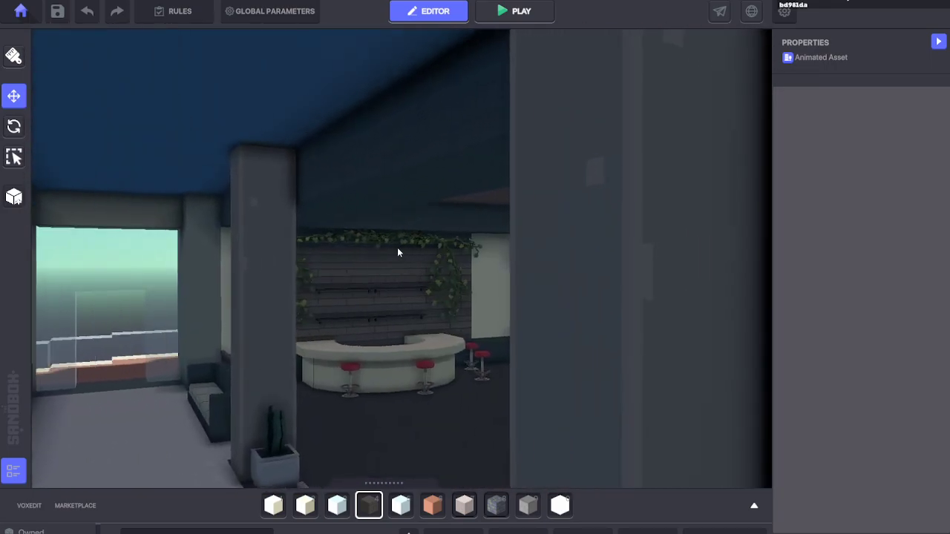